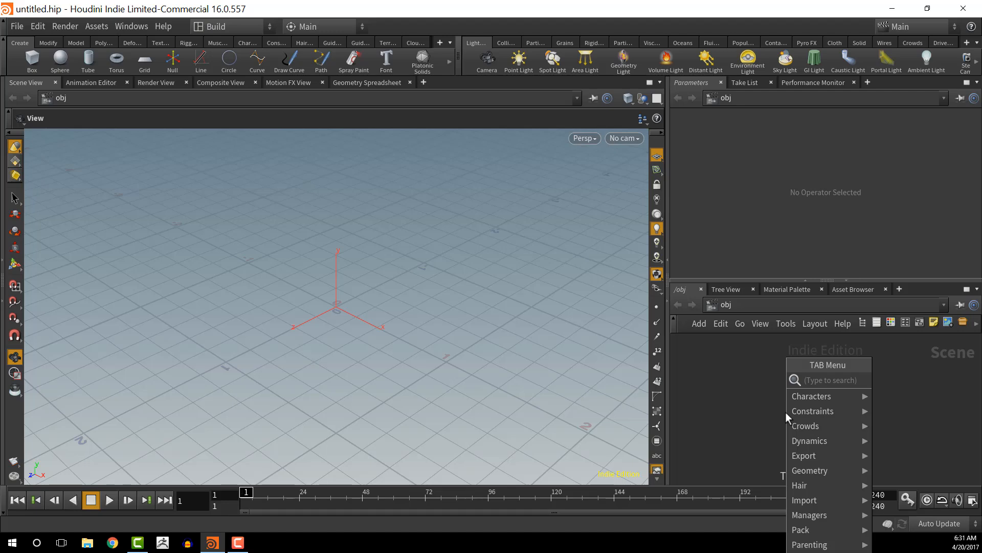
Create a Geometry object in the scene, enter its network and delete the default File node
{"action": "type", "text": "g"}
{"action": "key", "text": "Return"}
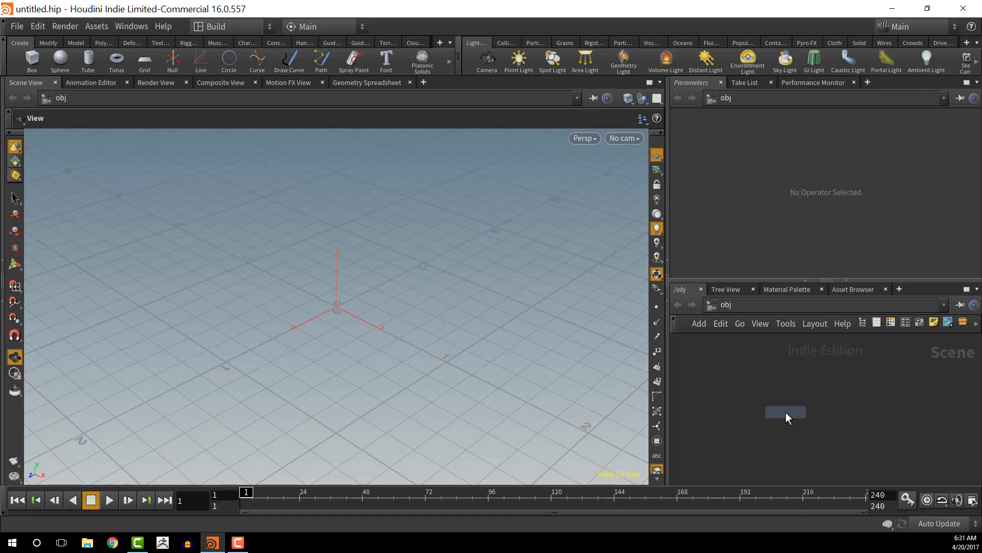
{"action": "left_click", "coordinate": [796, 394]}
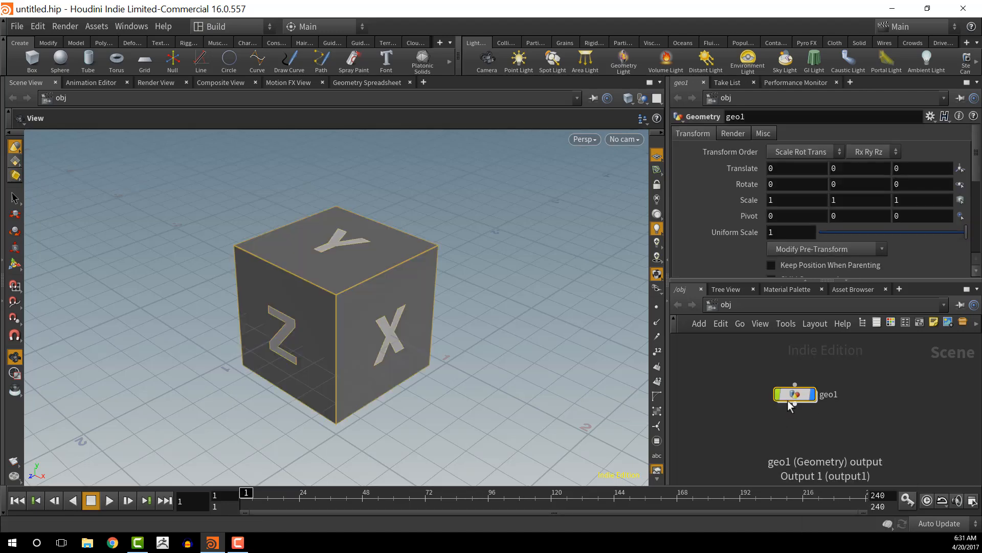
{"action": "double_click", "coordinate": [792, 395]}
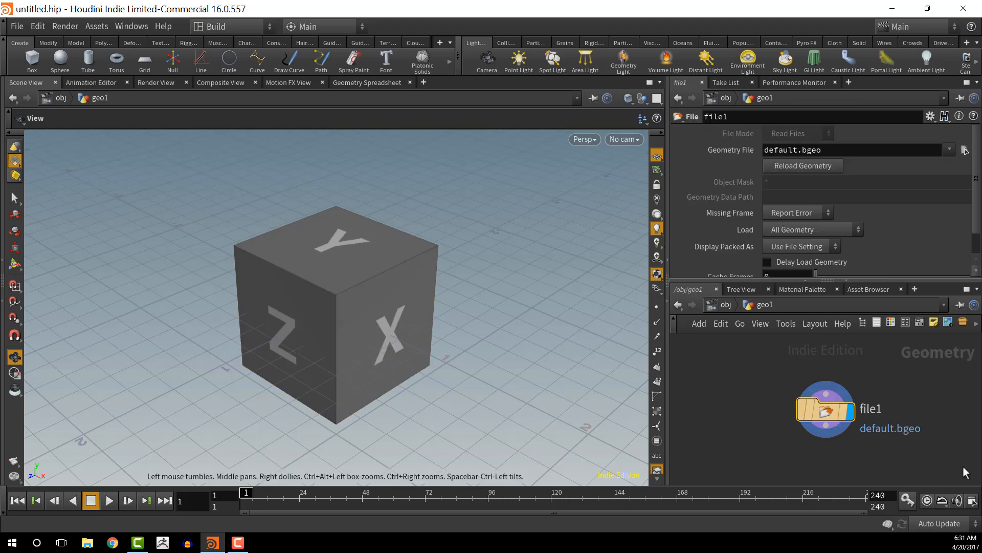
{"action": "key", "text": "Delete"}
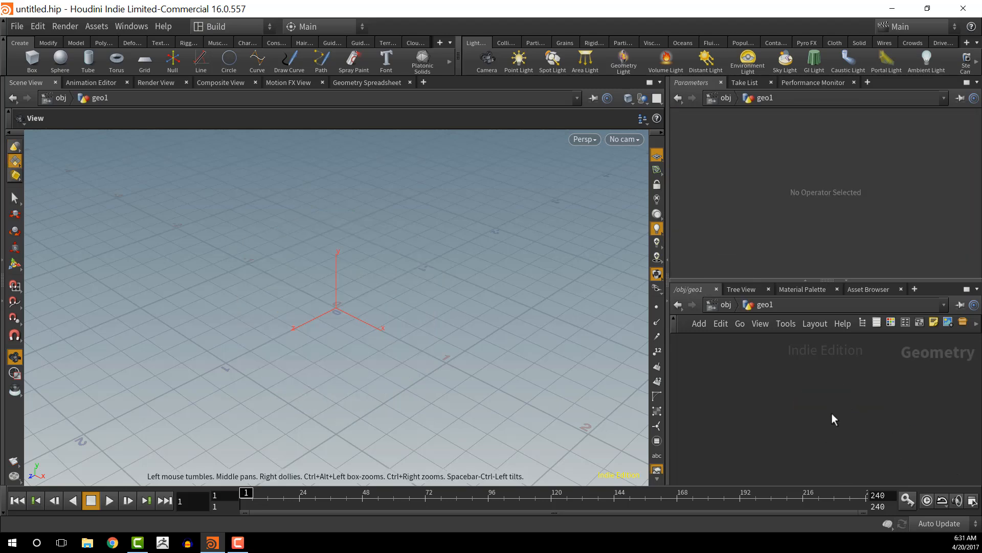
Add a Line node to the empty geometry network
{"action": "key", "text": "Tab"}
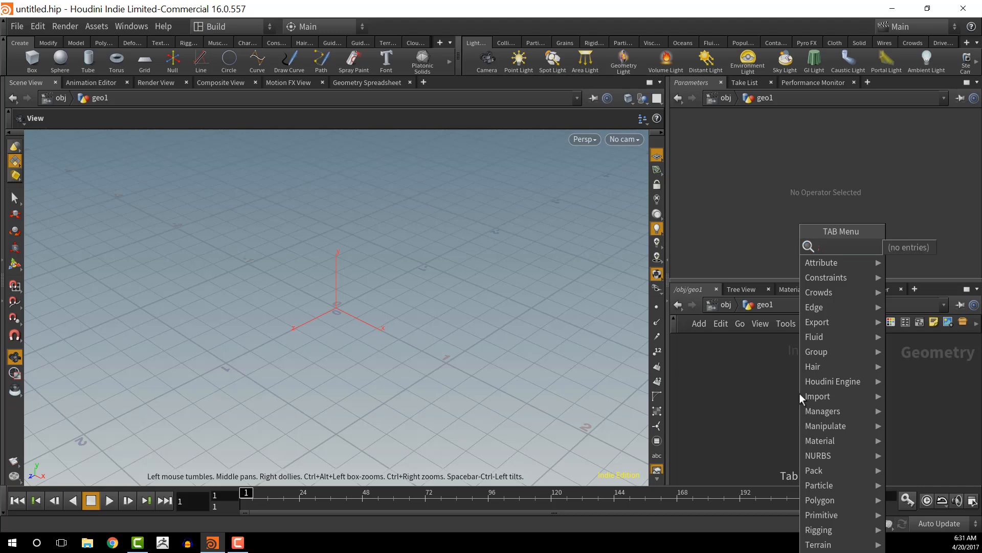
{"action": "type", "text": "line"}
{"action": "key", "text": "Return"}
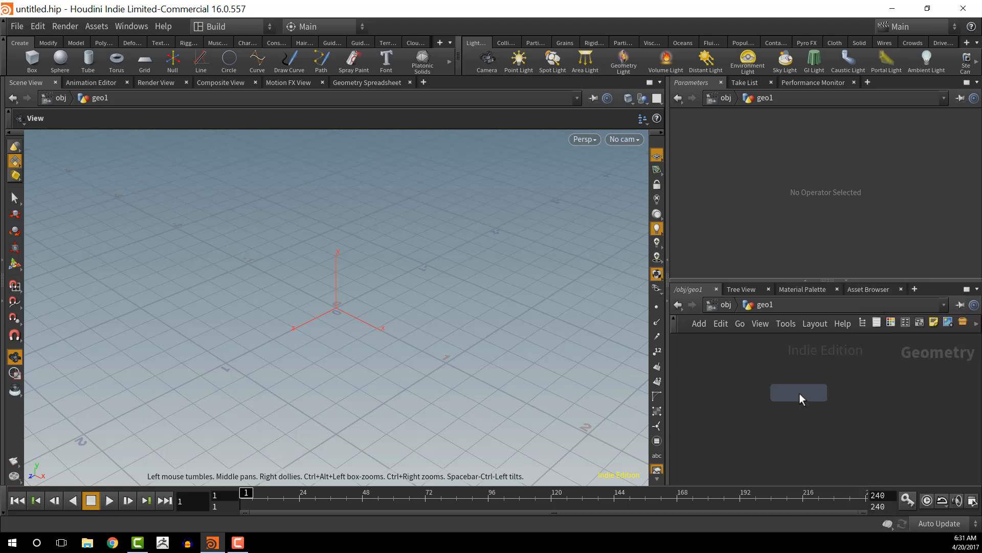
{"action": "left_click", "coordinate": [799, 393]}
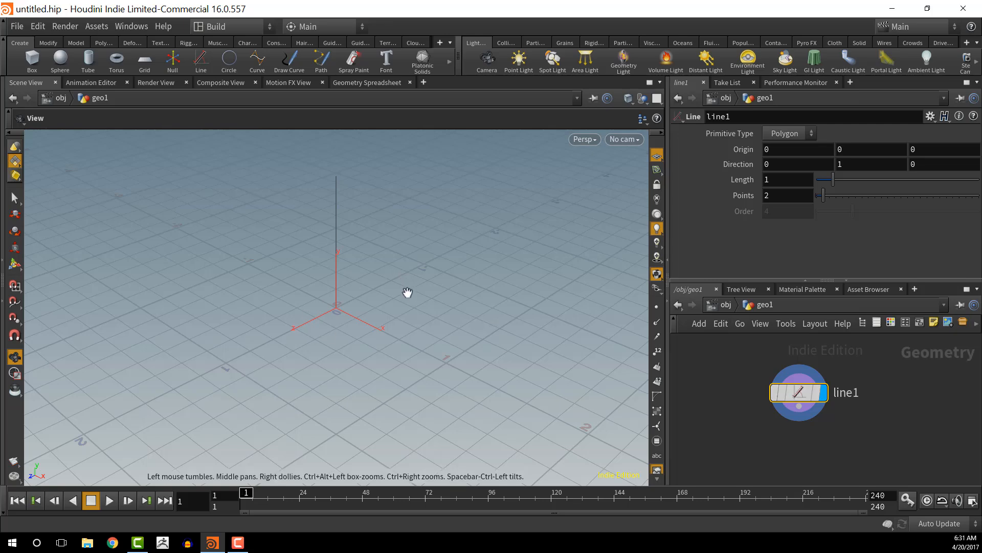
{"action": "left_click_drag", "start_coordinate": [408, 292], "coordinate": [333, 278]}
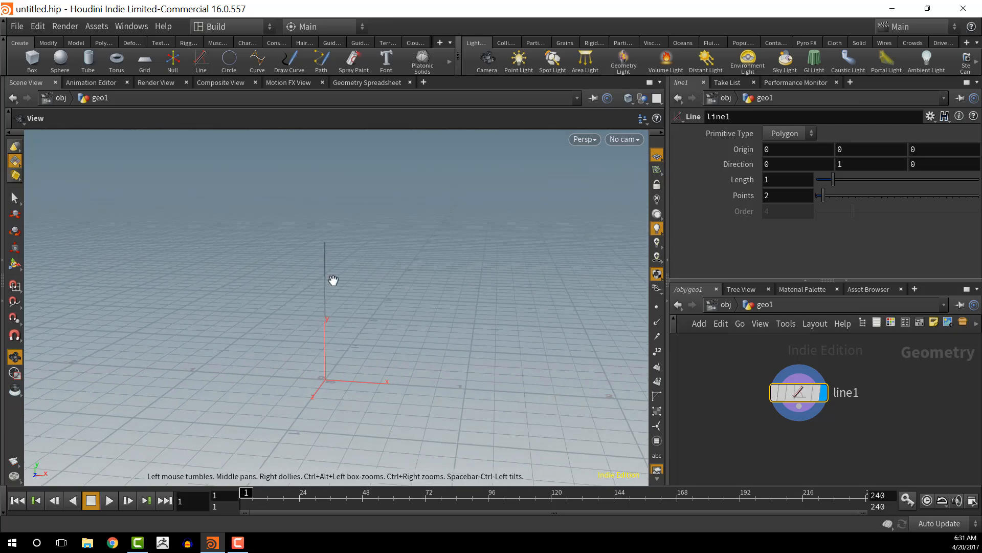
{"action": "scroll", "coordinate": [801, 445], "scroll_direction": "down", "scroll_amount": 2}
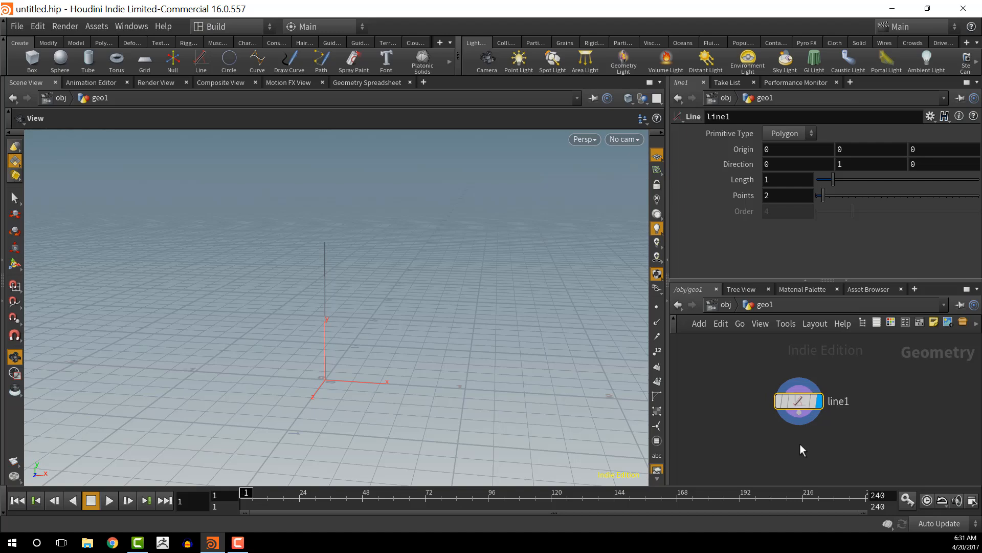
{"action": "middle_click_drag", "start_coordinate": [801, 445], "coordinate": [759, 397]}
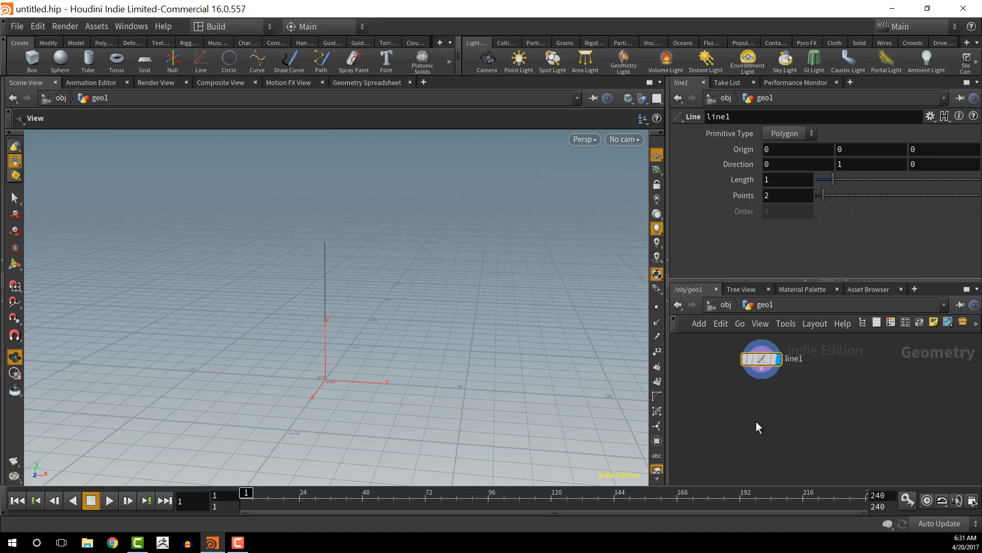
{"action": "key", "text": "Tab"}
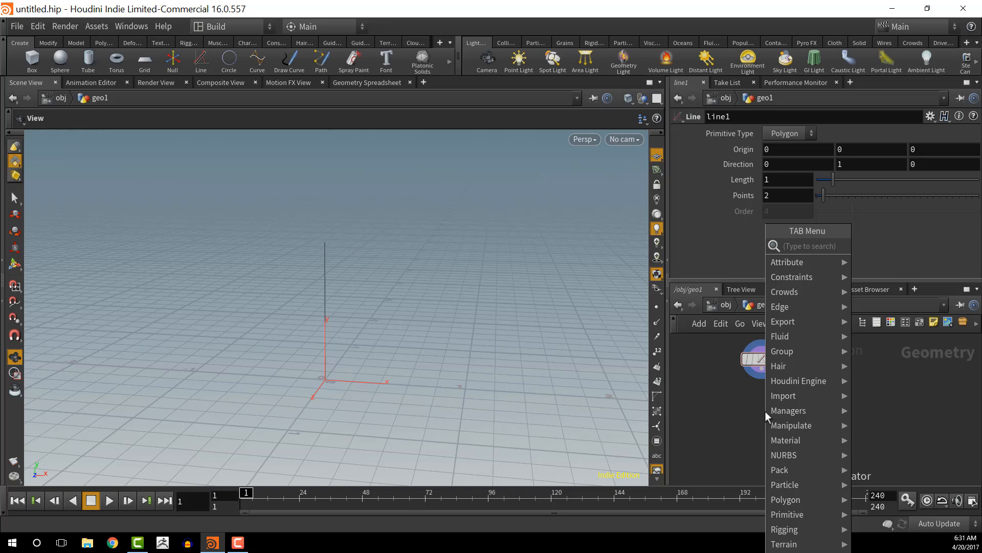
{"action": "type", "text": "g"}
{"action": "key", "text": "BackSpace"}
{"action": "type", "text": "p"}
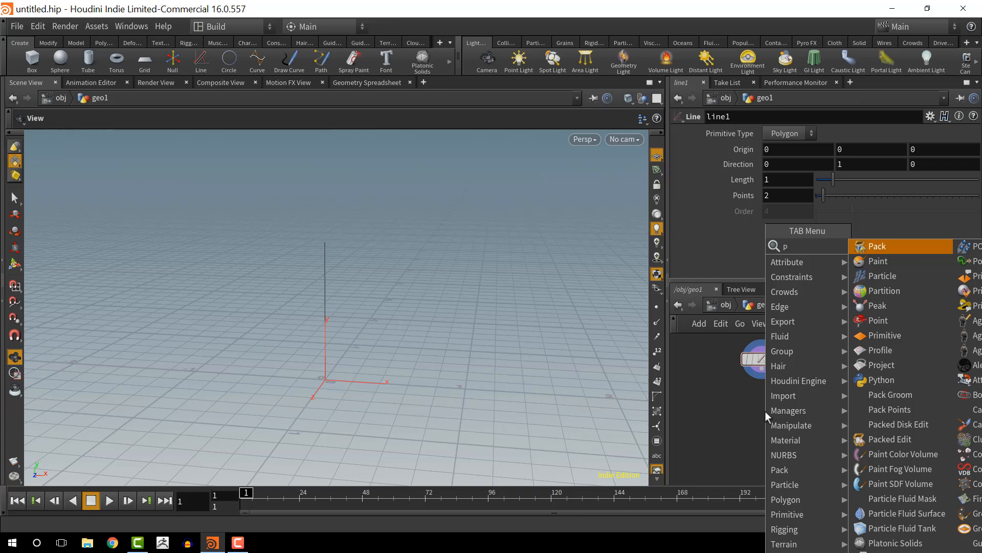
{"action": "type", "text": "oint"}
{"action": "key", "text": "Return"}
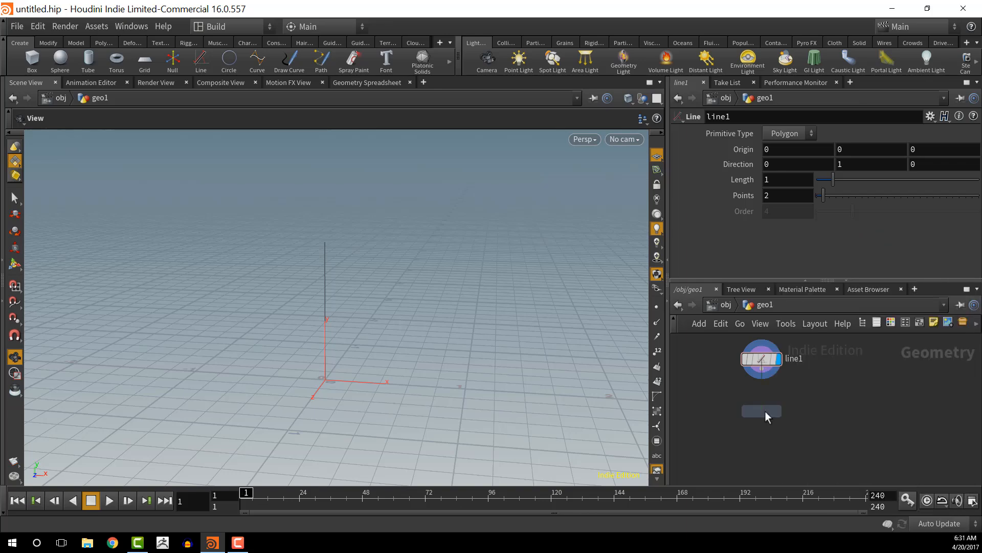
{"action": "left_click", "coordinate": [765, 411]}
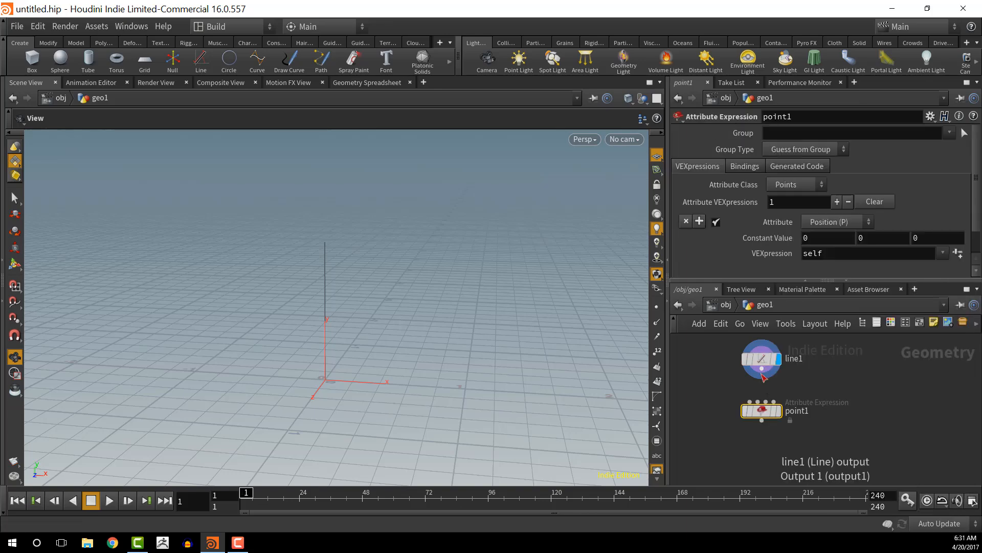
{"action": "left_click", "coordinate": [762, 374]}
{"action": "key", "text": "Escape"}
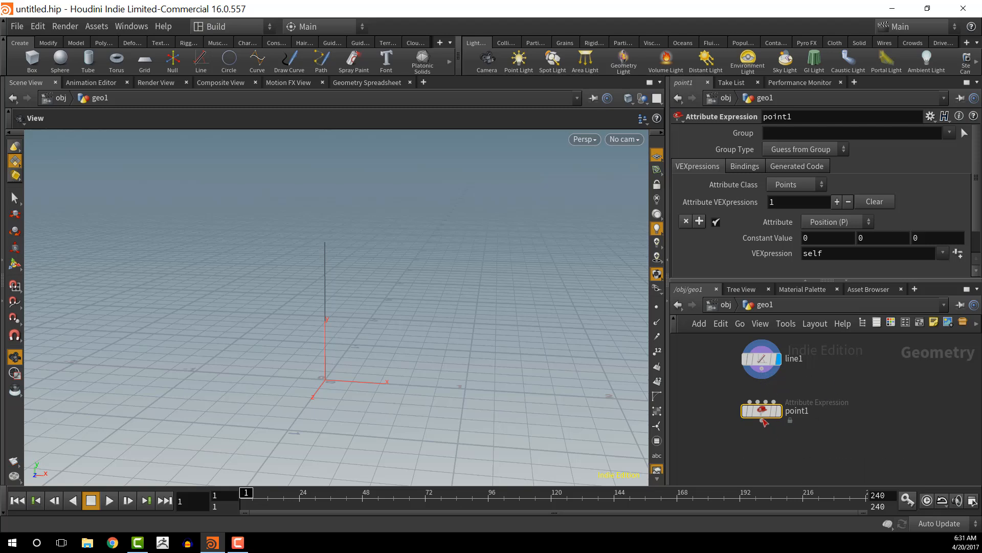
{"action": "left_click", "coordinate": [763, 420]}
{"action": "key", "text": "Escape"}
{"action": "mouse_move", "coordinate": [762, 416]}
{"action": "key", "text": "Delete"}
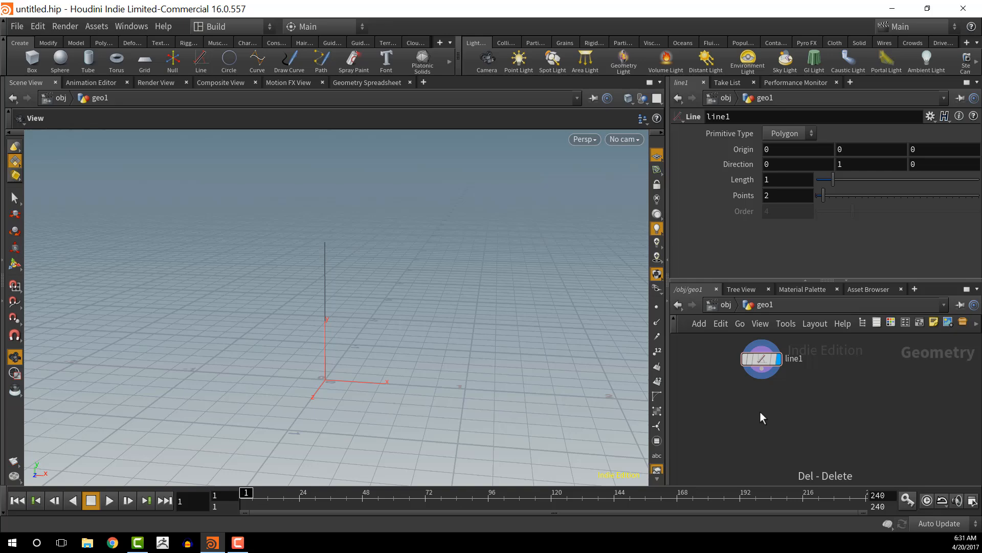
Add a Point Jitter node below the Line node, wire the line into it and display its output
{"action": "key", "text": "Tab"}
{"action": "type", "text": "poi"}
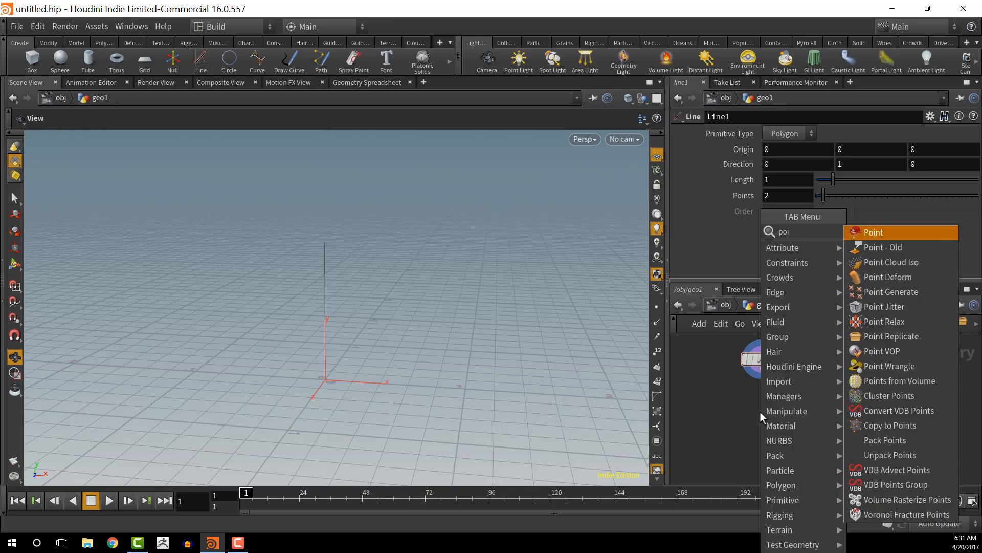
{"action": "type", "text": "nt j"}
{"action": "key", "text": "Return"}
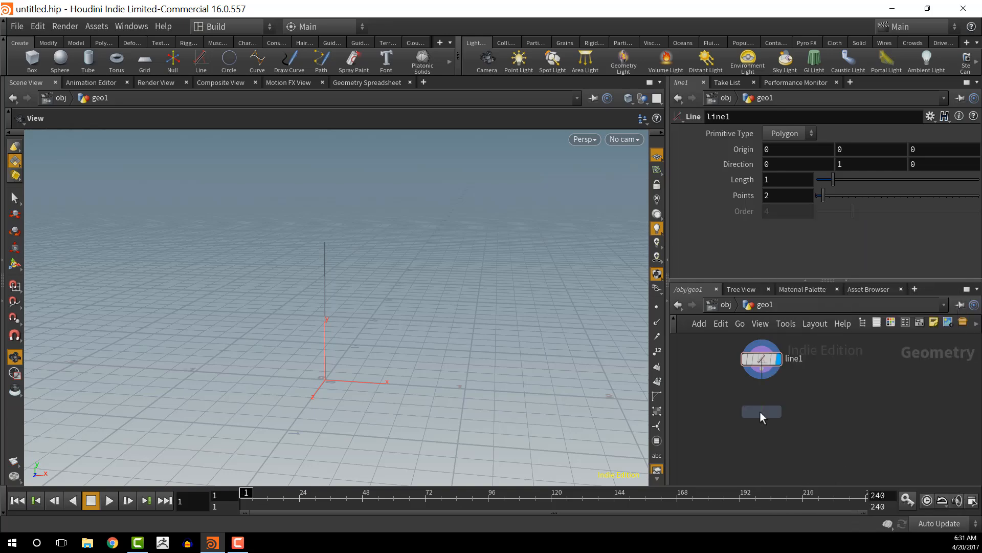
{"action": "left_click", "coordinate": [760, 412]}
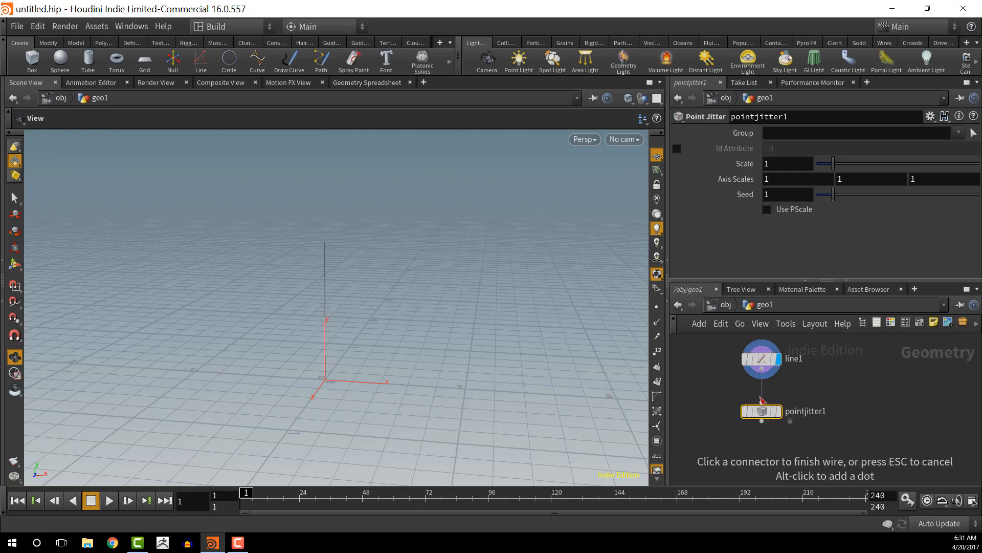
{"action": "left_click_drag", "start_coordinate": [766, 415], "coordinate": [762, 409]}
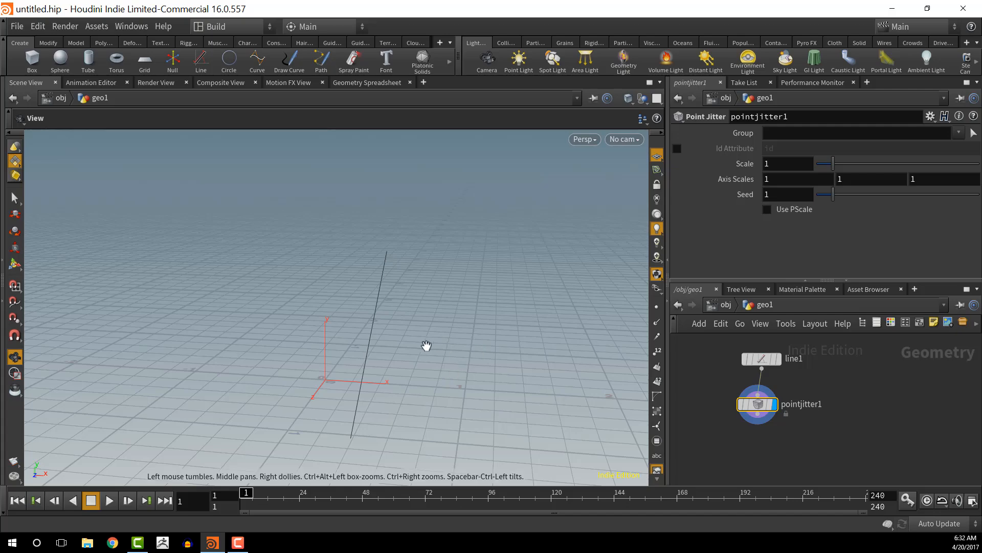
Set the Line node's number of points to 5
{"action": "mouse_move", "coordinate": [428, 344]}
{"action": "left_mouse_down"}
{"action": "mouse_move", "coordinate": [342, 336]}
{"action": "mouse_move", "coordinate": [428, 357]}
{"action": "left_mouse_up"}
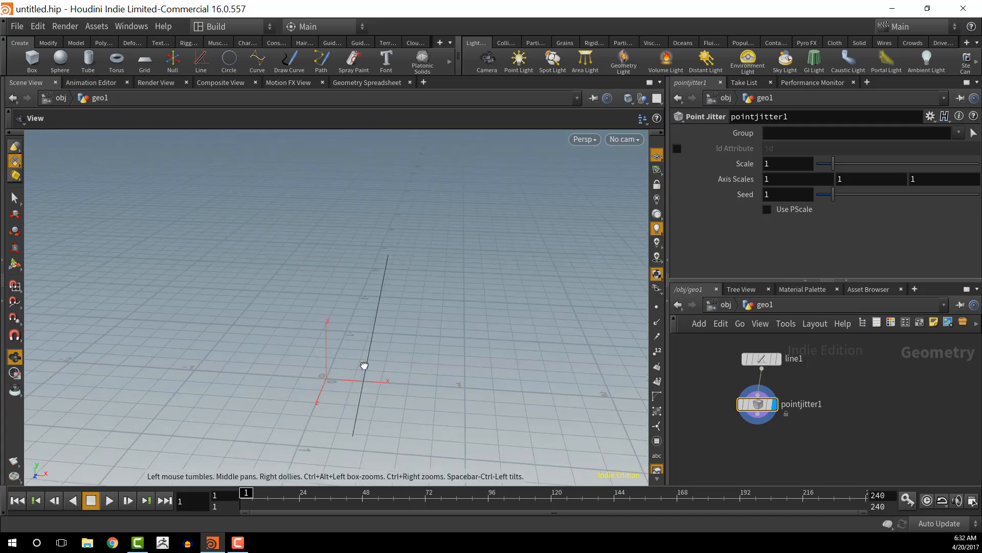
{"action": "left_click_drag", "start_coordinate": [364, 364], "coordinate": [341, 361]}
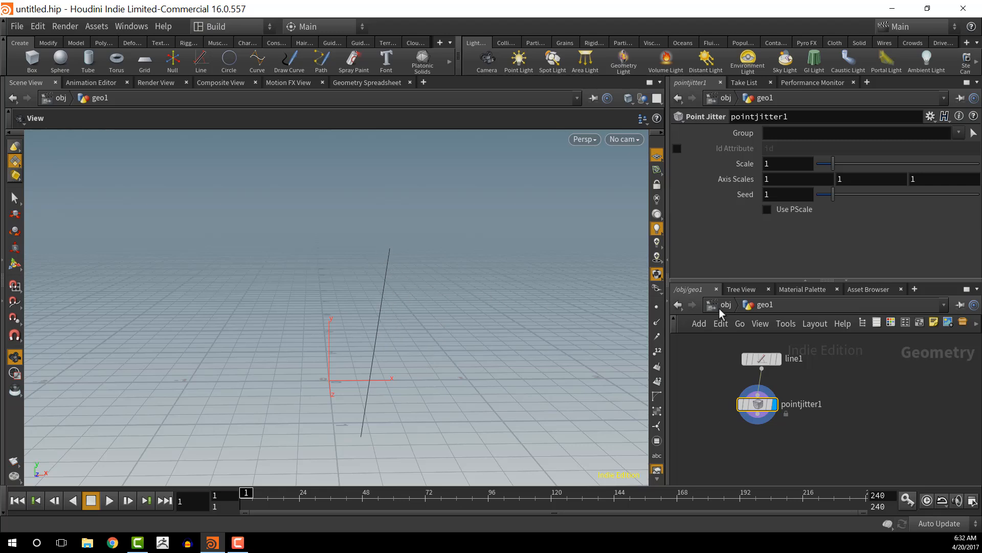
{"action": "left_click", "coordinate": [761, 359]}
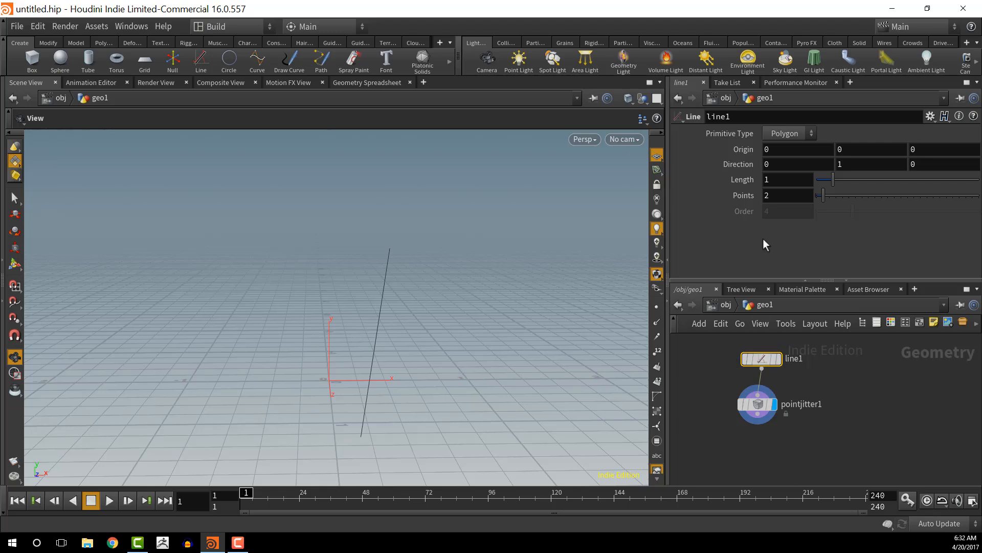
{"action": "left_click", "coordinate": [798, 196]}
{"action": "type", "text": "5"}
{"action": "key", "text": "Return"}
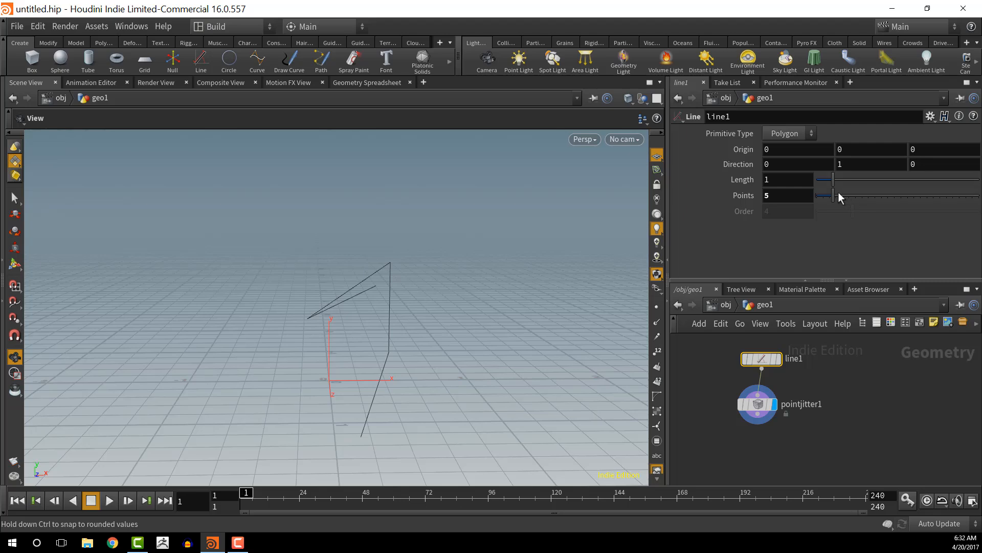
Set the Point Jitter node's scale to 0.09 and move the node down to leave more room below the Line node
{"action": "left_click", "coordinate": [758, 404]}
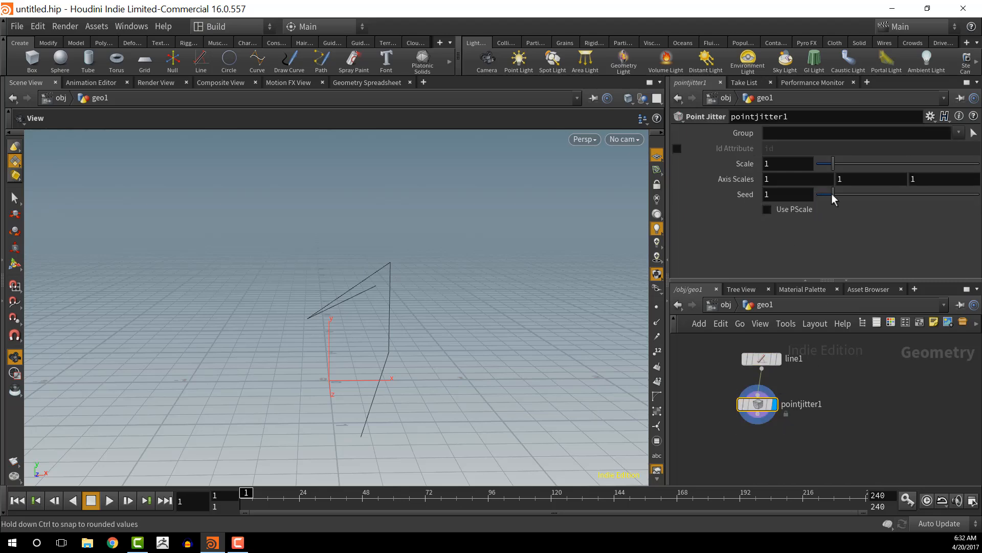
{"action": "left_click_drag", "start_coordinate": [831, 169], "coordinate": [820, 173]}
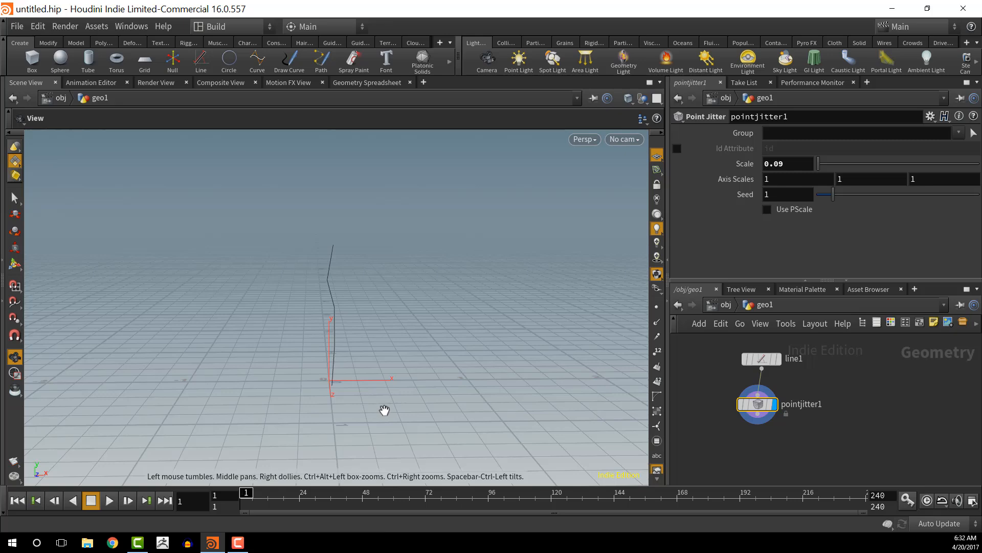
{"action": "scroll", "coordinate": [384, 410], "scroll_direction": "up", "scroll_amount": 4}
{"action": "scroll", "coordinate": [385, 414], "scroll_direction": "up", "scroll_amount": 2}
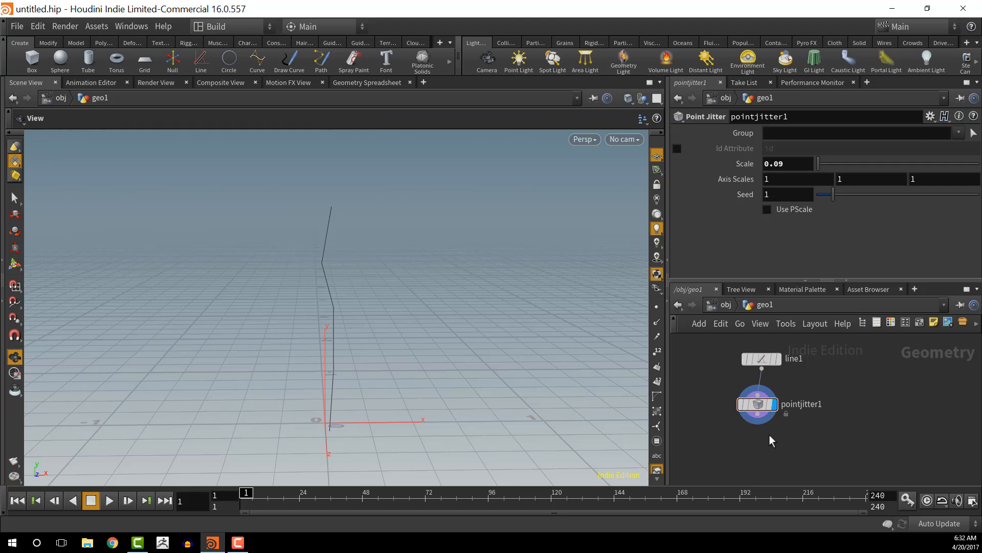
{"action": "mouse_move", "coordinate": [764, 412]}
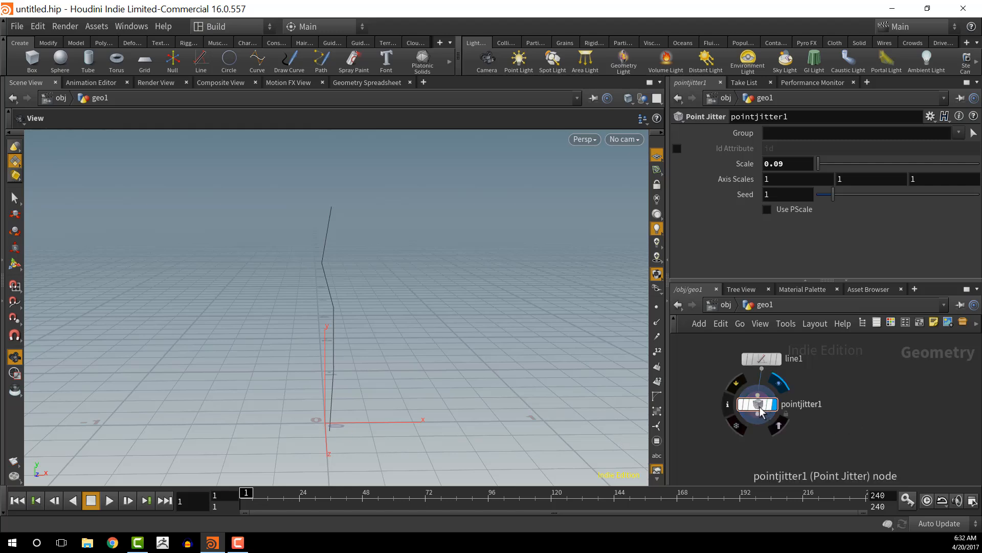
{"action": "left_click_drag", "start_coordinate": [764, 412], "coordinate": [762, 452]}
{"action": "key", "text": "Tab"}
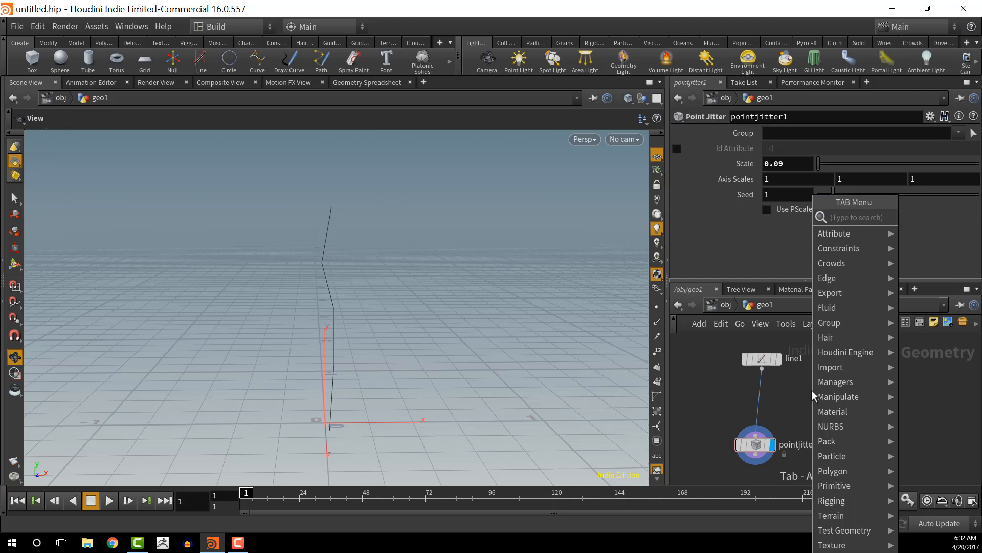
{"action": "type", "text": "gr"}
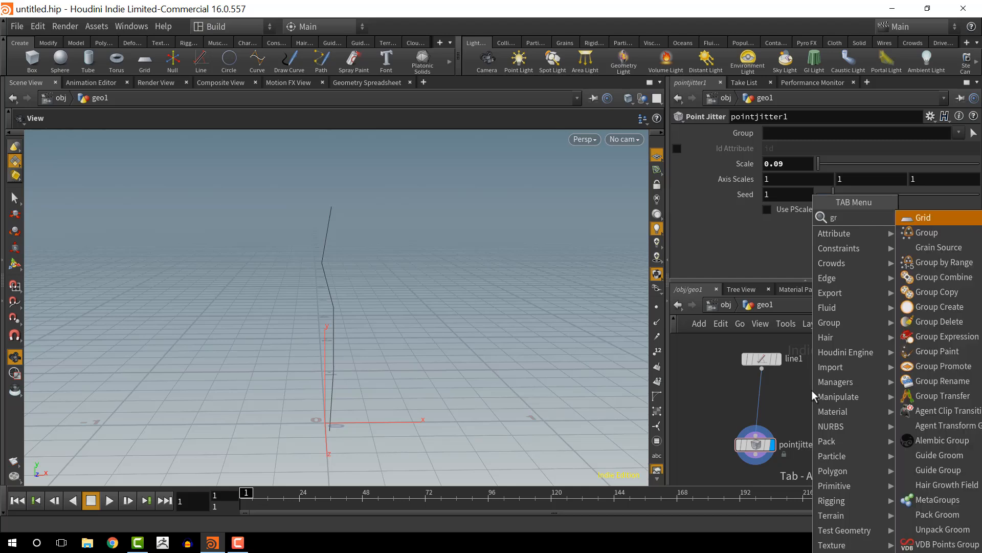
{"action": "key", "text": "Down"}
{"action": "key", "text": "Return"}
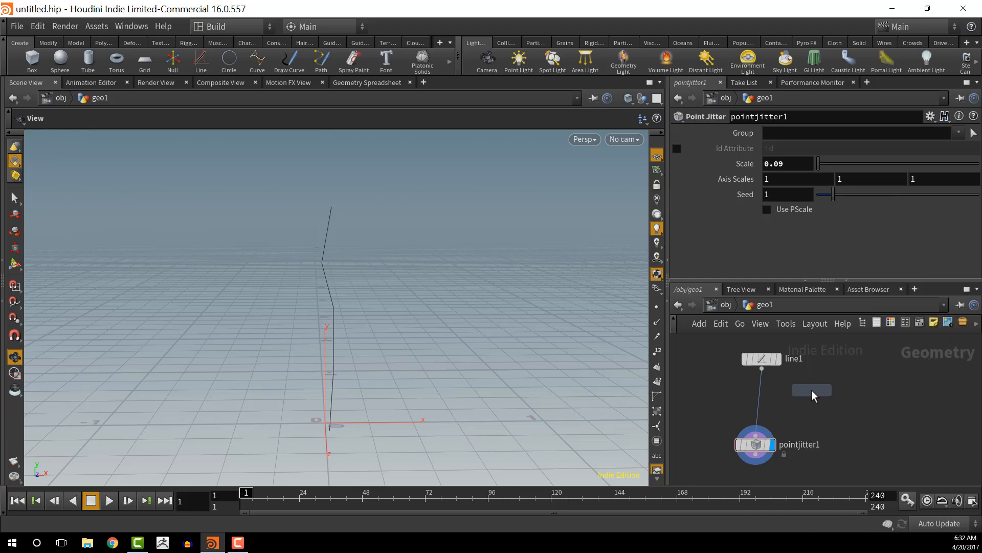
{"action": "left_click", "coordinate": [757, 397]}
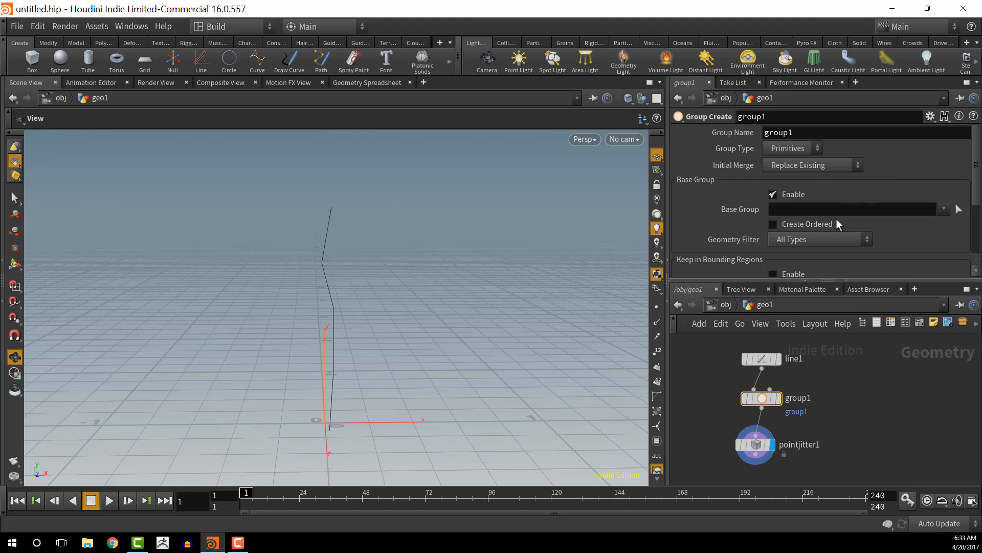
{"action": "mouse_move", "coordinate": [762, 397]}
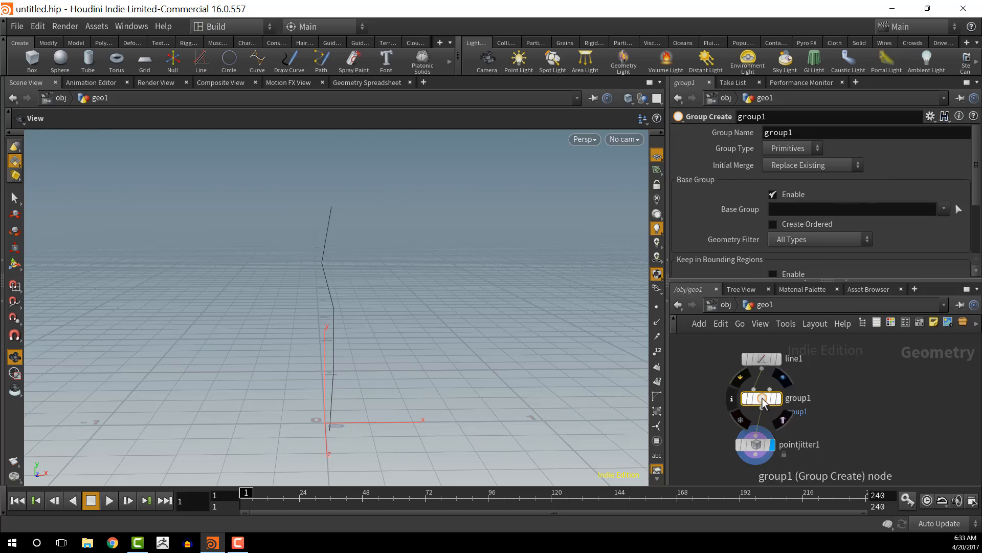
{"action": "key", "text": "Delete"}
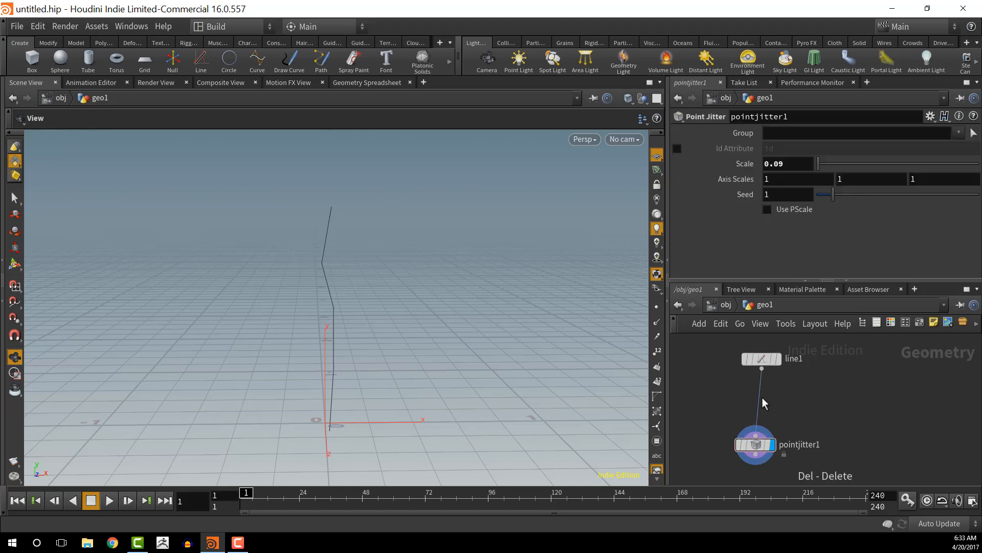
Insert a Group by Range node between the Line and Point Jitter nodes and set its group type to Points
{"action": "key", "text": "Tab"}
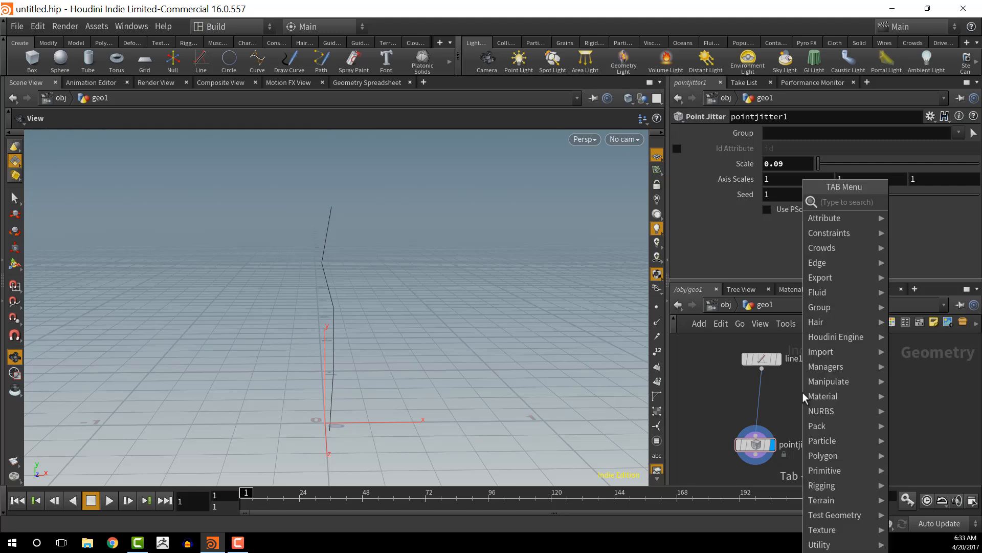
{"action": "type", "text": "gr"}
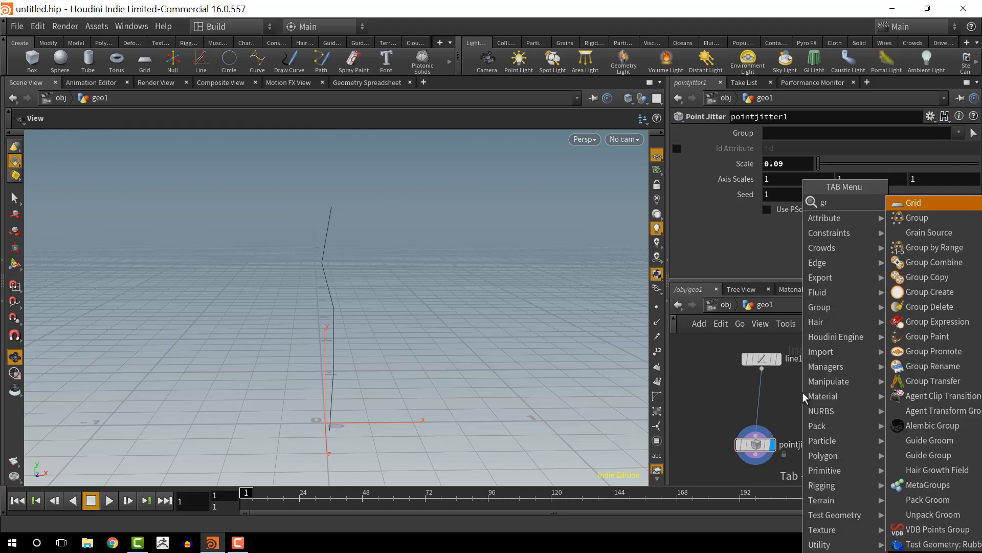
{"action": "key", "text": "Down"}
{"action": "key", "text": "Down"}
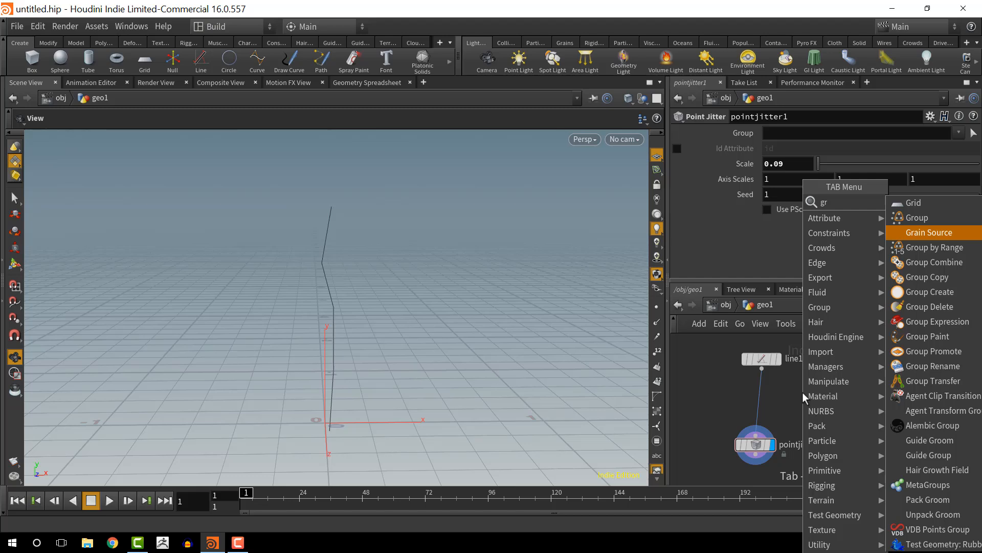
{"action": "key", "text": "Down"}
{"action": "key", "text": "Return"}
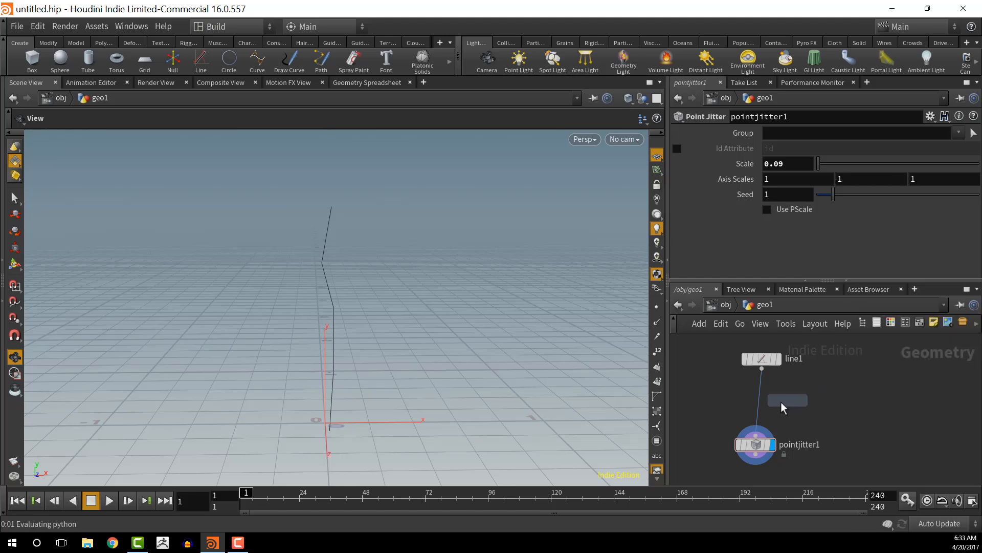
{"action": "left_click", "coordinate": [764, 406]}
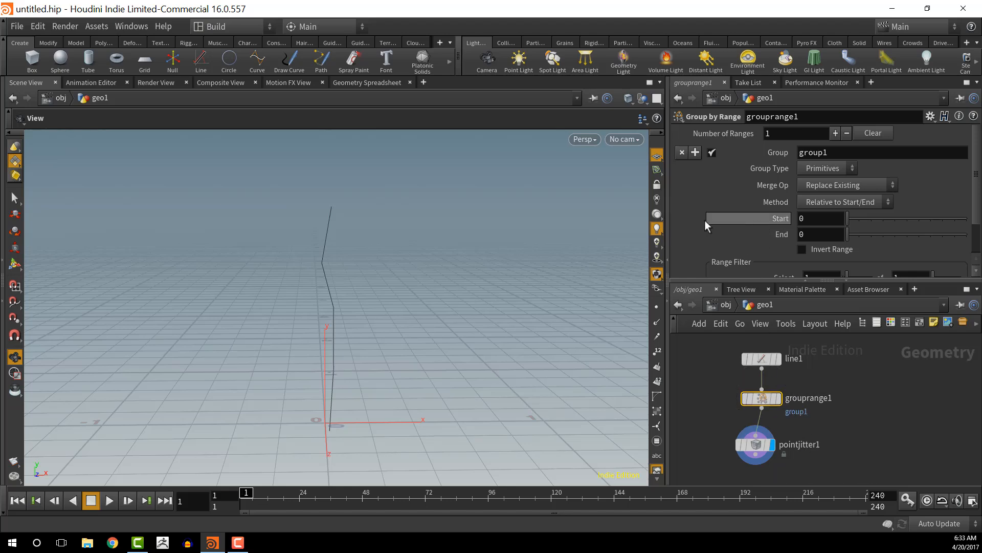
{"action": "left_click", "coordinate": [842, 169]}
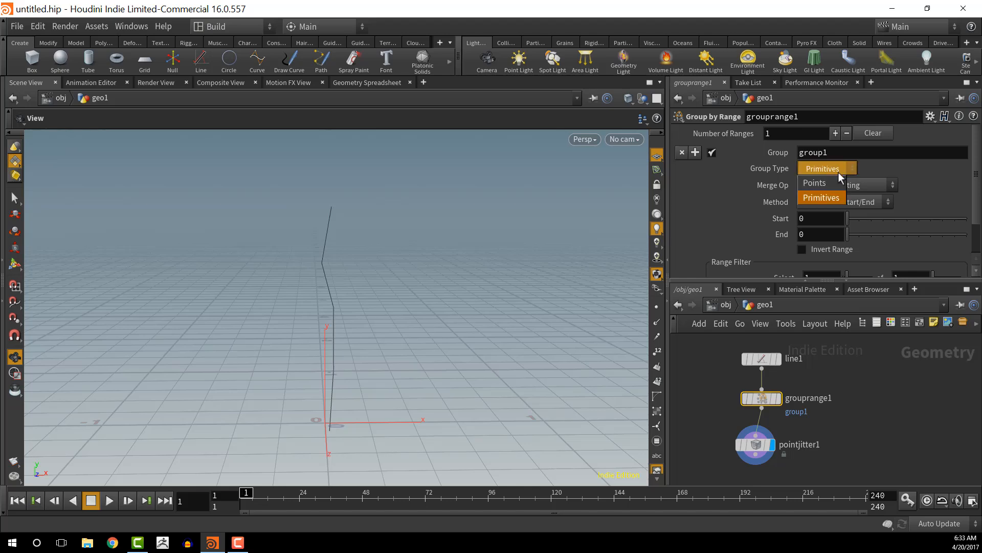
{"action": "left_click", "coordinate": [812, 183]}
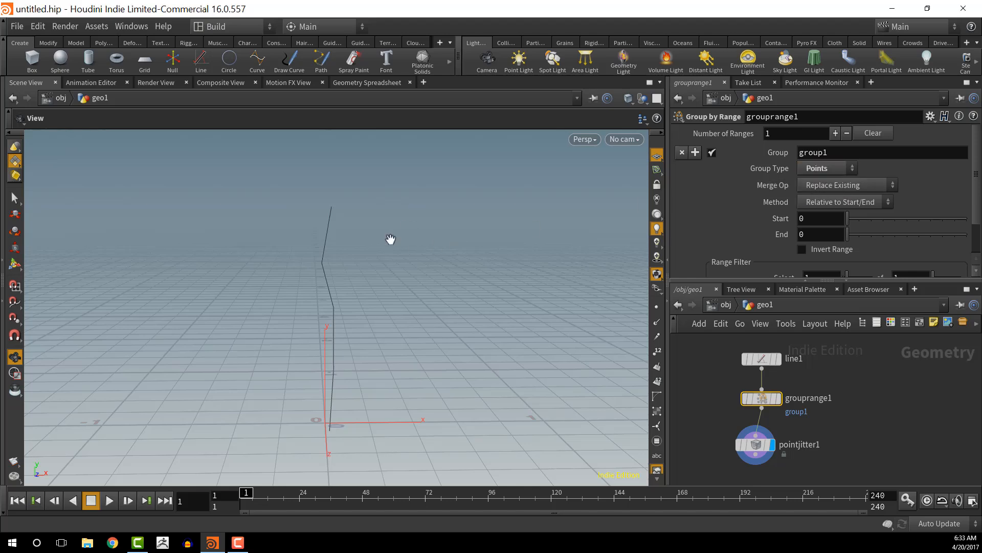
{"action": "scroll", "coordinate": [881, 180], "scroll_direction": "down", "scroll_amount": 1}
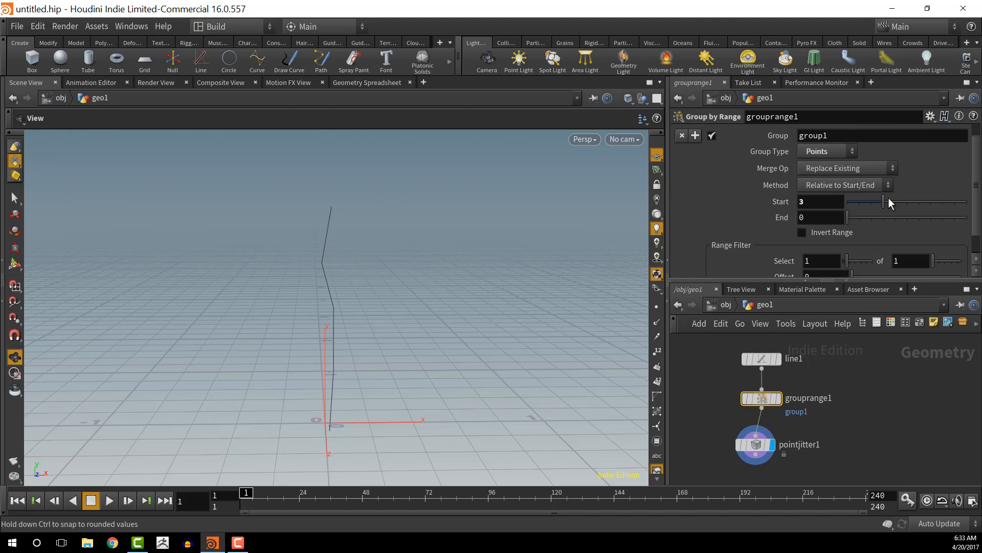
{"action": "left_click_drag", "start_coordinate": [874, 199], "coordinate": [849, 202]}
{"action": "left_click_drag", "start_coordinate": [847, 220], "coordinate": [818, 232]}
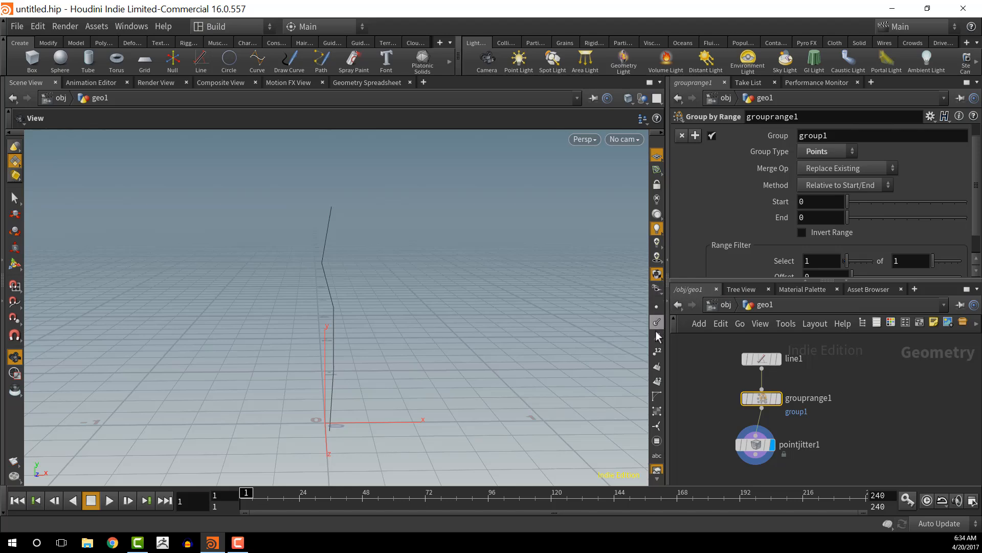
Display point numbers in the viewport and set the Group by Range node's Start value to 1
{"action": "left_click", "coordinate": [657, 352]}
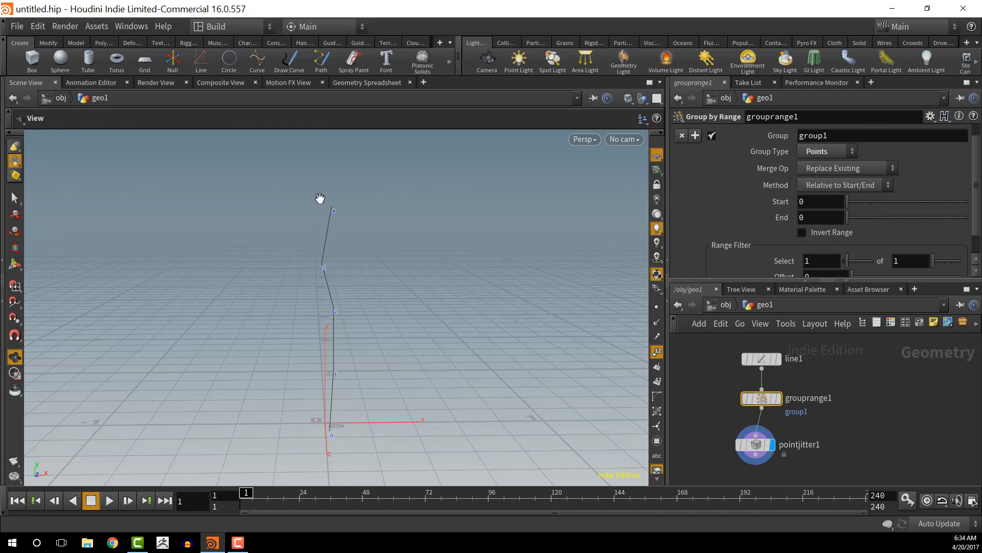
{"action": "scroll", "coordinate": [785, 209], "scroll_direction": "down", "scroll_amount": 2}
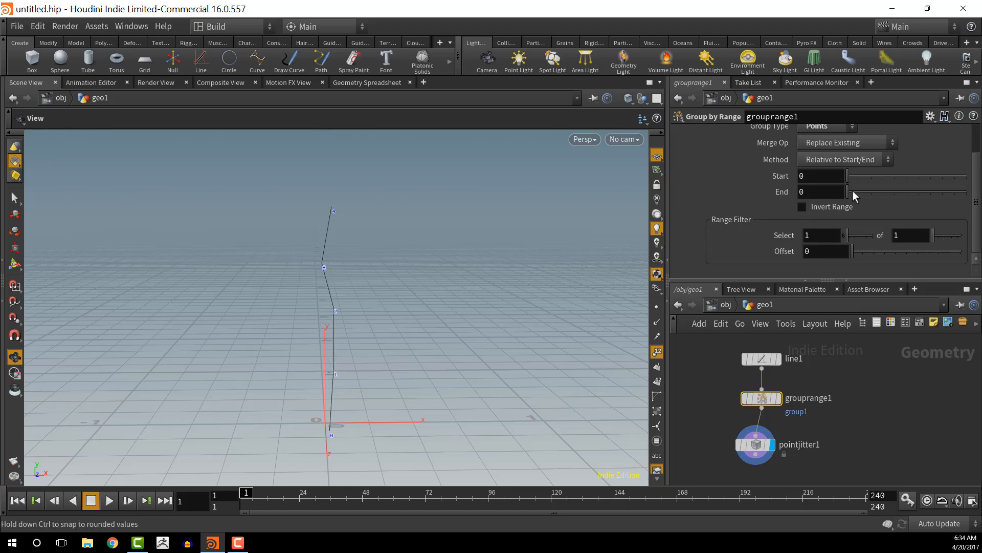
{"action": "left_click_drag", "start_coordinate": [848, 176], "coordinate": [857, 178]}
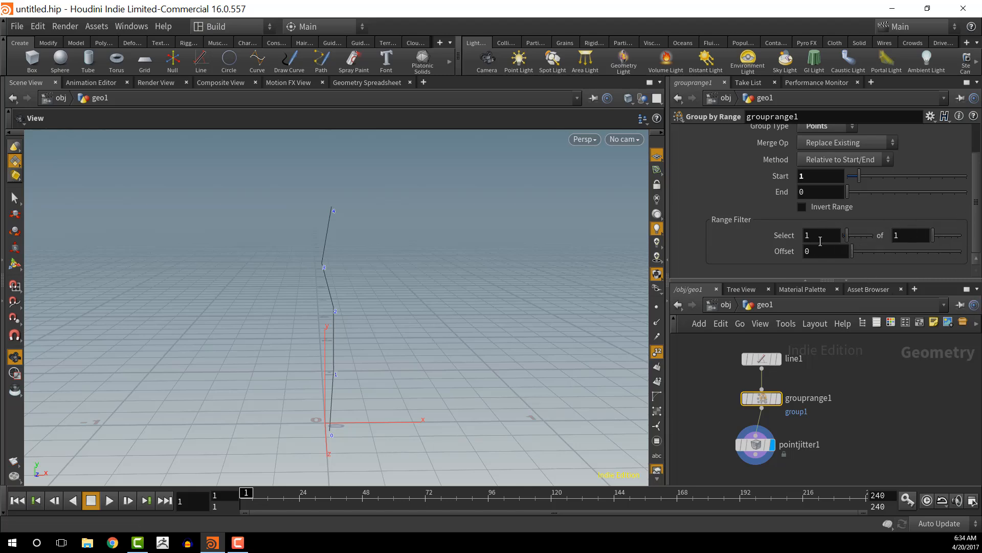
Rename the group created by the Group by Range node to trunkJitterGrp
{"action": "scroll", "coordinate": [788, 180], "scroll_direction": "up", "scroll_amount": 1}
{"action": "scroll", "coordinate": [783, 205], "scroll_direction": "down", "scroll_amount": 1}
{"action": "scroll", "coordinate": [777, 213], "scroll_direction": "up", "scroll_amount": 2}
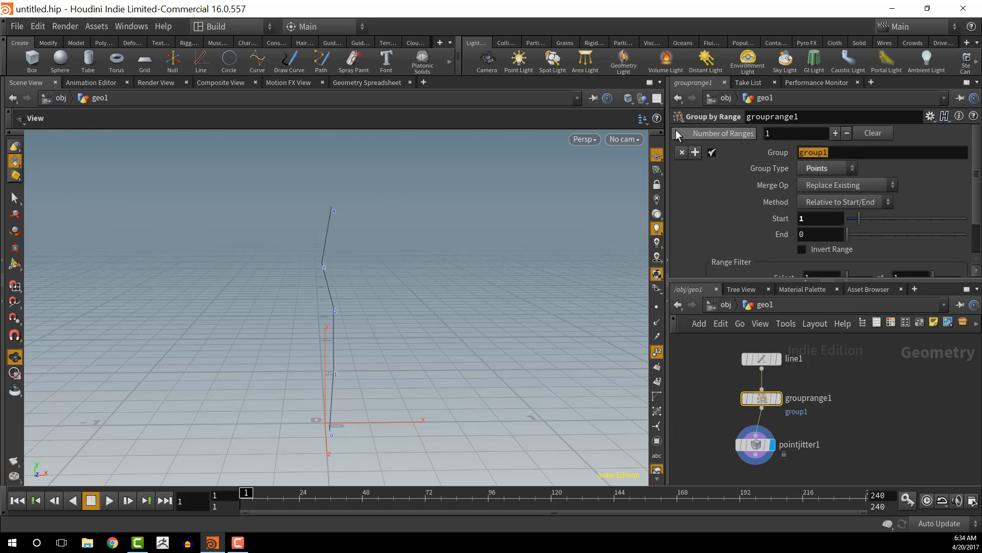
{"action": "type", "text": "tr"}
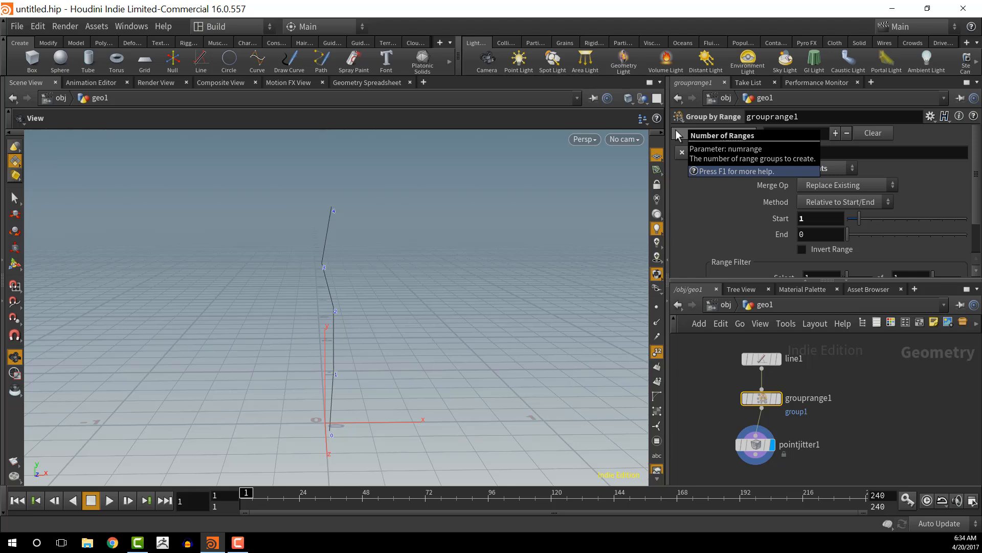
{"action": "type", "text": "n"}
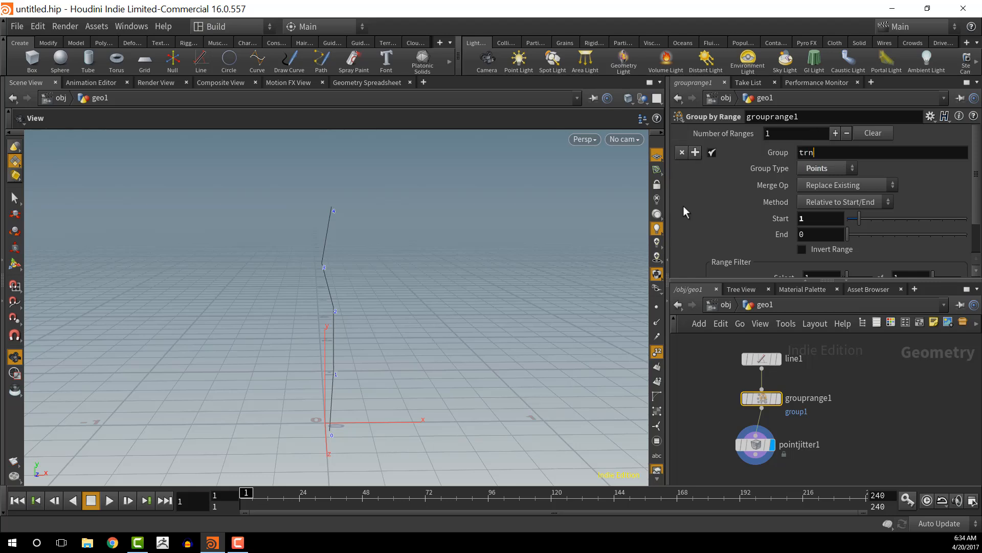
{"action": "type", "text": "k"}
{"action": "key", "text": "BackSpace"}
{"action": "key", "text": "BackSpace"}
{"action": "type", "text": "unkJitterGrp"}
{"action": "key", "text": "Return"}
Restrict the Point Jitter node to the trunkJitterGrp group
{"action": "mouse_move", "coordinate": [757, 446]}
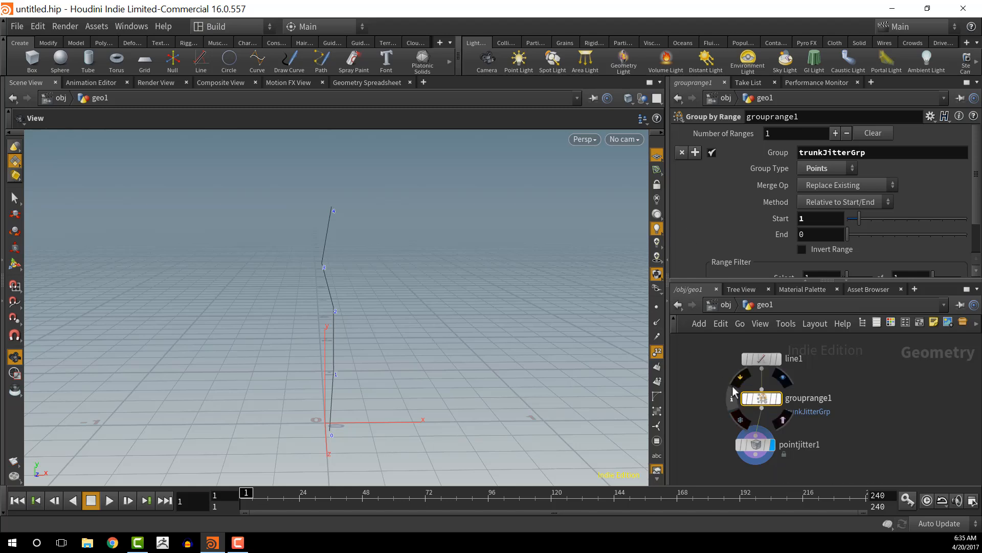
{"action": "left_click", "coordinate": [756, 443]}
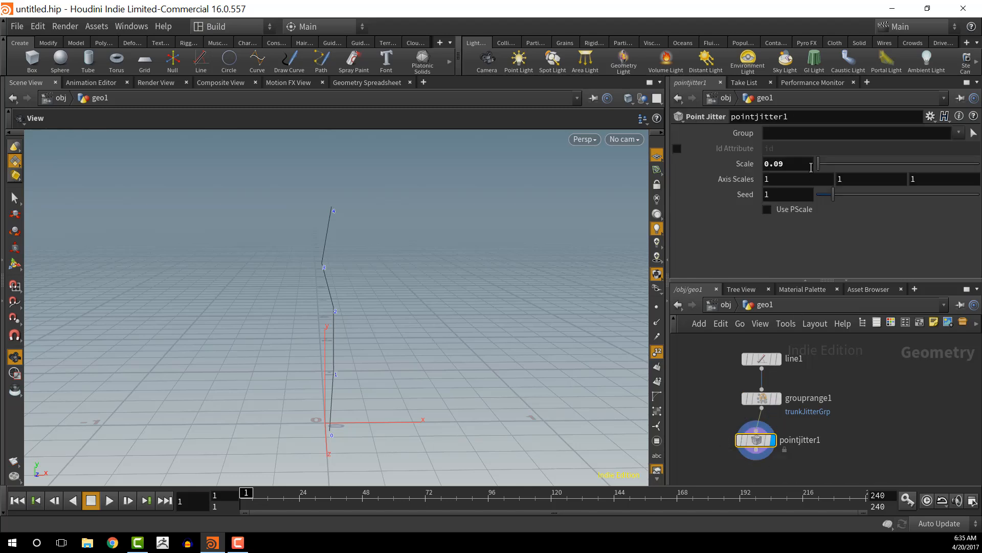
{"action": "left_click", "coordinate": [960, 133]}
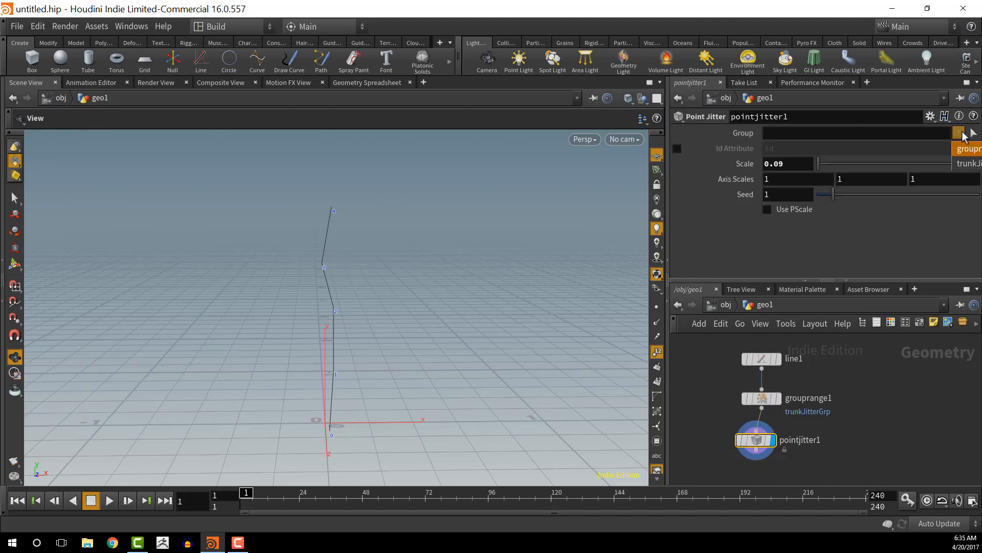
{"action": "left_click", "coordinate": [965, 159]}
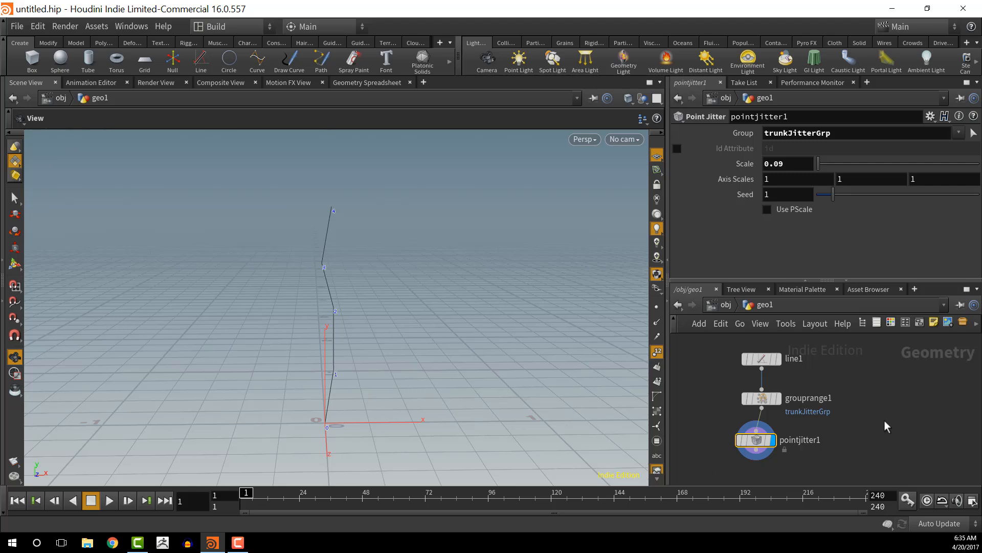
Add a PolyWire node below the Point Jitter node, wire the jittered line into it and display its output
{"action": "middle_click_drag", "start_coordinate": [806, 460], "coordinate": [816, 430]}
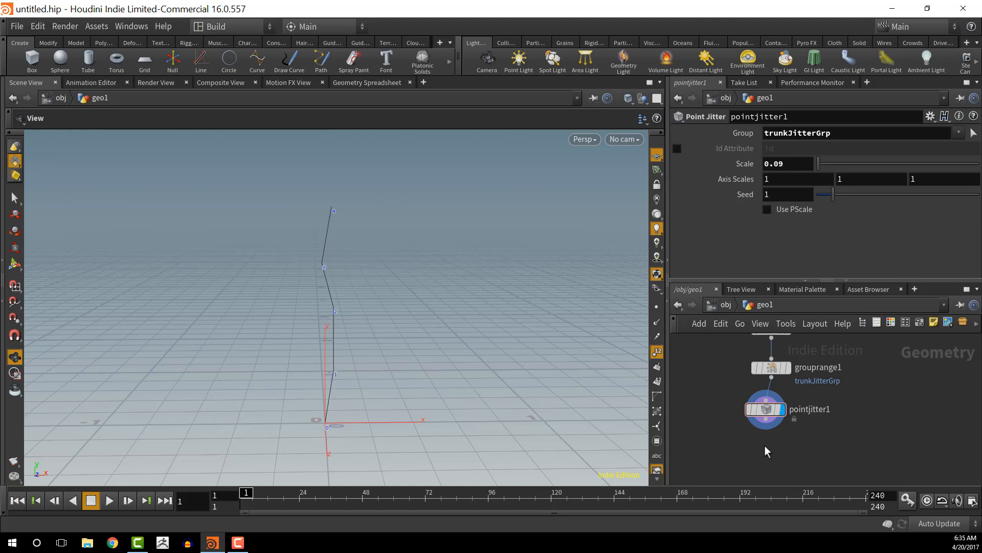
{"action": "key", "text": "Tab"}
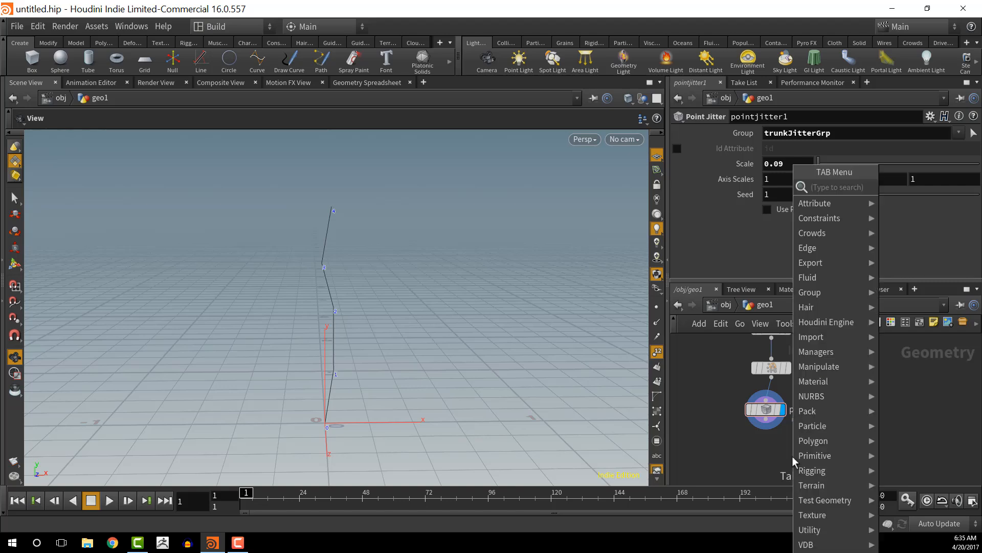
{"action": "type", "text": "po"}
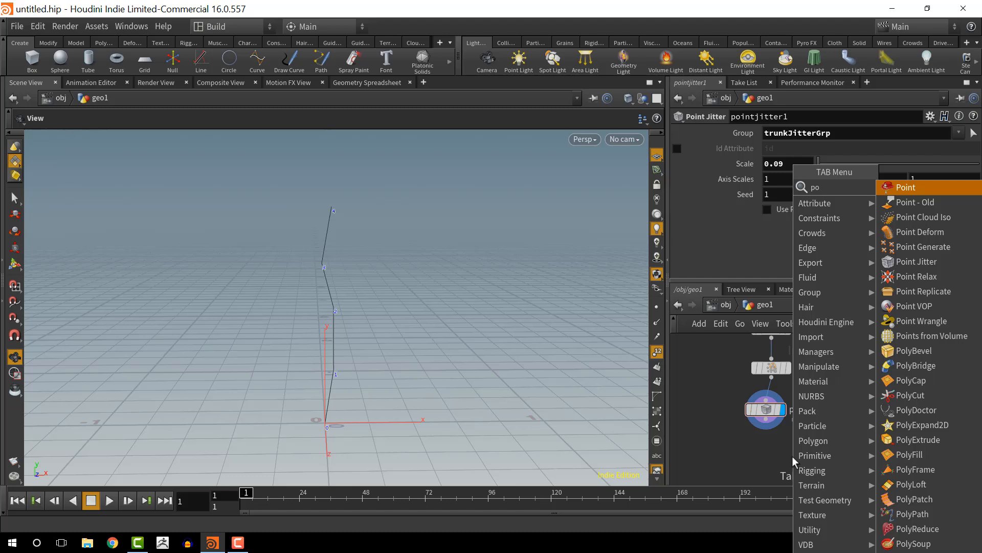
{"action": "type", "text": "lywier"}
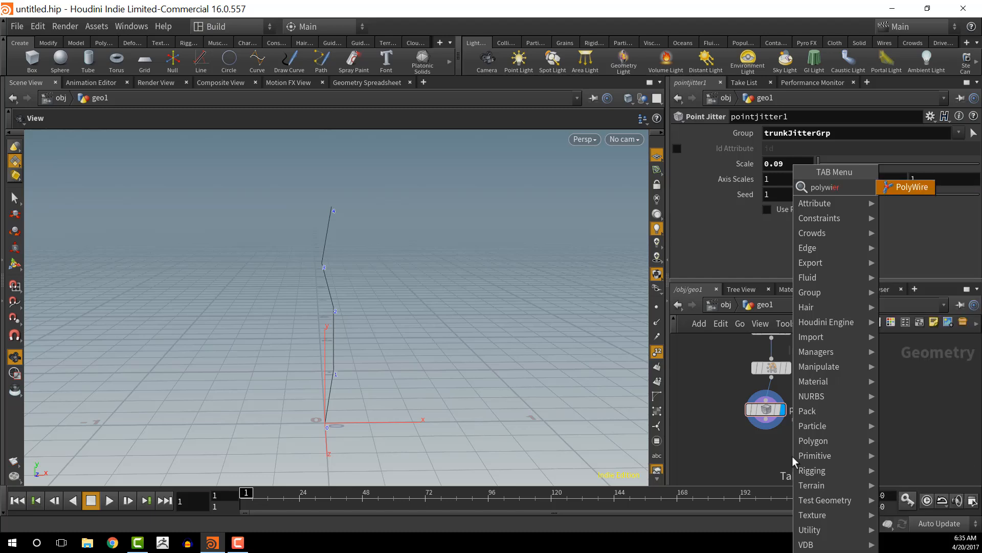
{"action": "key", "text": "Return"}
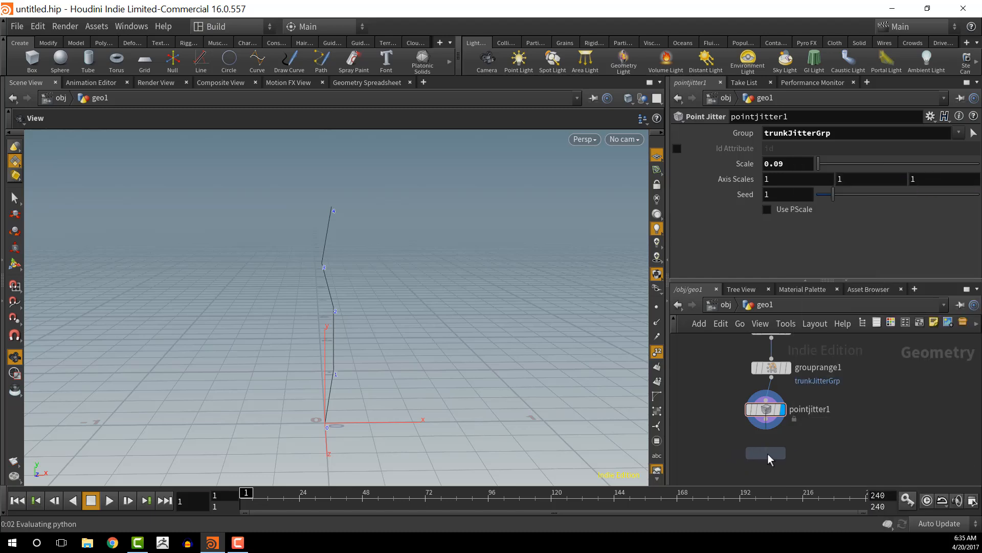
{"action": "left_click", "coordinate": [768, 454]}
{"action": "left_click", "coordinate": [766, 429]}
{"action": "left_click", "coordinate": [766, 444]}
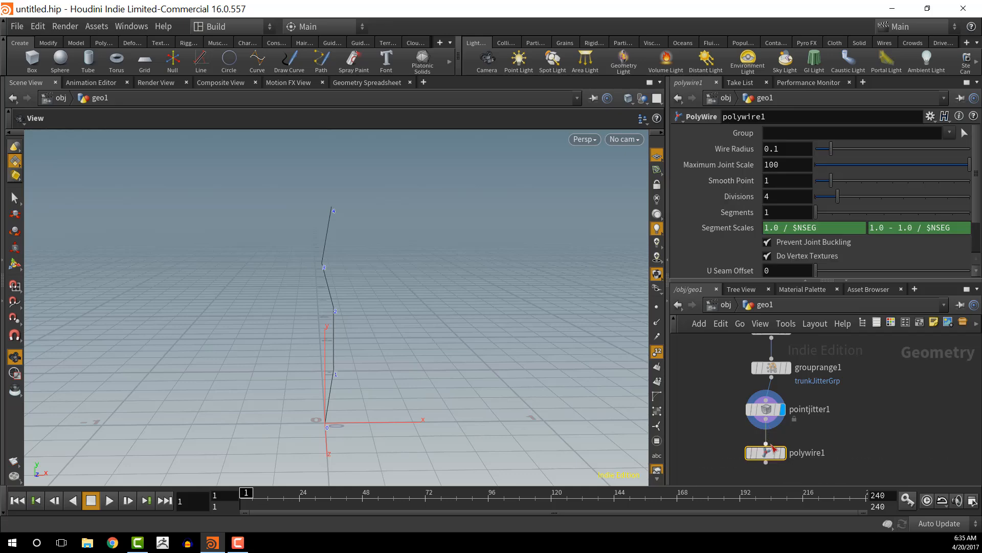
{"action": "left_click", "coordinate": [782, 453]}
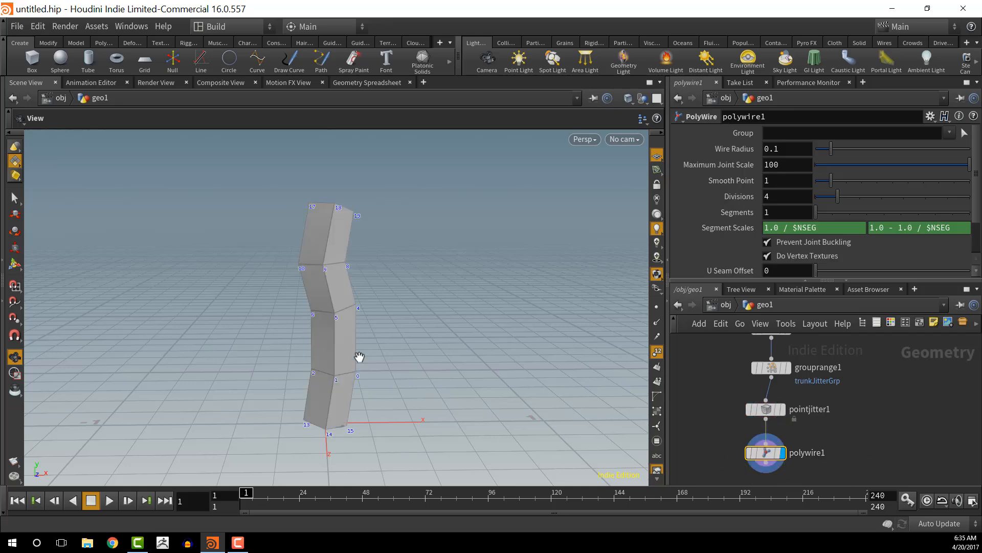
Set the PolyWire node's Divisions to 8 for a rounder tube
{"action": "left_click_drag", "start_coordinate": [359, 357], "coordinate": [627, 324]}
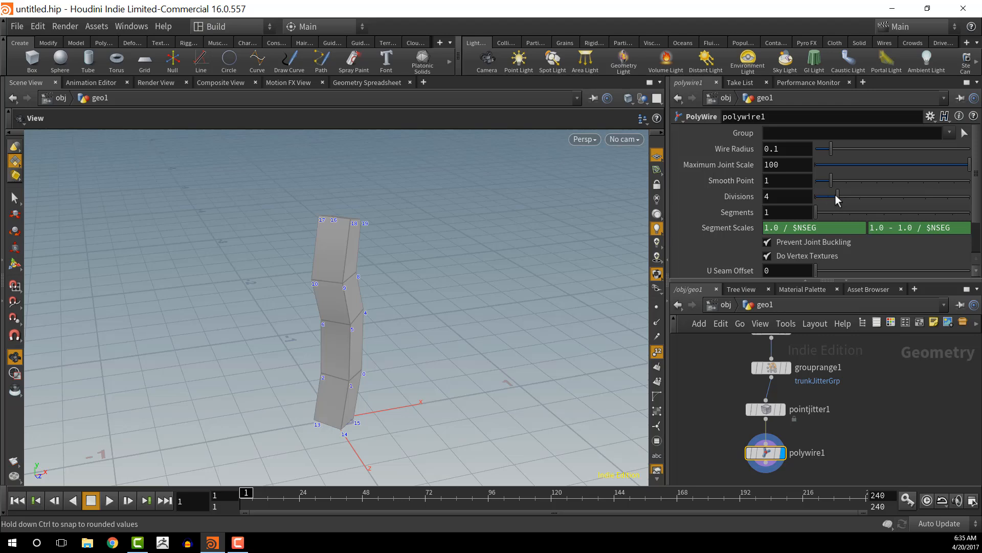
{"action": "left_click_drag", "start_coordinate": [838, 196], "coordinate": [911, 197]}
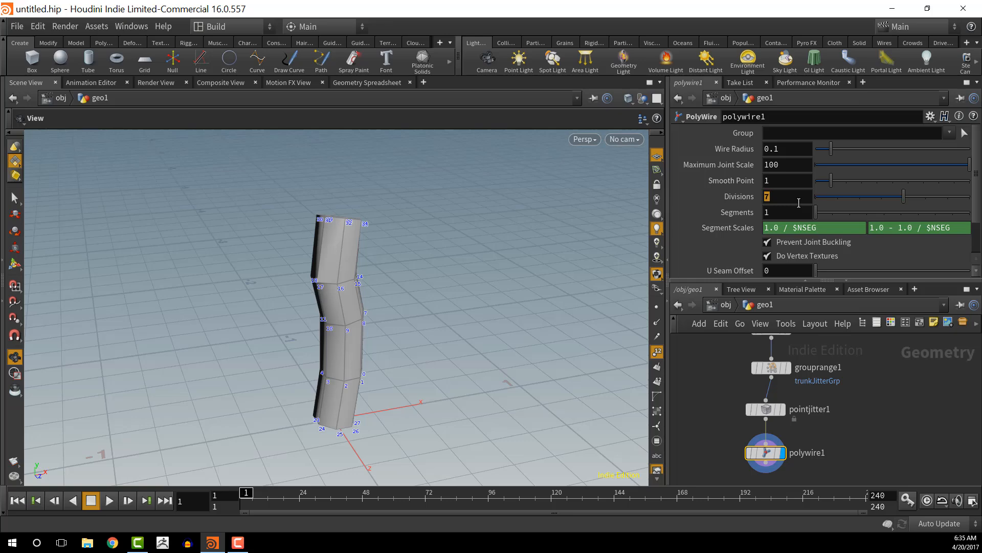
{"action": "key", "text": "Return"}
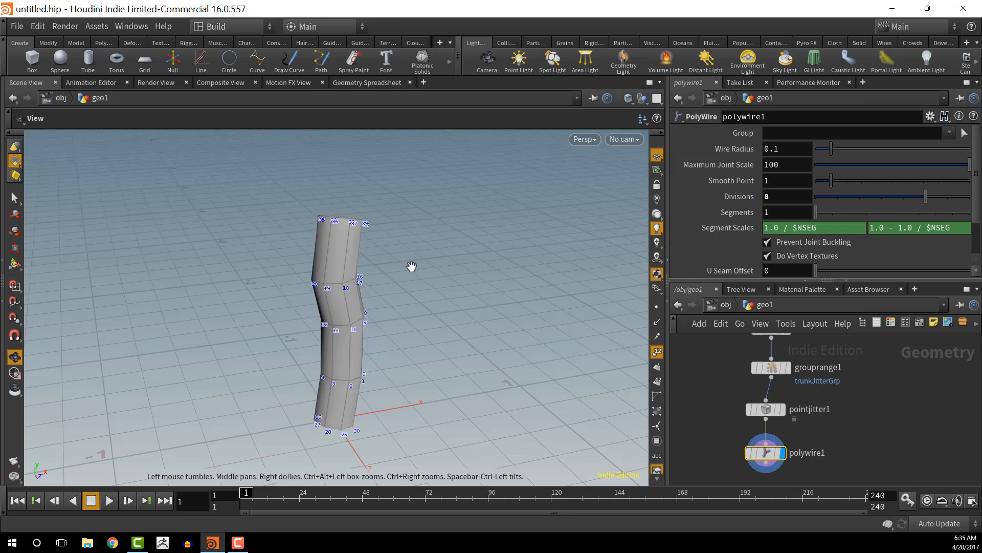
Hide the point numbers in the viewport and examine the tube's shape from several angles
{"action": "left_click_drag", "start_coordinate": [410, 268], "coordinate": [527, 254]}
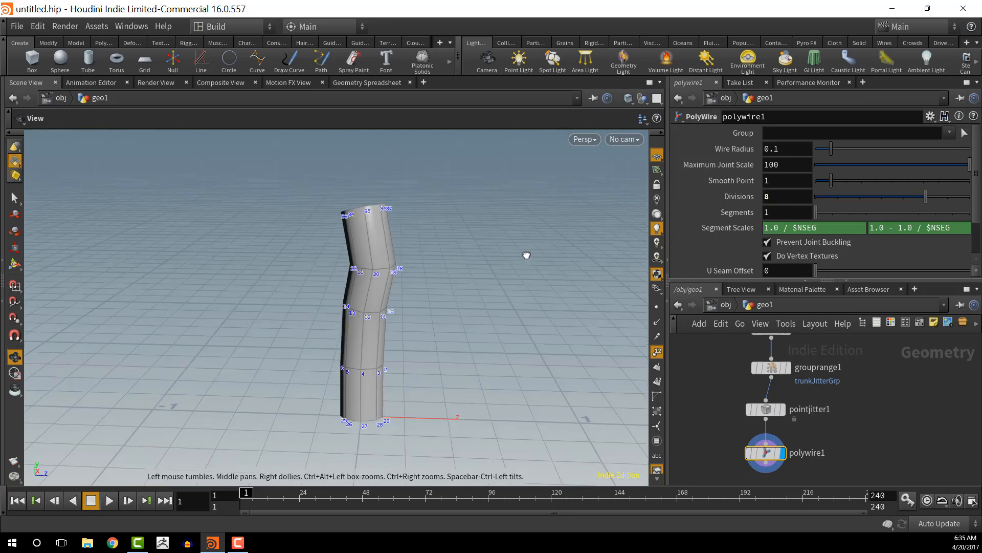
{"action": "left_click", "coordinate": [658, 351]}
{"action": "left_click_drag", "start_coordinate": [614, 338], "coordinate": [311, 306]}
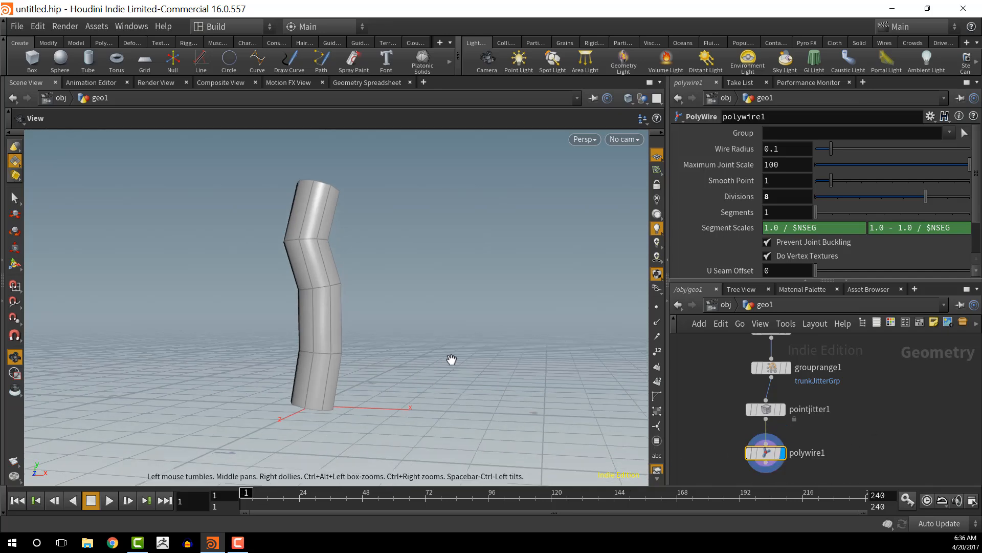
{"action": "mouse_move", "coordinate": [451, 359]}
{"action": "left_mouse_down"}
{"action": "mouse_move", "coordinate": [447, 421]}
{"action": "mouse_move", "coordinate": [454, 357]}
{"action": "left_mouse_up"}
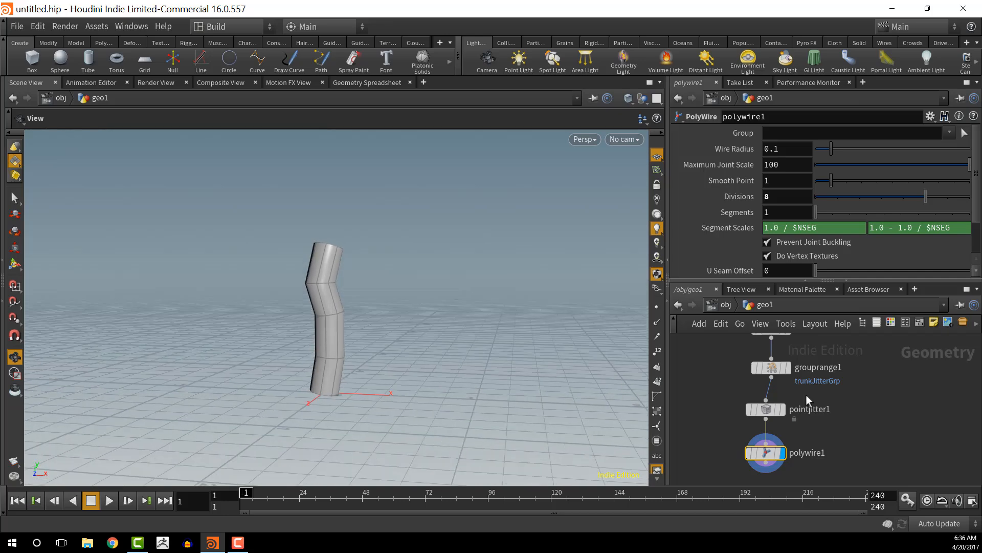
Set the Line node's number of points to 12
{"action": "middle_click_drag", "start_coordinate": [851, 410], "coordinate": [854, 434]}
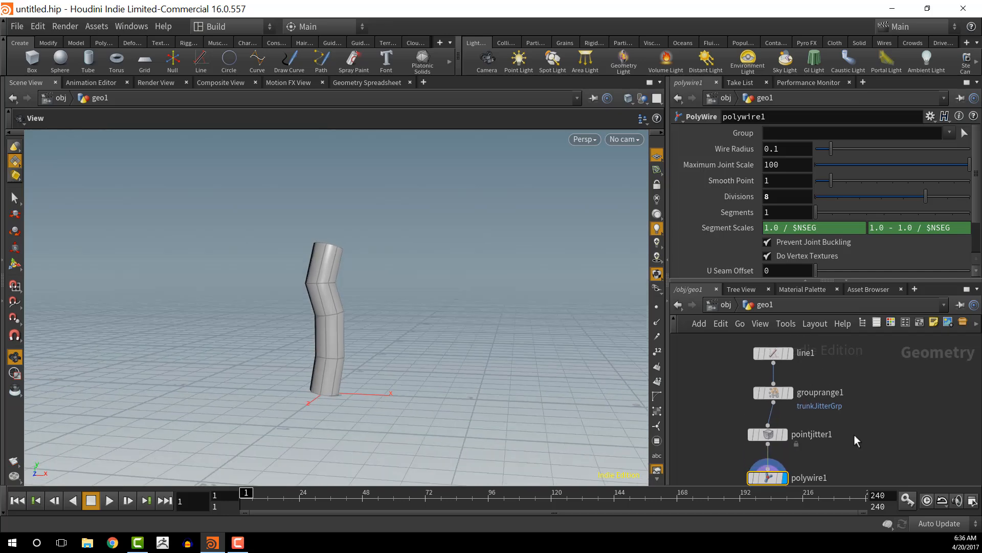
{"action": "left_click", "coordinate": [773, 353]}
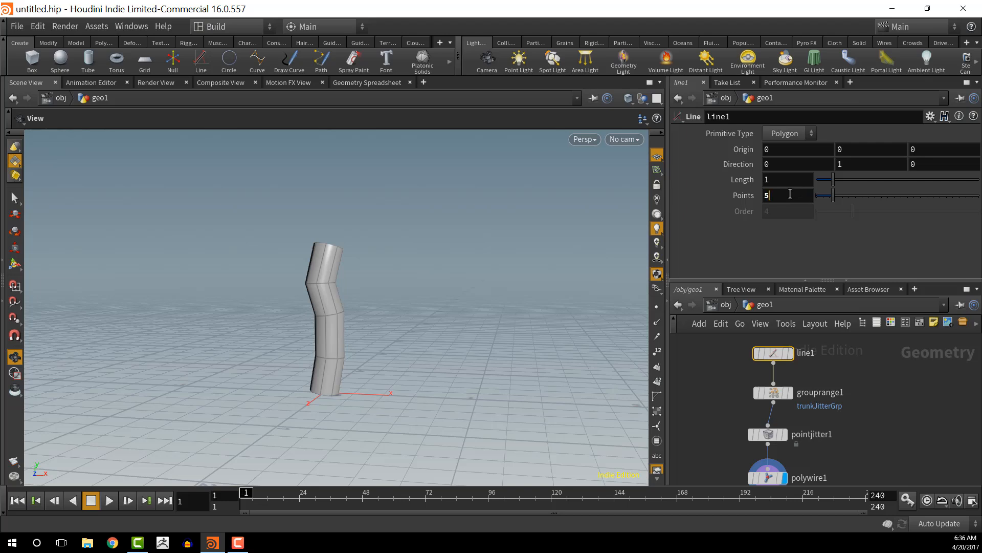
{"action": "left_click", "coordinate": [790, 194]}
{"action": "type", "text": "12"}
{"action": "key", "text": "Return"}
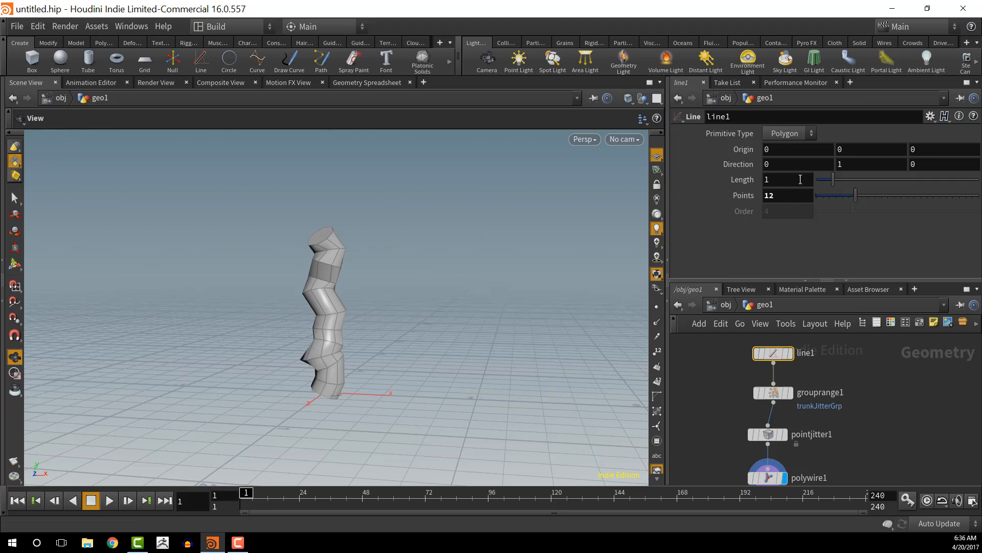
Set the Line node's number of points to 5
{"action": "left_click", "coordinate": [768, 436]}
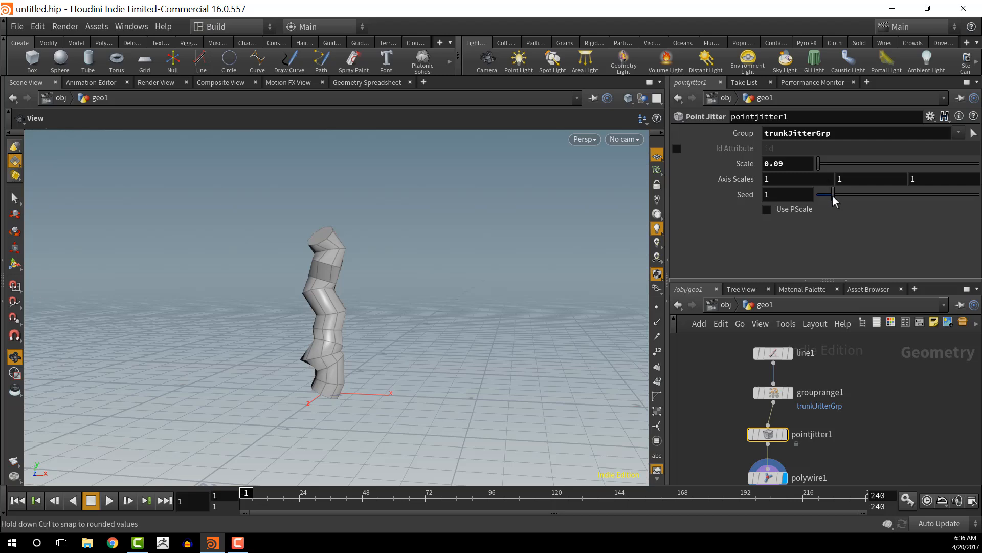
{"action": "left_click", "coordinate": [773, 354]}
{"action": "left_click_drag", "start_coordinate": [730, 201], "coordinate": [714, 194]}
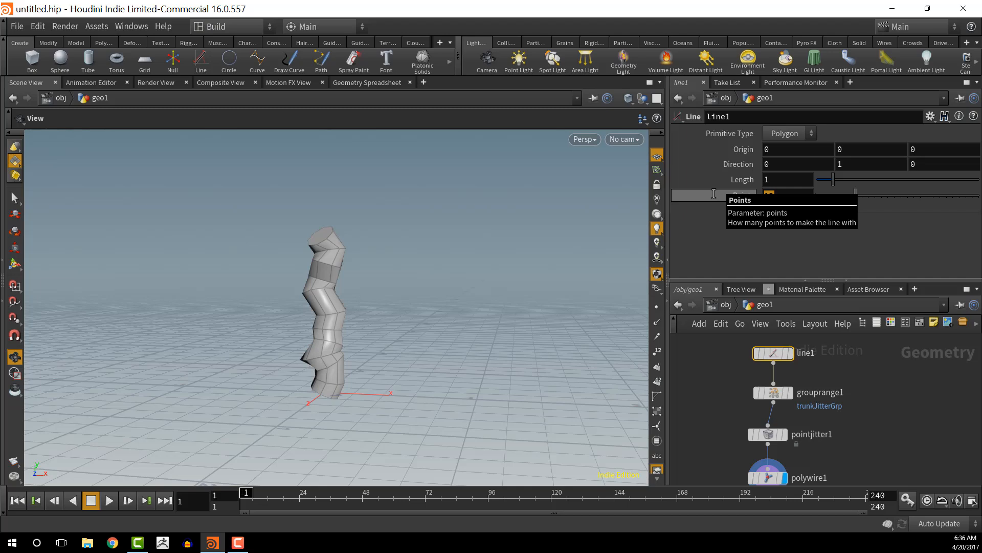
{"action": "type", "text": "5"}
{"action": "key", "text": "Return"}
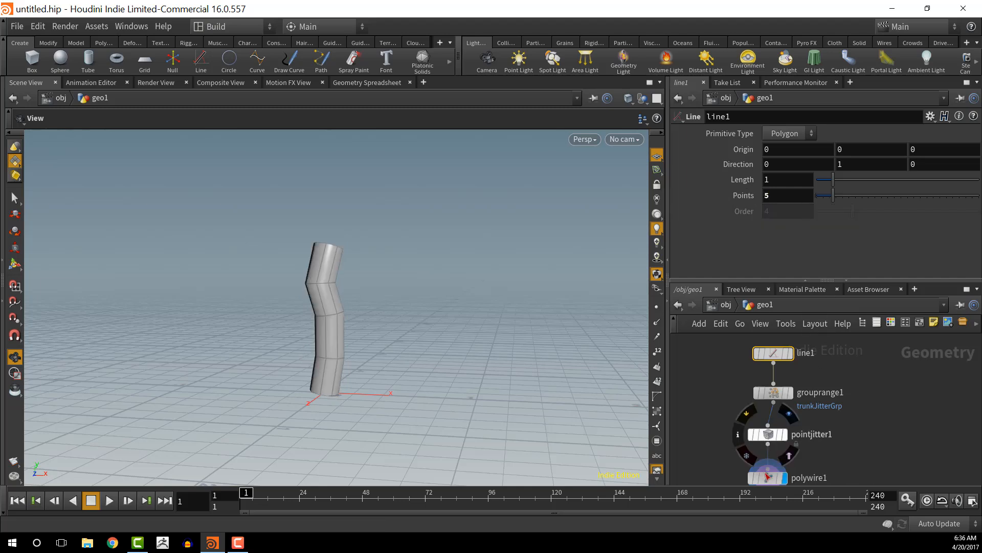
Insert a Resample node between the Point Jitter and PolyWire nodes
{"action": "middle_click_drag", "start_coordinate": [862, 439], "coordinate": [858, 368]}
{"action": "mouse_move", "coordinate": [766, 408]}
{"action": "left_click_drag", "start_coordinate": [766, 408], "coordinate": [764, 446]}
{"action": "key", "text": "Tab"}
{"action": "type", "text": "re"}
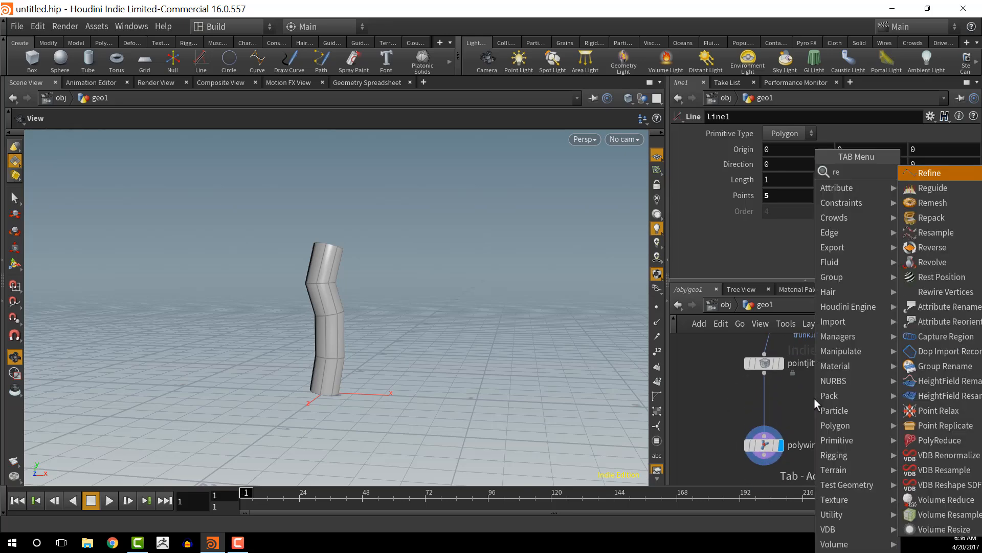
{"action": "type", "text": "s"}
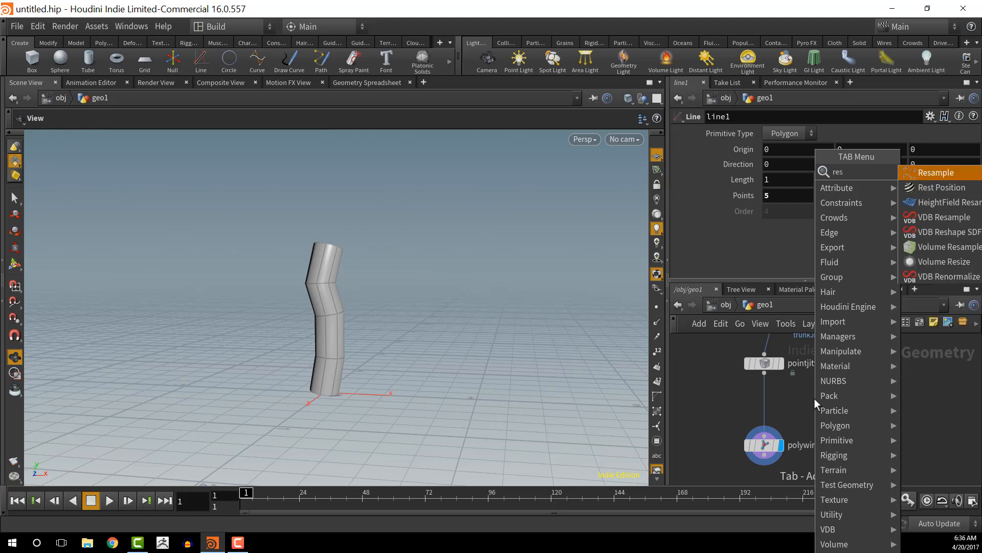
{"action": "key", "text": "Return"}
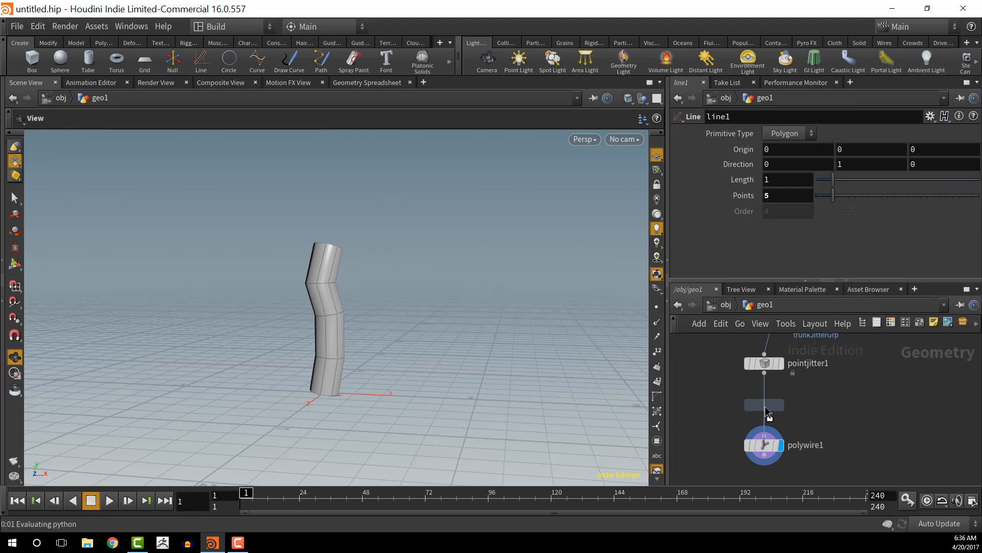
{"action": "left_click", "coordinate": [775, 402]}
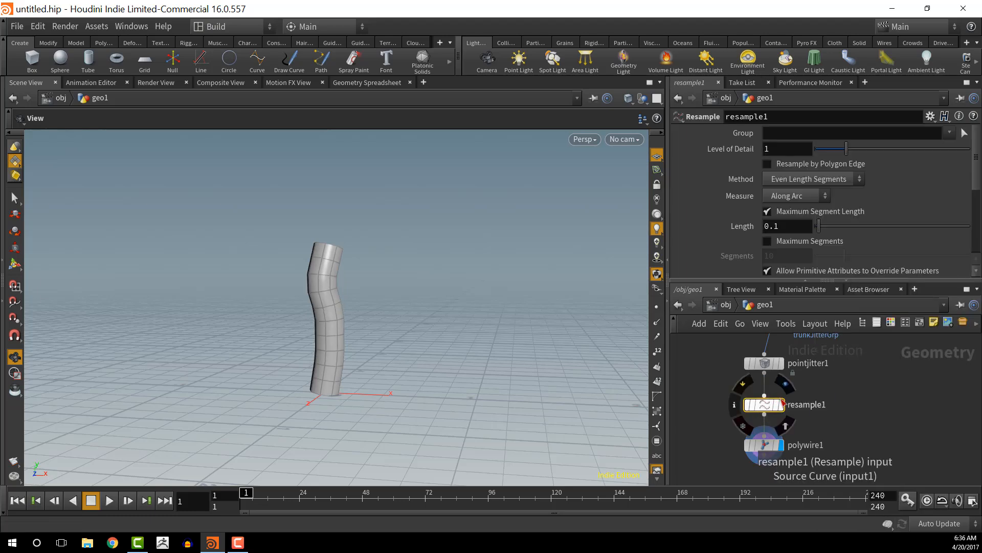
Display the Resample node's output and show its point numbers in the viewport
{"action": "left_click", "coordinate": [781, 405]}
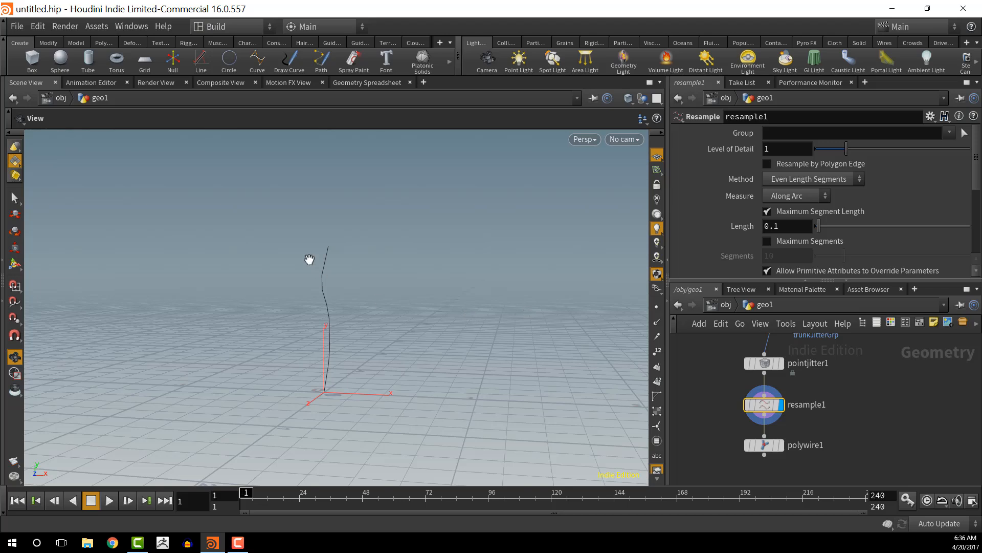
{"action": "left_click", "coordinate": [658, 354]}
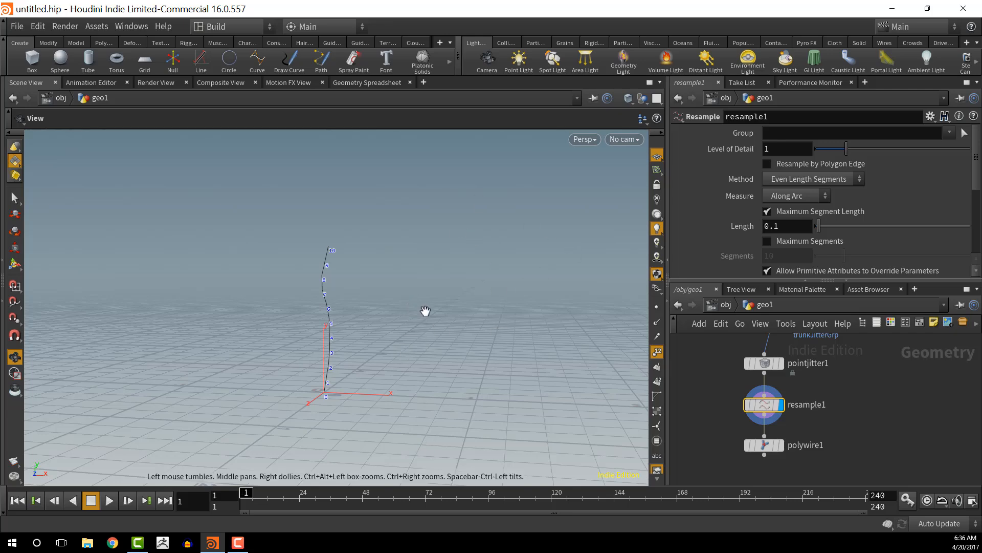
{"action": "scroll", "coordinate": [425, 311], "scroll_direction": "up", "scroll_amount": 5}
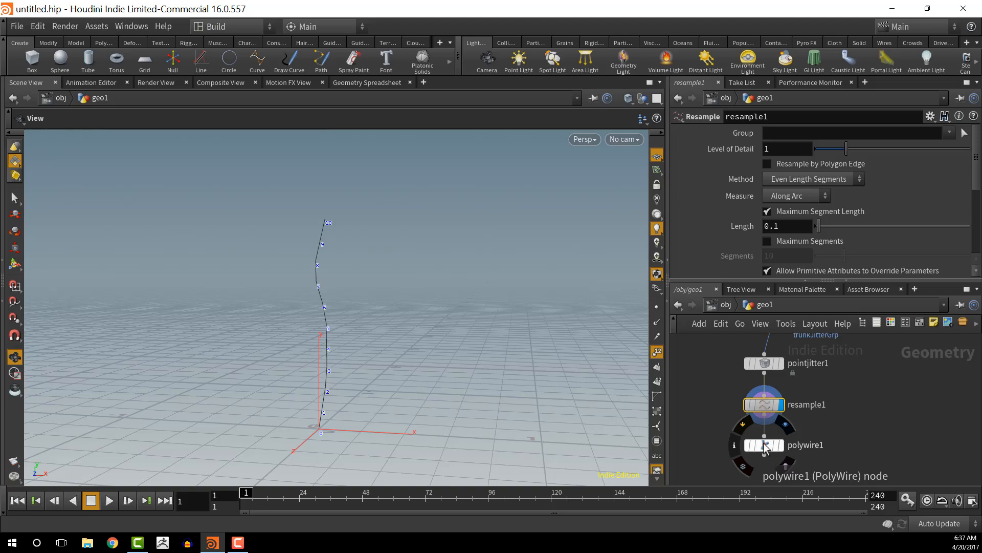
Space out the lower nodes and insert a Group by Range node between the Point Jitter and Resample nodes
{"action": "left_click_drag", "start_coordinate": [763, 445], "coordinate": [764, 471]}
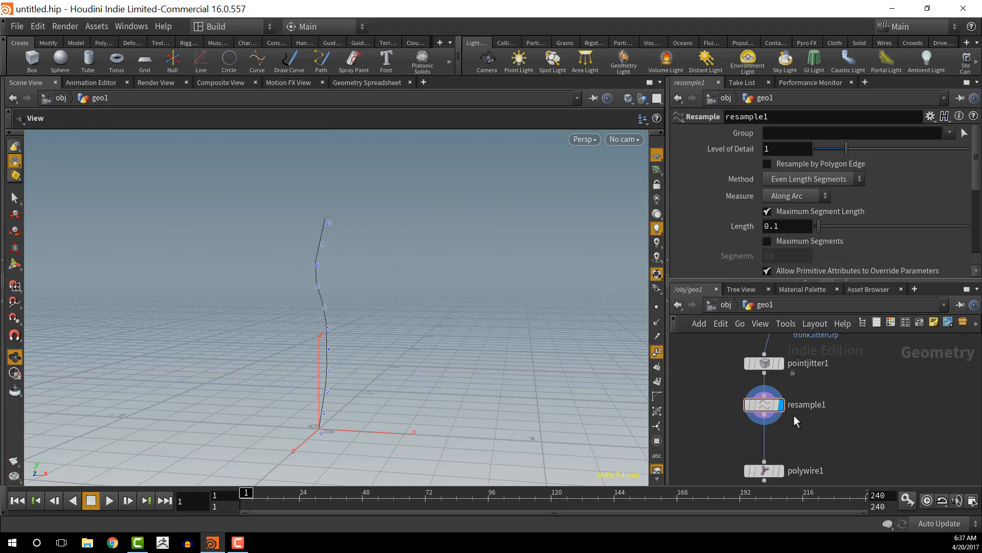
{"action": "left_click_drag", "start_coordinate": [765, 404], "coordinate": [765, 426]}
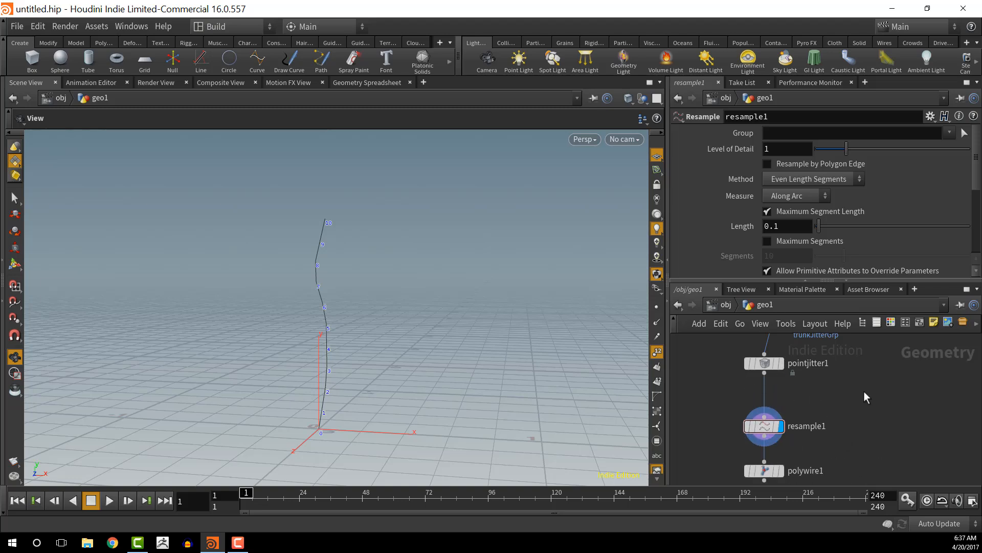
{"action": "key", "text": "Tab"}
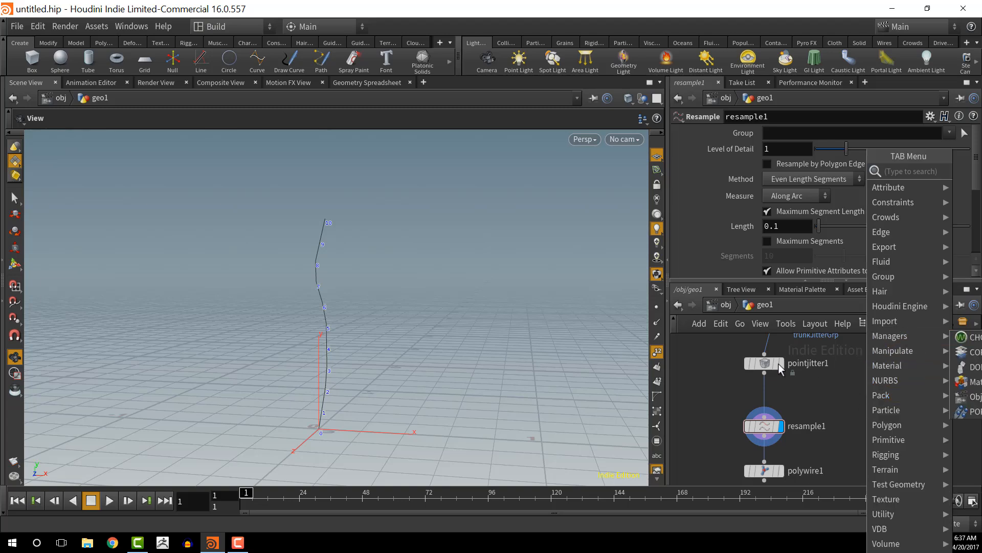
{"action": "key", "text": "Escape"}
{"action": "key", "text": "Tab"}
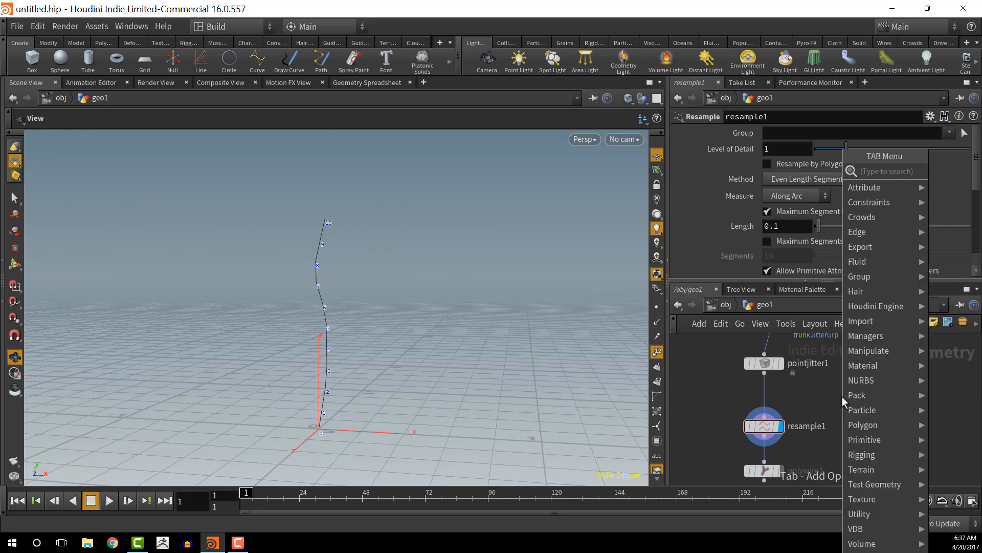
{"action": "type", "text": "r"}
{"action": "key", "text": "BackSpace"}
{"action": "type", "text": "grou"}
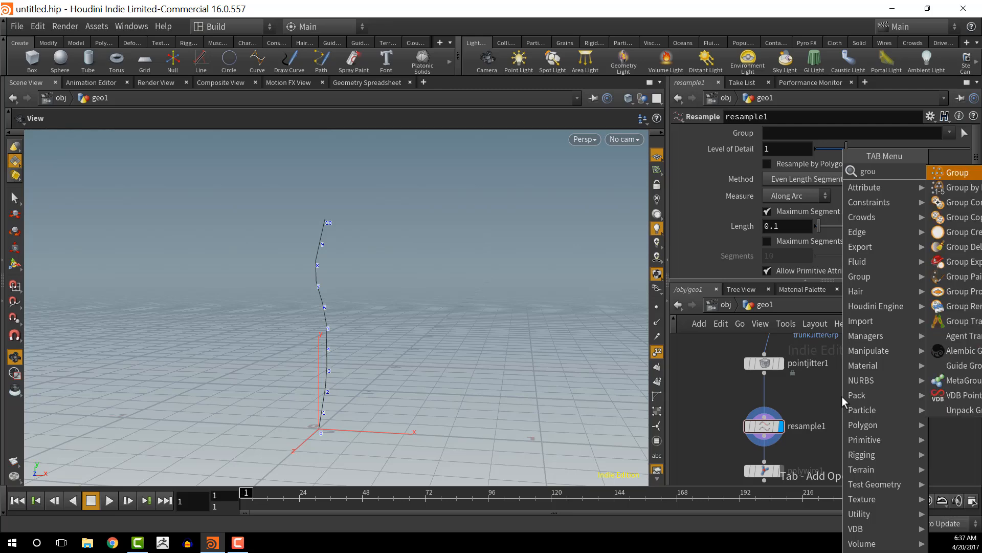
{"action": "key", "text": "Return"}
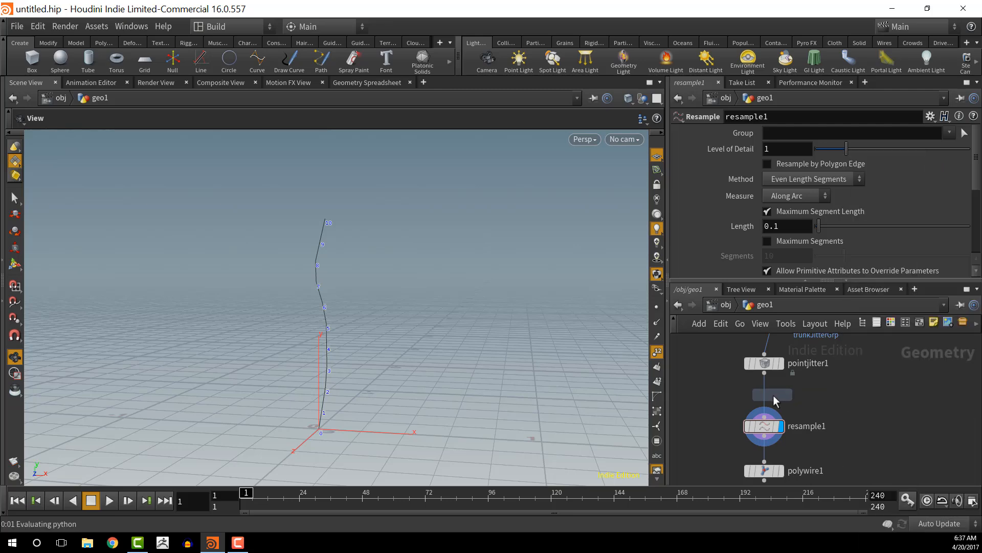
{"action": "left_click", "coordinate": [773, 395]}
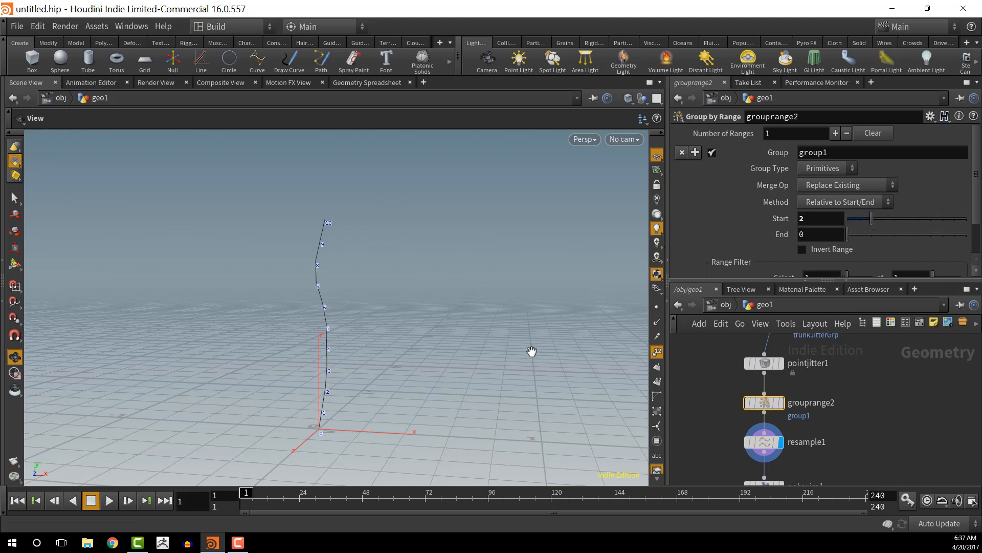
Set the new Group by Range node's Start to 4 and name its group branchGRP
{"action": "middle_click_drag", "start_coordinate": [414, 377], "coordinate": [425, 324]}
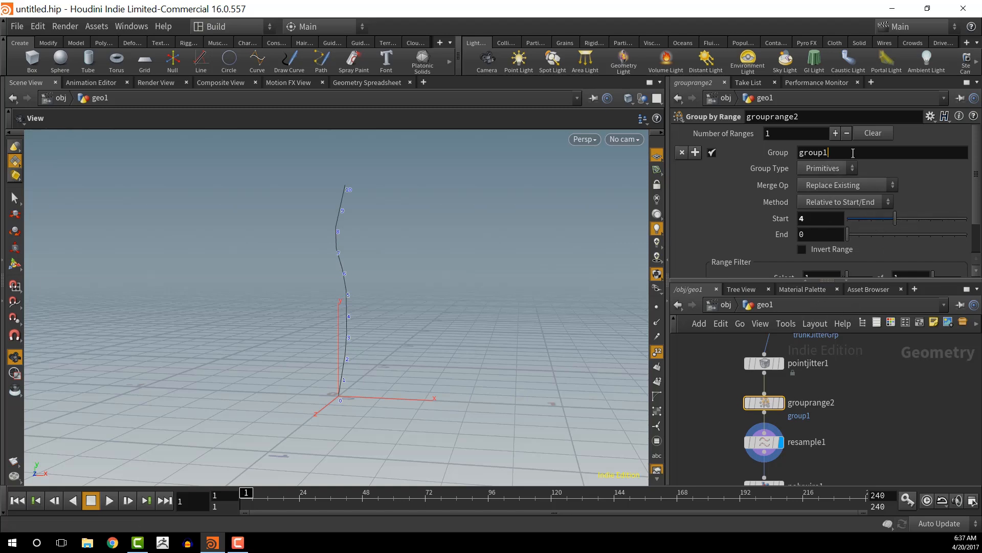
{"action": "left_click_drag", "start_coordinate": [853, 153], "coordinate": [719, 154]}
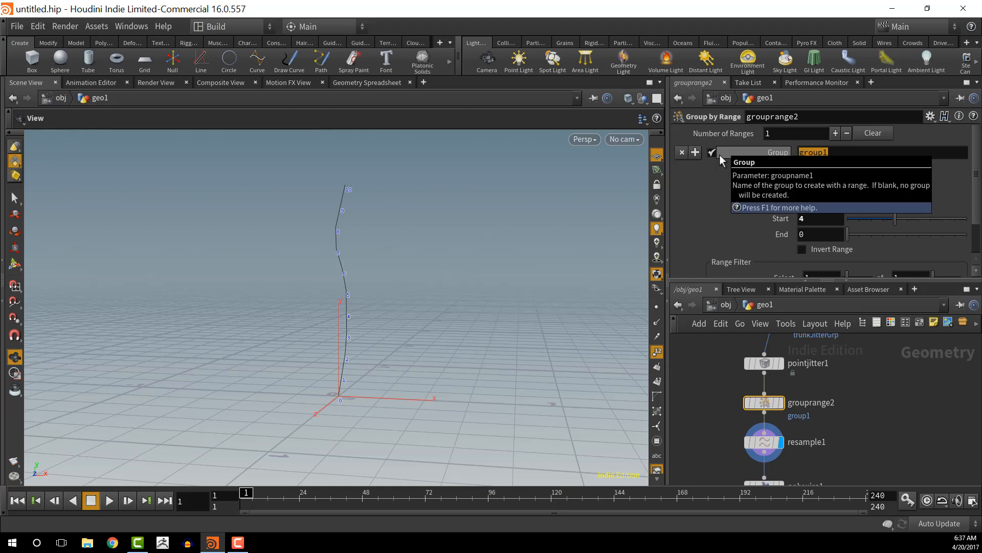
{"action": "type", "text": "brang"}
{"action": "key", "text": "BackSpace"}
{"action": "type", "text": "chGRP"}
{"action": "key", "text": "Return"}
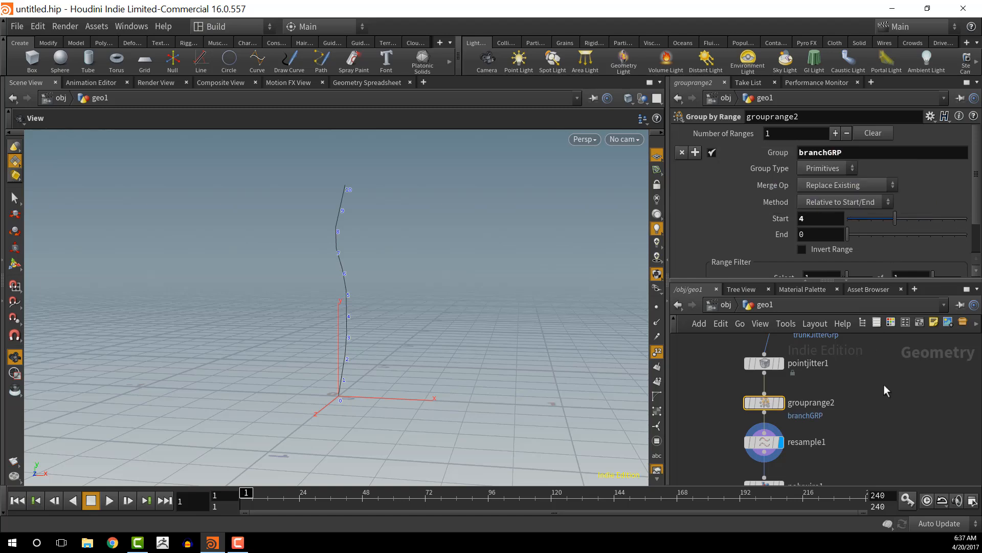
Display the PolyWire node's output and hide the point numbers in the viewport
{"action": "left_click", "coordinate": [893, 414]}
{"action": "scroll", "coordinate": [819, 405], "scroll_direction": "down", "scroll_amount": 5}
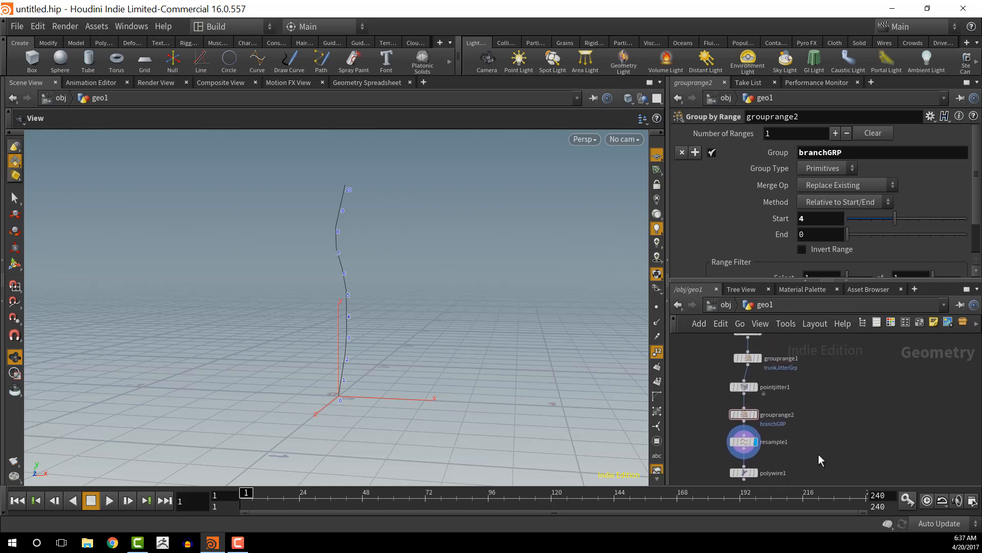
{"action": "scroll", "coordinate": [819, 453], "scroll_direction": "down", "scroll_amount": 2}
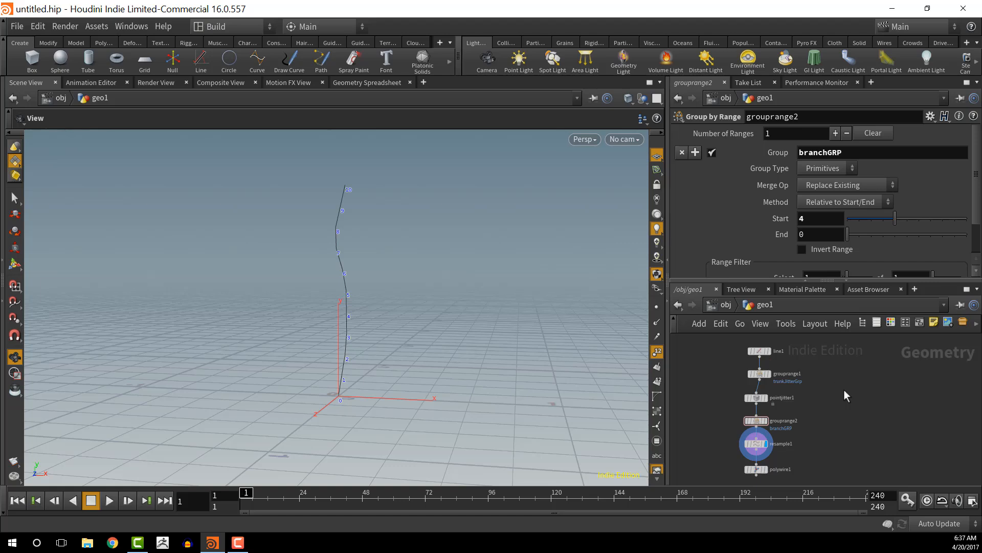
{"action": "left_click", "coordinate": [765, 468]}
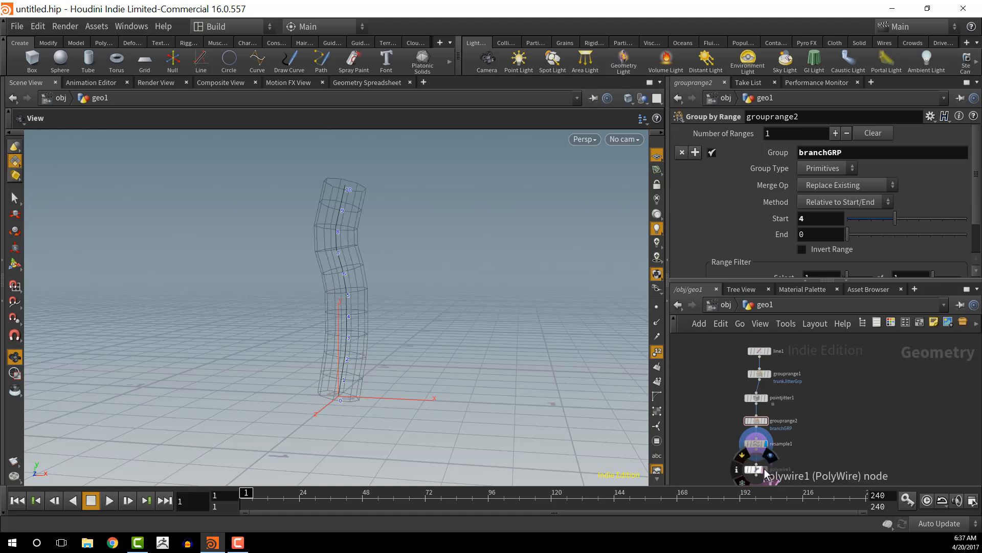
{"action": "left_click", "coordinate": [765, 469]}
{"action": "left_click", "coordinate": [769, 473]}
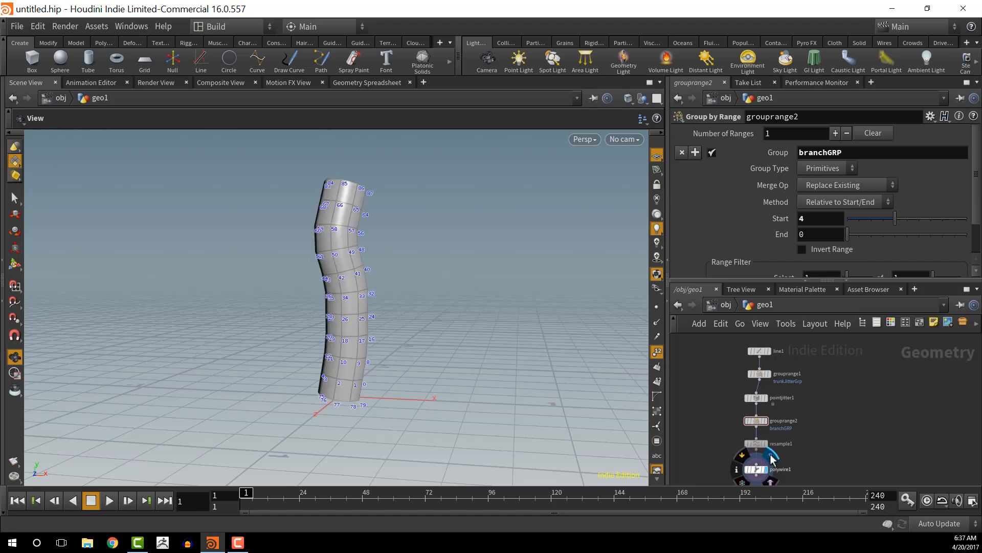
{"action": "left_click", "coordinate": [657, 351]}
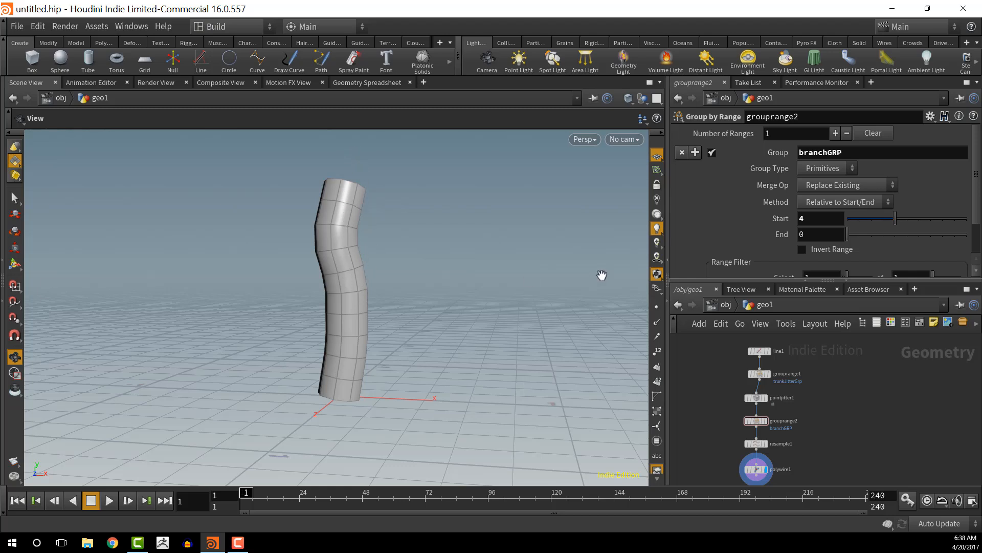
Duplicate the whole six-node trunk chain, from Line to PolyWire, and place the copy beside the original
{"action": "left_click_drag", "start_coordinate": [731, 345], "coordinate": [824, 483]}
{"action": "key", "text": "ctrl+c"}
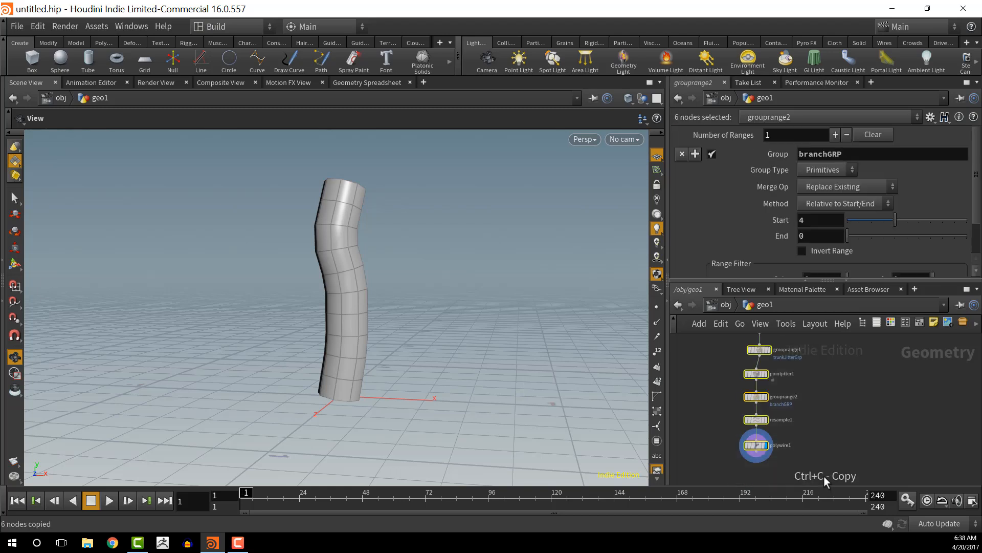
{"action": "key", "text": "ctrl+v"}
{"action": "middle_click_drag", "start_coordinate": [896, 417], "coordinate": [902, 435]}
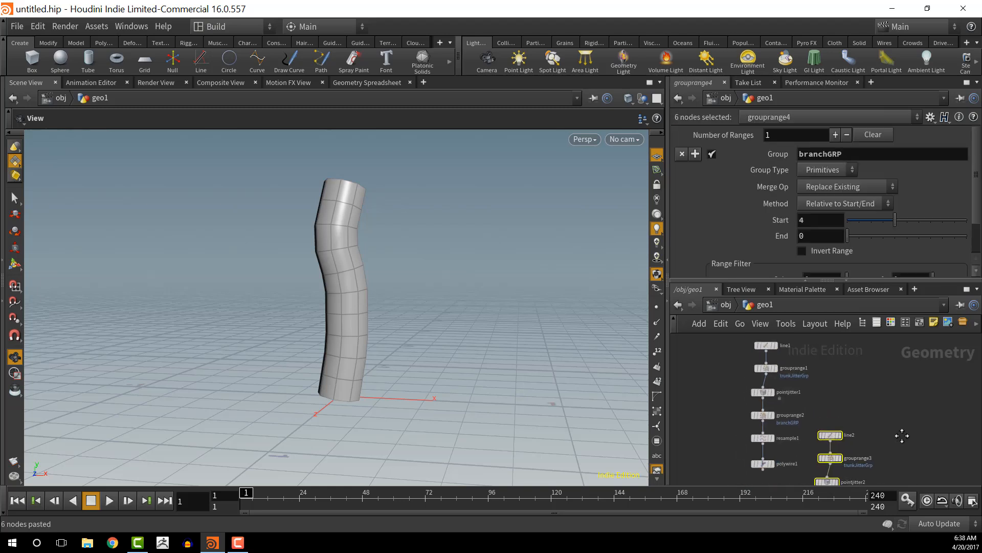
{"action": "left_click_drag", "start_coordinate": [847, 436], "coordinate": [854, 350]}
{"action": "middle_click_drag", "start_coordinate": [932, 410], "coordinate": [913, 390]}
{"action": "left_click", "coordinate": [879, 431]}
{"action": "scroll", "coordinate": [873, 407], "scroll_direction": "up", "scroll_amount": 4}
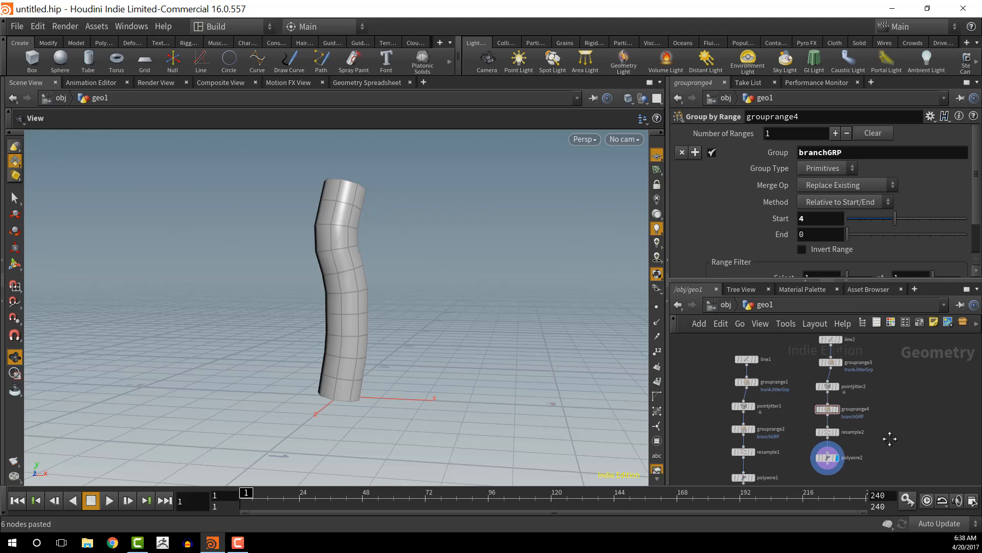
{"action": "mouse_move", "coordinate": [809, 434]}
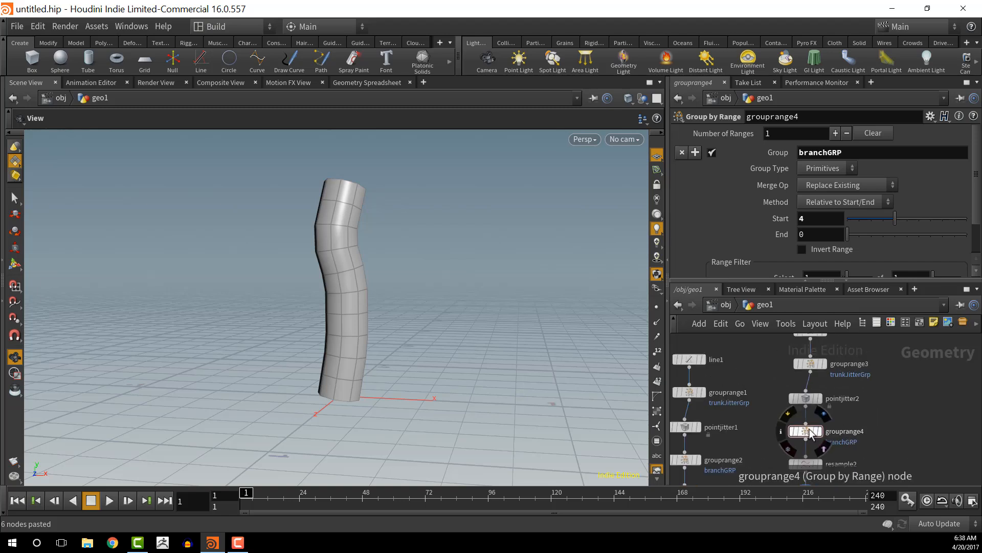
{"action": "middle_click_drag", "start_coordinate": [902, 429], "coordinate": [897, 401]}
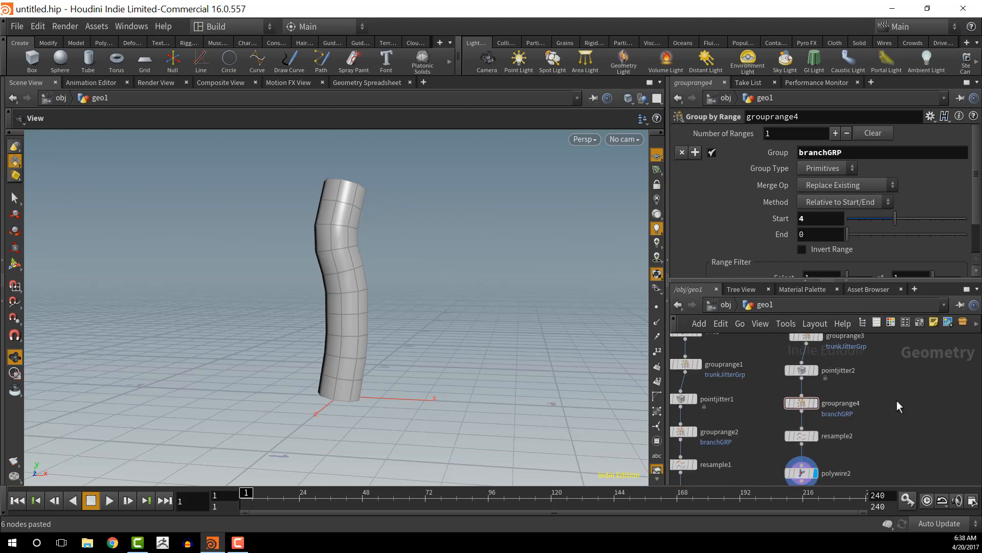
Set the Wire Radius of the copied chain's PolyWire node to .05
{"action": "left_click", "coordinate": [804, 474]}
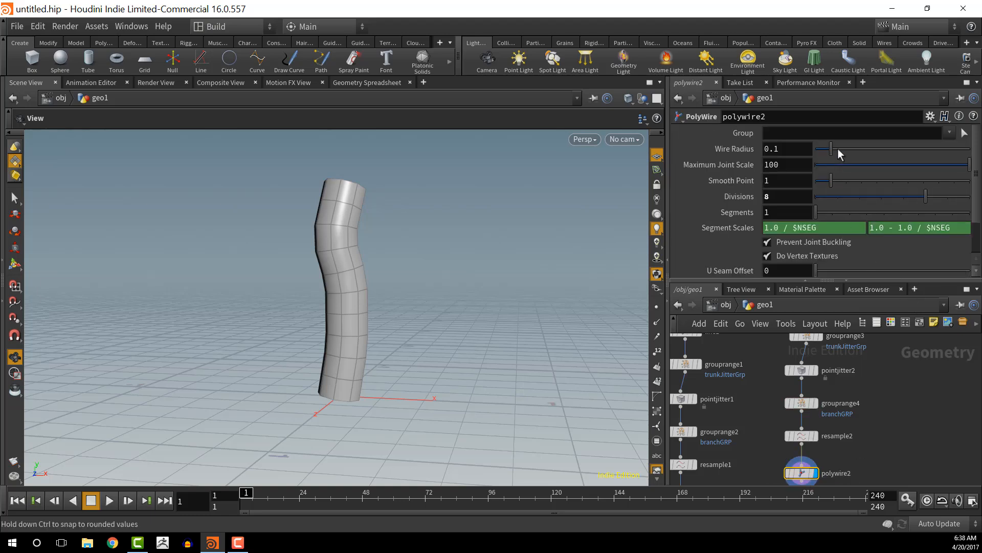
{"action": "left_click", "coordinate": [792, 149]}
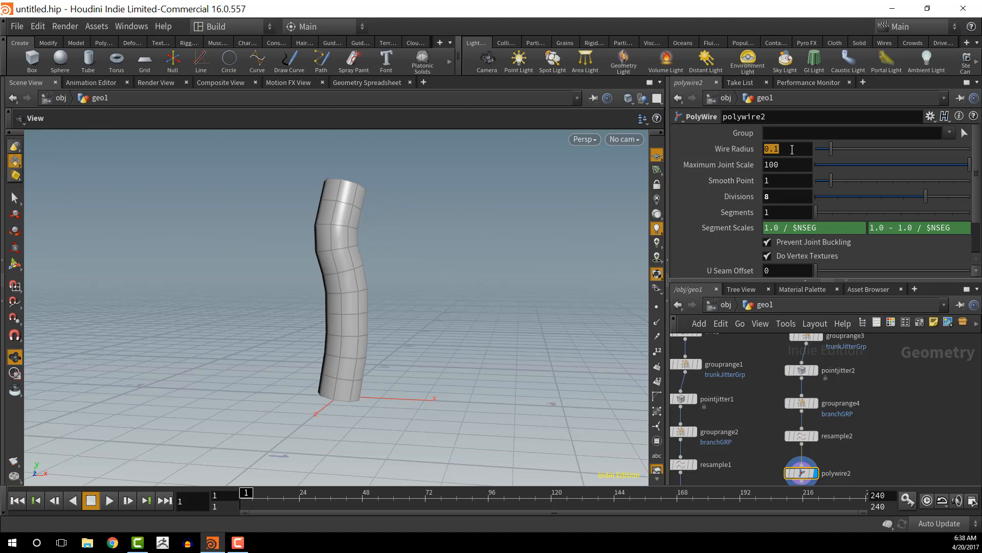
{"action": "type", "text": ".5"}
{"action": "key", "text": "Return"}
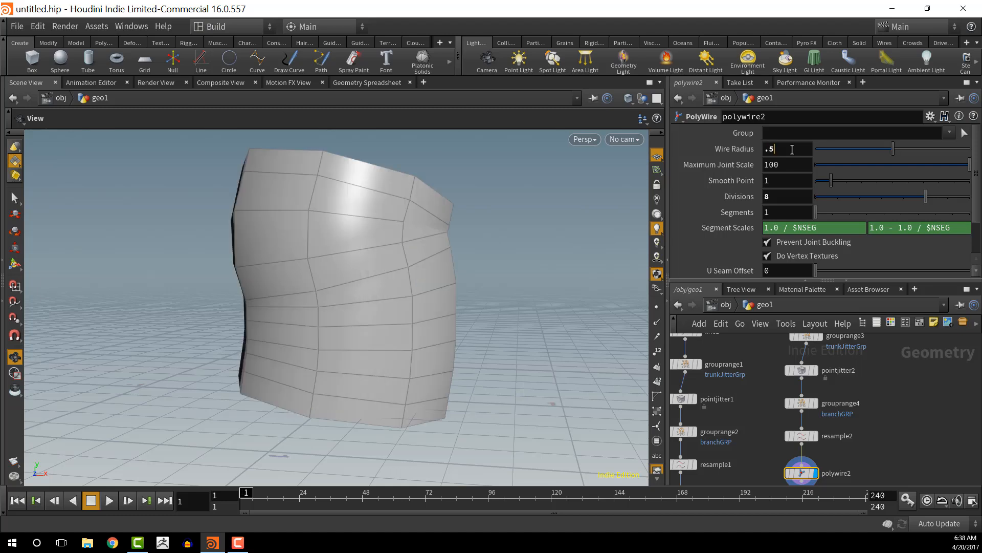
{"action": "key", "text": "Return"}
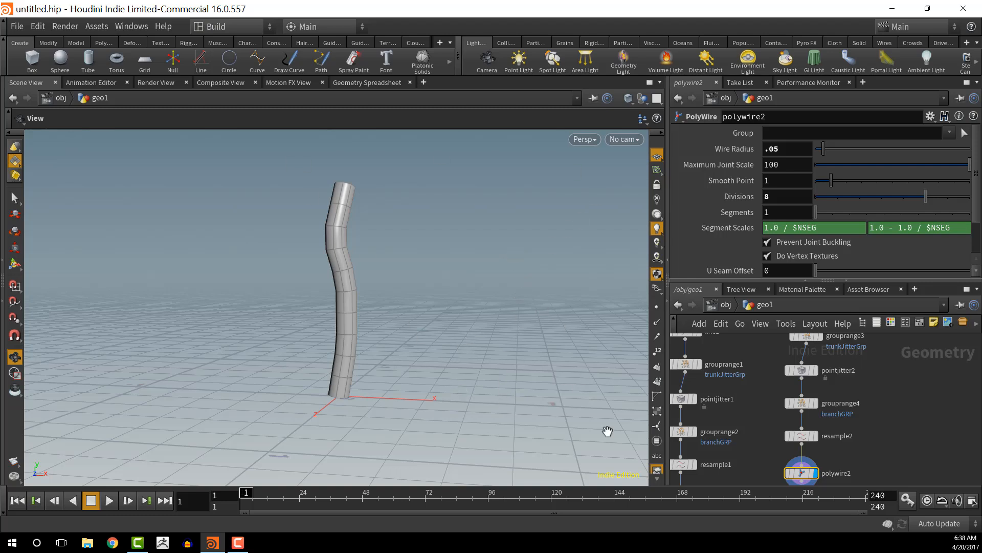
{"action": "middle_click_drag", "start_coordinate": [910, 487], "coordinate": [911, 466]}
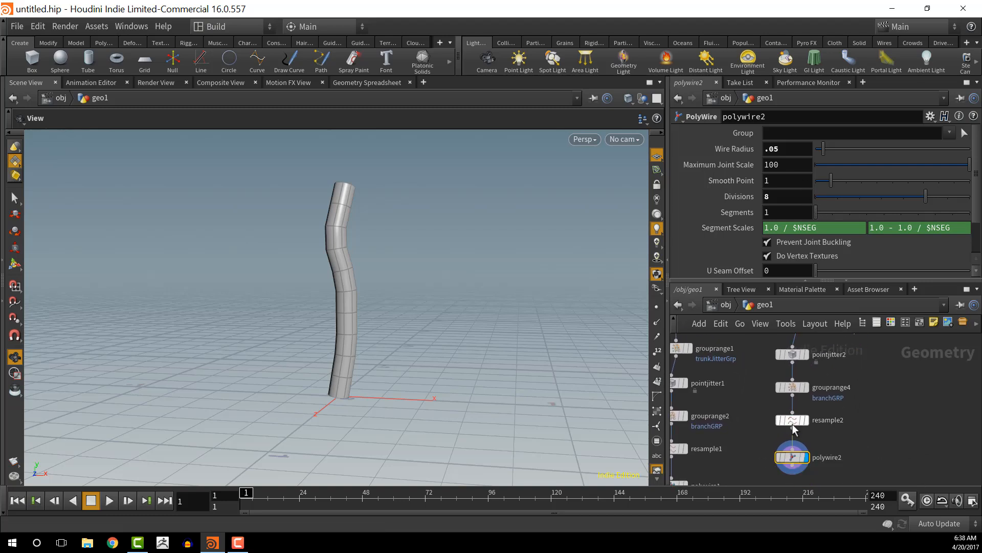
Set the Seed of the copied chain's Point Jitter node to 1.61
{"action": "scroll", "coordinate": [791, 410], "scroll_direction": "up", "scroll_amount": 1}
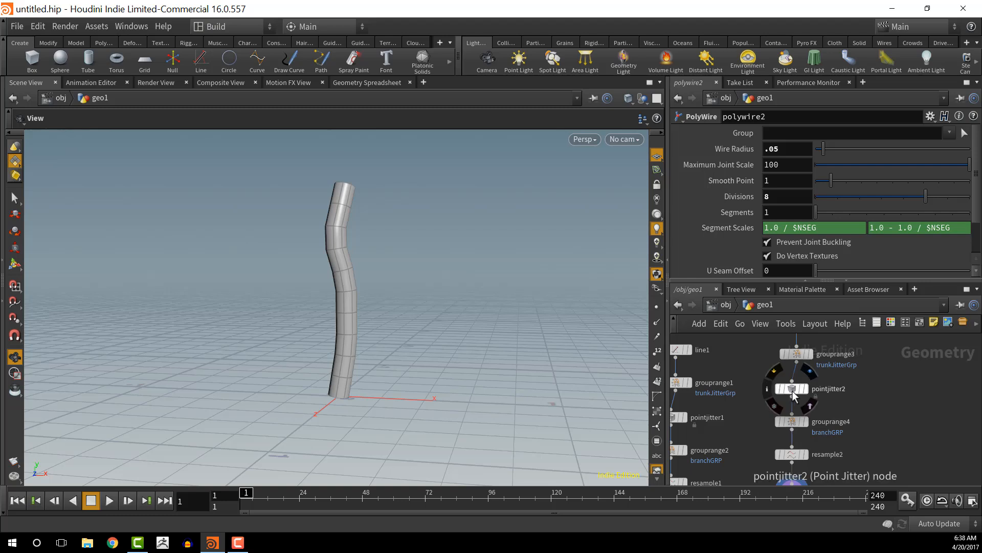
{"action": "left_click", "coordinate": [792, 390]}
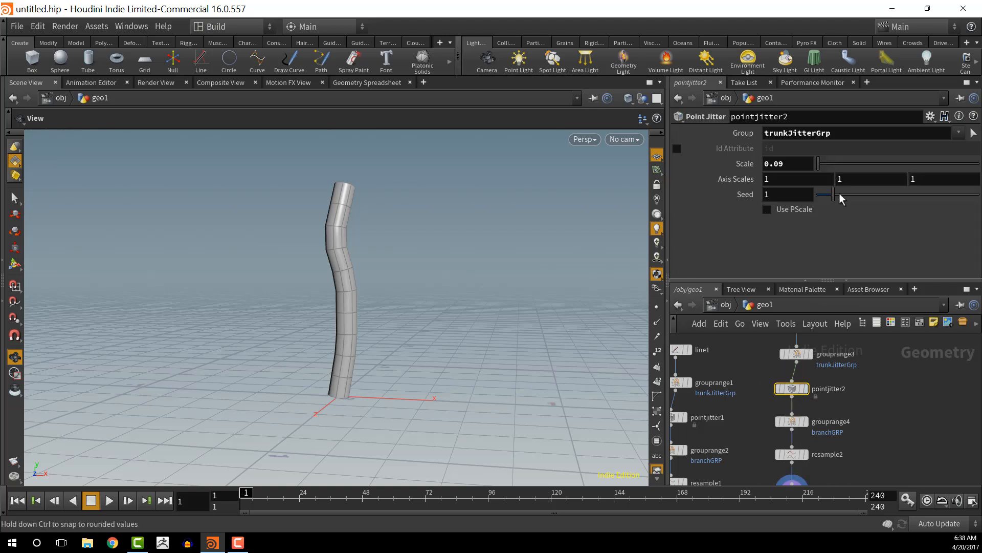
{"action": "left_click_drag", "start_coordinate": [832, 195], "coordinate": [843, 196]}
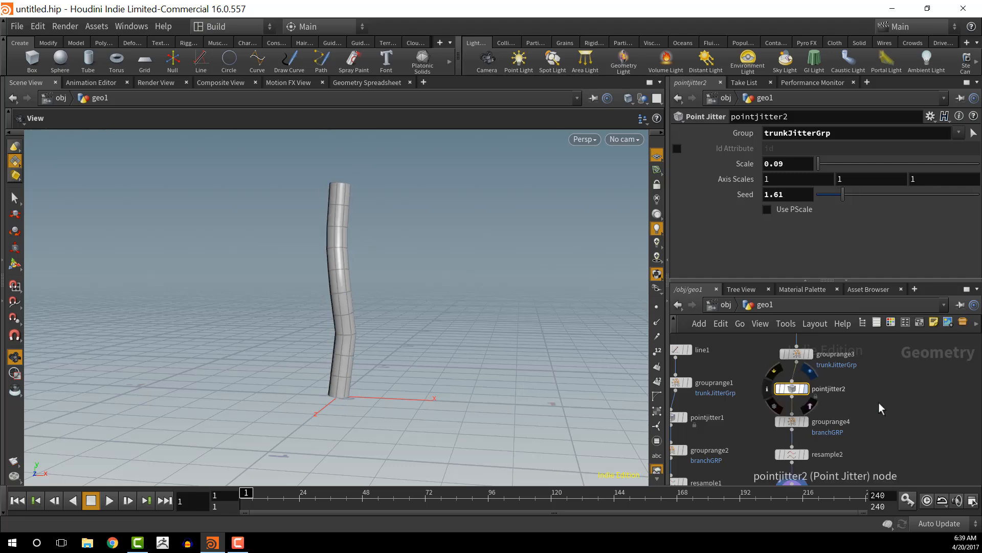
Set the Length of the original trunk chain's Line node to 2
{"action": "middle_click_drag", "start_coordinate": [903, 409], "coordinate": [887, 386]}
{"action": "scroll", "coordinate": [905, 393], "scroll_direction": "down", "scroll_amount": 2}
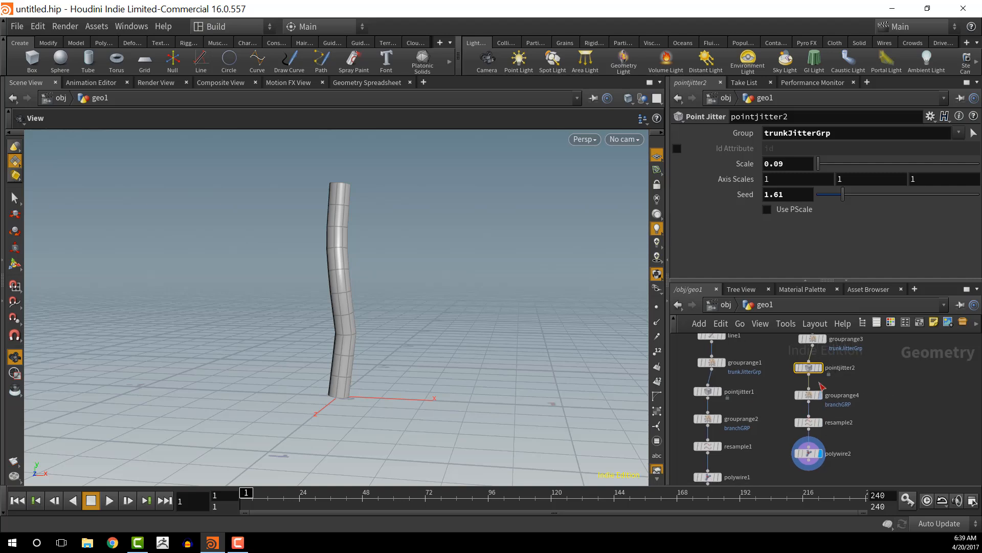
{"action": "middle_click_drag", "start_coordinate": [888, 356], "coordinate": [923, 354]}
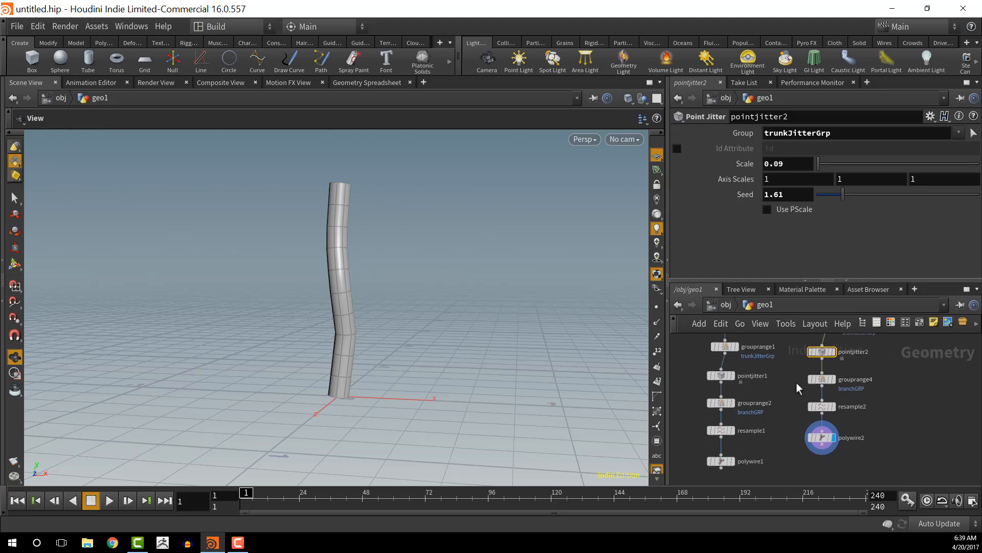
{"action": "middle_click_drag", "start_coordinate": [784, 410], "coordinate": [779, 436]}
{"action": "scroll", "coordinate": [781, 378], "scroll_direction": "up", "scroll_amount": 2}
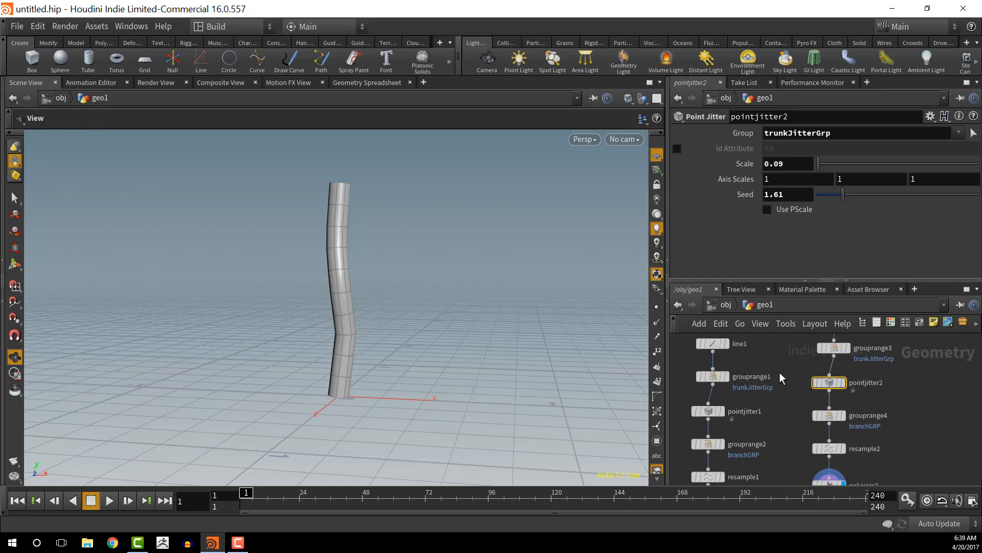
{"action": "middle_click_drag", "start_coordinate": [783, 399], "coordinate": [786, 374]}
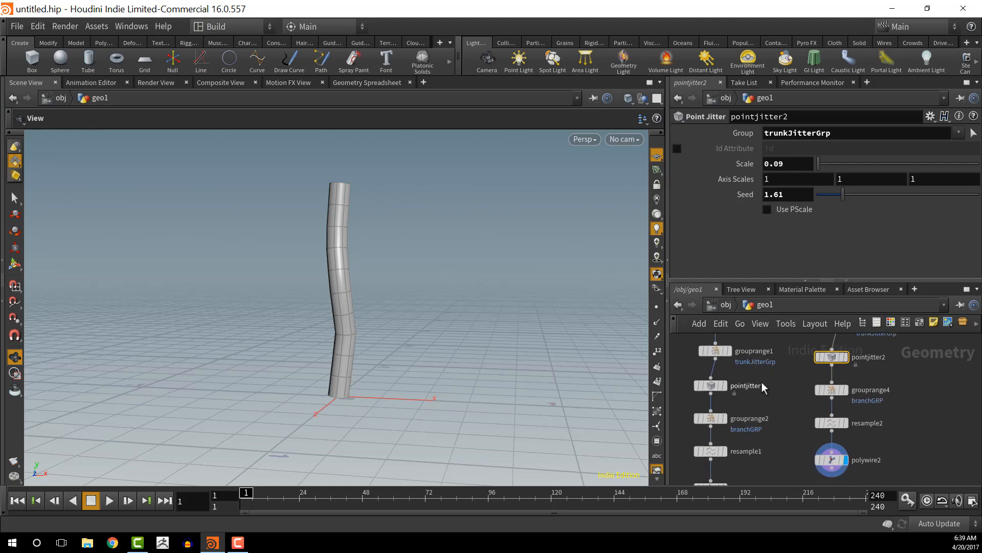
{"action": "middle_click_drag", "start_coordinate": [784, 408], "coordinate": [784, 454]}
{"action": "left_click", "coordinate": [721, 365]}
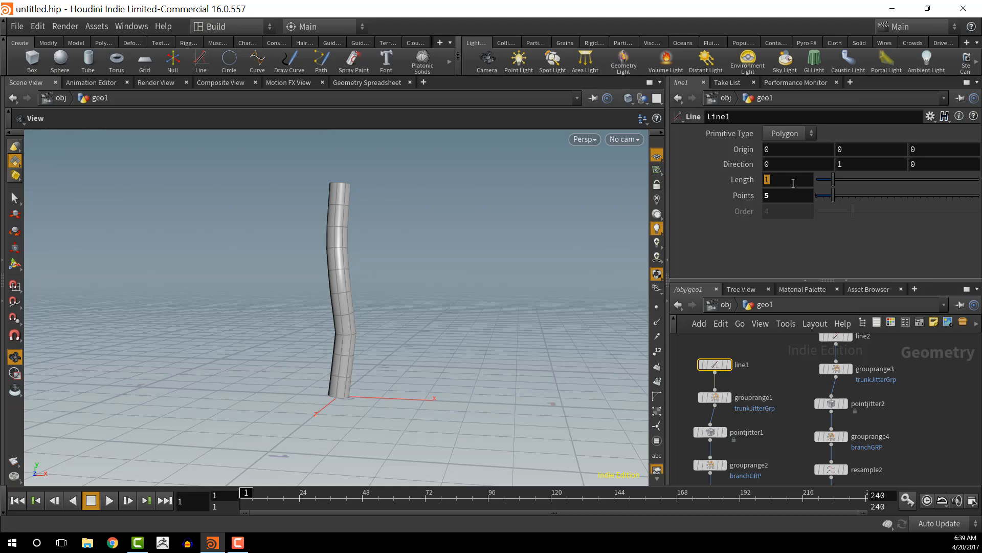
{"action": "left_click", "coordinate": [793, 183]}
{"action": "type", "text": "2"}
{"action": "key", "text": "Return"}
Compare the trunk's PolyWire output with the copied chain's PolyWire output, leaving the trunk's displayed
{"action": "scroll", "coordinate": [931, 420], "scroll_direction": "down", "scroll_amount": 5}
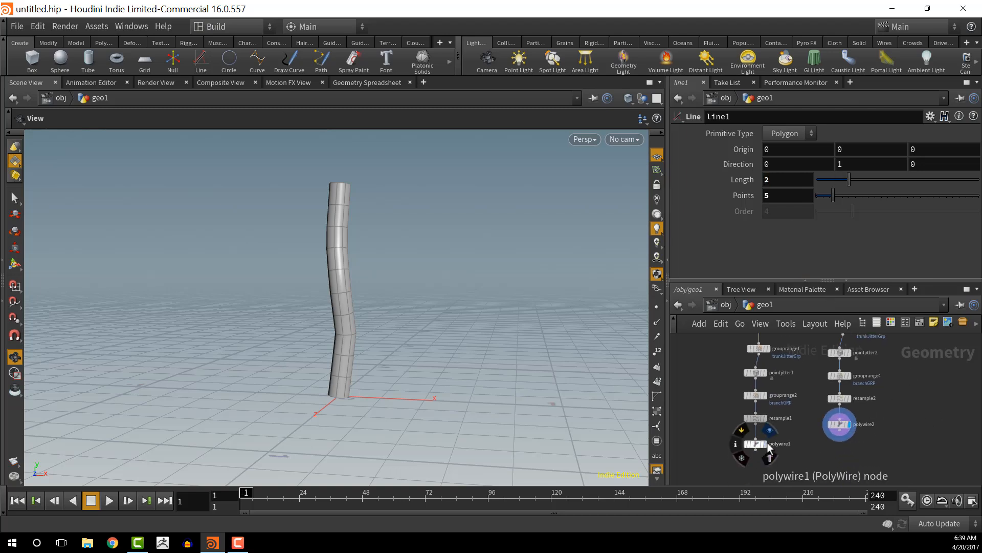
{"action": "left_click", "coordinate": [766, 444]}
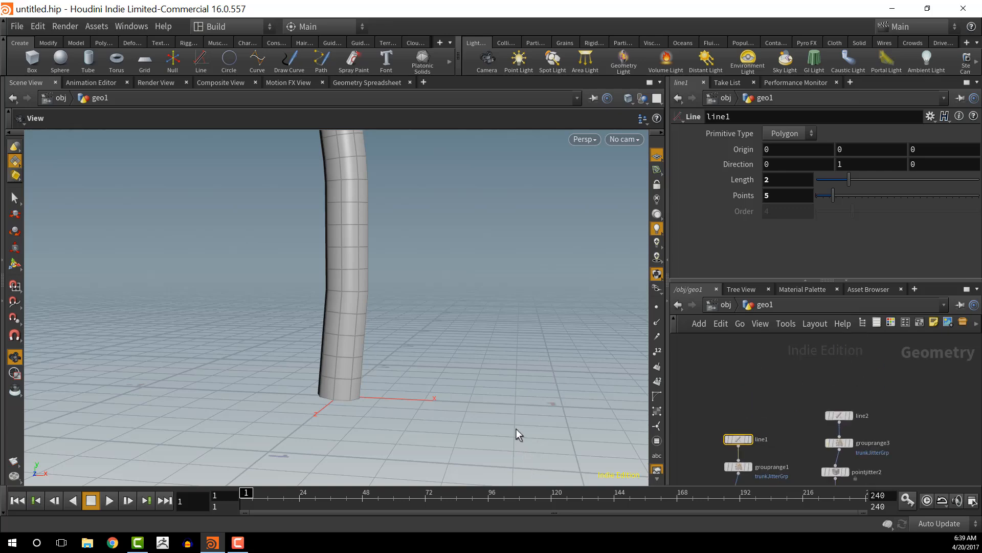
{"action": "middle_click_drag", "start_coordinate": [799, 405], "coordinate": [801, 348]}
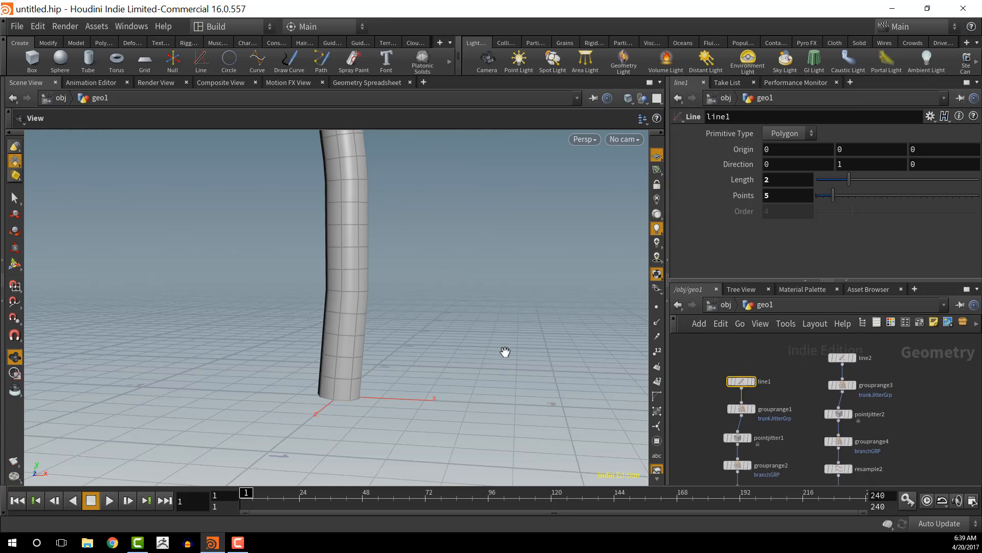
{"action": "scroll", "coordinate": [483, 386], "scroll_direction": "down", "scroll_amount": 8}
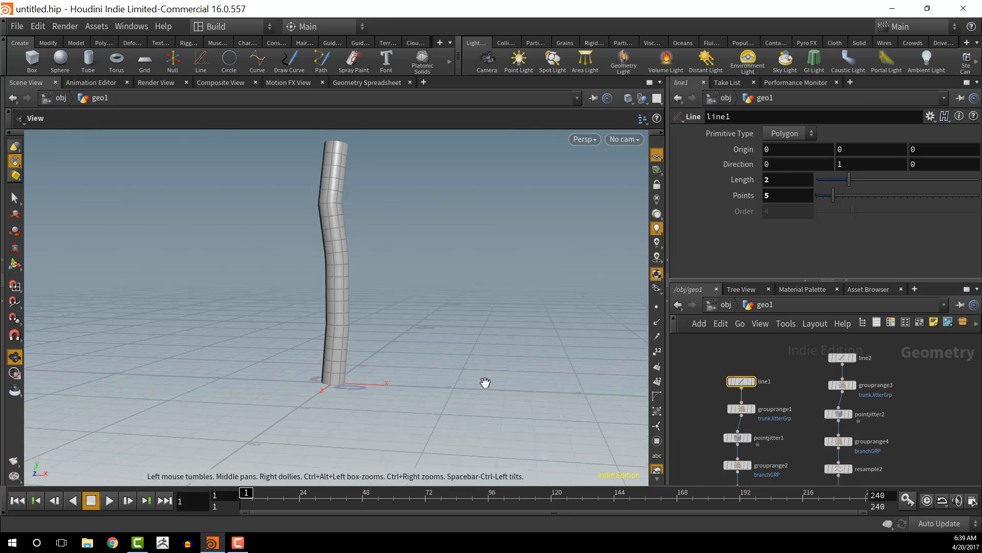
{"action": "middle_click_drag", "start_coordinate": [940, 452], "coordinate": [922, 409]}
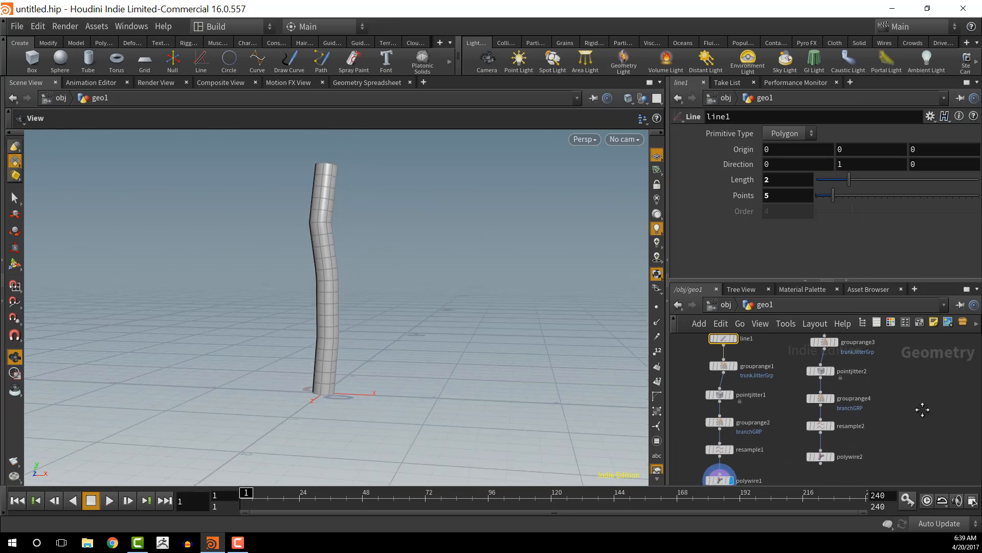
{"action": "left_click", "coordinate": [833, 456]}
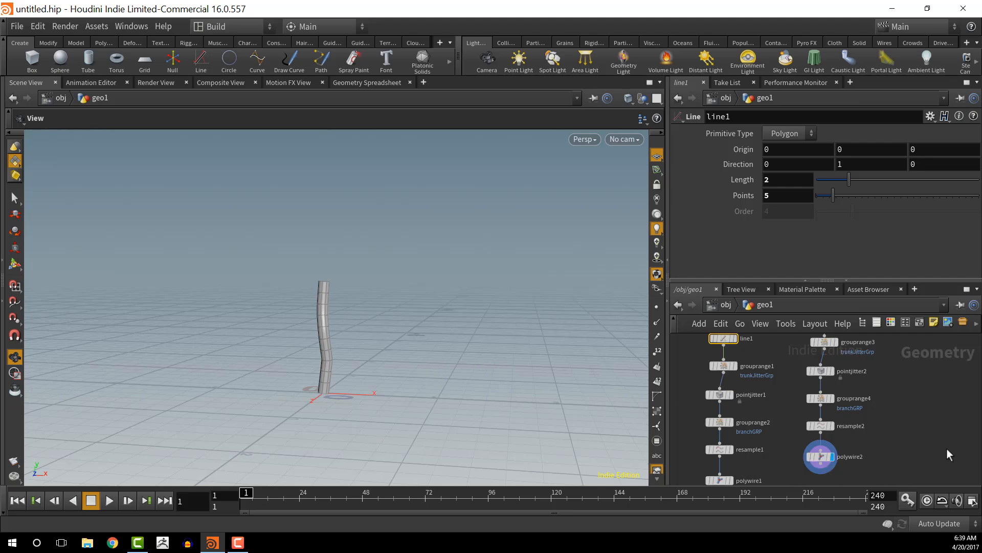
{"action": "mouse_move", "coordinate": [946, 448]}
{"action": "middle_mouse_down"}
{"action": "mouse_move", "coordinate": [932, 428]}
{"action": "mouse_move", "coordinate": [979, 422]}
{"action": "mouse_move", "coordinate": [935, 460]}
{"action": "middle_mouse_up"}
{"action": "scroll", "coordinate": [931, 428], "scroll_direction": "up", "scroll_amount": 2}
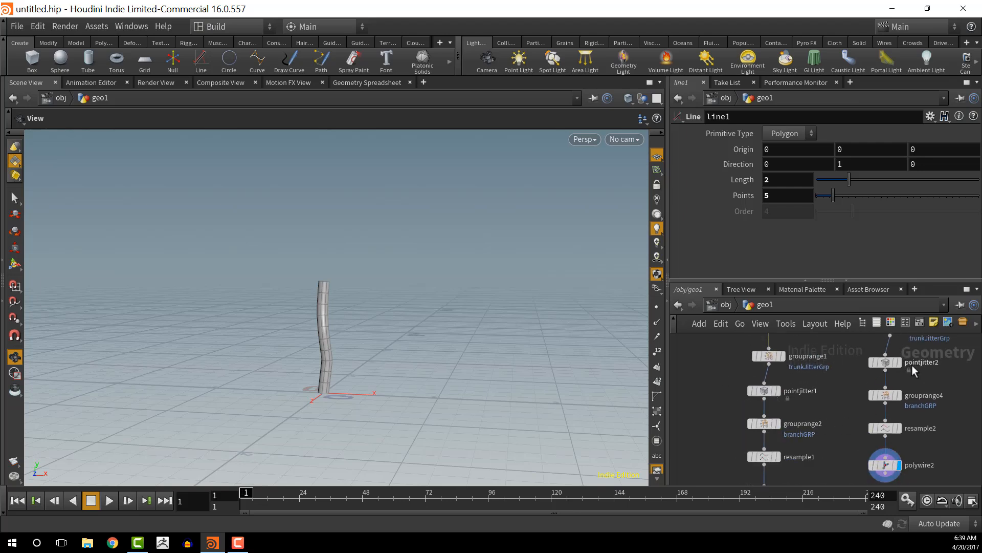
{"action": "middle_click_drag", "start_coordinate": [814, 443], "coordinate": [820, 405]}
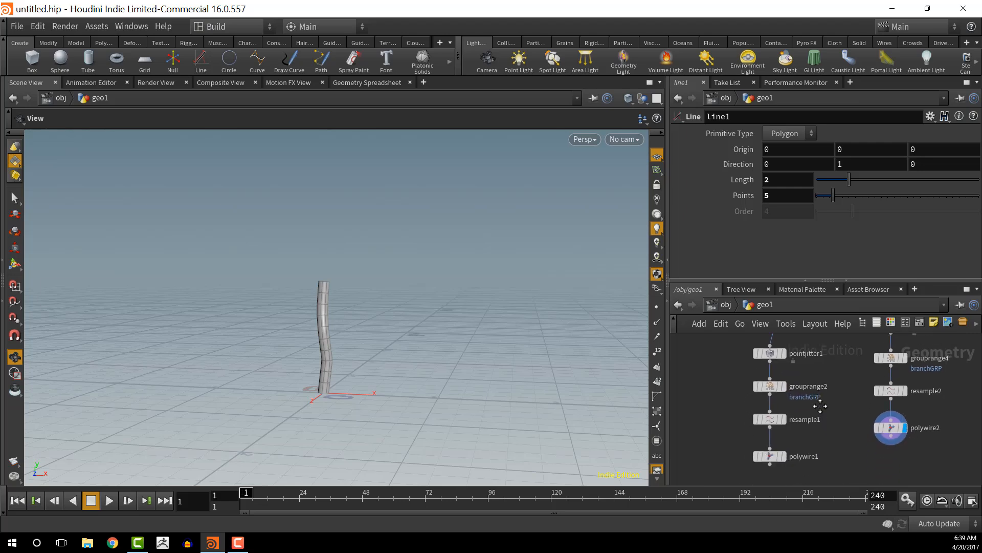
{"action": "left_click", "coordinate": [784, 452]}
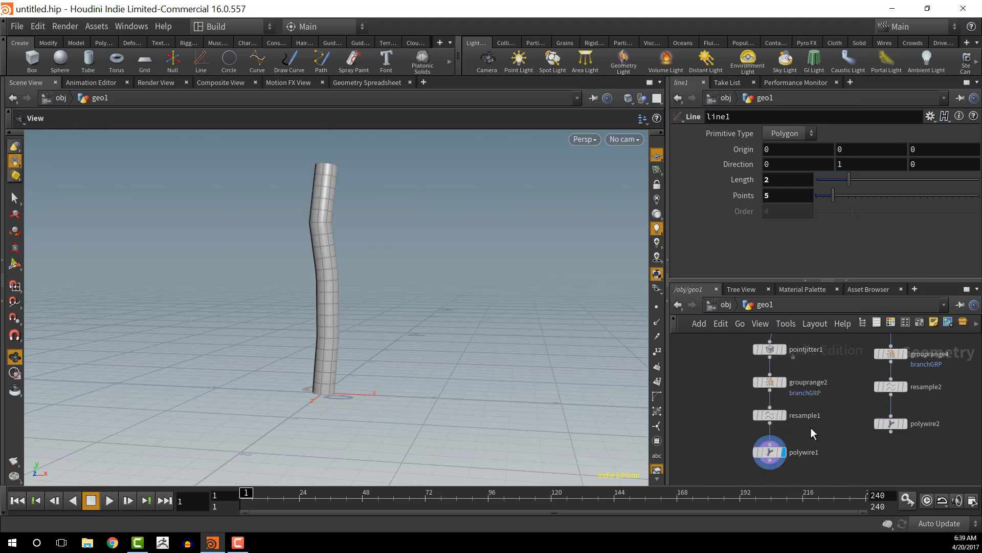
Move the branchGRP Group by Range node between Resample and PolyWire in the trunk chain, and display its output
{"action": "left_click_drag", "start_coordinate": [770, 455], "coordinate": [727, 470]}
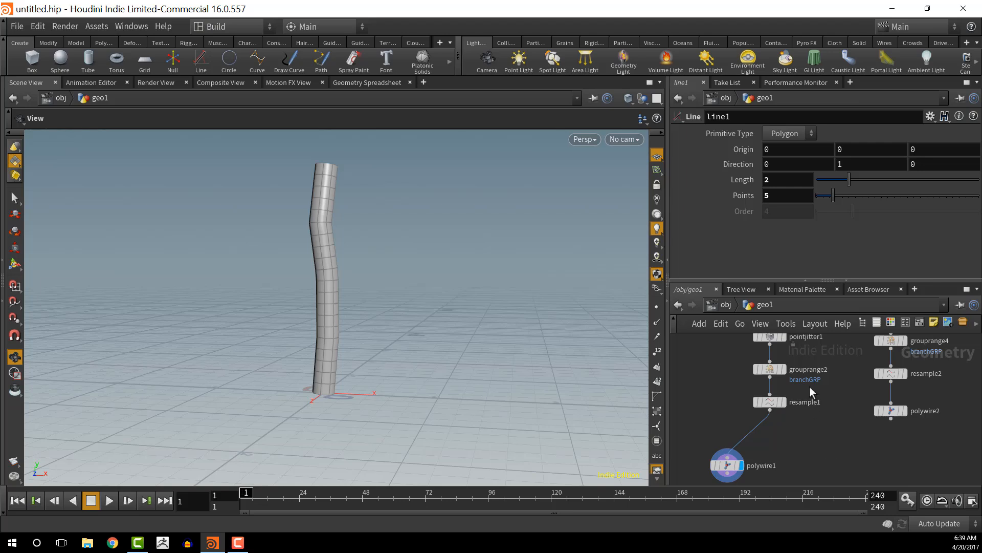
{"action": "mouse_move", "coordinate": [776, 375]}
{"action": "left_click_drag", "start_coordinate": [774, 375], "coordinate": [758, 439]}
{"action": "mouse_move", "coordinate": [778, 403]}
{"action": "left_click_drag", "start_coordinate": [774, 406], "coordinate": [773, 381]}
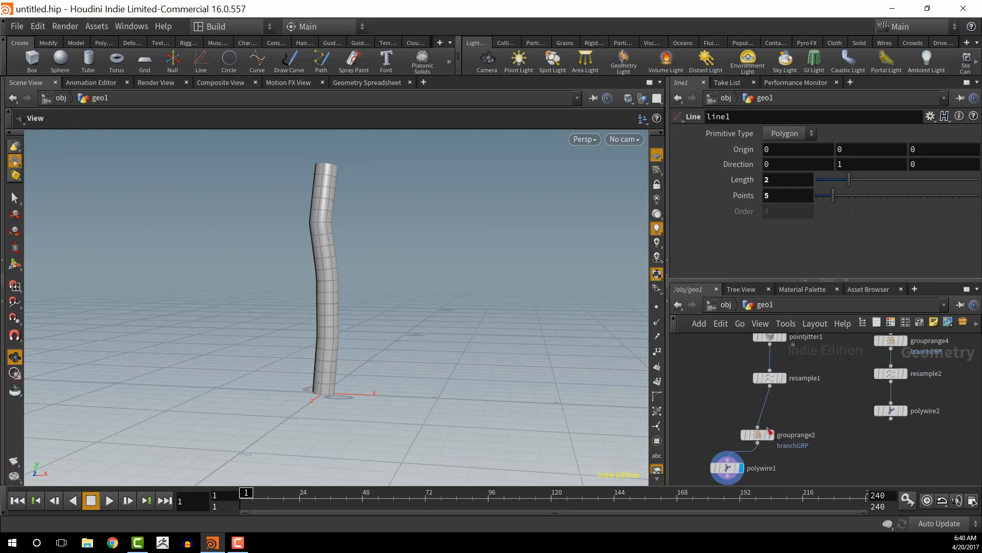
{"action": "left_click_drag", "start_coordinate": [762, 438], "coordinate": [775, 415]}
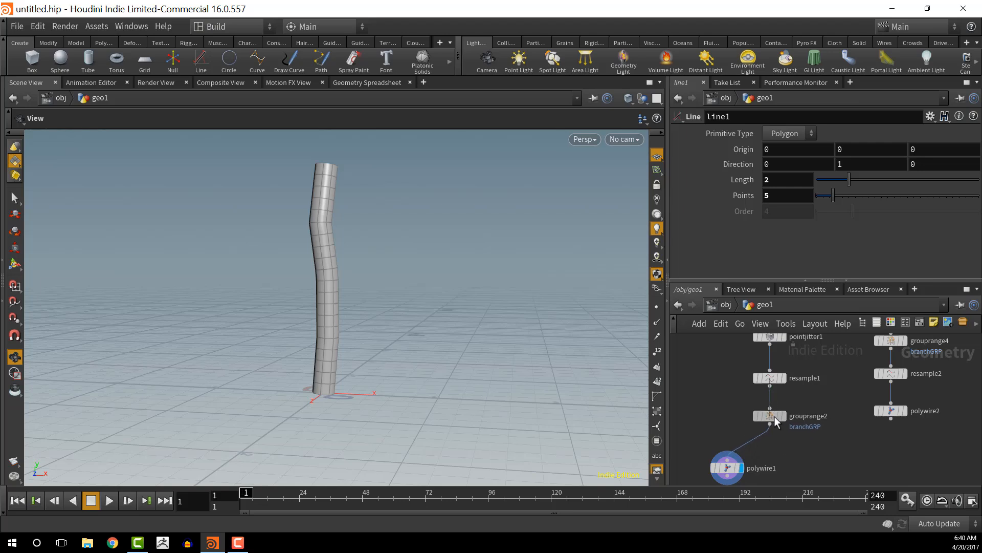
{"action": "mouse_move", "coordinate": [773, 376]}
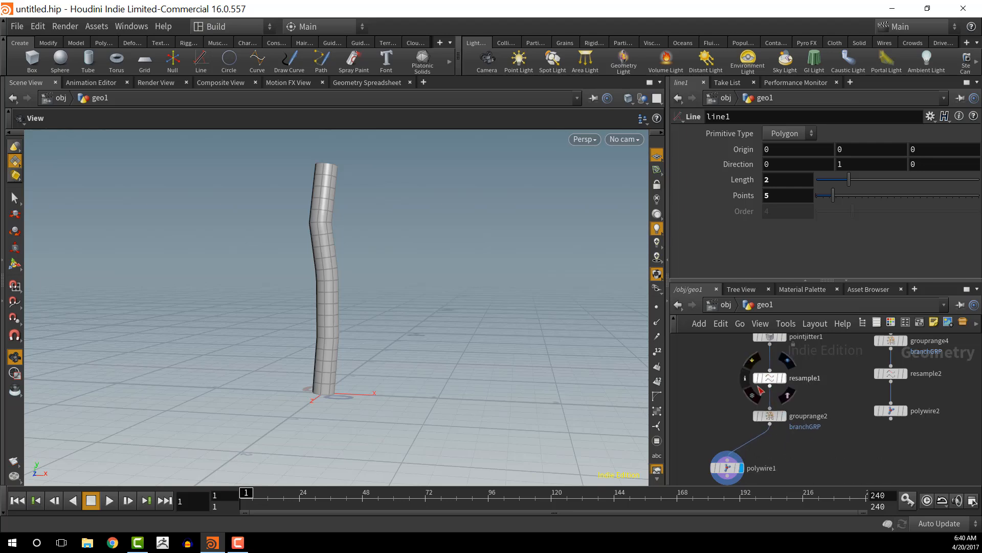
{"action": "left_click", "coordinate": [784, 378]}
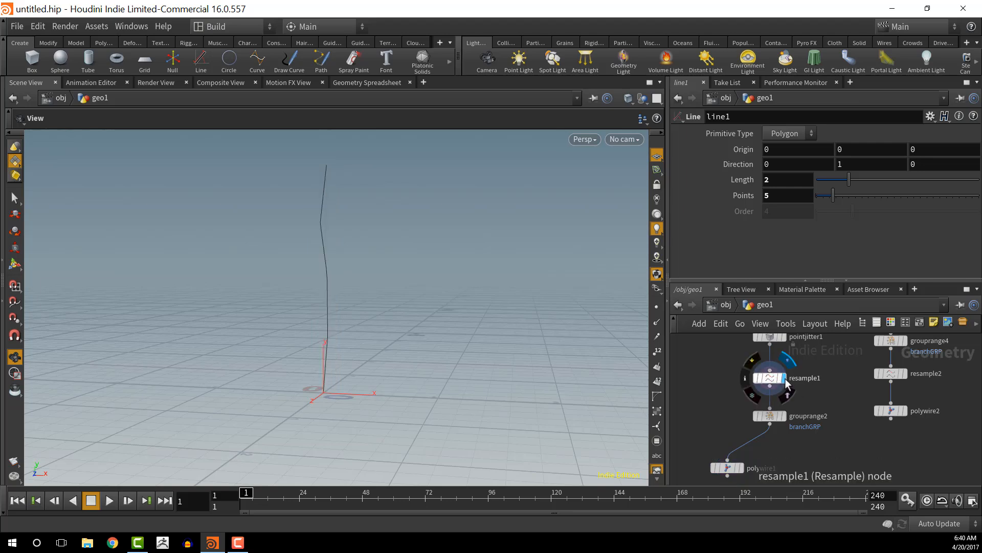
{"action": "left_click", "coordinate": [784, 416]}
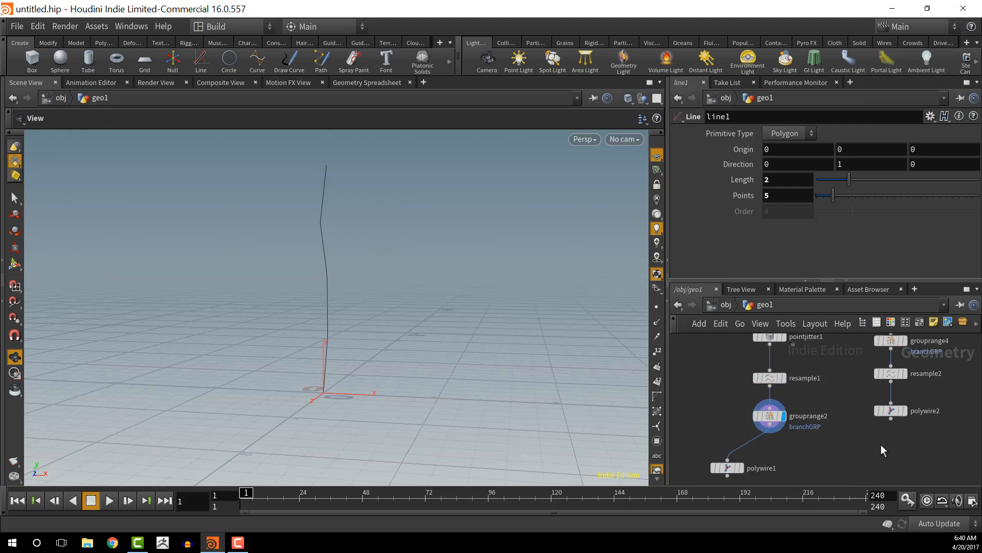
Add a Copy Stamp node with the thinner chain's PolyWire as source and the trunk's branchGRP node as template, and display it
{"action": "key", "text": "Tab"}
{"action": "type", "text": "copy"}
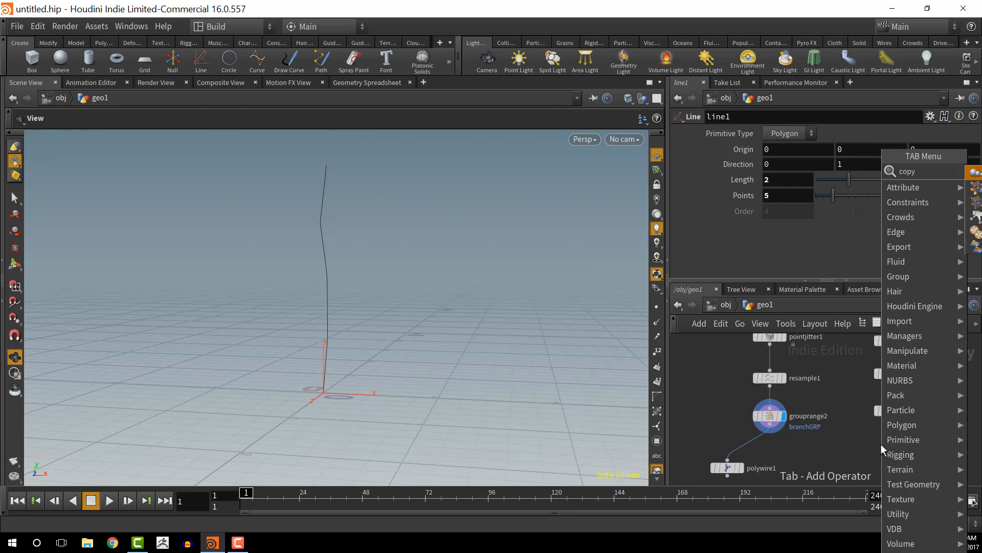
{"action": "key", "text": "Return"}
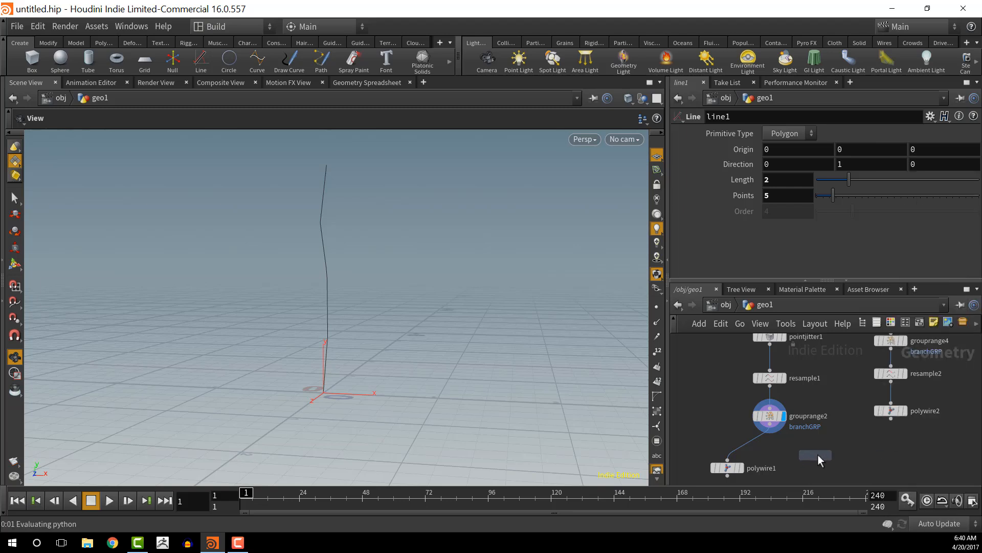
{"action": "left_click", "coordinate": [843, 456]}
{"action": "left_click", "coordinate": [850, 448]}
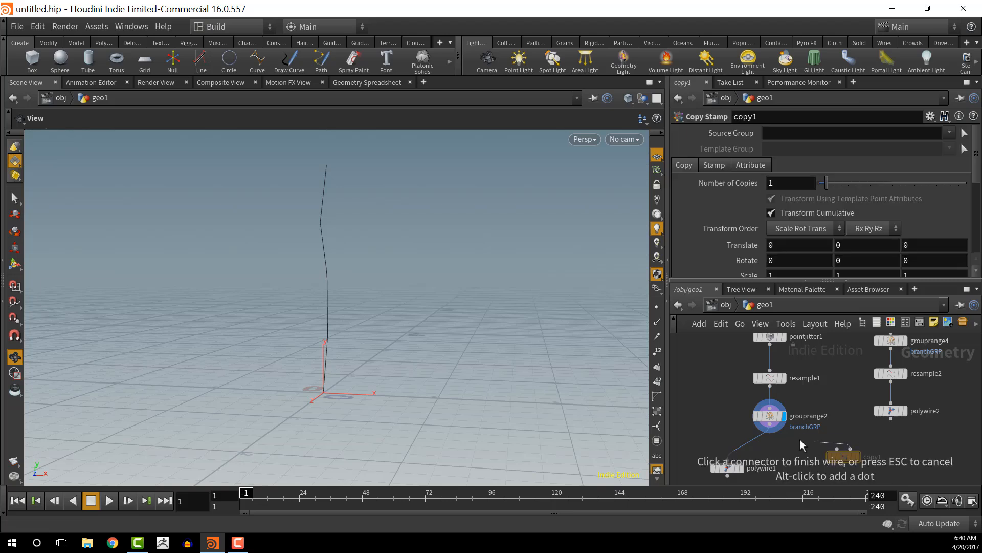
{"action": "left_click", "coordinate": [785, 435]}
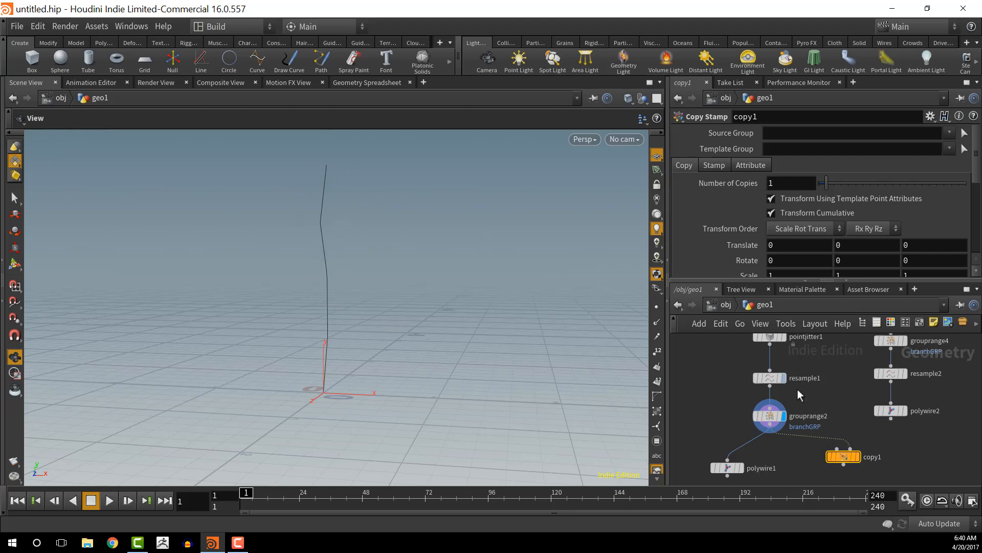
{"action": "left_click", "coordinate": [840, 451]}
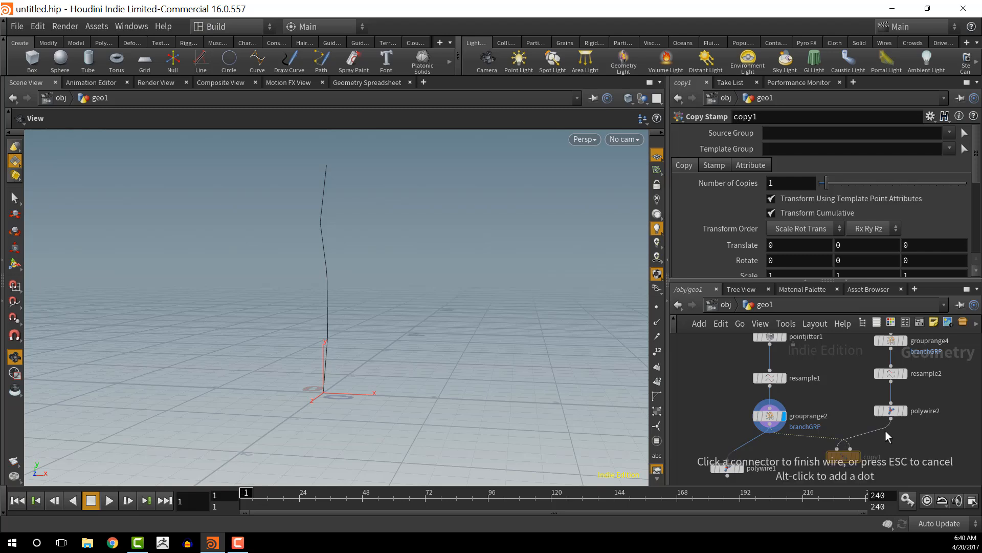
{"action": "left_click", "coordinate": [891, 419]}
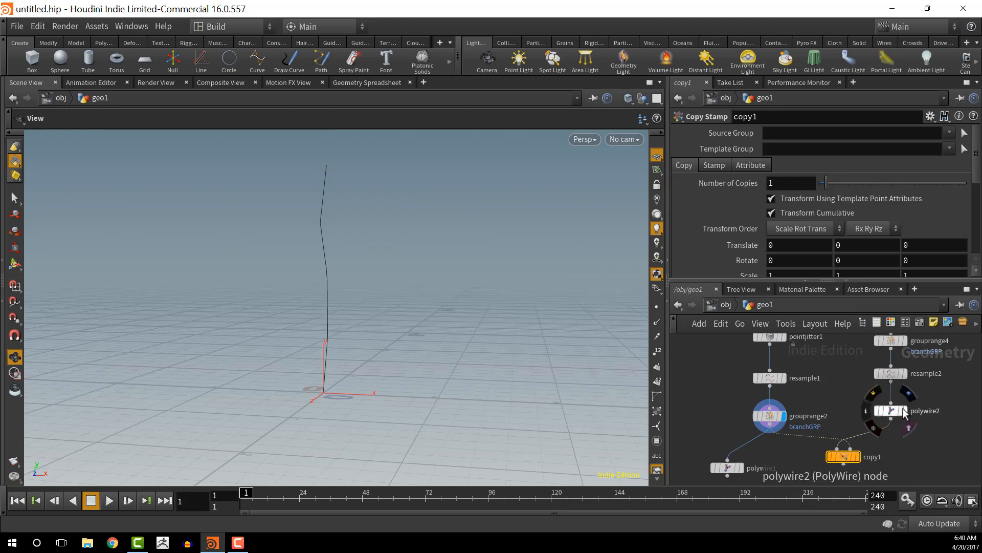
{"action": "left_click", "coordinate": [860, 457]}
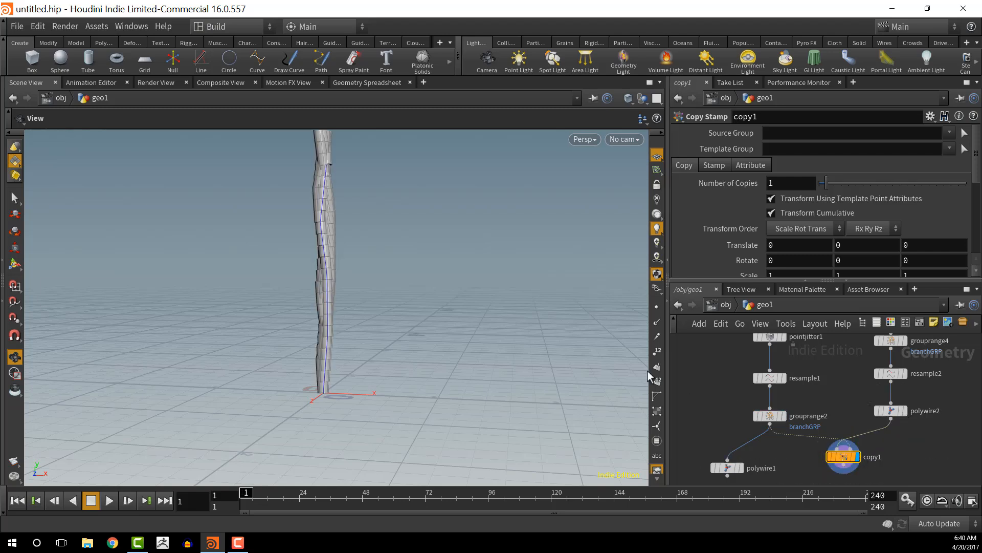
Disable Transform Cumulative on the Copy Stamp node and set its X rotation to -60
{"action": "left_click_drag", "start_coordinate": [529, 372], "coordinate": [461, 418]}
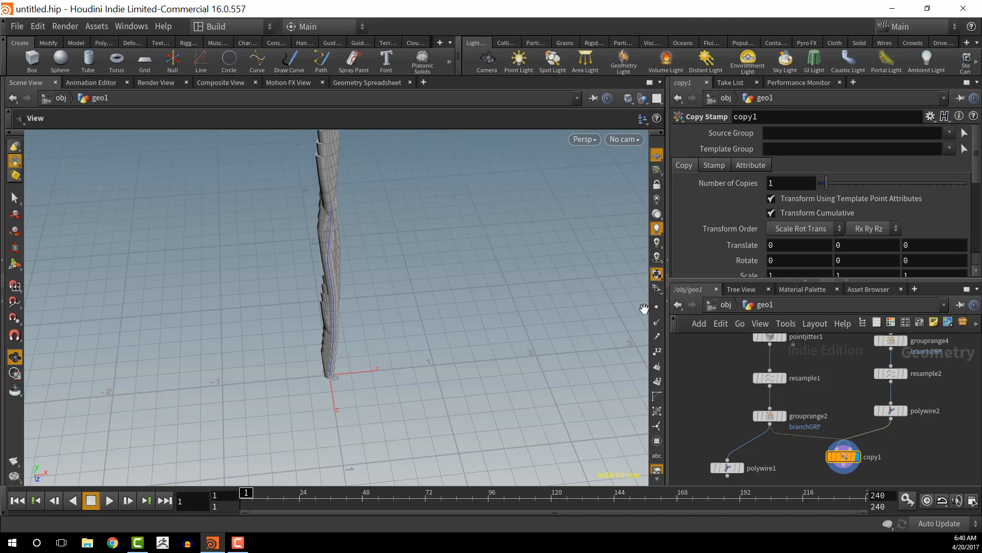
{"action": "left_click", "coordinate": [803, 212]}
{"action": "scroll", "coordinate": [744, 225], "scroll_direction": "down", "scroll_amount": 2}
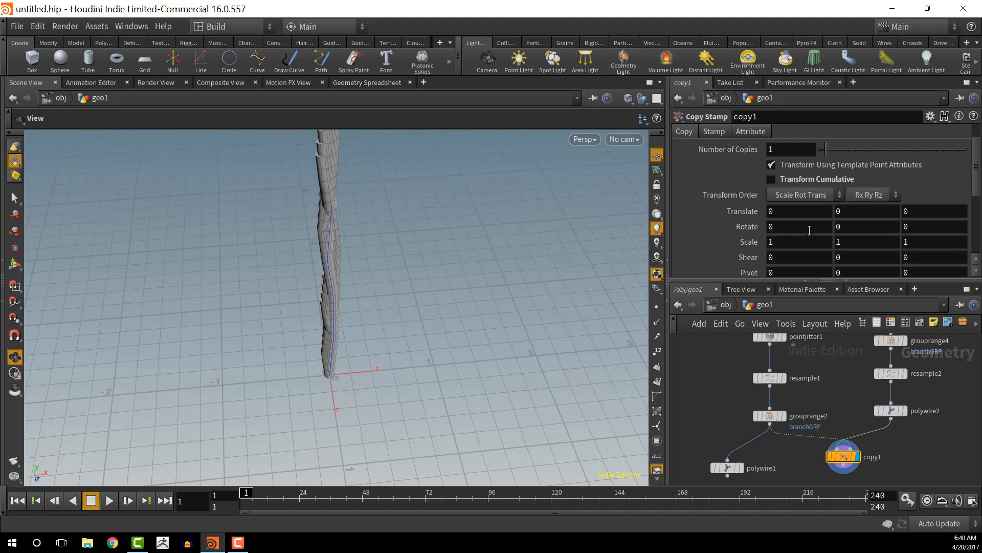
{"action": "middle_click_drag", "start_coordinate": [810, 230], "coordinate": [762, 183]}
{"action": "left_click_drag", "start_coordinate": [278, 301], "coordinate": [311, 178]}
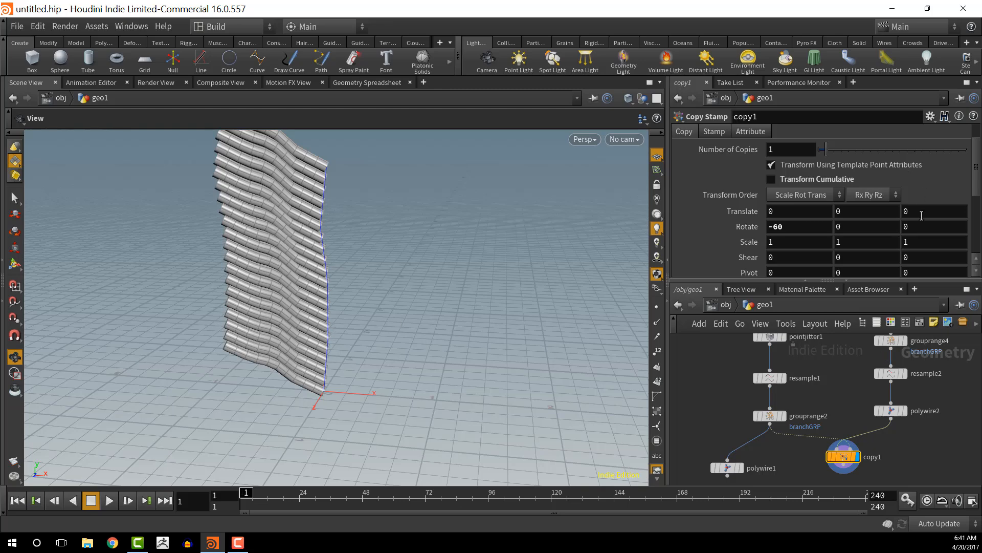
Try trunkJitterGrp as the template group of the Copy Stamp node
{"action": "scroll", "coordinate": [915, 215], "scroll_direction": "up", "scroll_amount": 2}
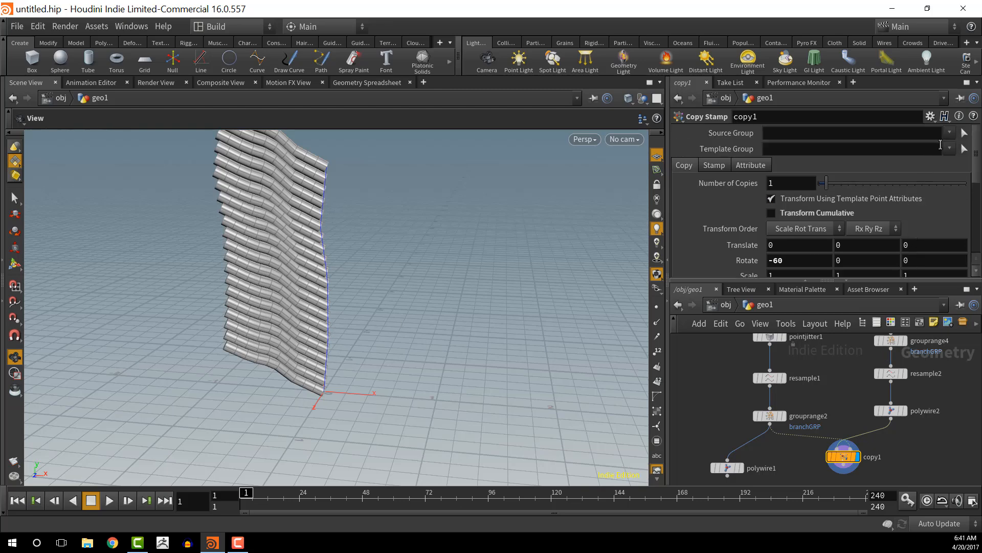
{"action": "left_click", "coordinate": [949, 150]}
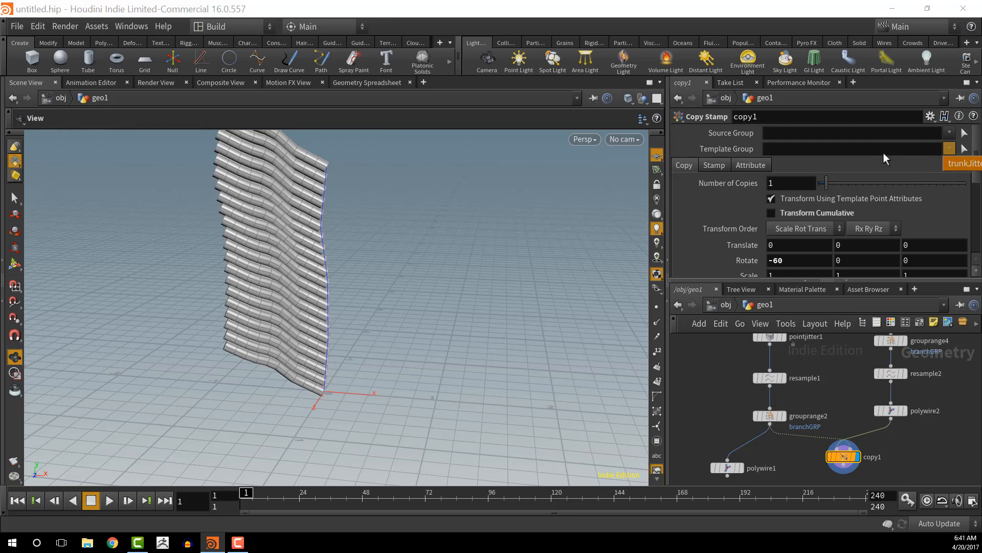
{"action": "left_click", "coordinate": [957, 165]}
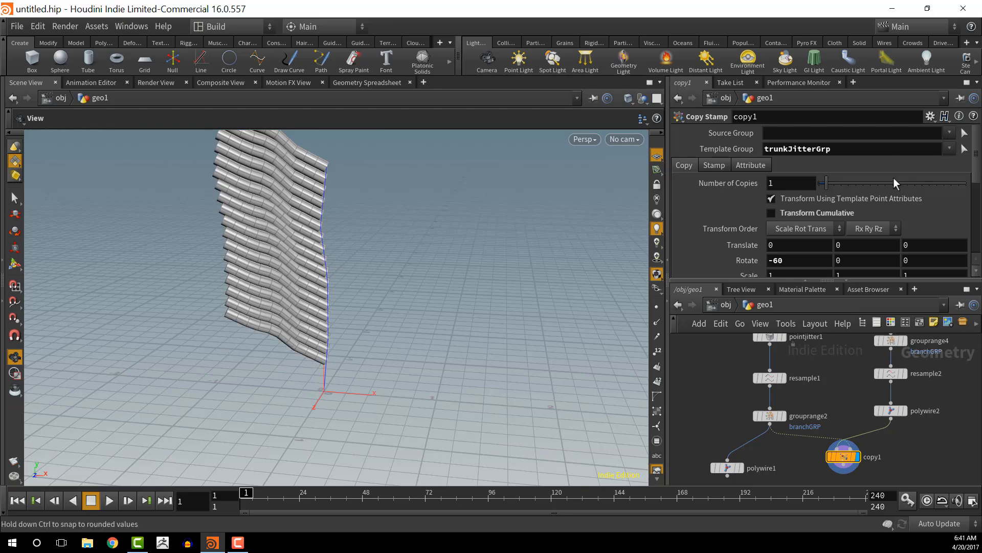
Set the group type of the trunk's branchGRP Group by Range node to Points
{"action": "mouse_move", "coordinate": [774, 400]}
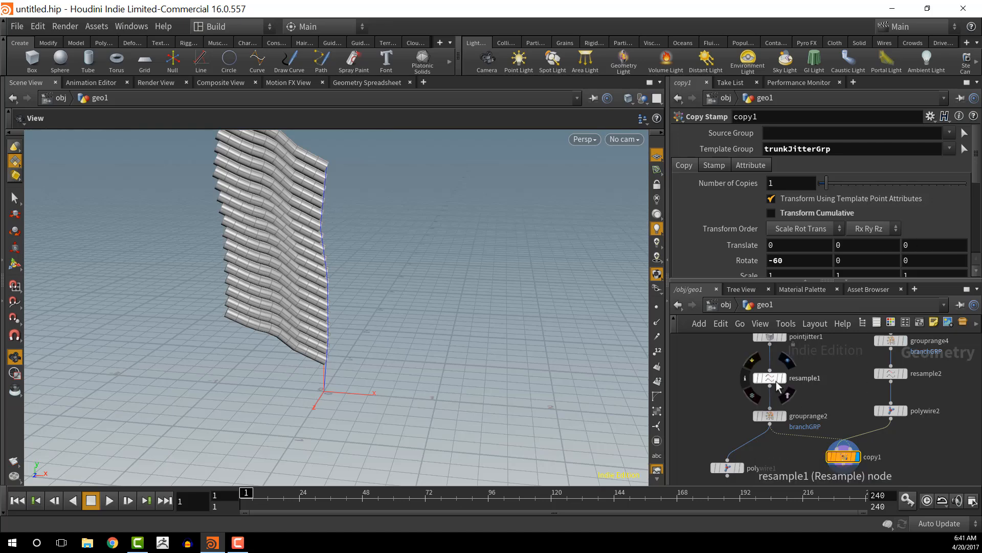
{"action": "left_click", "coordinate": [771, 379]}
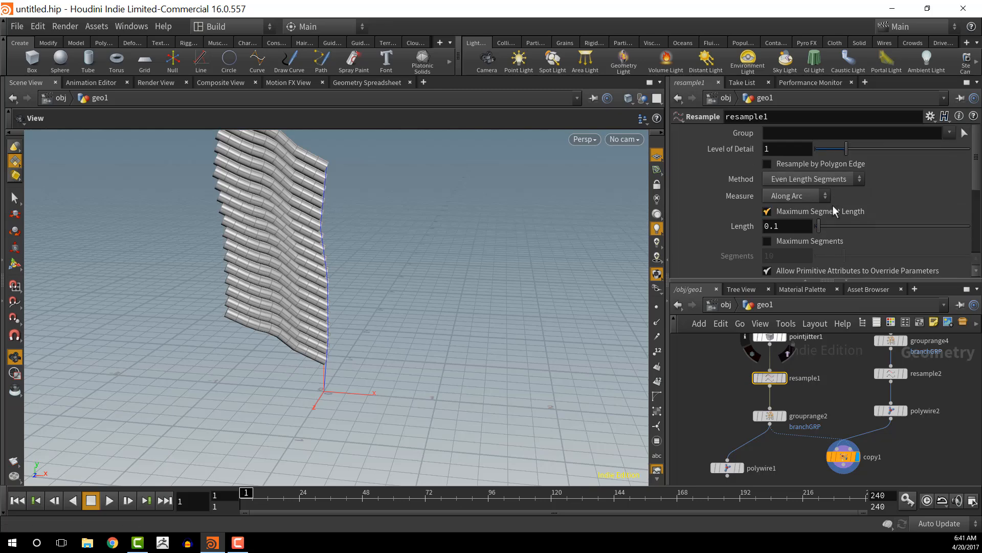
{"action": "left_click", "coordinate": [770, 416]}
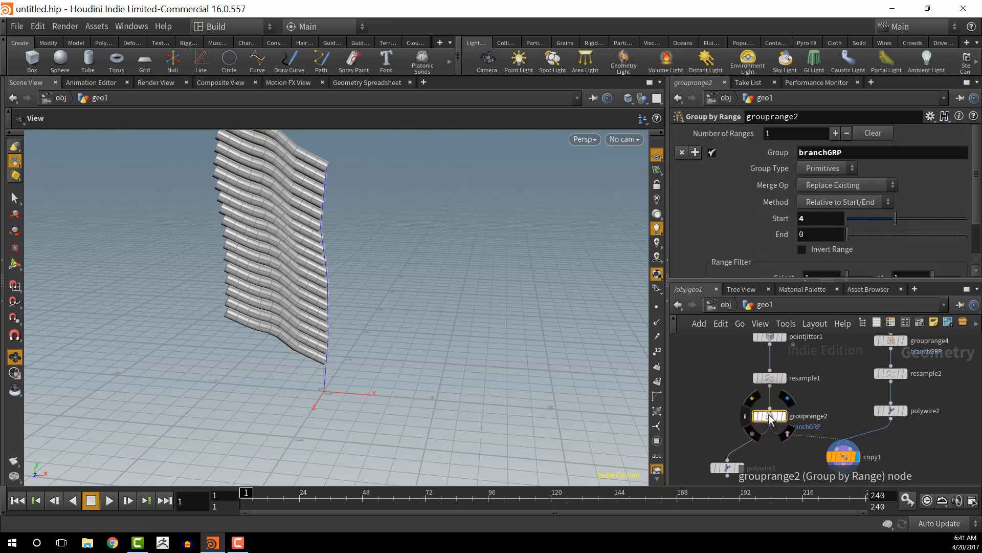
{"action": "left_click", "coordinate": [852, 167]}
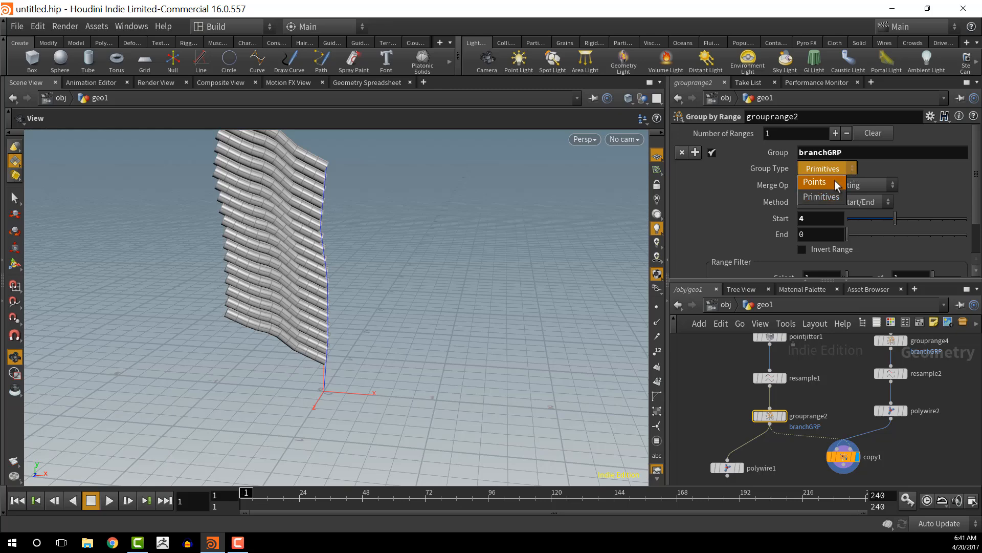
{"action": "left_click", "coordinate": [834, 181]}
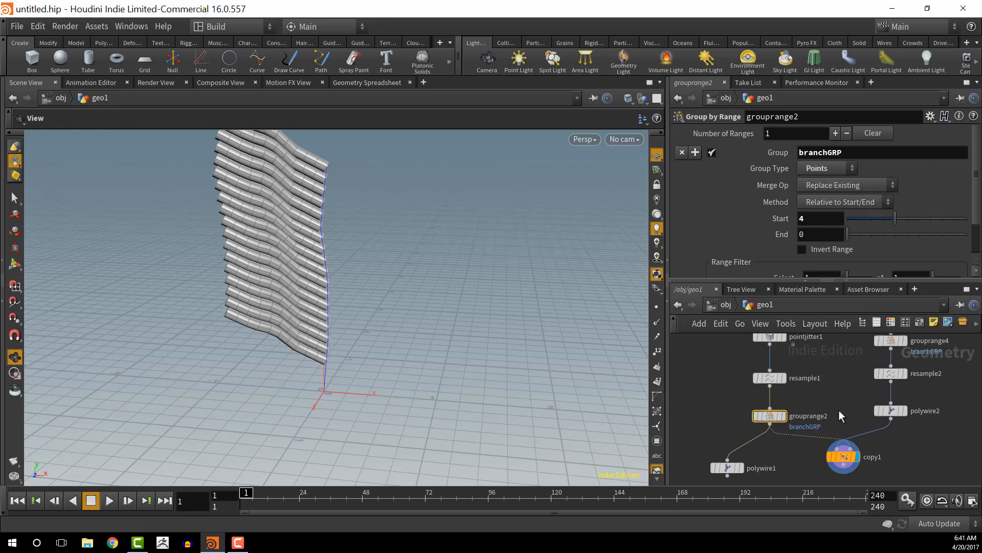
Replace the Copy Stamp node's template group with branchGRP alone
{"action": "left_click", "coordinate": [843, 456]}
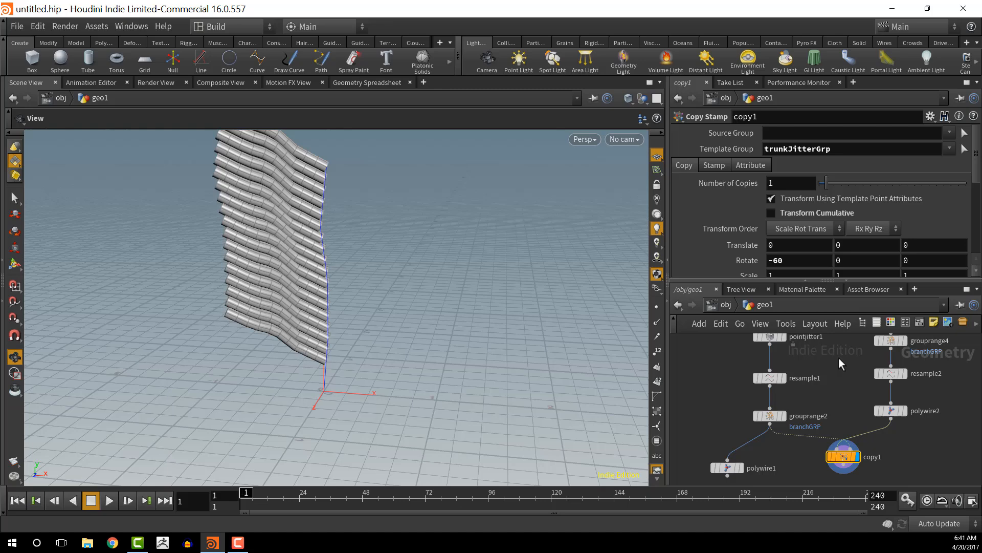
{"action": "left_click", "coordinate": [950, 147]}
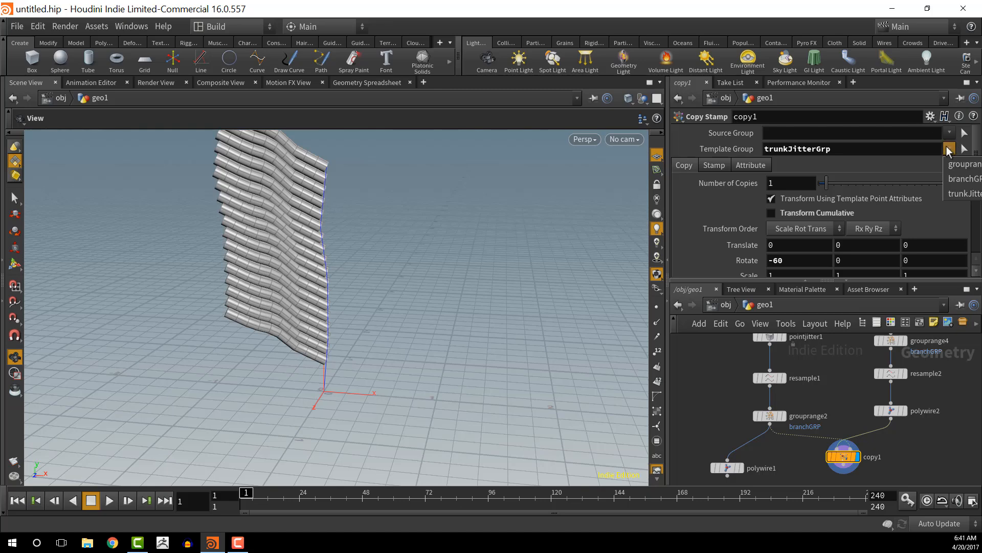
{"action": "left_click", "coordinate": [961, 179]}
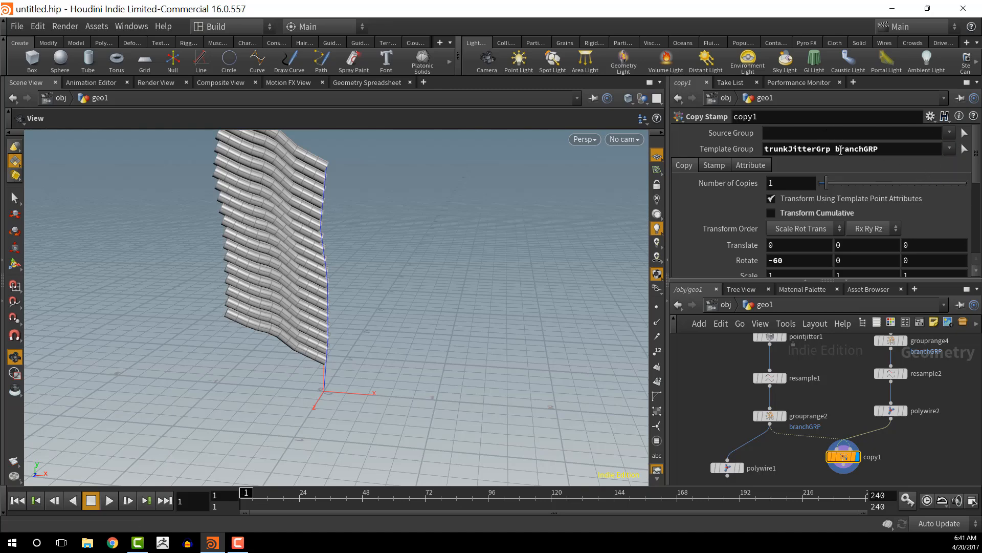
{"action": "left_click_drag", "start_coordinate": [841, 150], "coordinate": [672, 152]}
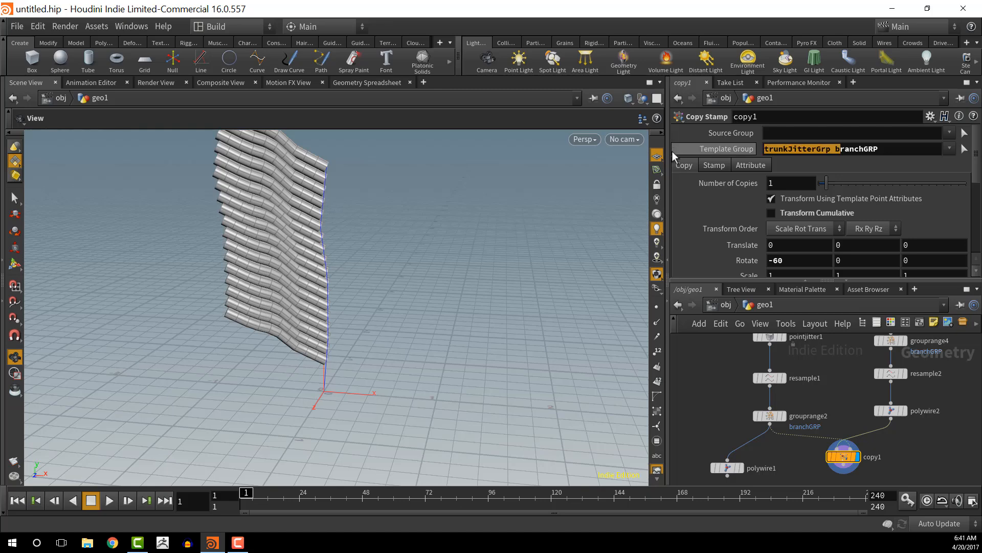
{"action": "type", "text": "b"}
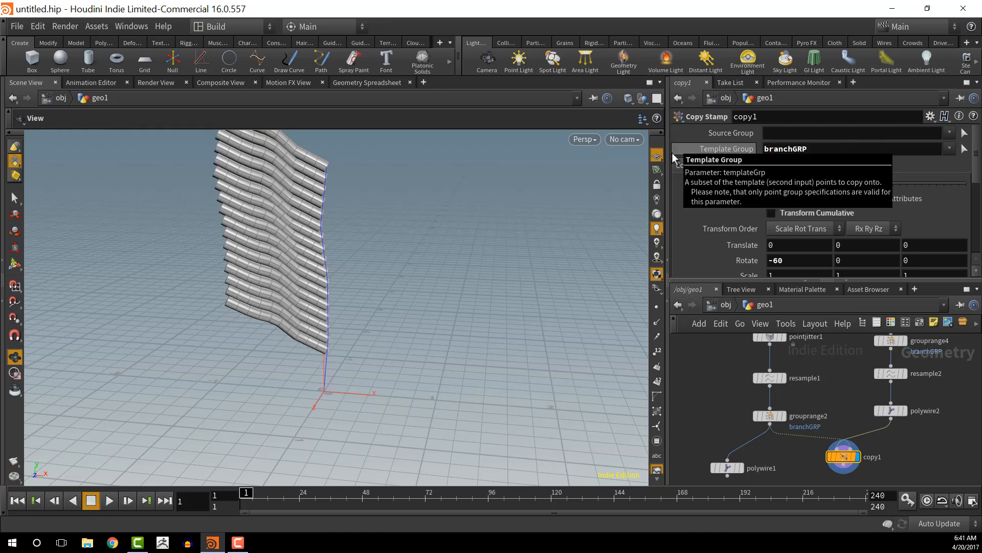
Set the trunk's branchGRP range to start at 7 and its range filter to select 1 of 4
{"action": "left_click", "coordinate": [777, 417]}
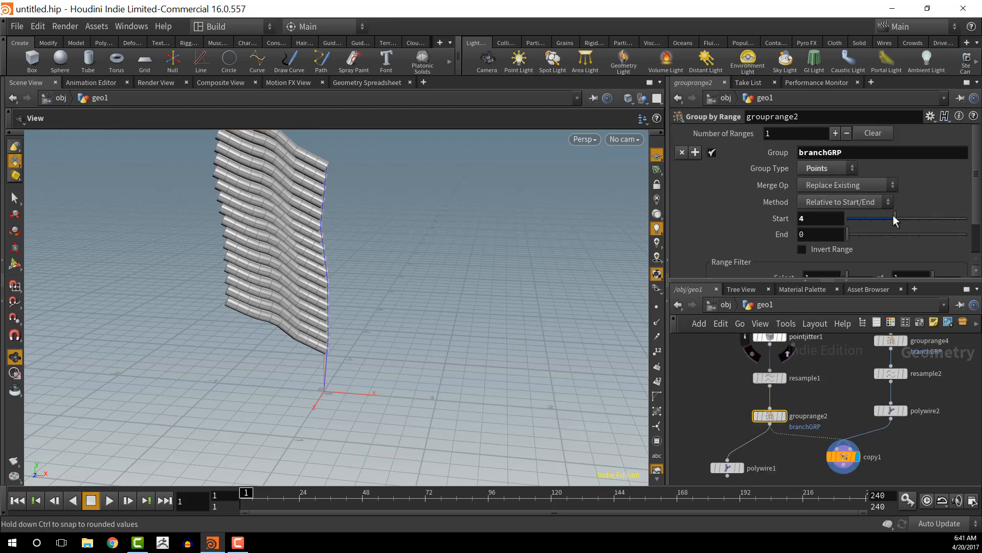
{"action": "left_click_drag", "start_coordinate": [894, 217], "coordinate": [936, 217]}
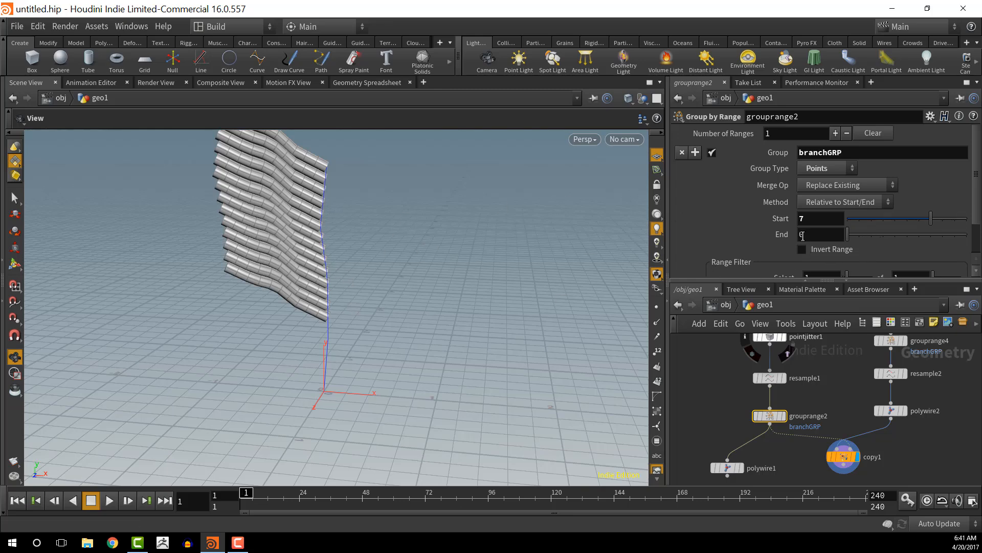
{"action": "scroll", "coordinate": [799, 244], "scroll_direction": "down", "scroll_amount": 1}
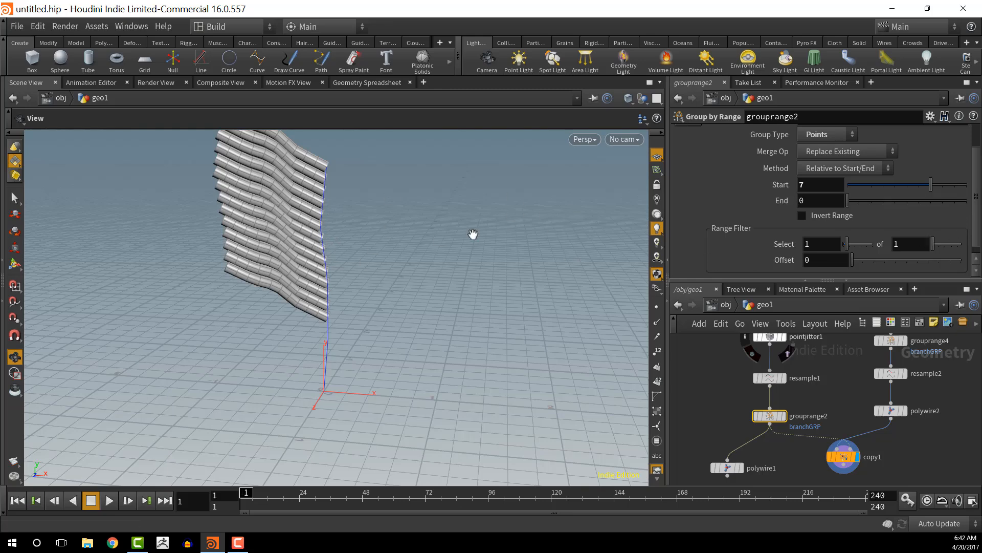
{"action": "left_click_drag", "start_coordinate": [934, 247], "coordinate": [945, 249]}
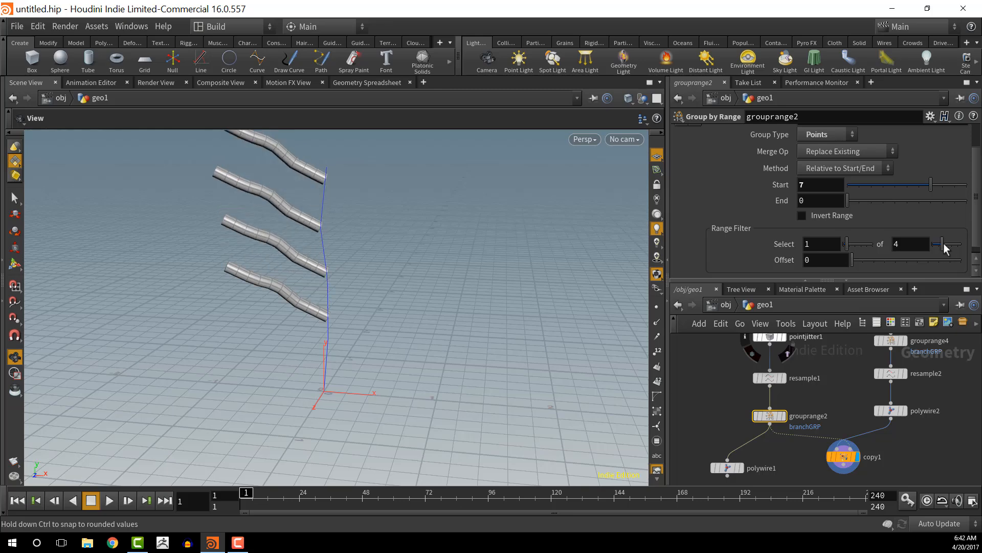
{"action": "left_click_drag", "start_coordinate": [445, 309], "coordinate": [429, 336]}
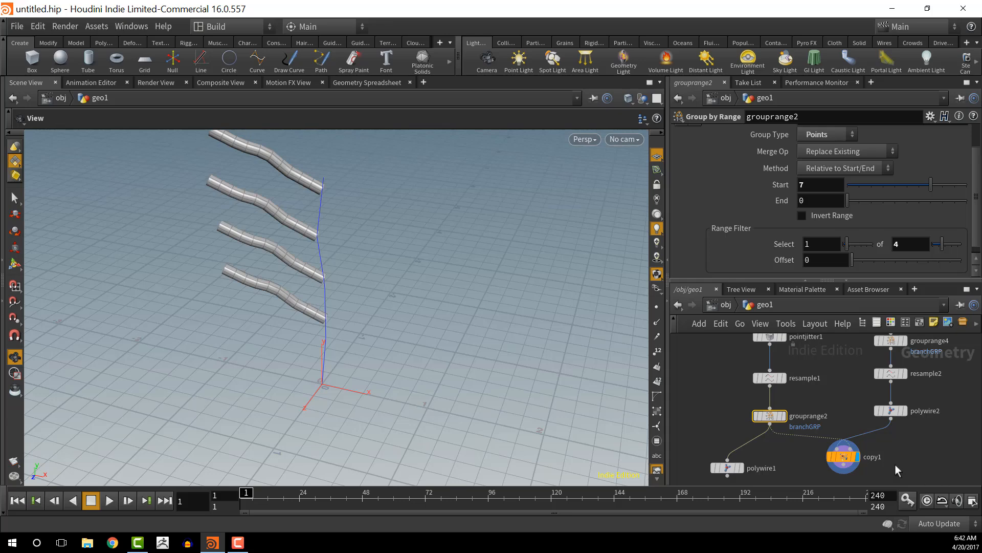
Add a Merge node combining the trunk's PolyWire with the Copy Stamp output, and display it
{"action": "middle_click_drag", "start_coordinate": [895, 464], "coordinate": [882, 426]}
{"action": "key", "text": "Tab"}
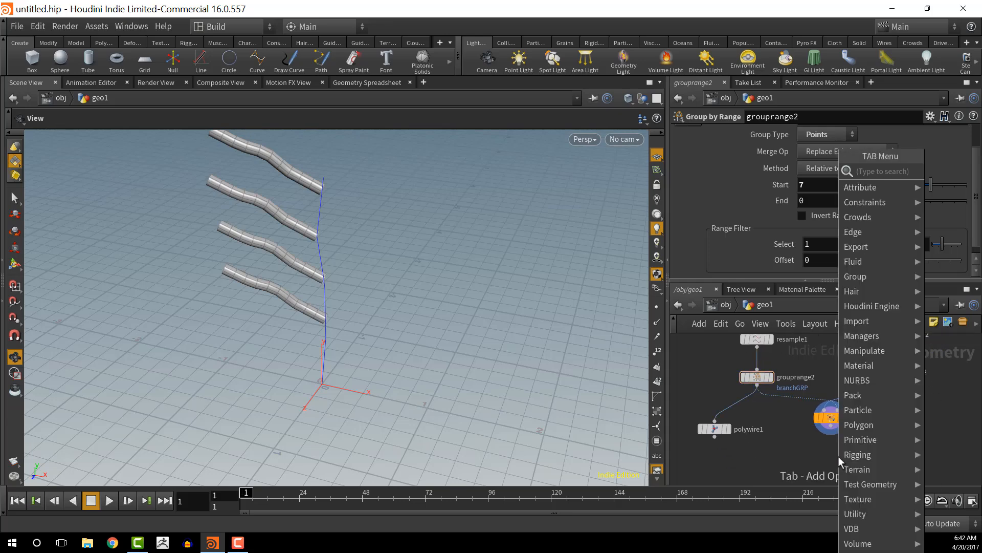
{"action": "type", "text": "merge"}
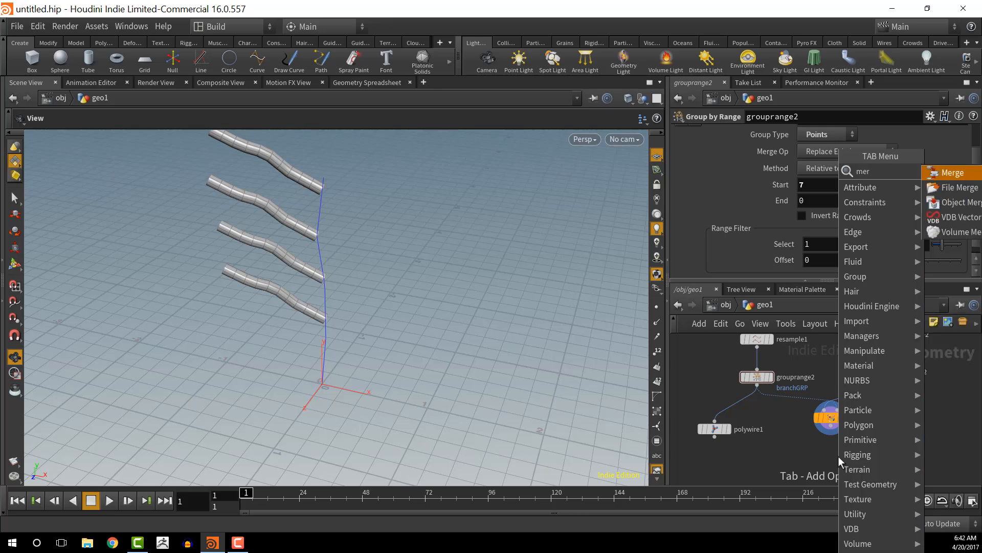
{"action": "key", "text": "Return"}
{"action": "left_click", "coordinate": [772, 458]}
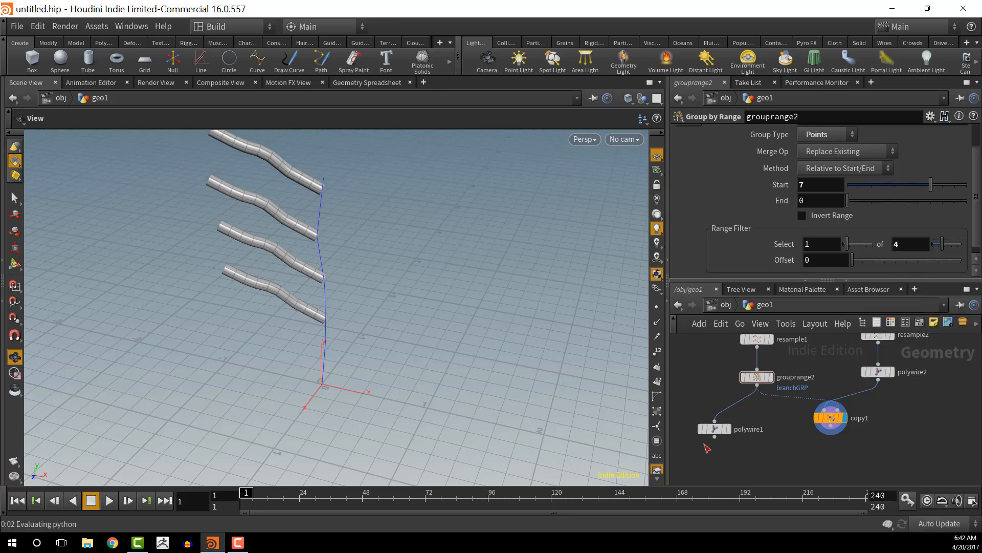
{"action": "left_click", "coordinate": [715, 435]}
{"action": "left_click", "coordinate": [772, 449]}
{"action": "left_click", "coordinate": [830, 429]}
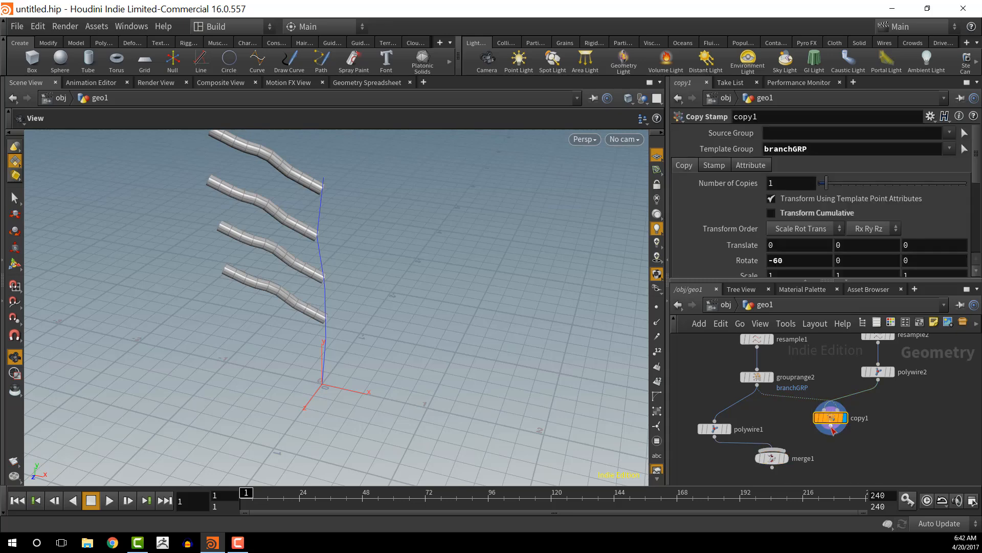
{"action": "left_click", "coordinate": [830, 436]}
{"action": "left_click", "coordinate": [772, 453]}
{"action": "left_click", "coordinate": [784, 457]}
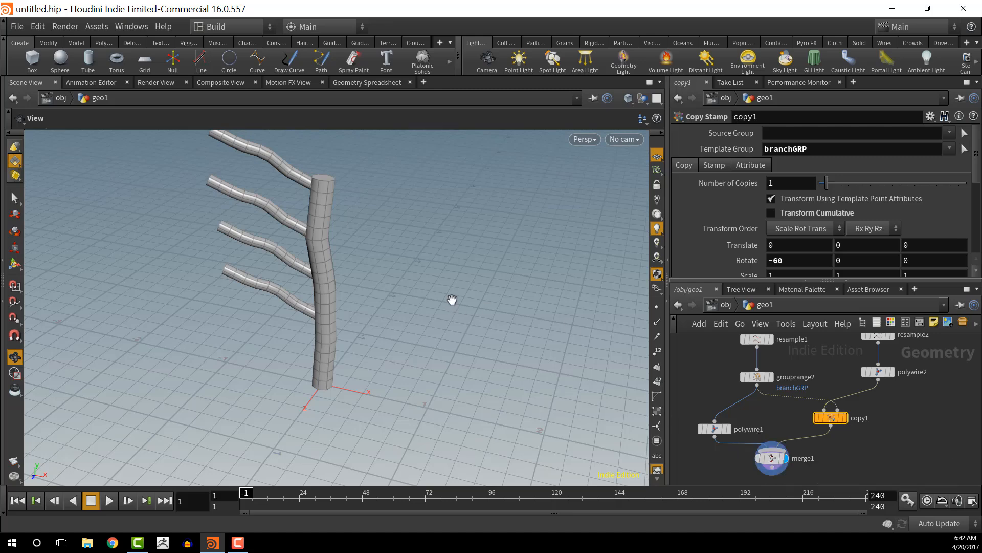
Try out different Y rotation values on the Copy Stamp node's branches
{"action": "middle_click_drag", "start_coordinate": [397, 260], "coordinate": [355, 285]}
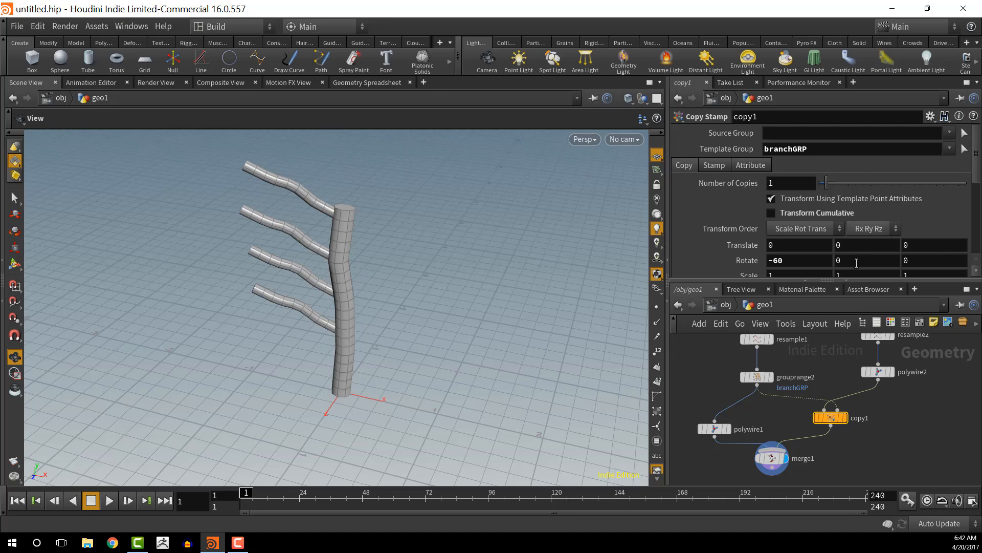
{"action": "middle_click_drag", "start_coordinate": [856, 262], "coordinate": [864, 89]}
{"action": "scroll", "coordinate": [553, 262], "scroll_direction": "up", "scroll_amount": 1}
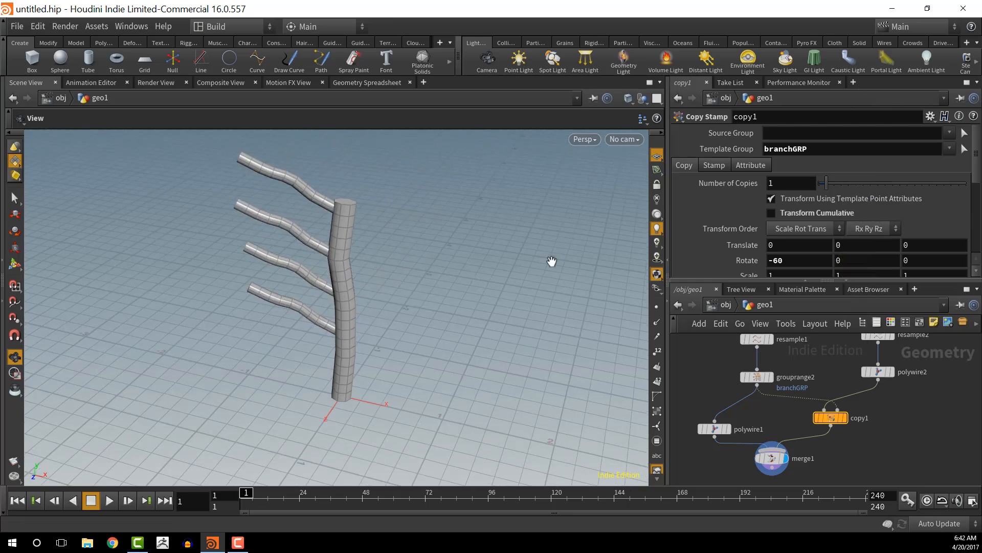
Begin the Copy Stamp node's Y rotation expression with fit01(rand($PT)
{"action": "left_click", "coordinate": [850, 260]}
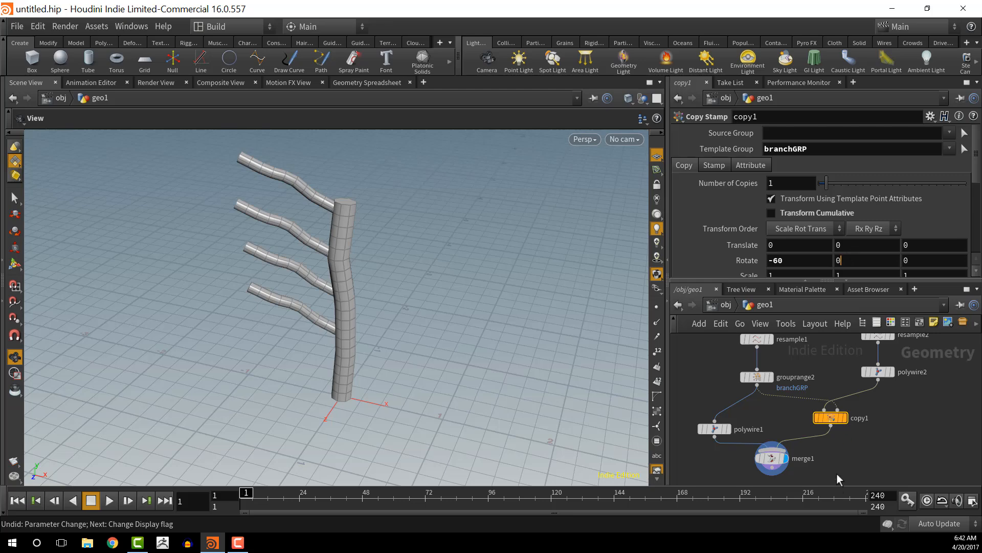
{"action": "mouse_move", "coordinate": [832, 417]}
{"action": "double_click", "coordinate": [852, 260]}
{"action": "type", "text": "f"}
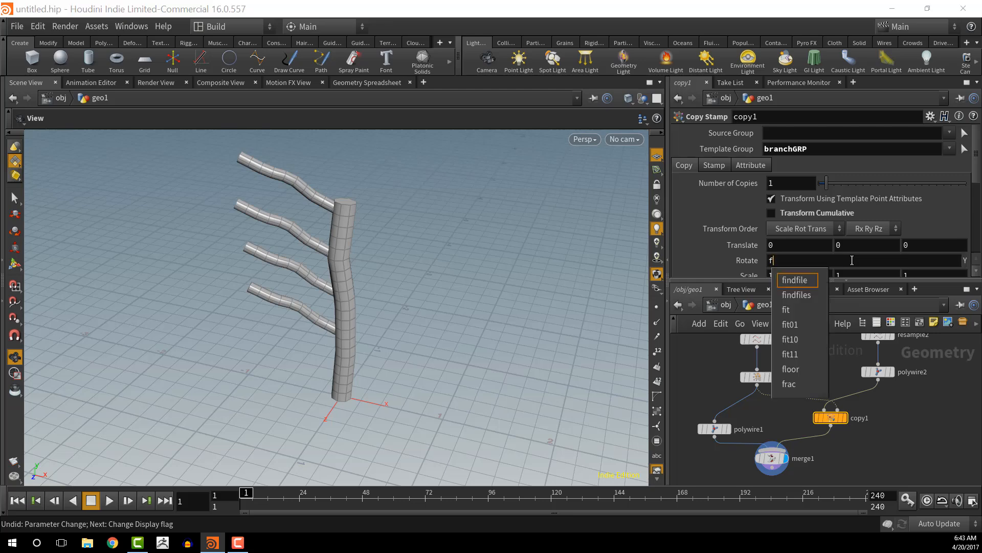
{"action": "type", "text": "o"}
{"action": "key", "text": "BackSpace"}
{"action": "type", "text": "it"}
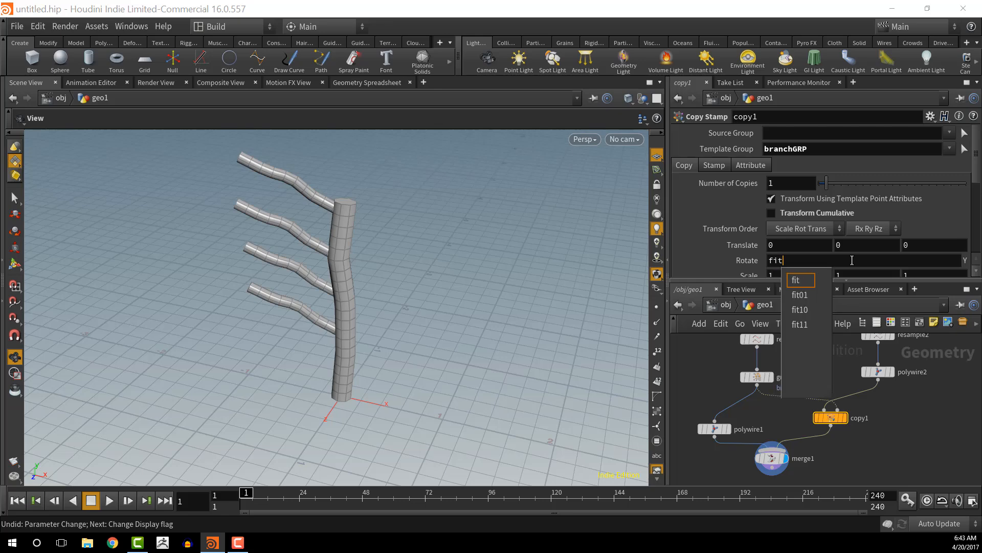
{"action": "type", "text": "01"}
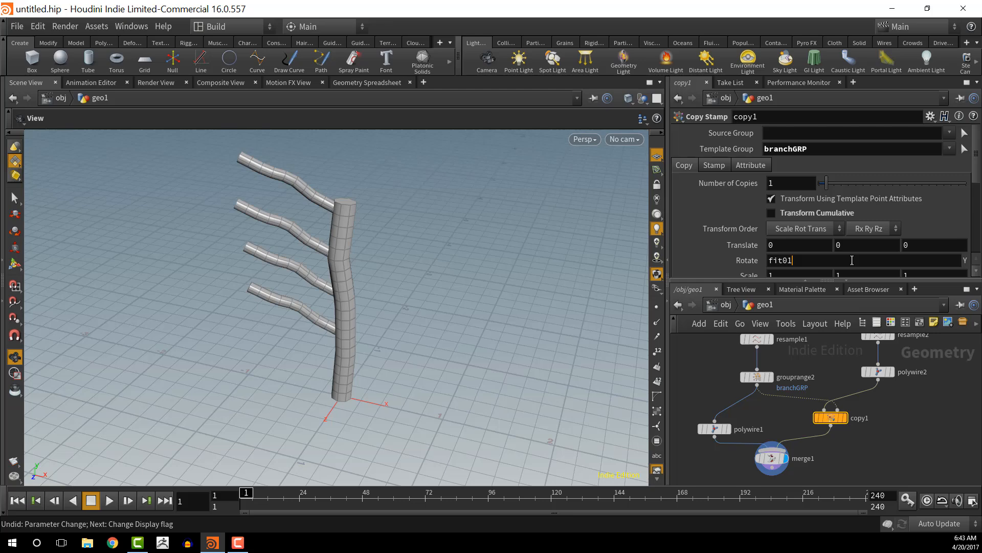
{"action": "type", "text": "("}
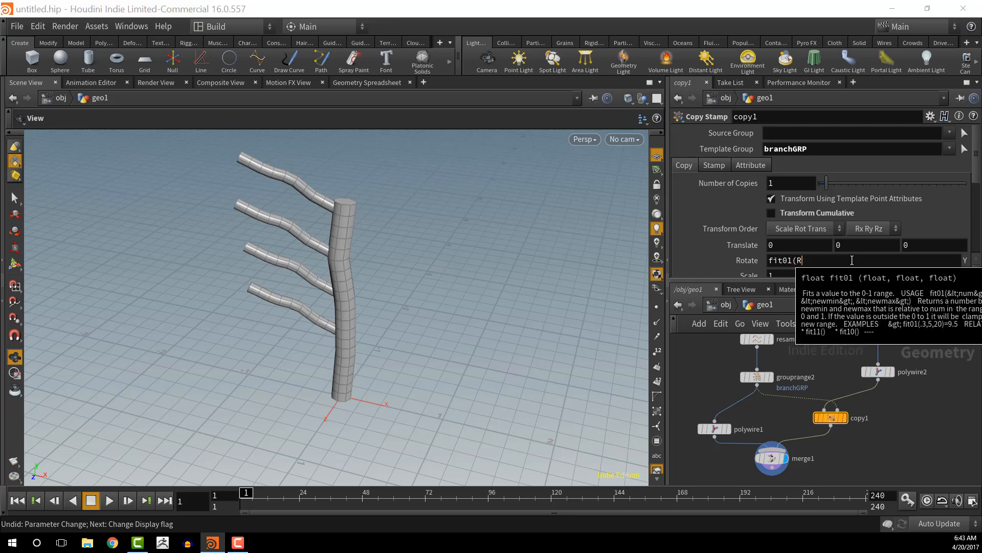
{"action": "type", "text": "rand"}
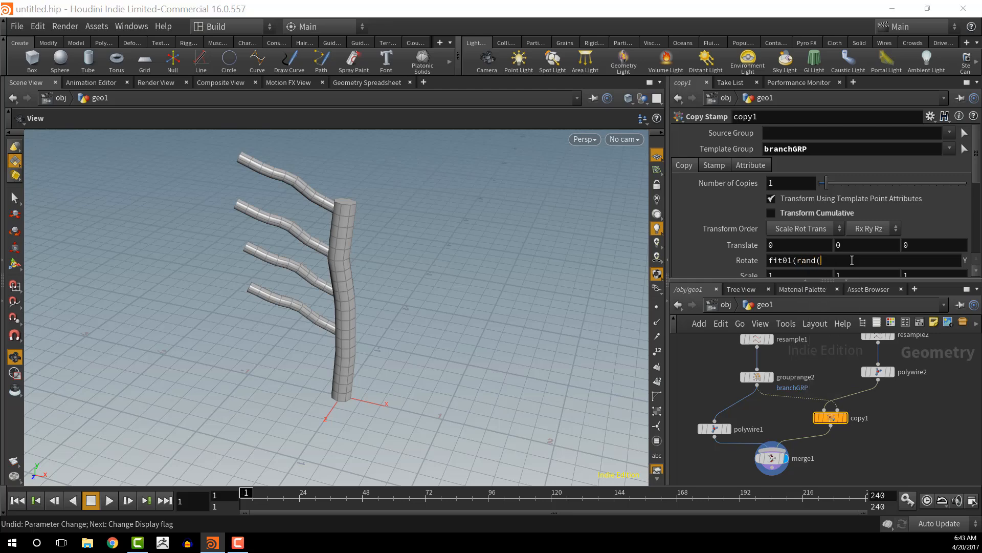
{"action": "type", "text": "("}
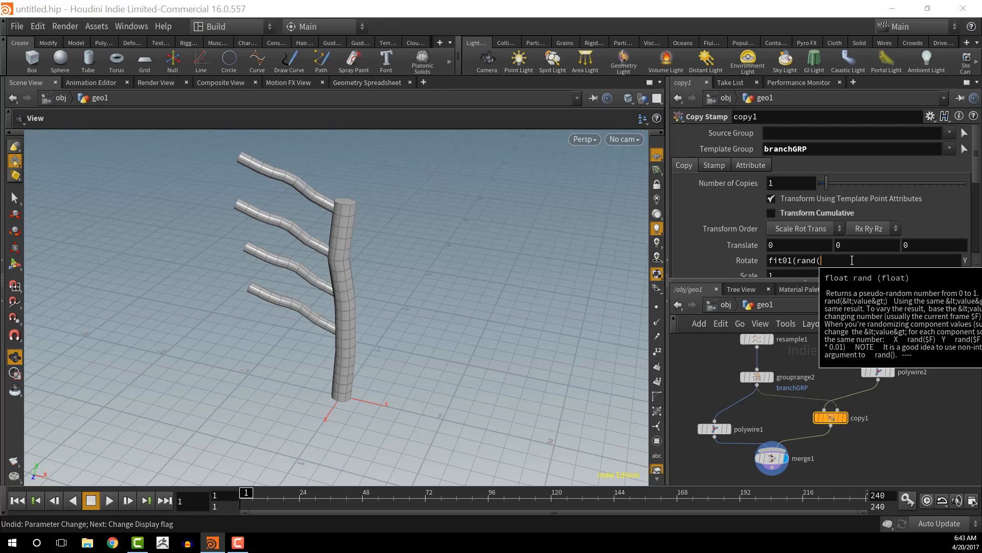
{"action": "type", "text": "$"}
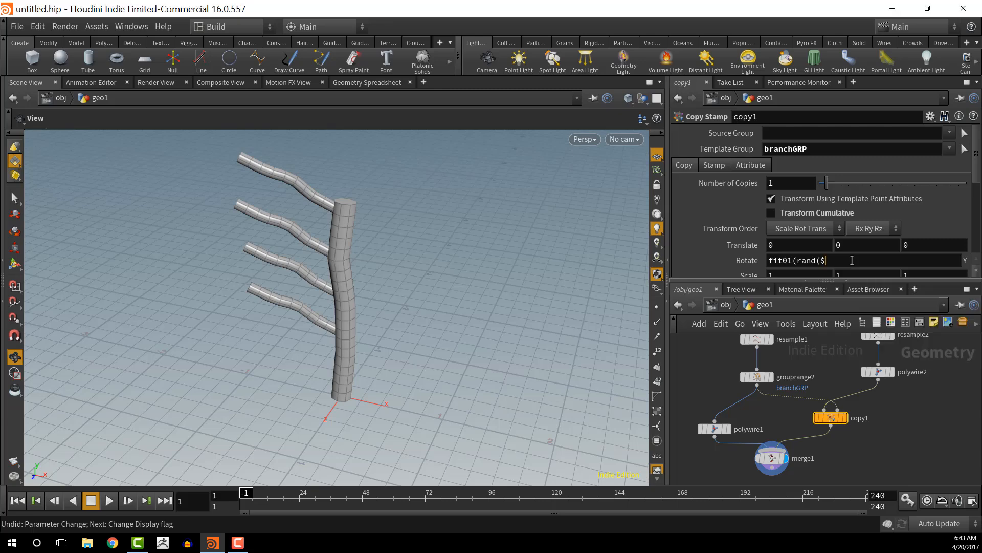
{"action": "type", "text": "PT"}
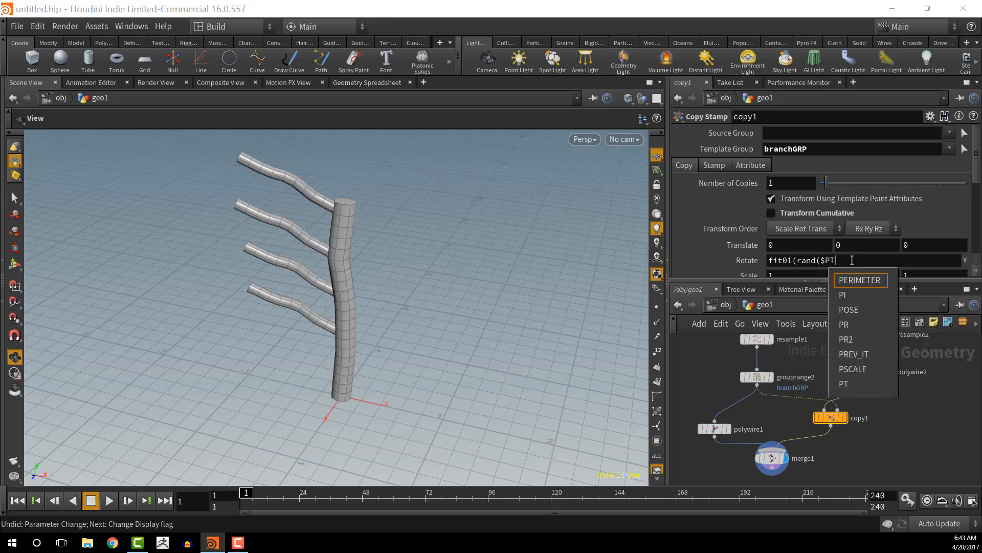
{"action": "type", "text": ")"}
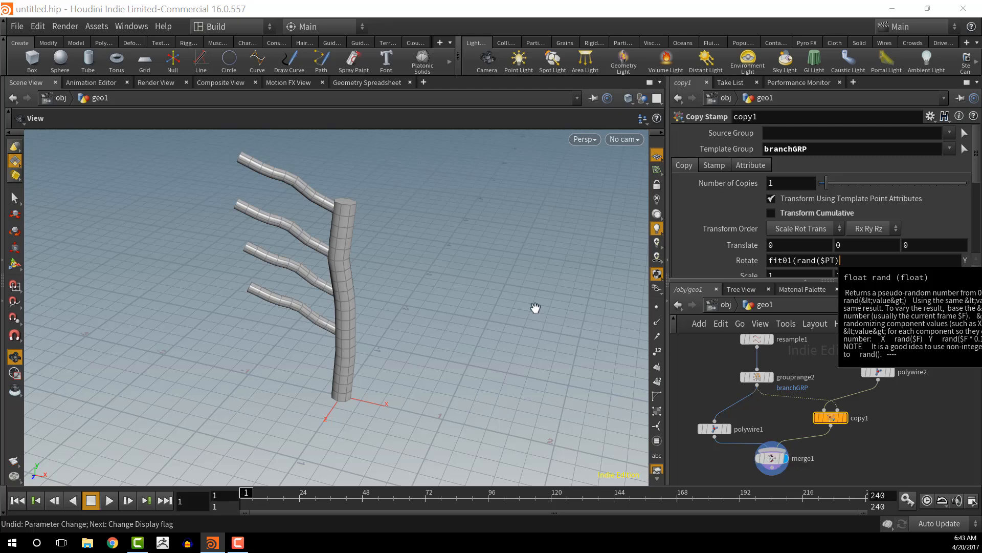
Examine the trunk's point numbers on the grouprange2 node, and return the display to the Merge node
{"action": "left_click", "coordinate": [770, 377]}
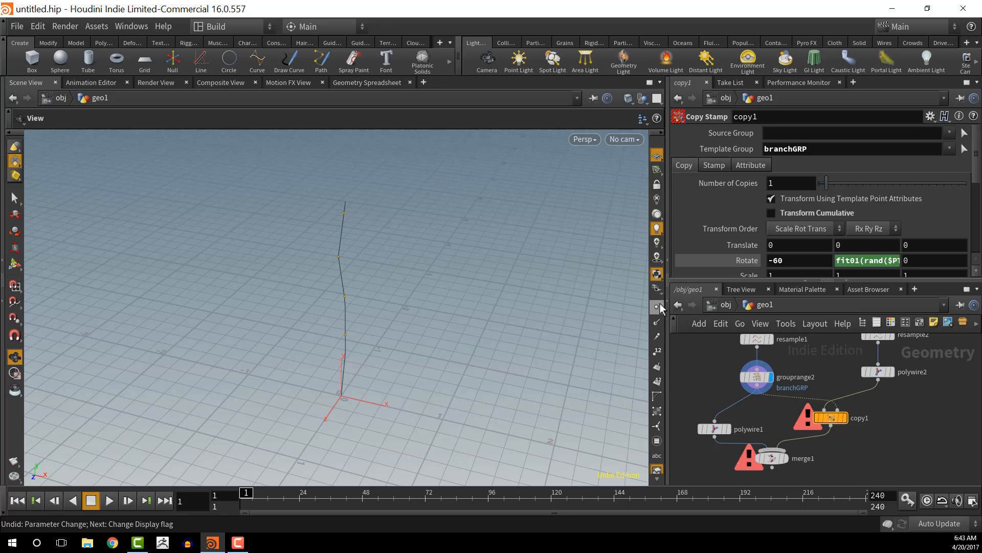
{"action": "left_click", "coordinate": [658, 351]}
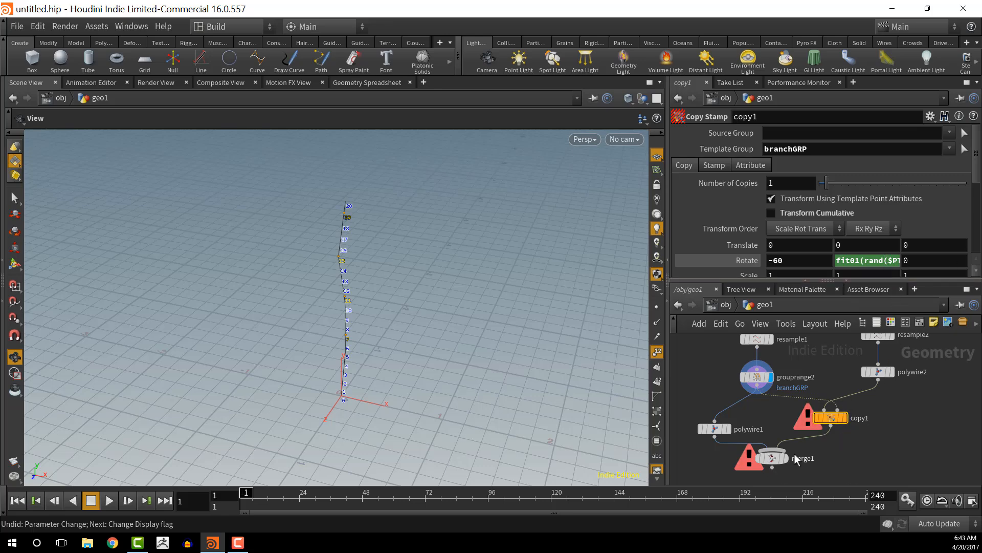
{"action": "mouse_move", "coordinate": [786, 463]}
{"action": "left_click", "coordinate": [789, 441]}
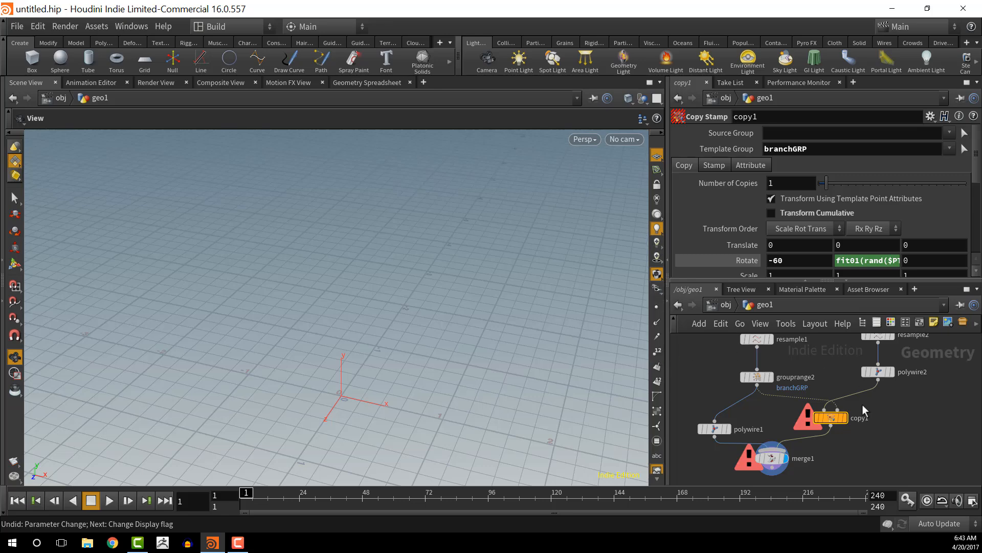
Complete the Copy Stamp's Y rotation expression as fit01(rand($PT), 0, 360) and inspect the branches around the trunk
{"action": "left_click", "coordinate": [887, 261]}
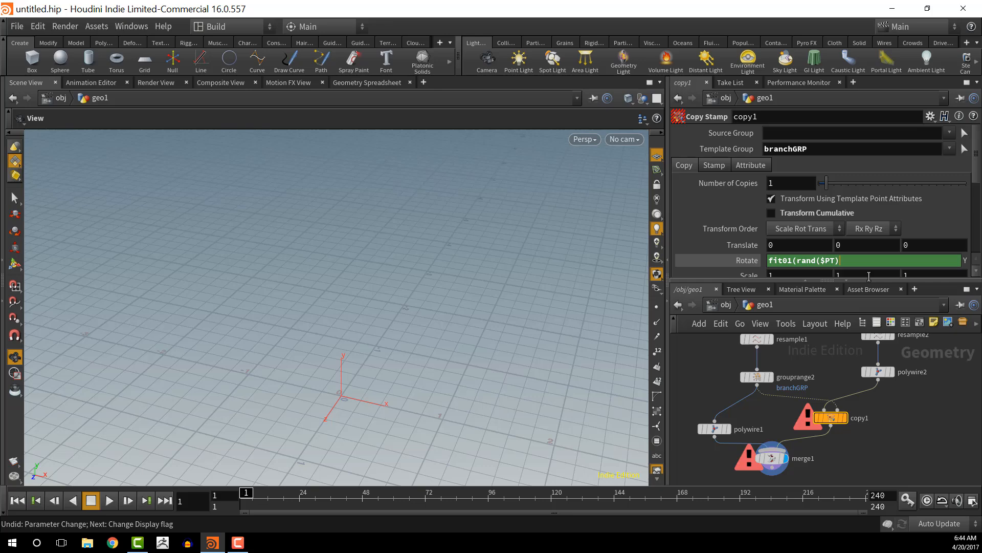
{"action": "type", "text": ","}
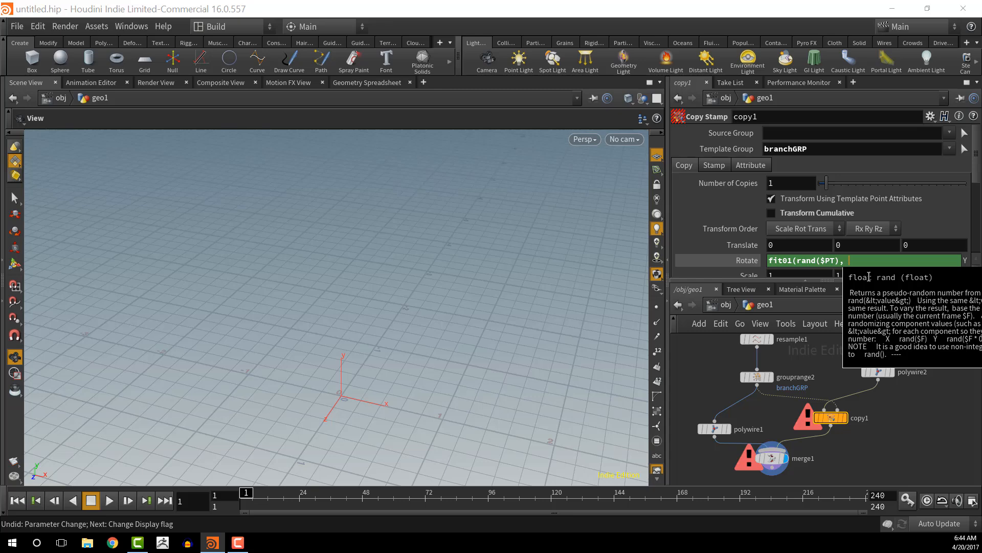
{"action": "type", "text": "0, 360"}
{"action": "type", "text": ")"}
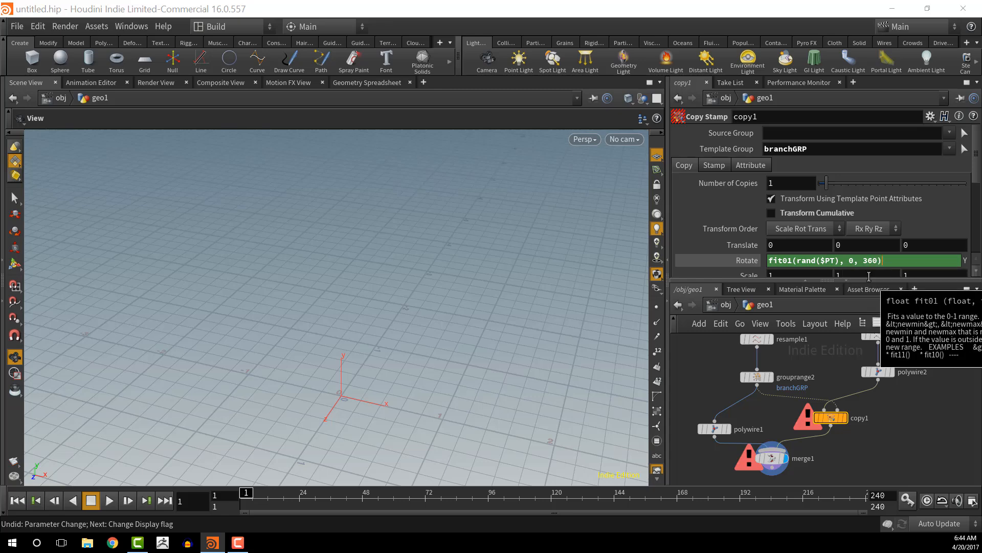
{"action": "key", "text": "Return"}
{"action": "left_click_drag", "start_coordinate": [433, 325], "coordinate": [391, 356]}
{"action": "left_click_drag", "start_coordinate": [495, 383], "coordinate": [375, 307]}
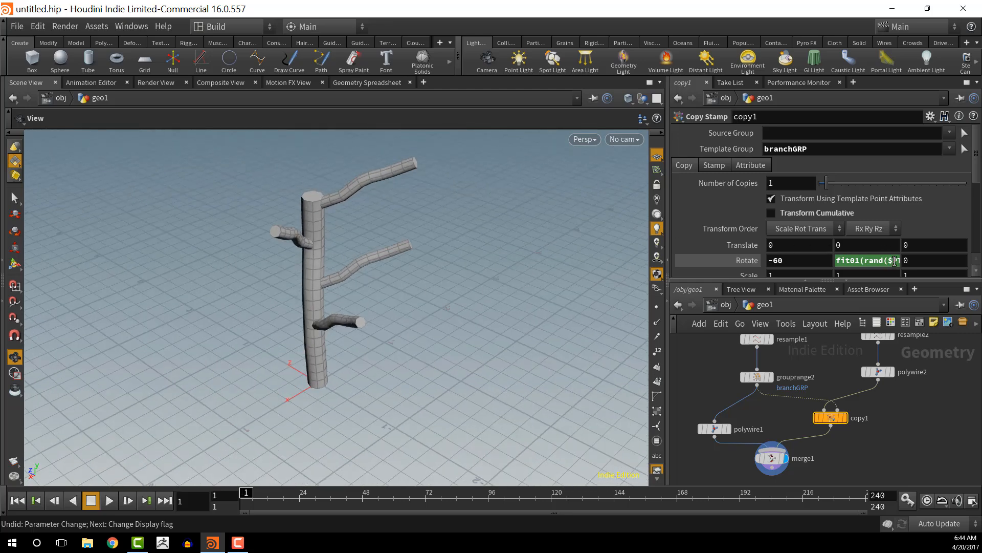
Multiply $PT by 55 inside the rand function of the Y rotation expression
{"action": "left_click", "coordinate": [894, 261]}
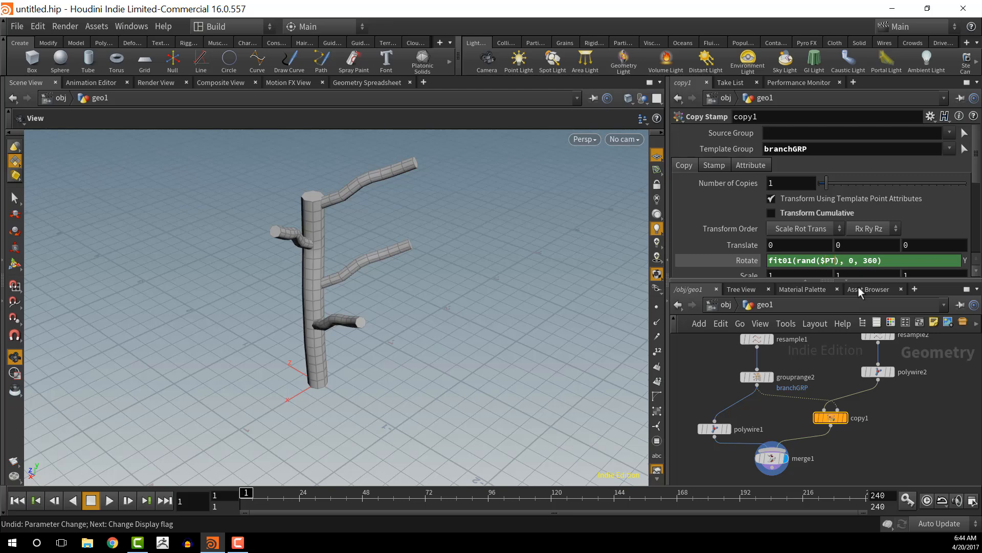
{"action": "type", "text": "*55"}
{"action": "left_click", "coordinate": [911, 261]}
{"action": "key", "text": "Tab"}
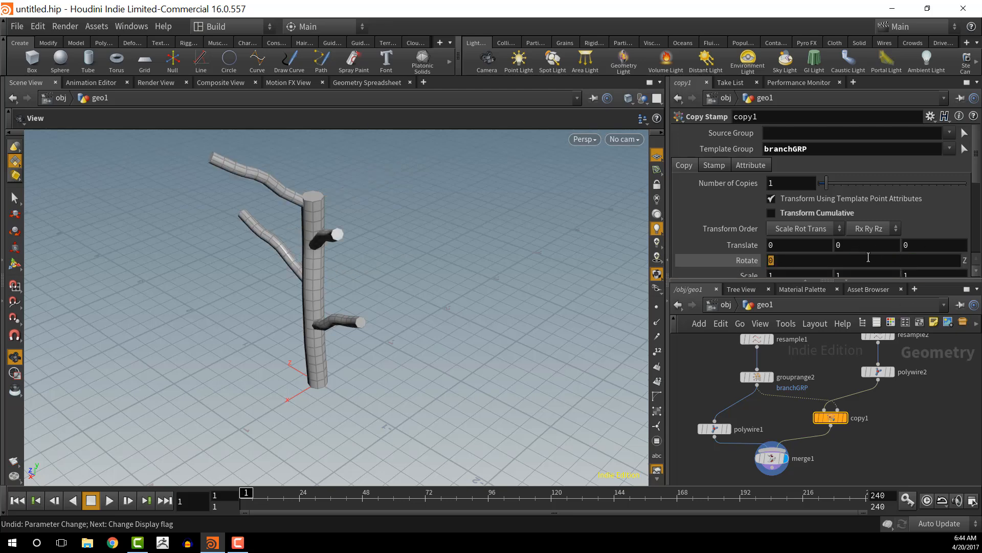
{"action": "key", "text": "shift+Tab"}
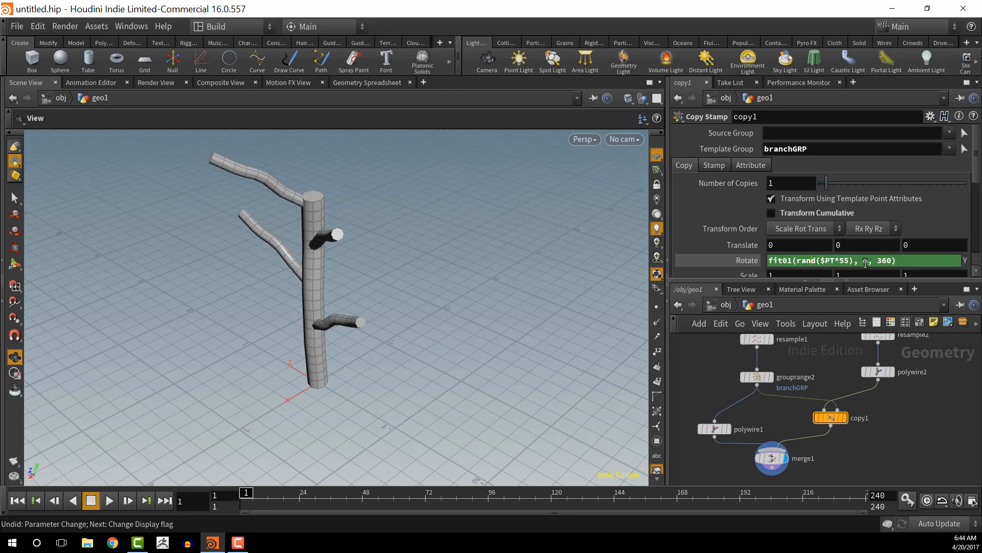
Adjust the random seed in the Y rotation expression to $PT*+55.7 and check the branch arrangement
{"action": "middle_click_drag", "start_coordinate": [845, 262], "coordinate": [880, 268]}
{"action": "left_click_drag", "start_coordinate": [419, 303], "coordinate": [351, 329]}
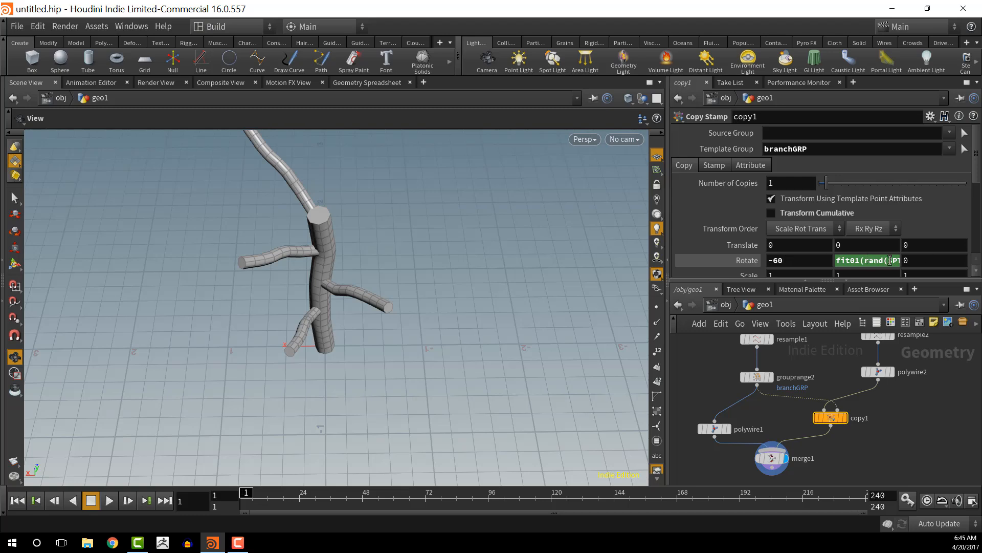
{"action": "left_click", "coordinate": [891, 260]}
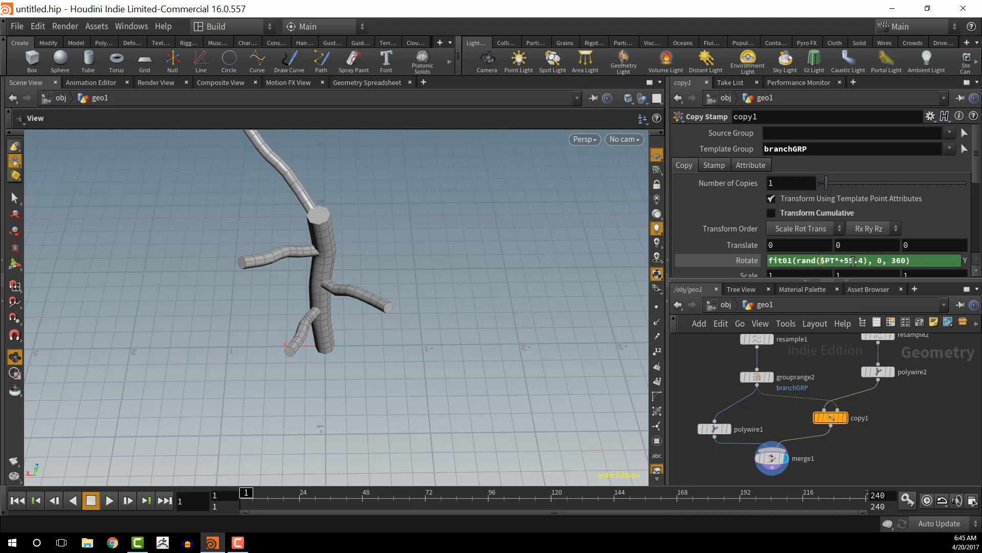
{"action": "middle_click_drag", "start_coordinate": [853, 262], "coordinate": [878, 261]}
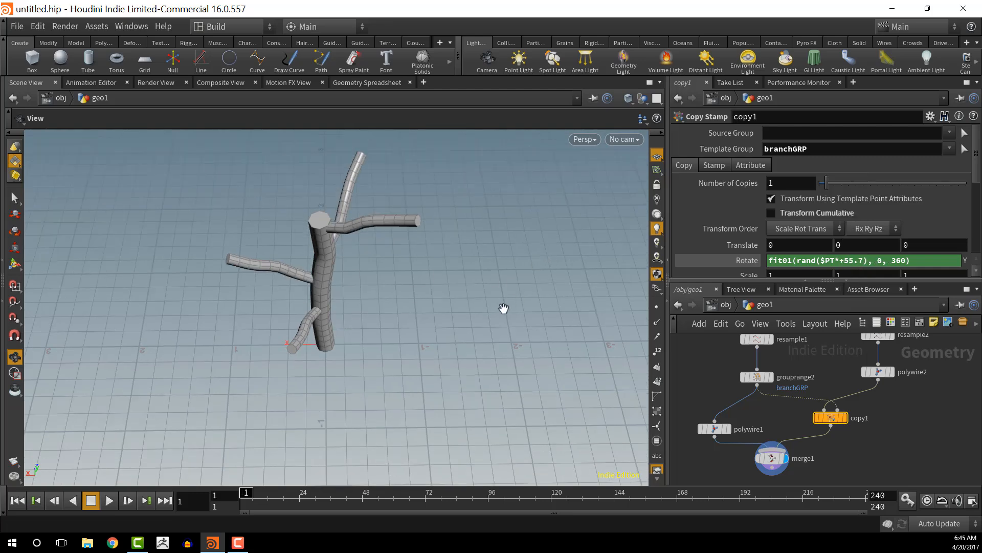
{"action": "left_click_drag", "start_coordinate": [504, 308], "coordinate": [574, 274]}
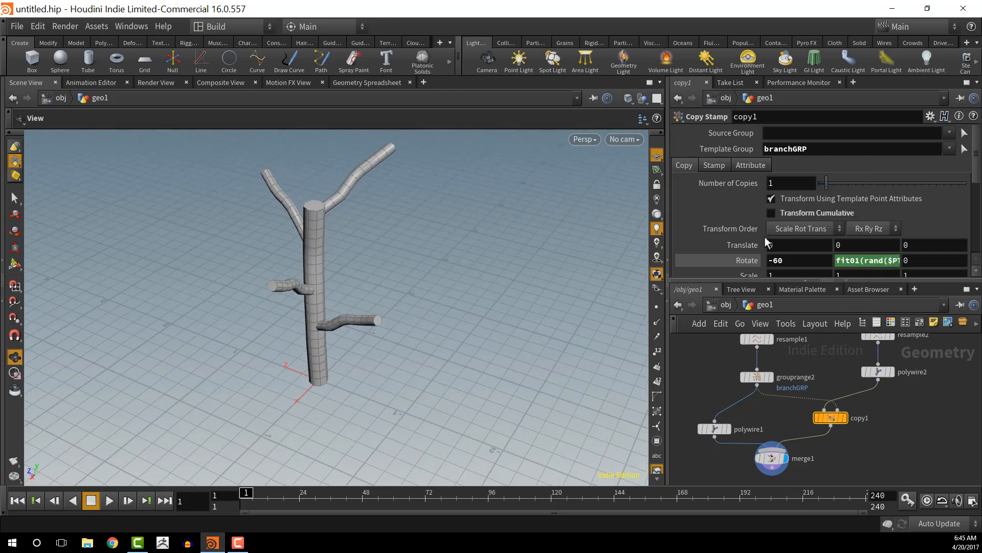
Paste the six copied branch nodes as a third chain and place it beside the existing branch chain
{"action": "scroll", "coordinate": [843, 247], "scroll_direction": "down", "scroll_amount": 2}
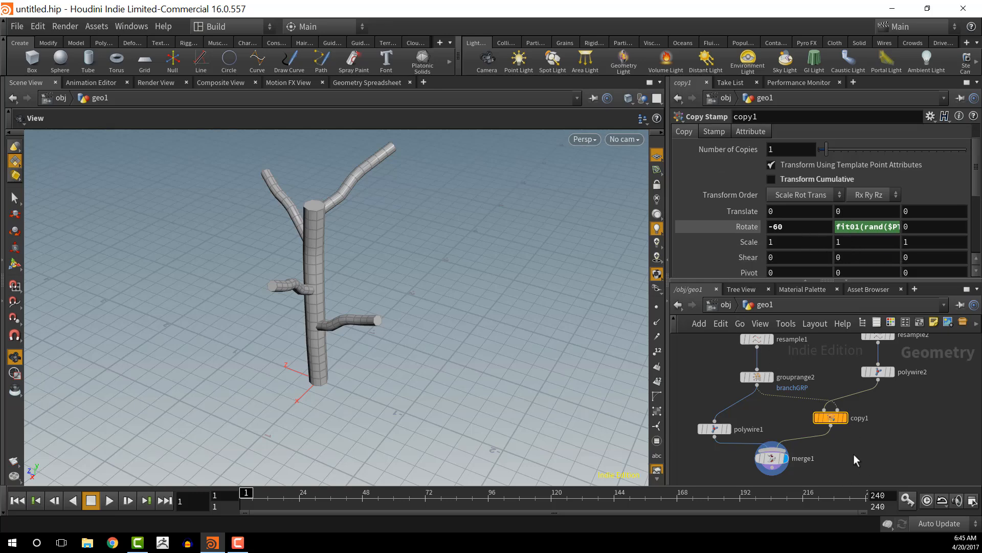
{"action": "middle_click_drag", "start_coordinate": [834, 458], "coordinate": [845, 437]}
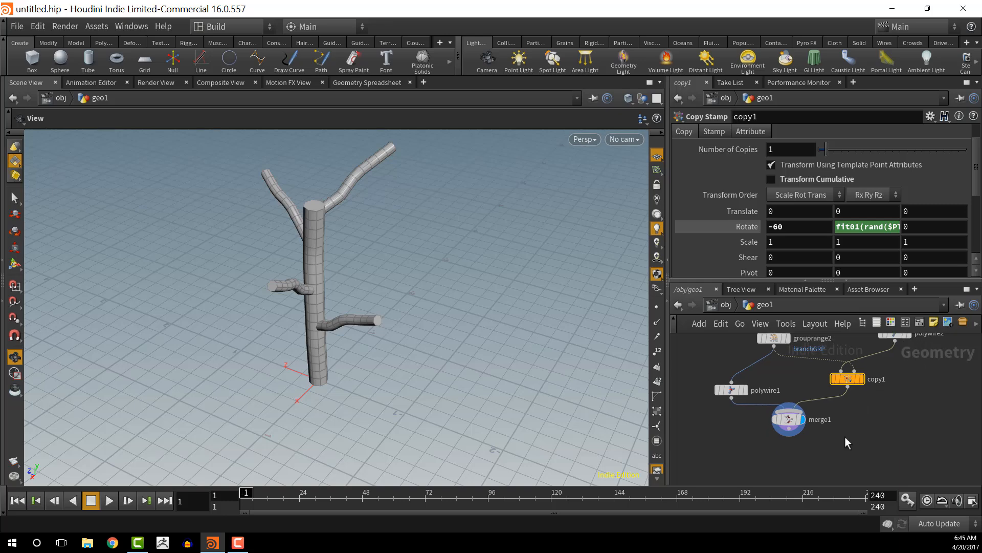
{"action": "scroll", "coordinate": [805, 476], "scroll_direction": "down", "scroll_amount": 5}
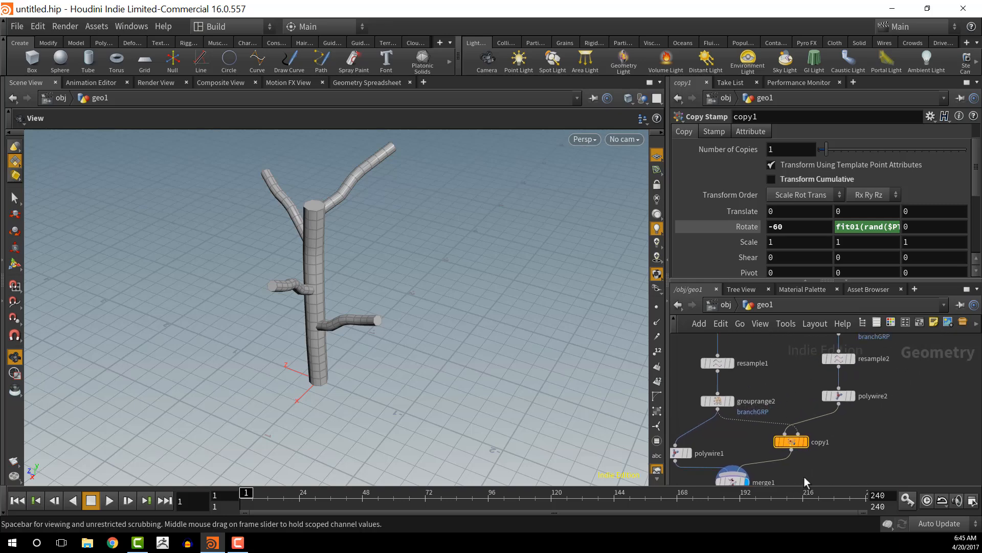
{"action": "scroll", "coordinate": [809, 467], "scroll_direction": "down", "scroll_amount": 2}
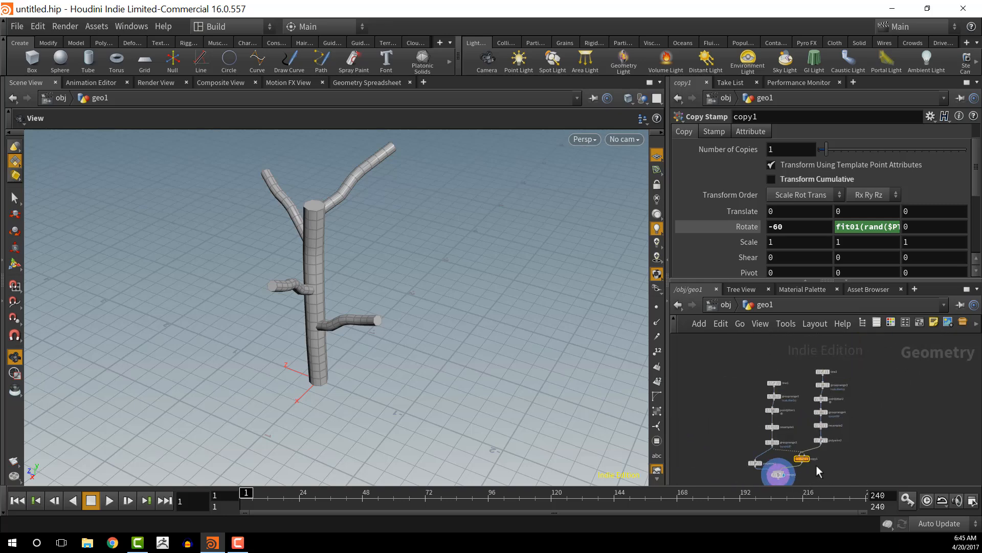
{"action": "middle_click_drag", "start_coordinate": [884, 421], "coordinate": [869, 411]}
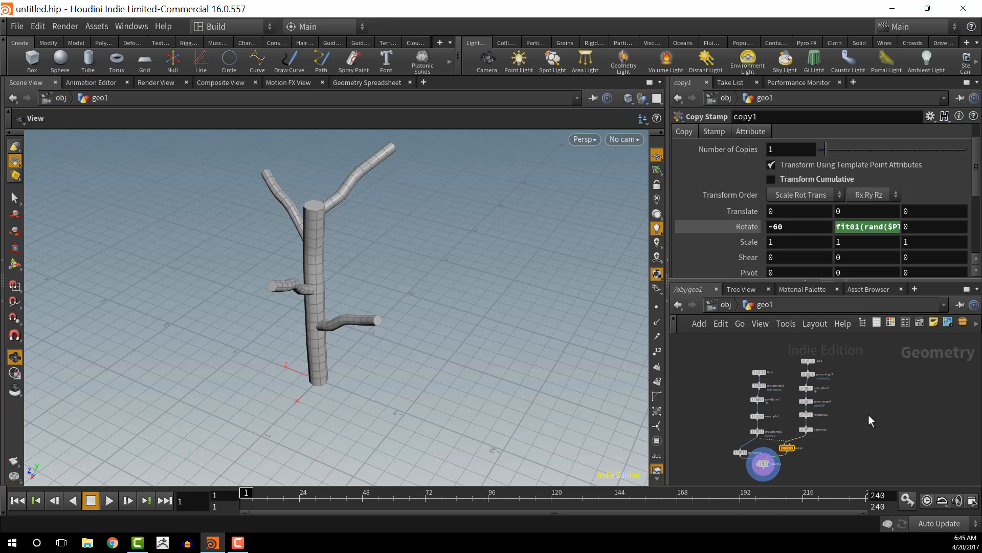
{"action": "key", "text": "ctrl+v"}
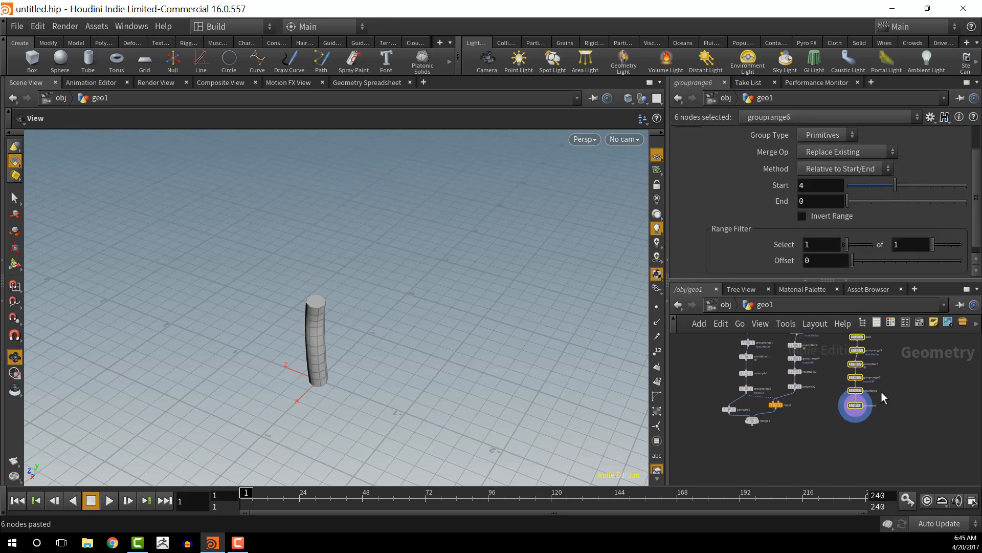
{"action": "scroll", "coordinate": [881, 392], "scroll_direction": "up", "scroll_amount": 4}
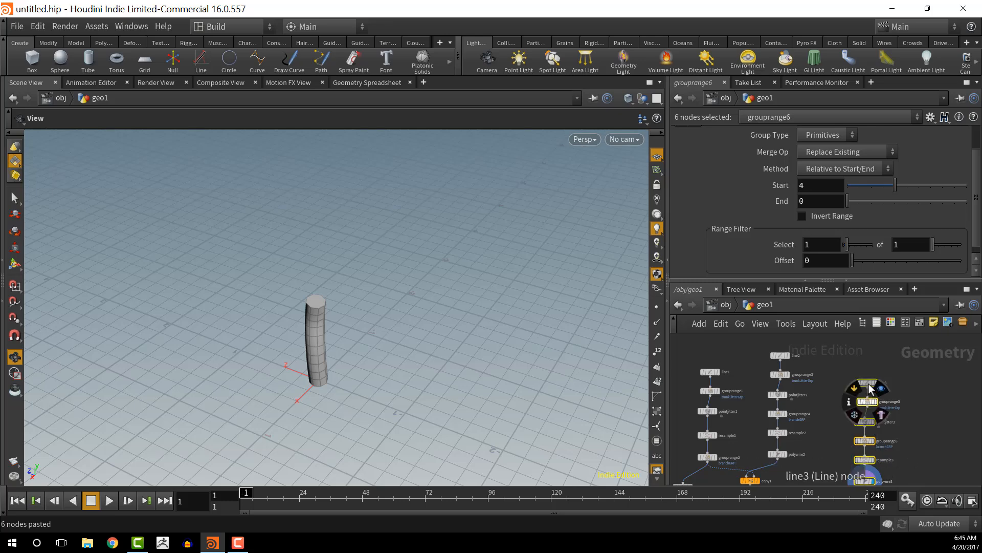
{"action": "left_click_drag", "start_coordinate": [870, 384], "coordinate": [843, 353]}
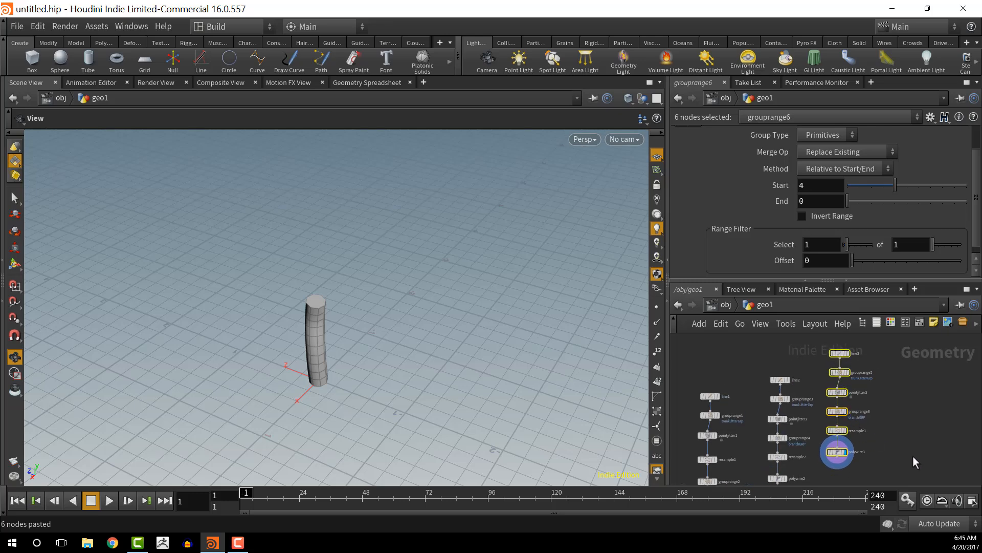
Move the second chain's grouprange4 node so it sits after resample2, ahead of the PolyWire node
{"action": "scroll", "coordinate": [901, 403], "scroll_direction": "up", "scroll_amount": 5}
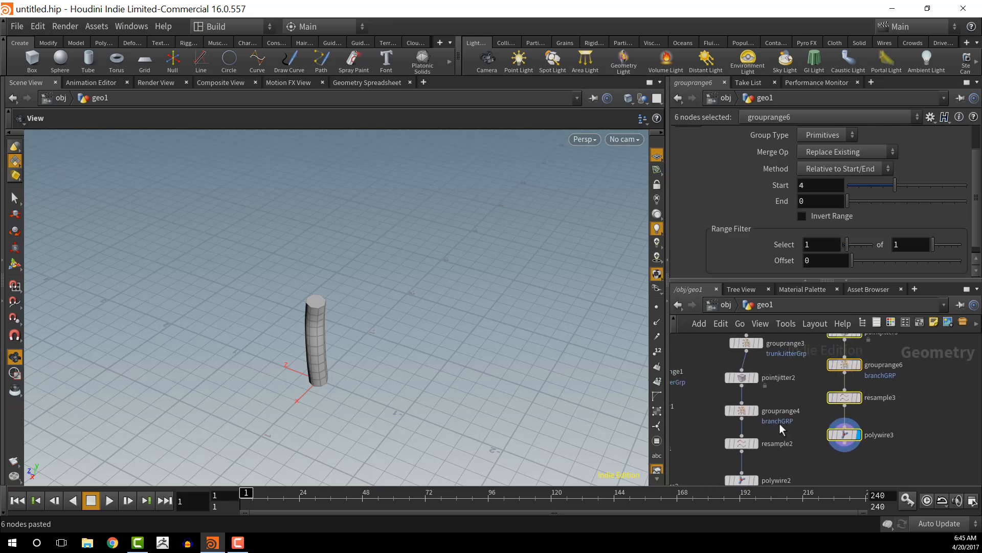
{"action": "mouse_move", "coordinate": [754, 409]}
{"action": "left_mouse_down"}
{"action": "mouse_move", "coordinate": [790, 407]}
{"action": "mouse_move", "coordinate": [742, 412]}
{"action": "mouse_move", "coordinate": [760, 426]}
{"action": "mouse_move", "coordinate": [809, 406]}
{"action": "mouse_move", "coordinate": [742, 469]}
{"action": "mouse_move", "coordinate": [742, 412]}
{"action": "left_mouse_up"}
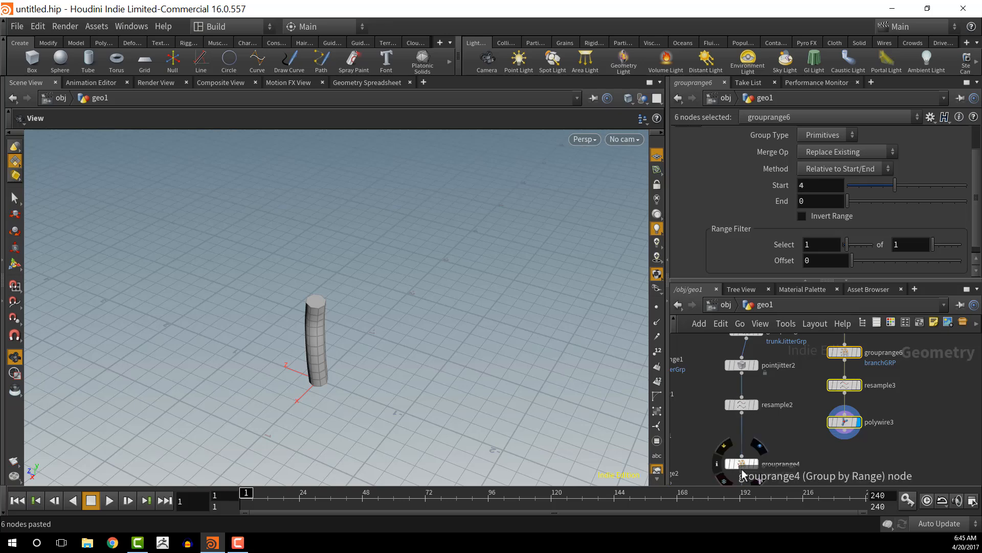
{"action": "left_click_drag", "start_coordinate": [743, 461], "coordinate": [743, 456]}
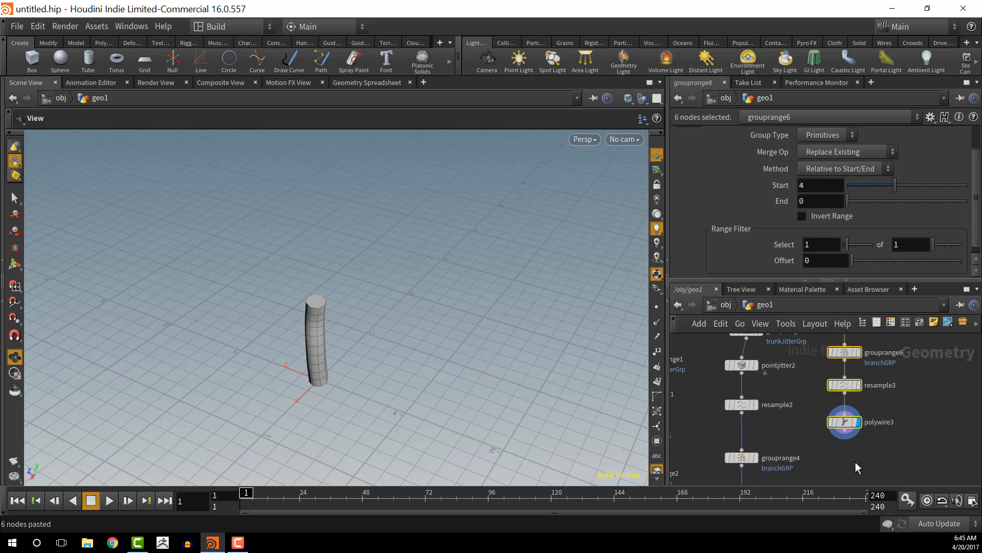
Nudge grouprange4 closer to resample2 in the second chain and set polywire3's Wire Radius to .025
{"action": "scroll", "coordinate": [855, 462], "scroll_direction": "down", "scroll_amount": 1}
{"action": "middle_click_drag", "start_coordinate": [855, 462], "coordinate": [817, 408]}
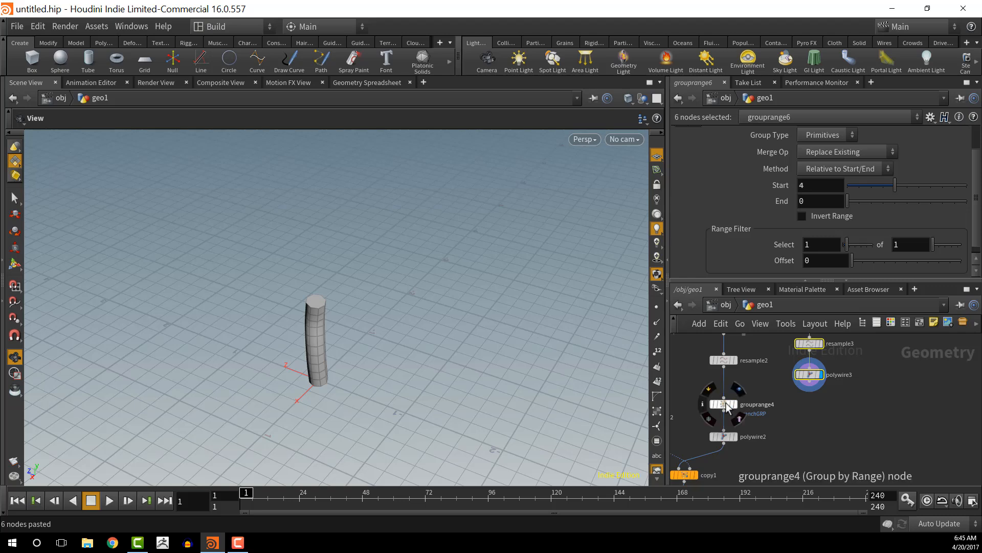
{"action": "left_click_drag", "start_coordinate": [726, 402], "coordinate": [726, 389]}
{"action": "middle_click_drag", "start_coordinate": [852, 429], "coordinate": [848, 502]}
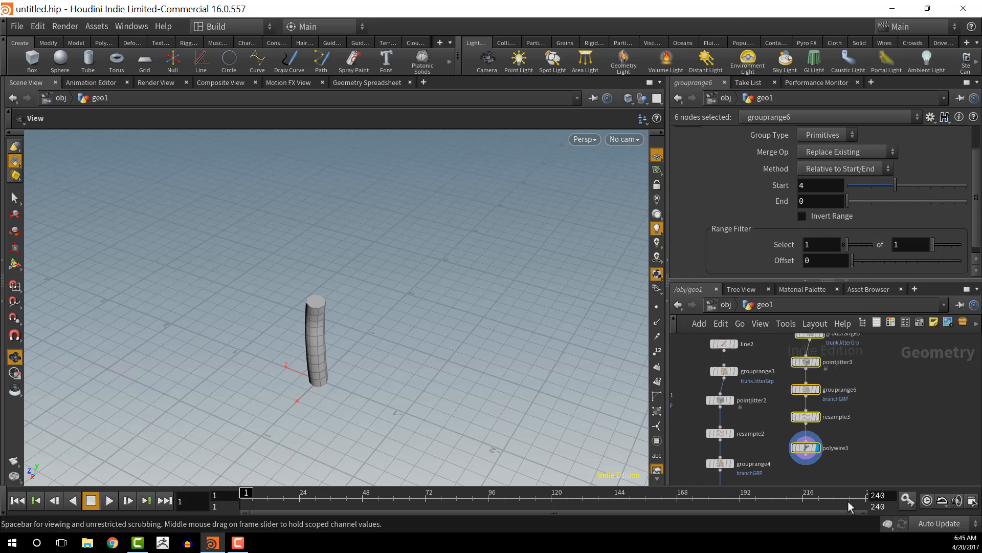
{"action": "middle_click_drag", "start_coordinate": [854, 465], "coordinate": [855, 500]}
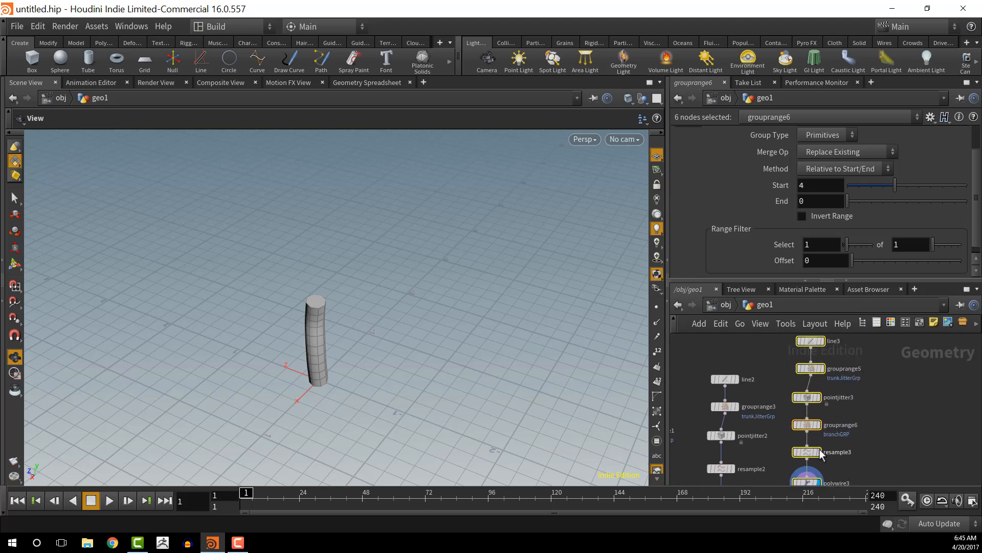
{"action": "left_click", "coordinate": [809, 479]}
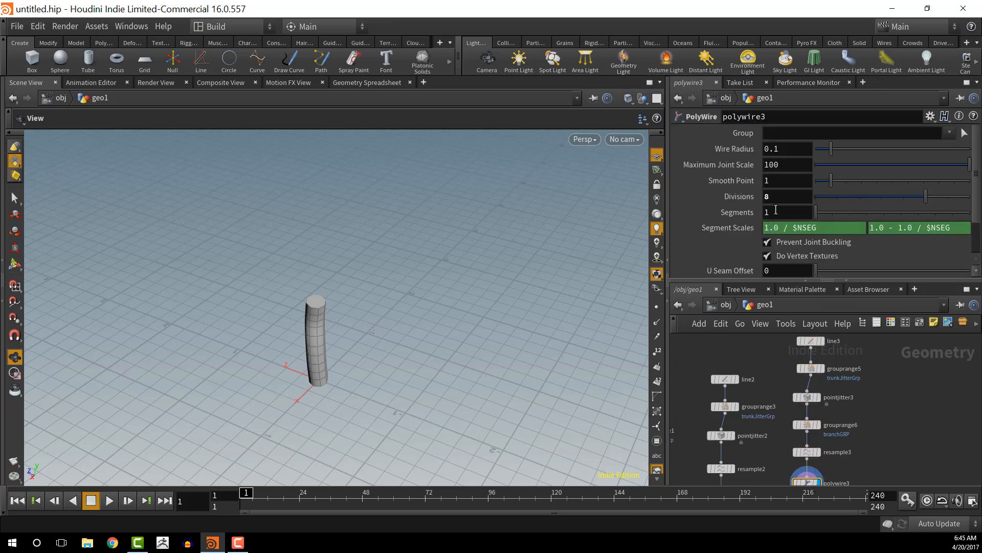
{"action": "double_click", "coordinate": [797, 151]}
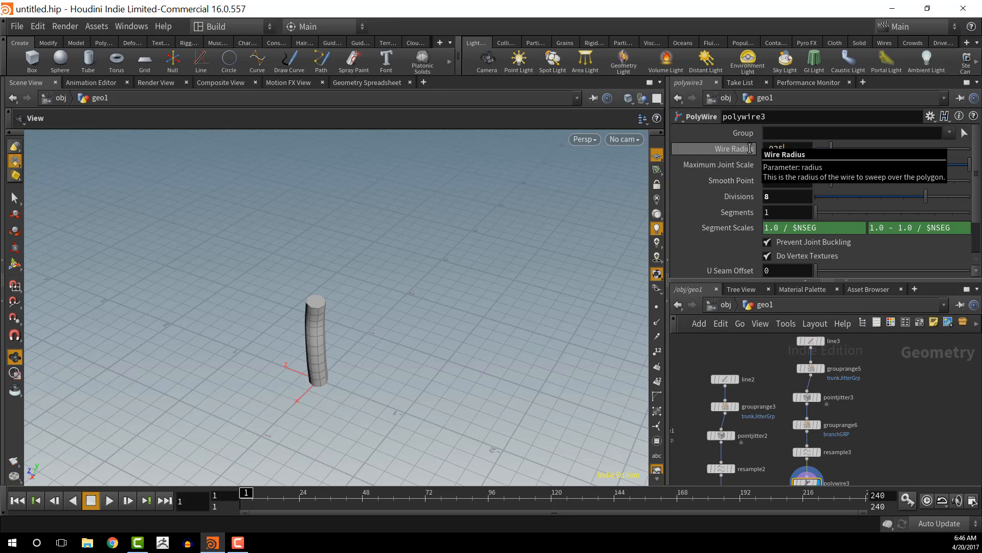
{"action": "key", "text": "Return"}
Add a Copy Stamp node below polywire3 in the third chain
{"action": "middle_click_drag", "start_coordinate": [911, 380], "coordinate": [893, 328]}
{"action": "middle_click_drag", "start_coordinate": [890, 402], "coordinate": [915, 402]}
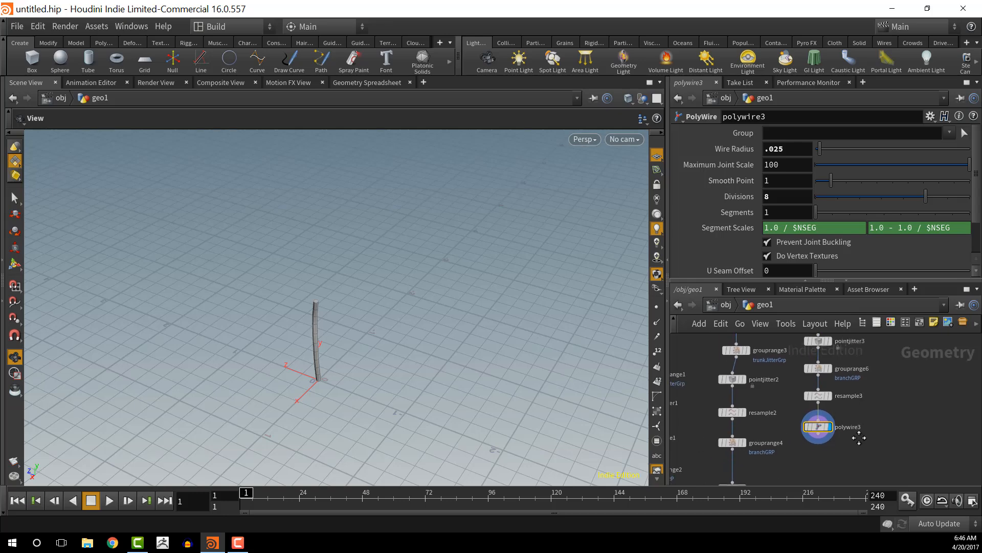
{"action": "middle_click_drag", "start_coordinate": [789, 476], "coordinate": [791, 456]}
{"action": "key", "text": "Tab"}
{"action": "type", "text": "c"}
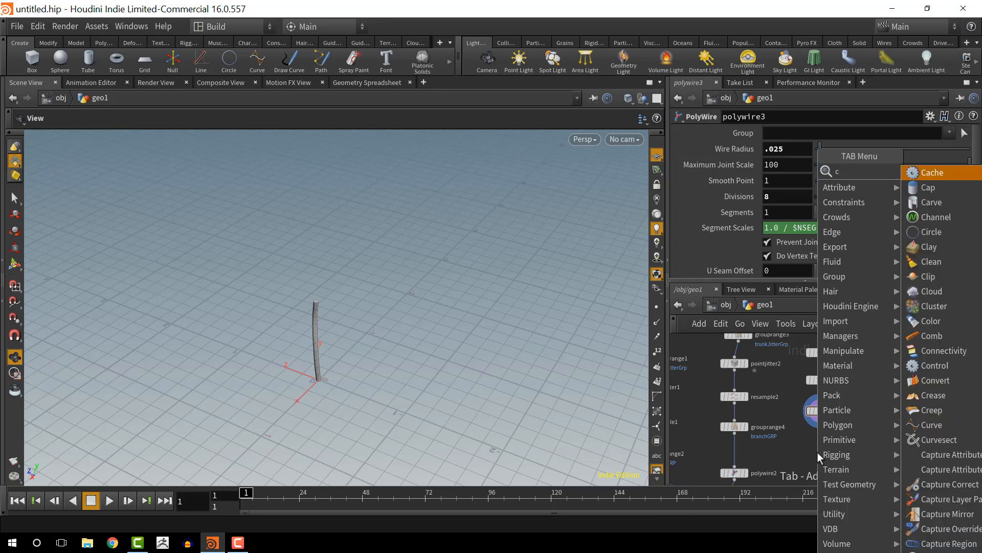
{"action": "type", "text": "opys"}
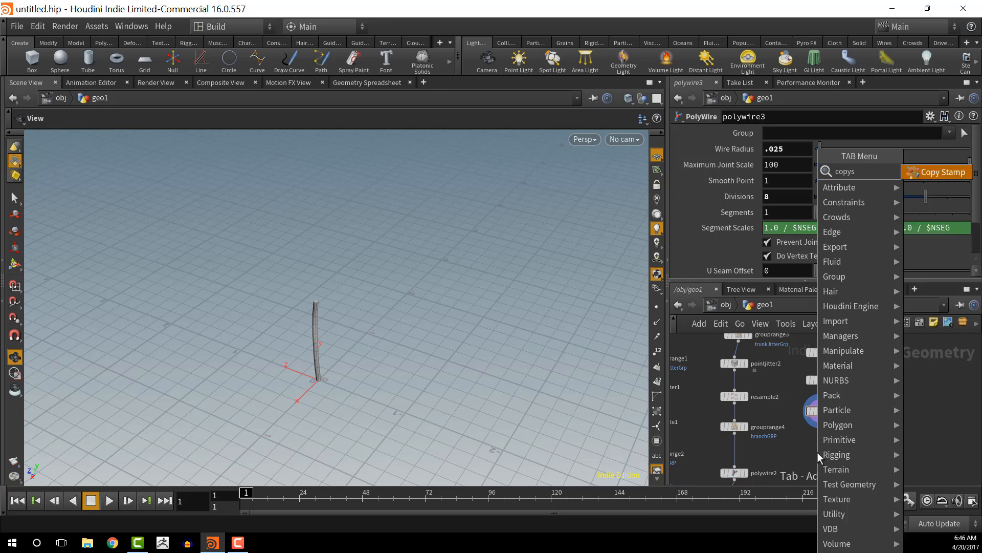
{"action": "key", "text": "Return"}
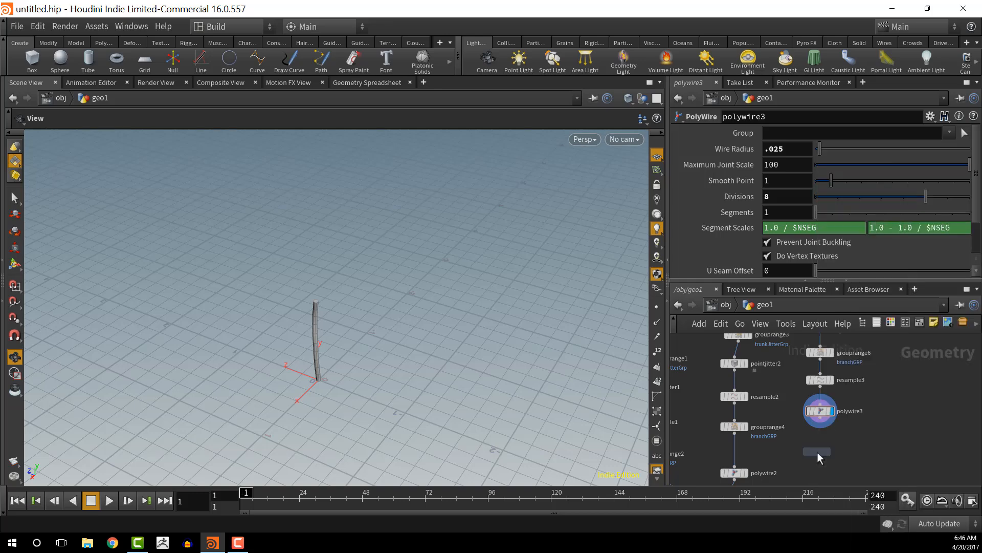
{"action": "left_click", "coordinate": [818, 452]}
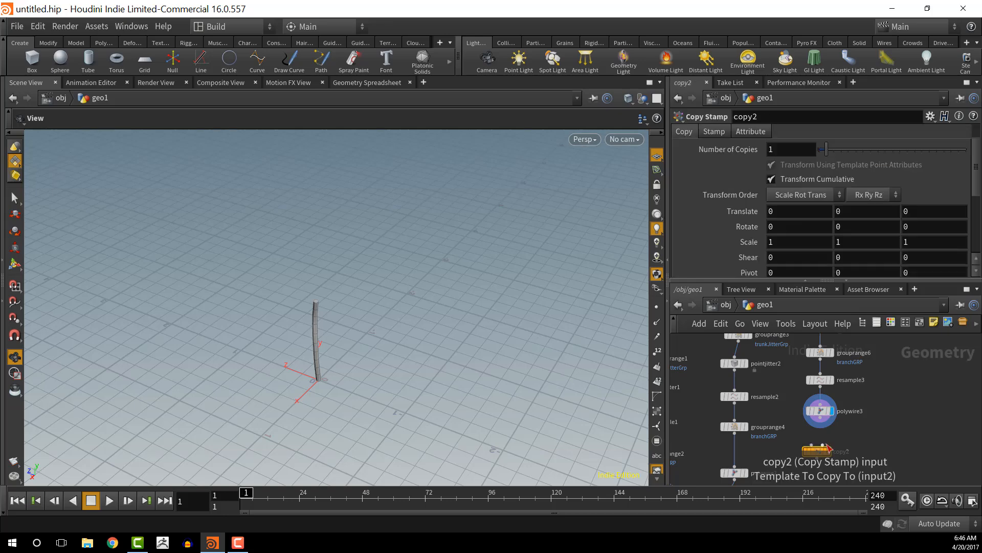
Wire polywire3 into copy2's geometry input and grouprange4 into its template input, and display copy2
{"action": "left_click", "coordinate": [822, 445]}
{"action": "left_click", "coordinate": [735, 433]}
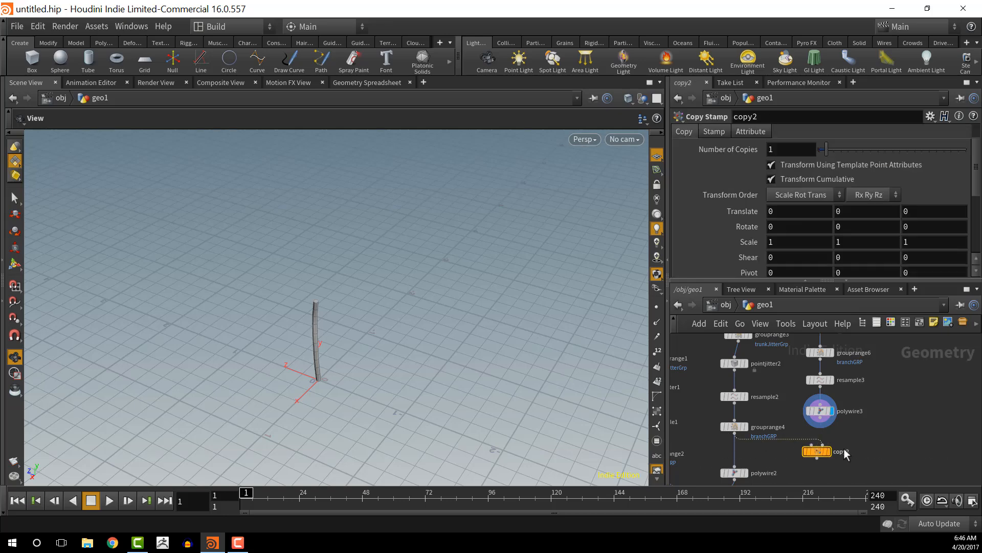
{"action": "left_click", "coordinate": [820, 418]}
{"action": "left_click", "coordinate": [812, 444]}
{"action": "left_click_drag", "start_coordinate": [816, 456], "coordinate": [812, 462]}
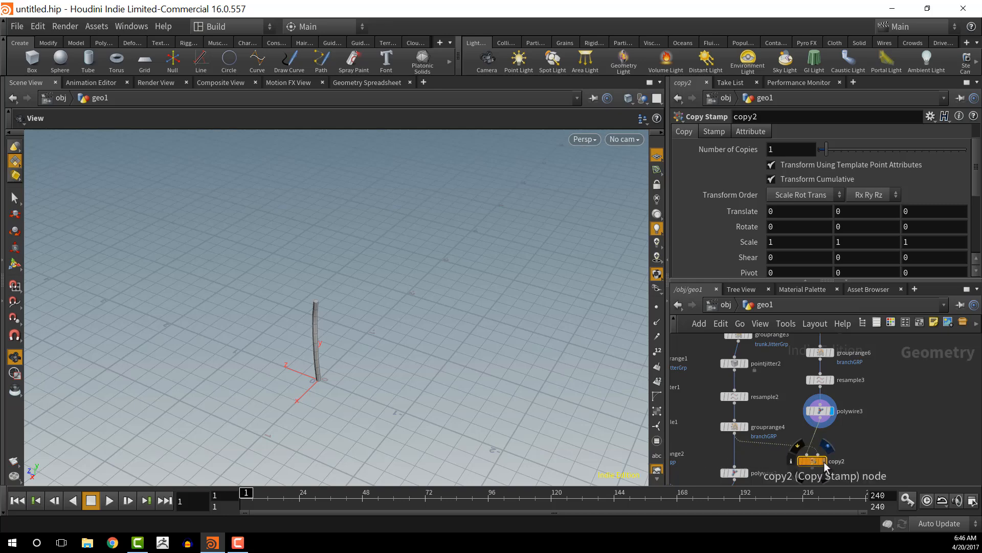
{"action": "left_click", "coordinate": [826, 461]}
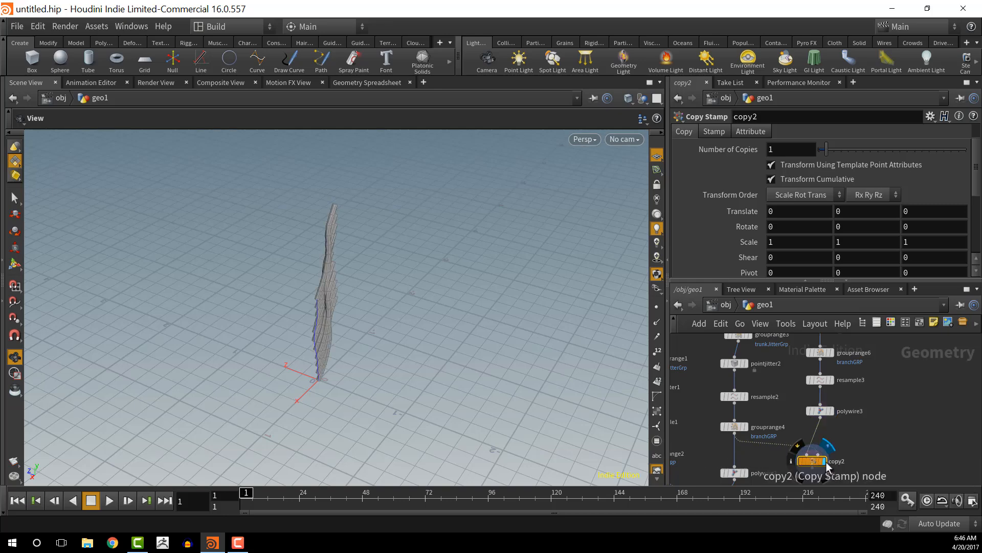
Rename the group created by grouprange4 to twigGRP
{"action": "left_click_drag", "start_coordinate": [525, 381], "coordinate": [722, 329]}
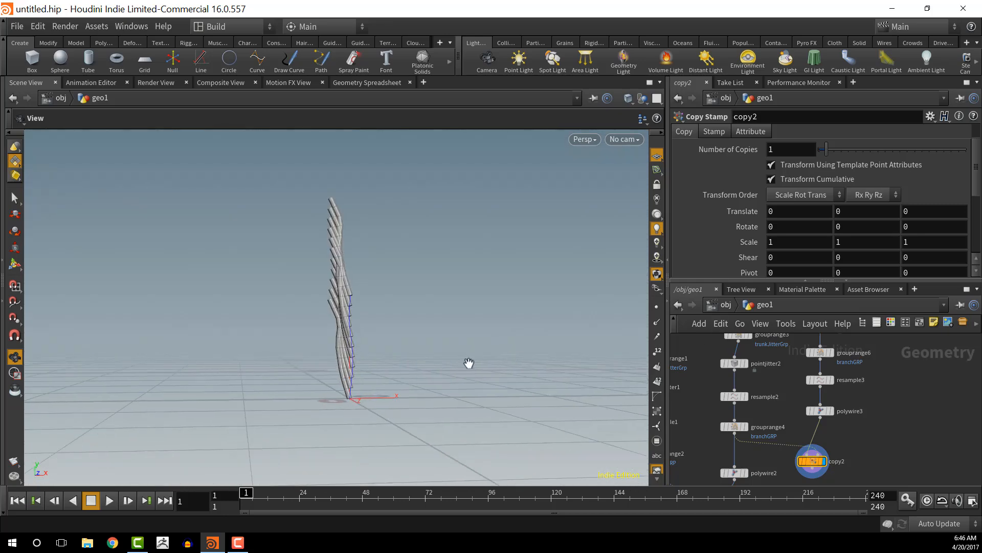
{"action": "scroll", "coordinate": [469, 363], "scroll_direction": "up", "scroll_amount": 4}
{"action": "left_click_drag", "start_coordinate": [459, 377], "coordinate": [500, 377]}
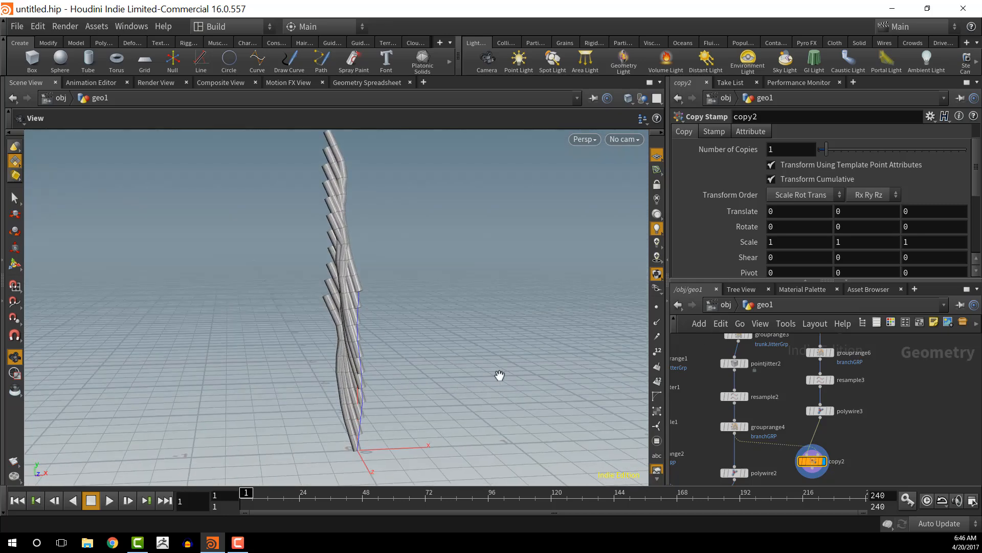
{"action": "left_click", "coordinate": [735, 427]}
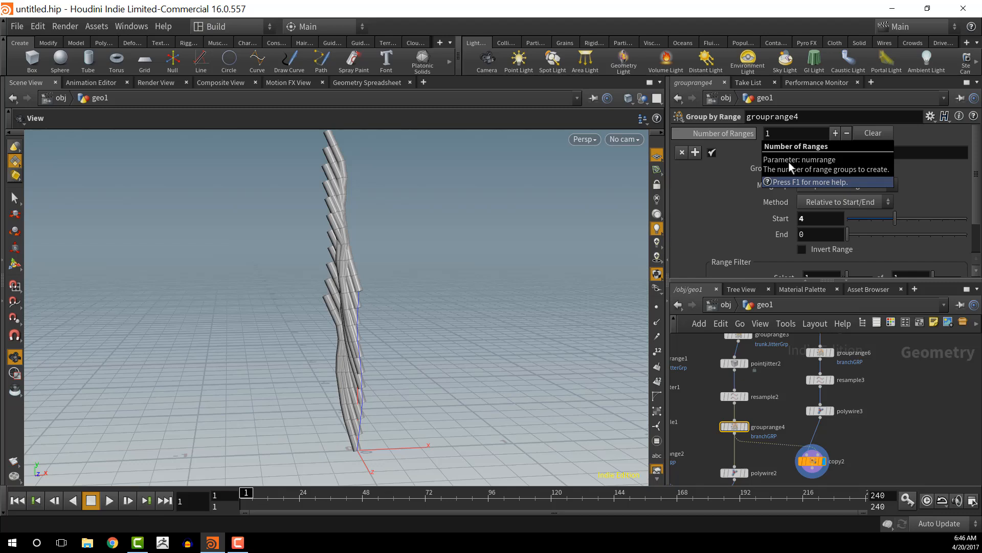
{"action": "scroll", "coordinate": [892, 223], "scroll_direction": "down", "scroll_amount": 1}
{"action": "key", "text": "BackSpace"}
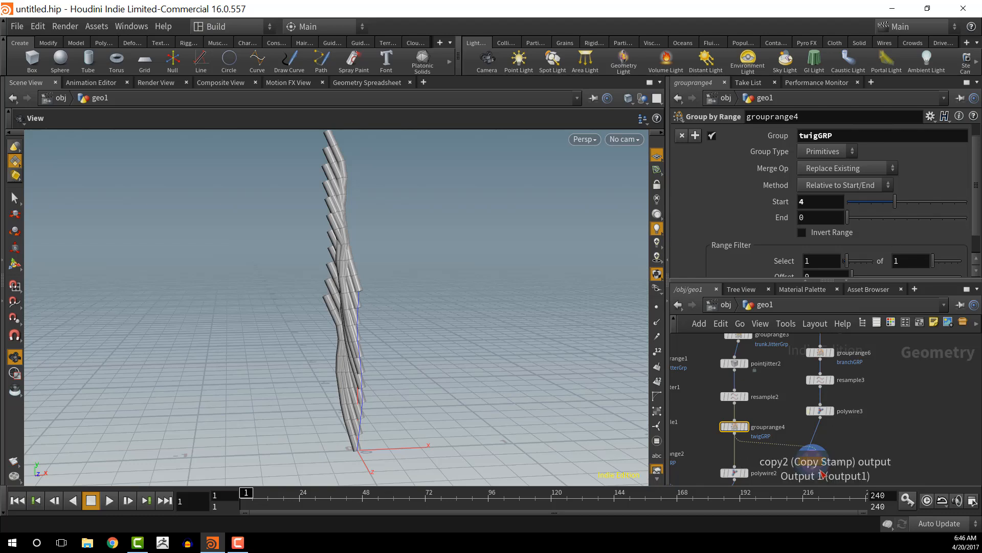
{"action": "left_click", "coordinate": [812, 460]}
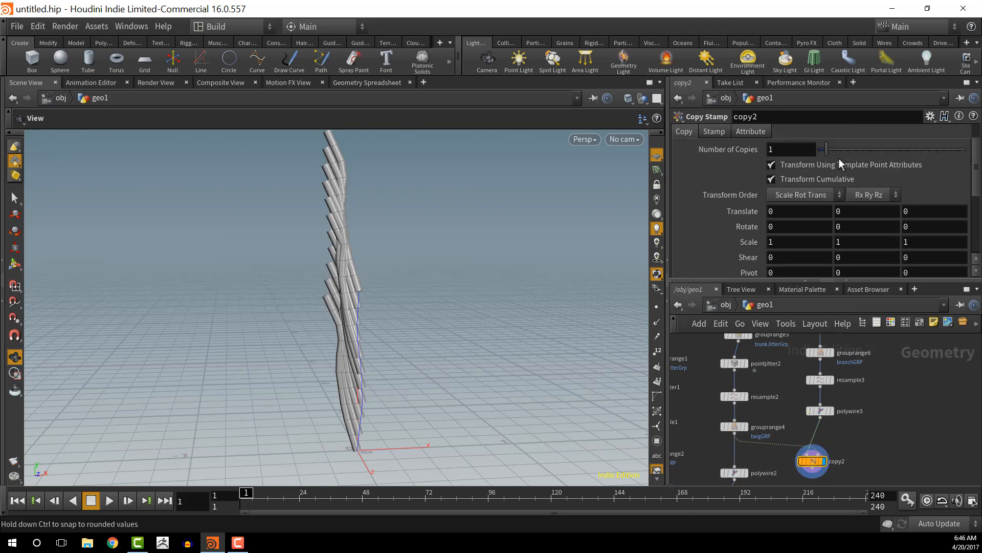
{"action": "scroll", "coordinate": [876, 167], "scroll_direction": "up", "scroll_amount": 1}
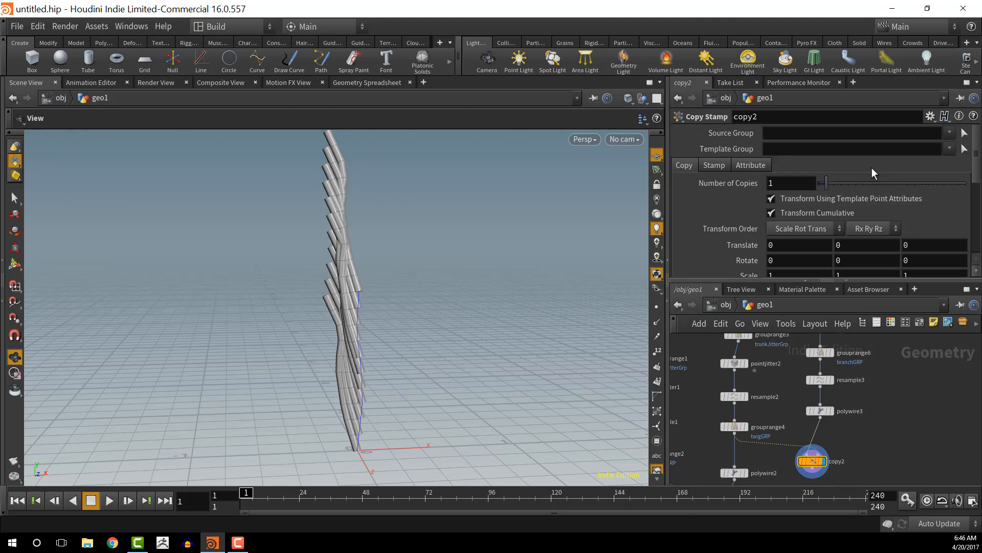
{"action": "left_click", "coordinate": [949, 149]}
Change the Group Type of grouprange4 to Points
{"action": "left_click", "coordinate": [734, 425]}
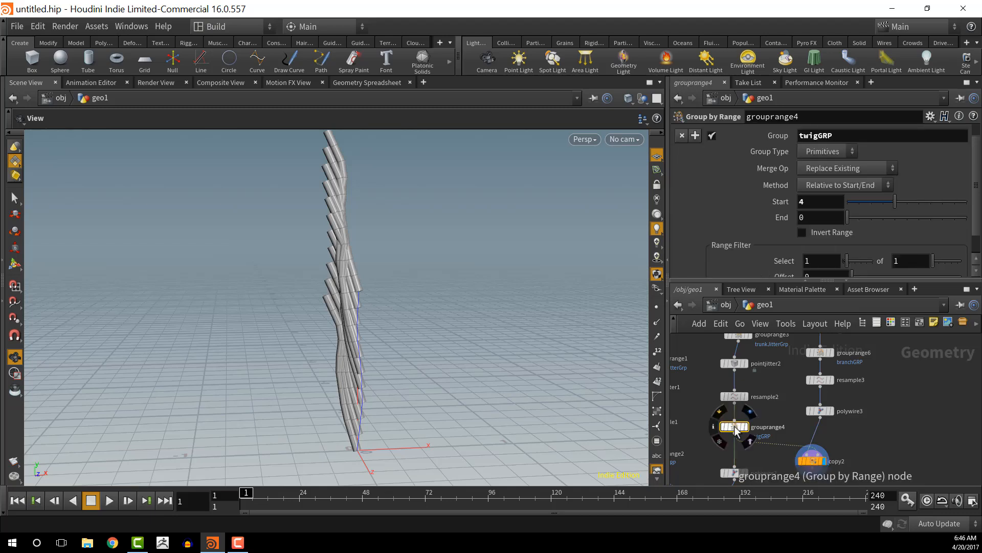
{"action": "left_click", "coordinate": [850, 154]}
{"action": "left_click", "coordinate": [843, 161]}
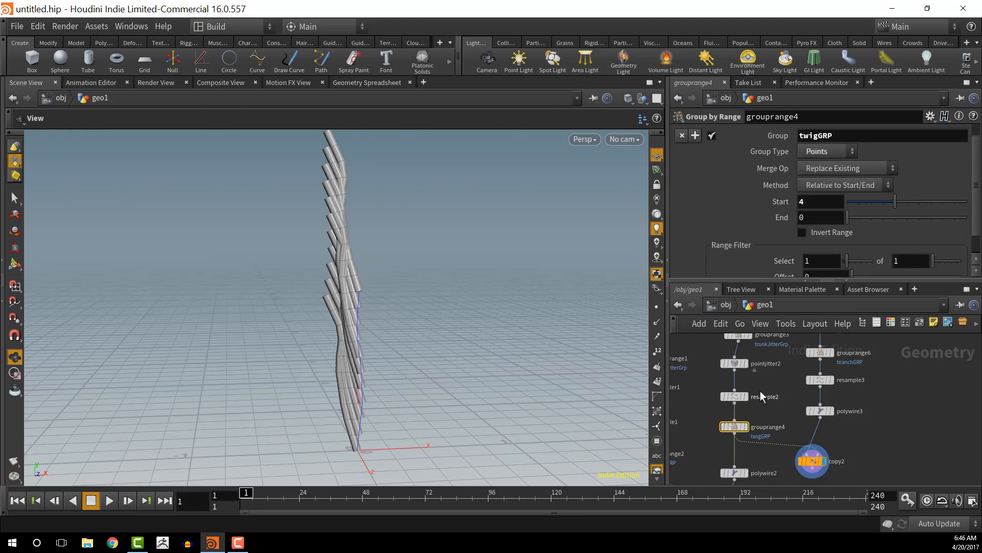
Set copy2's Template Group to twigGRP and make grouprange4's range filter select 1 of 2 points
{"action": "left_click", "coordinate": [814, 462]}
{"action": "left_click", "coordinate": [949, 148]}
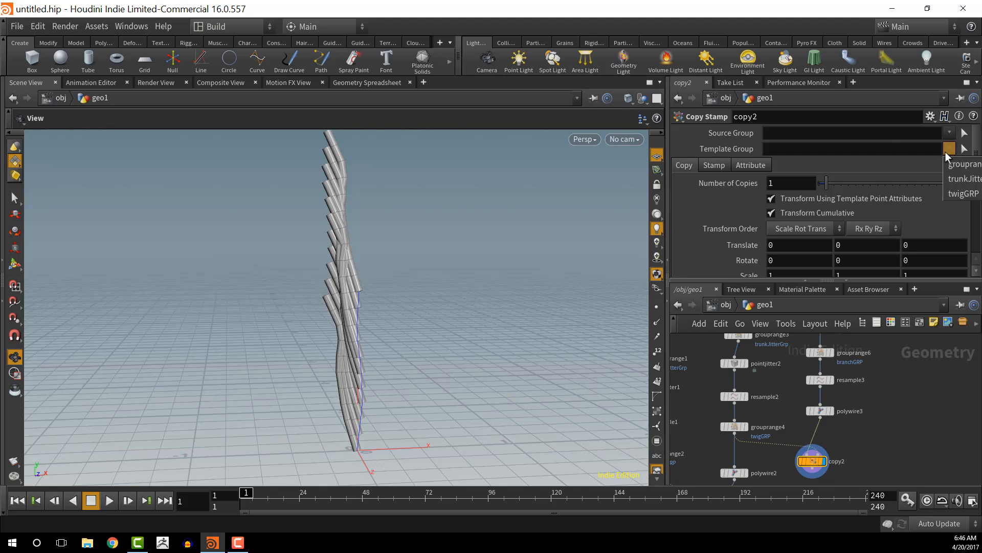
{"action": "left_click", "coordinate": [963, 193]}
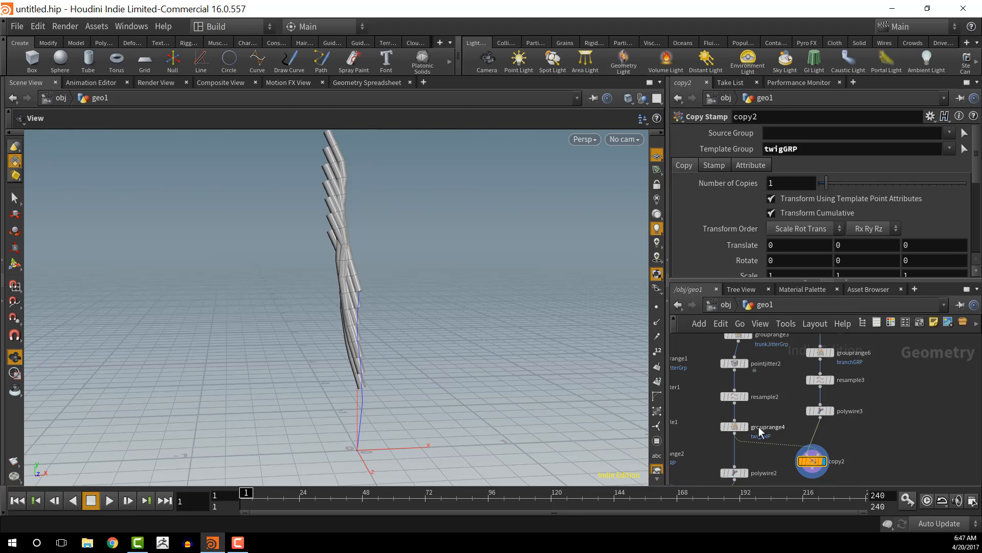
{"action": "left_click", "coordinate": [733, 426]}
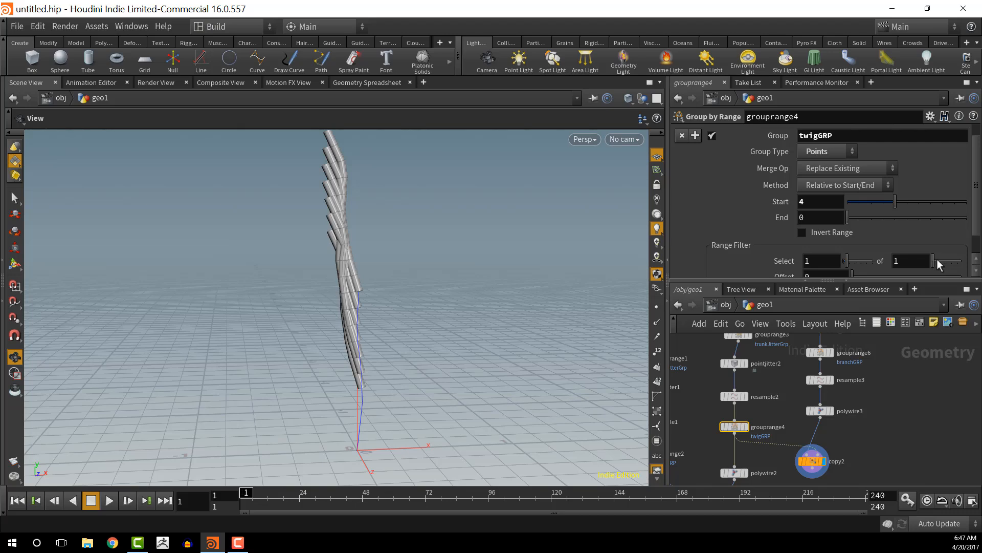
{"action": "left_click_drag", "start_coordinate": [934, 266], "coordinate": [940, 267]}
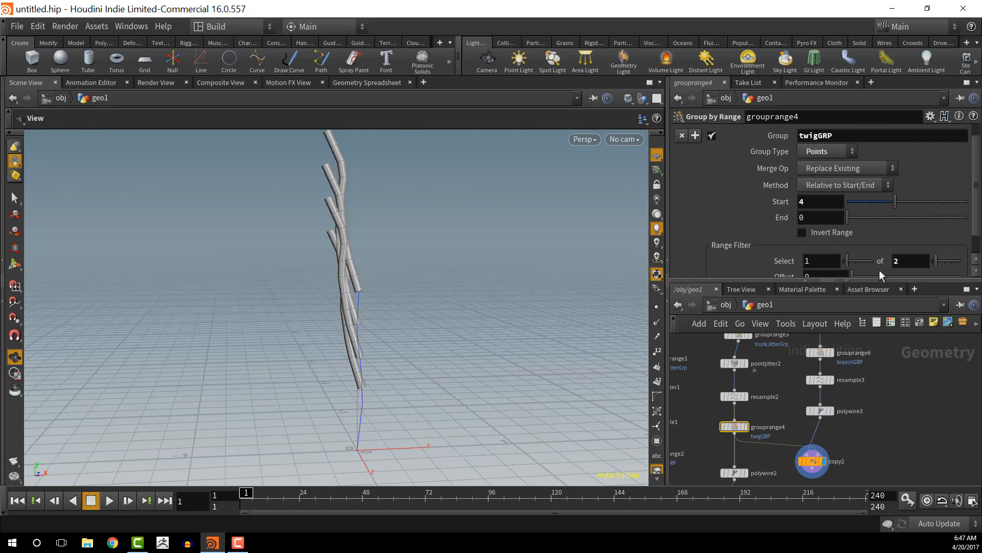
Turn off Transform Cumulative on copy2 and set its X rotation to -50
{"action": "left_click", "coordinate": [812, 460]}
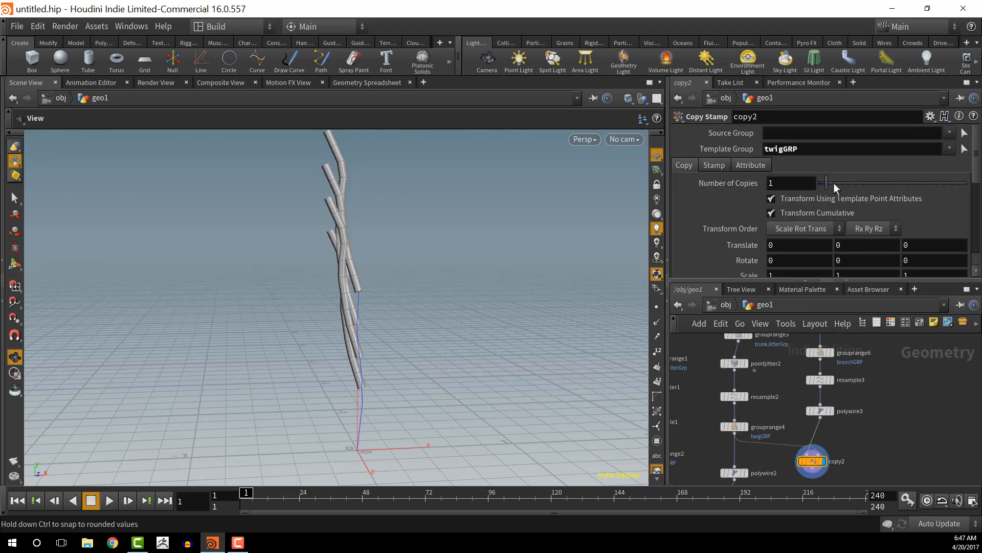
{"action": "left_click", "coordinate": [821, 211]}
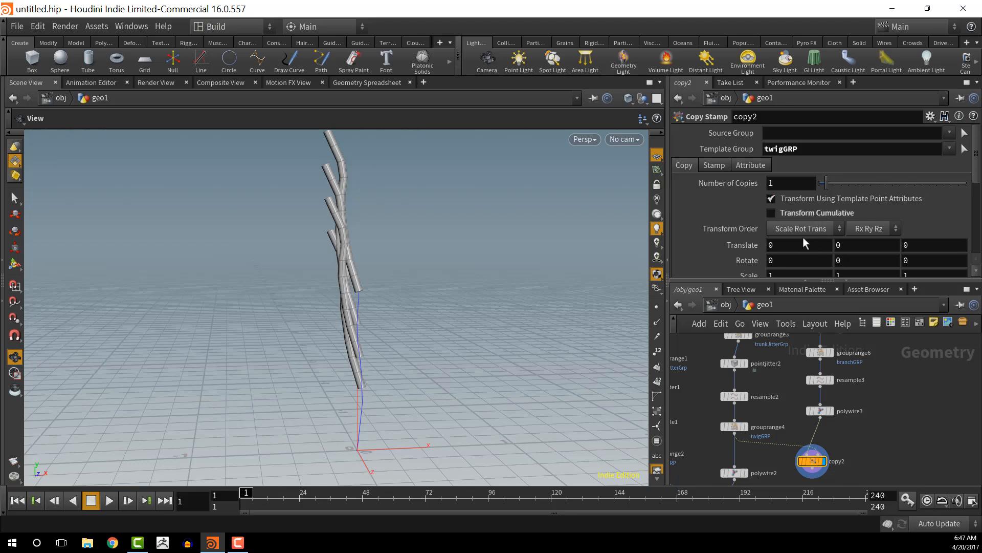
{"action": "scroll", "coordinate": [803, 238], "scroll_direction": "down", "scroll_amount": 2}
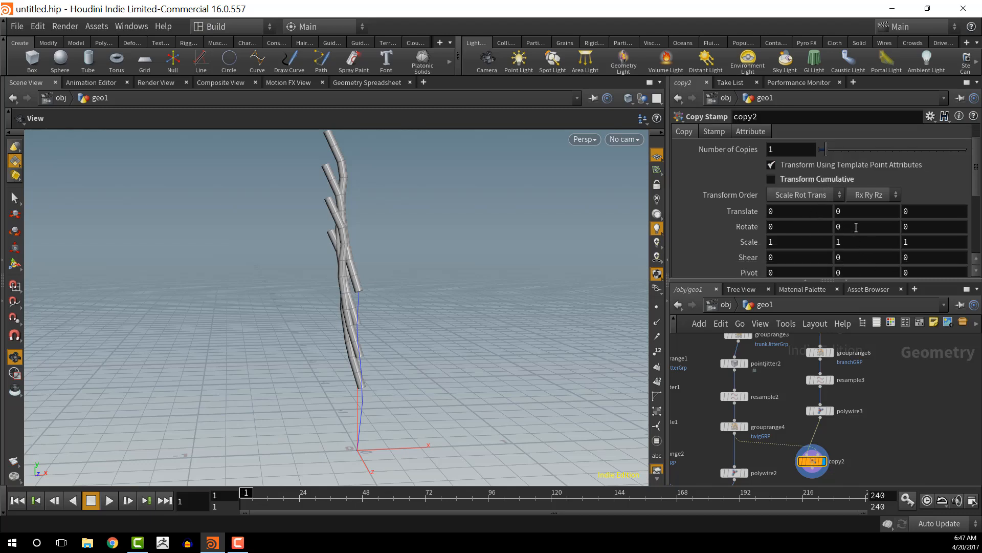
{"action": "middle_click_drag", "start_coordinate": [856, 227], "coordinate": [856, 175]}
{"action": "middle_click_drag", "start_coordinate": [782, 225], "coordinate": [743, 175]}
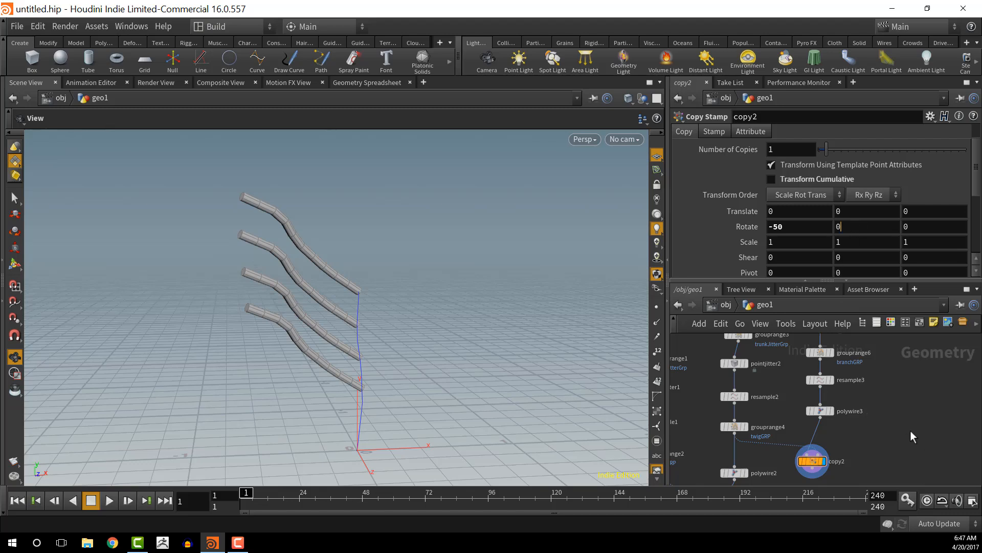
Open the parameters of the copy1 node that hold its Y rotation expression
{"action": "middle_click_drag", "start_coordinate": [911, 431], "coordinate": [942, 400]}
{"action": "middle_click_drag", "start_coordinate": [825, 391], "coordinate": [886, 382]}
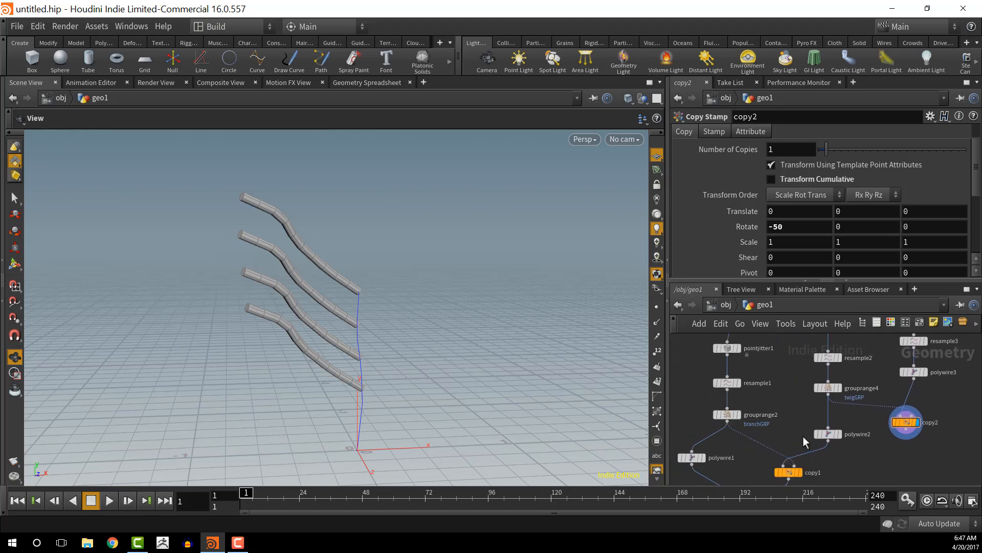
{"action": "middle_click_drag", "start_coordinate": [799, 424], "coordinate": [790, 392]}
{"action": "left_click", "coordinate": [781, 438]}
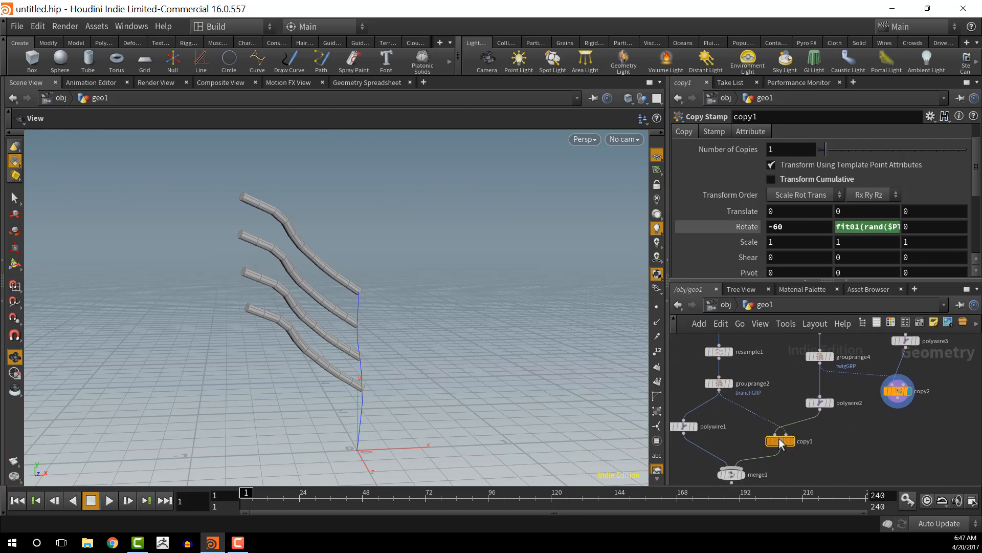
Copy the Y rotation expression fit01(rand($PT*+55.7), 0, 360) from copy1 into the Y rotation of copy2
{"action": "left_click", "coordinate": [864, 225]}
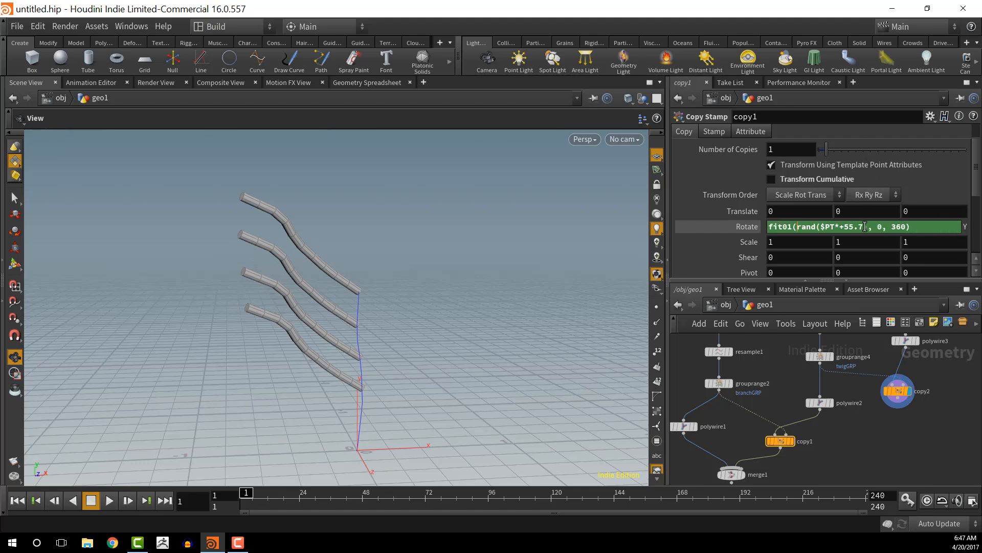
{"action": "left_click_drag", "start_coordinate": [931, 227], "coordinate": [617, 194]}
{"action": "key", "text": "ctrl+c"}
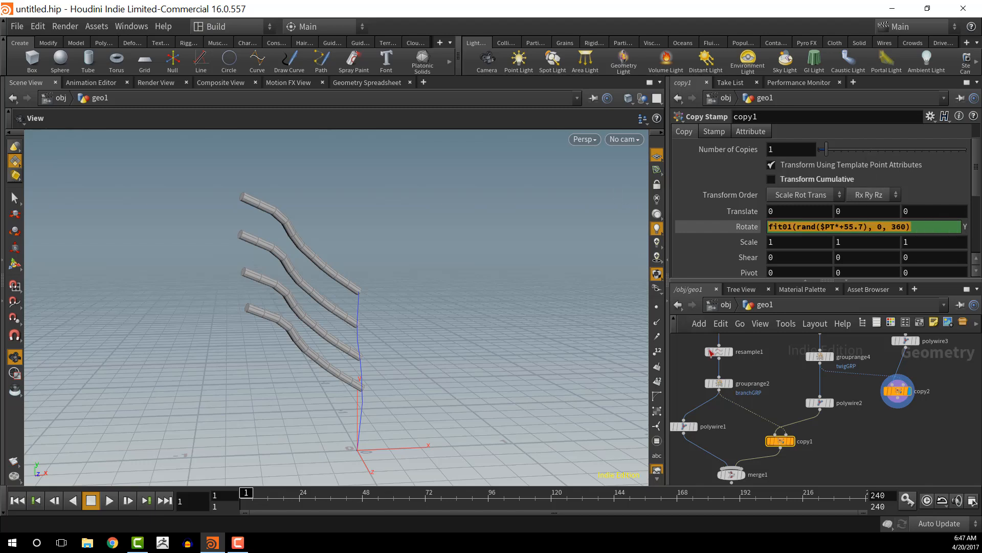
{"action": "left_click", "coordinate": [956, 374]}
{"action": "middle_click_drag", "start_coordinate": [925, 425], "coordinate": [922, 443]}
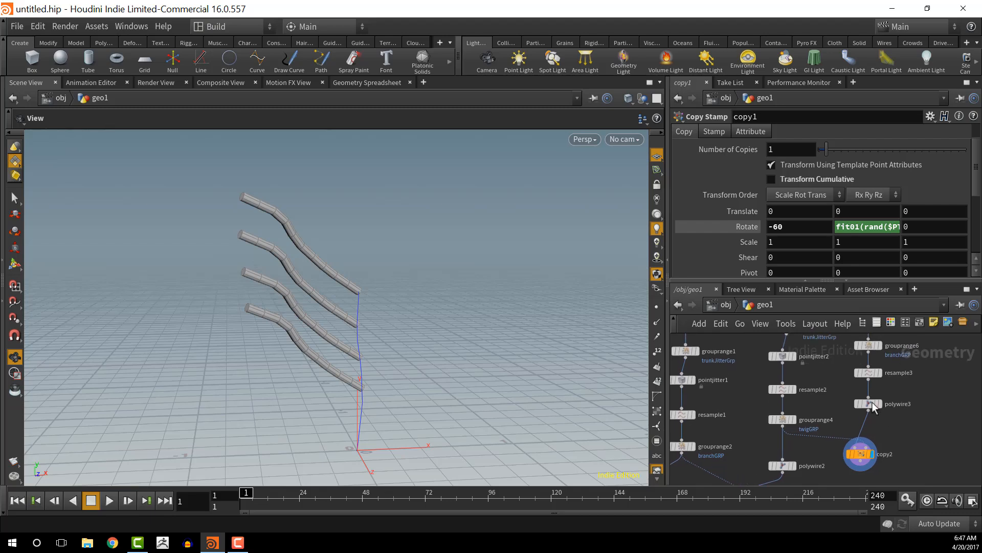
{"action": "left_click", "coordinate": [868, 404]}
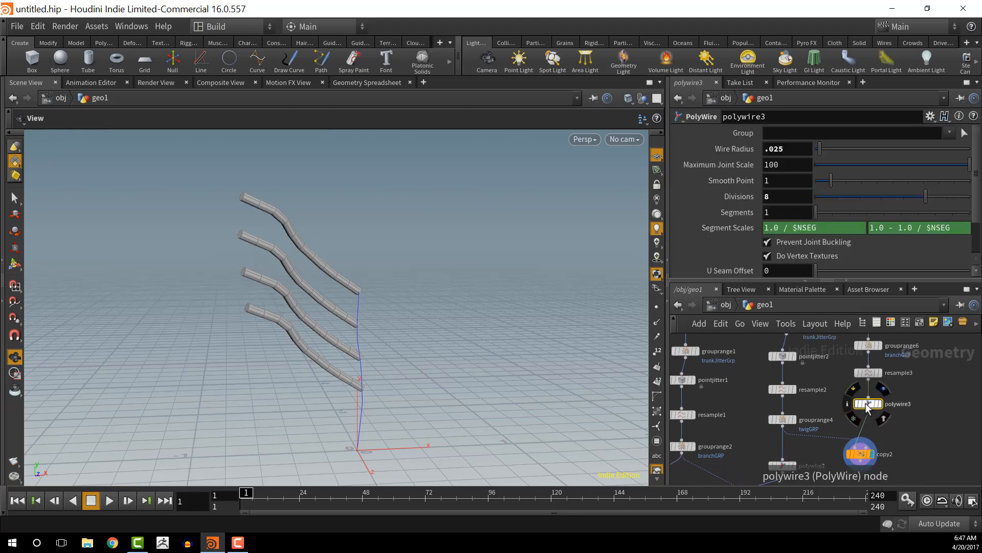
{"action": "left_click", "coordinate": [858, 454]}
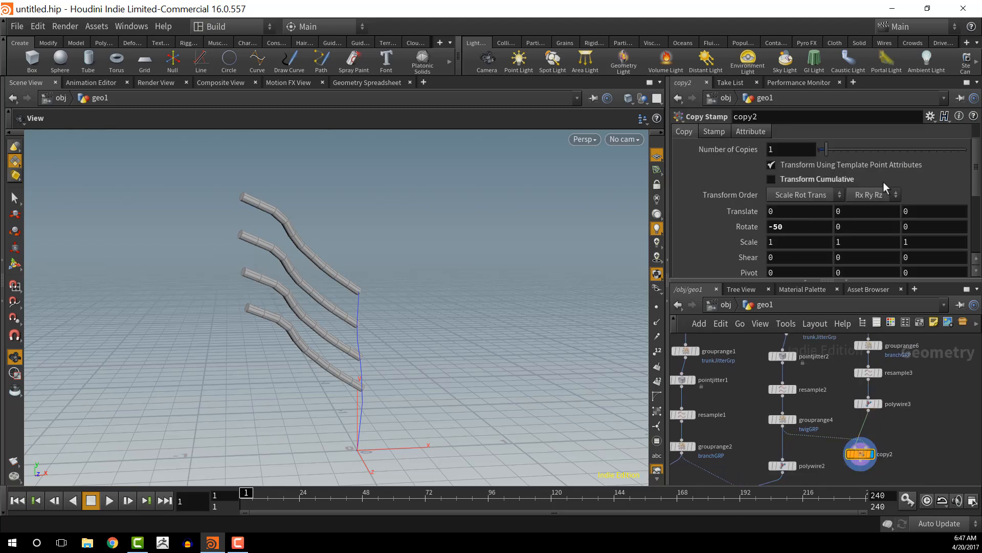
{"action": "key", "text": "ctrl+v"}
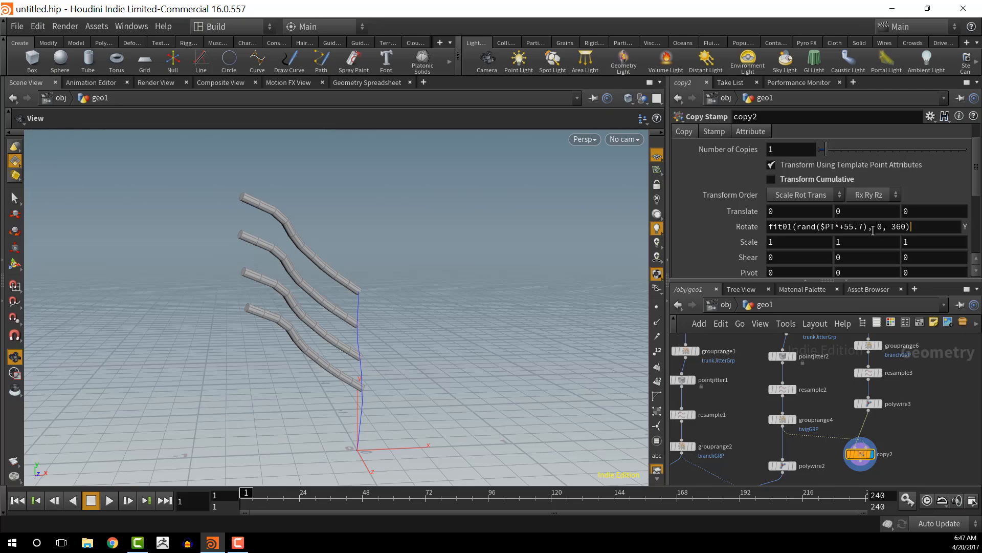
{"action": "key", "text": "Return"}
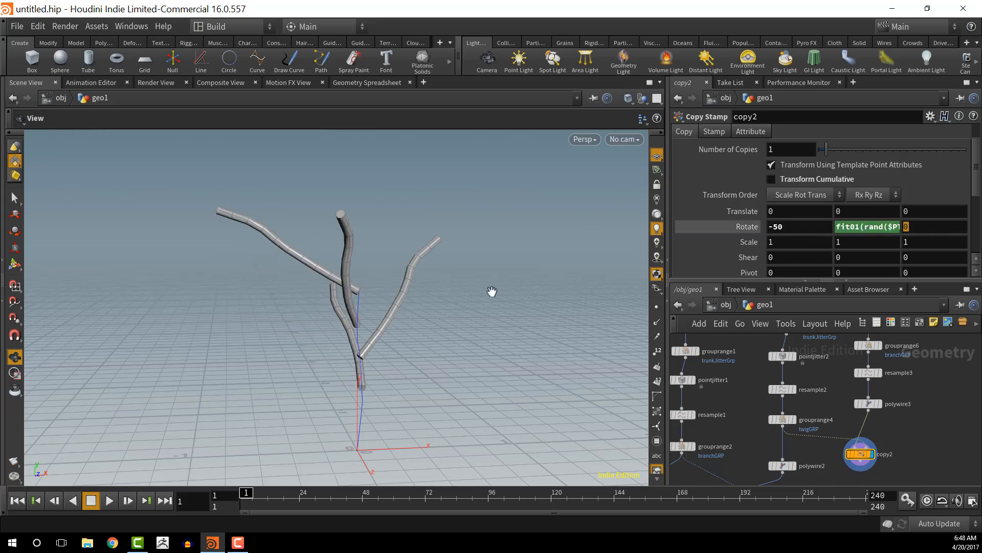
{"action": "left_click_drag", "start_coordinate": [492, 291], "coordinate": [536, 344]}
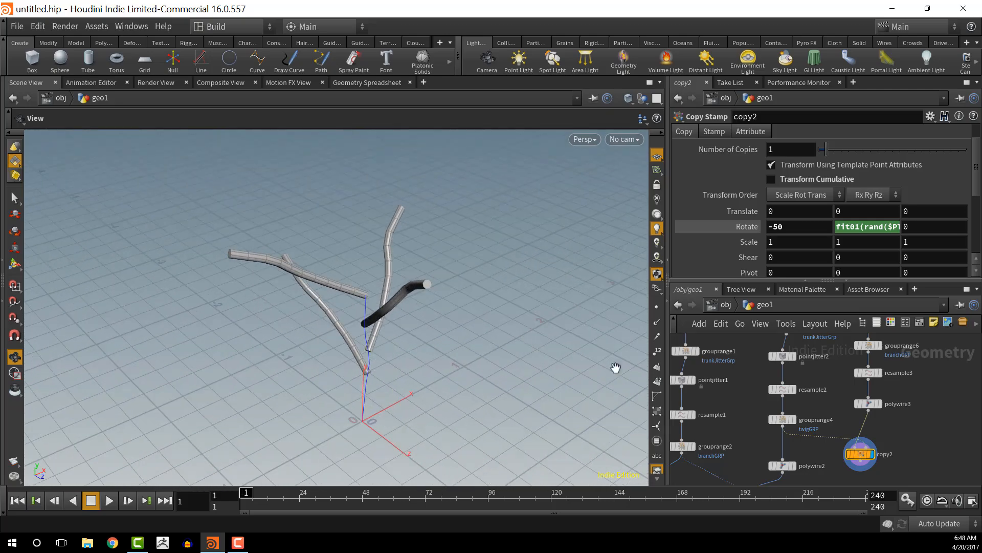
Add a Merge node and insert it into the connection between polywire2 and copy1
{"action": "middle_click_drag", "start_coordinate": [941, 451], "coordinate": [930, 395]}
{"action": "key", "text": "Tab"}
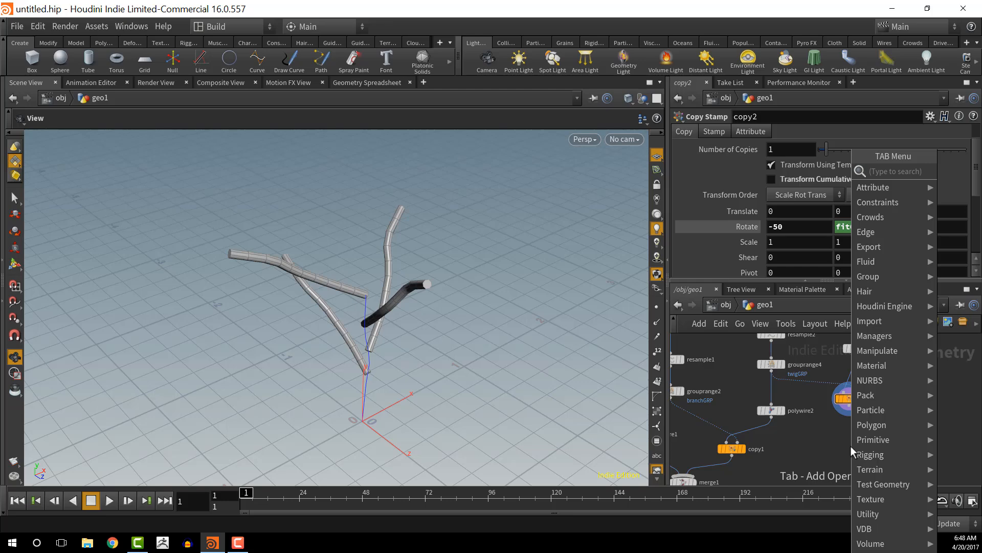
{"action": "type", "text": "mer"}
{"action": "key", "text": "Return"}
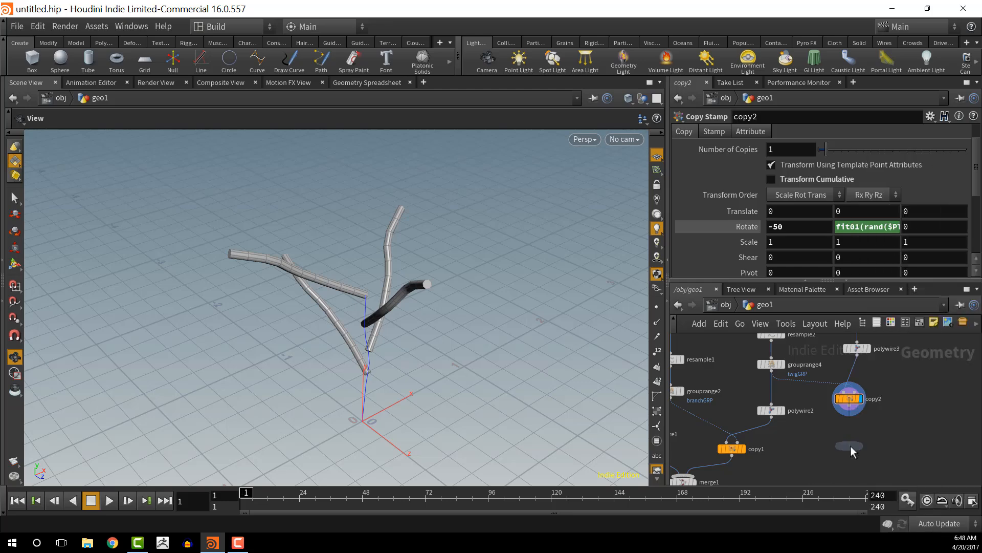
{"action": "left_click", "coordinate": [829, 444]}
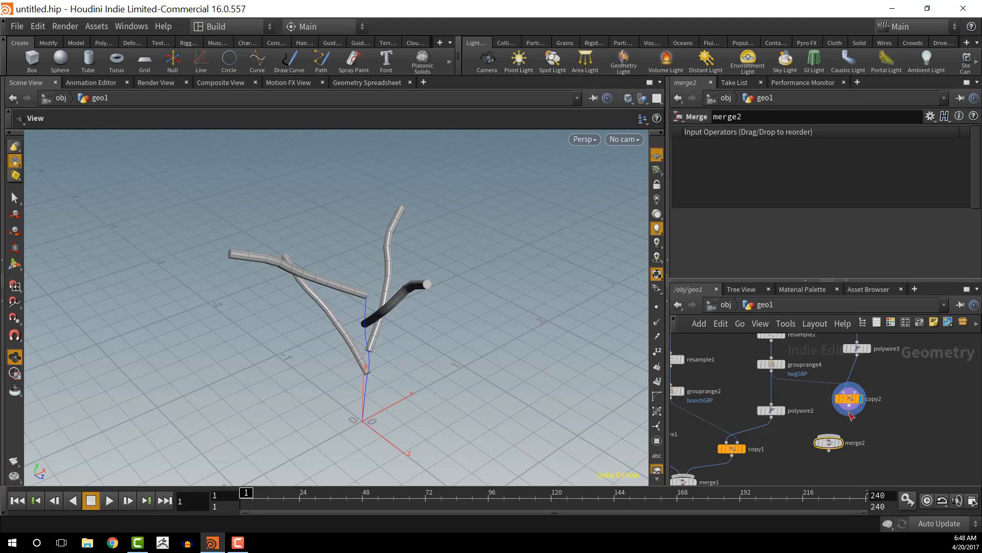
{"action": "left_click", "coordinate": [850, 414]}
{"action": "left_click", "coordinate": [829, 436]}
{"action": "left_click_drag", "start_coordinate": [830, 444], "coordinate": [763, 433]}
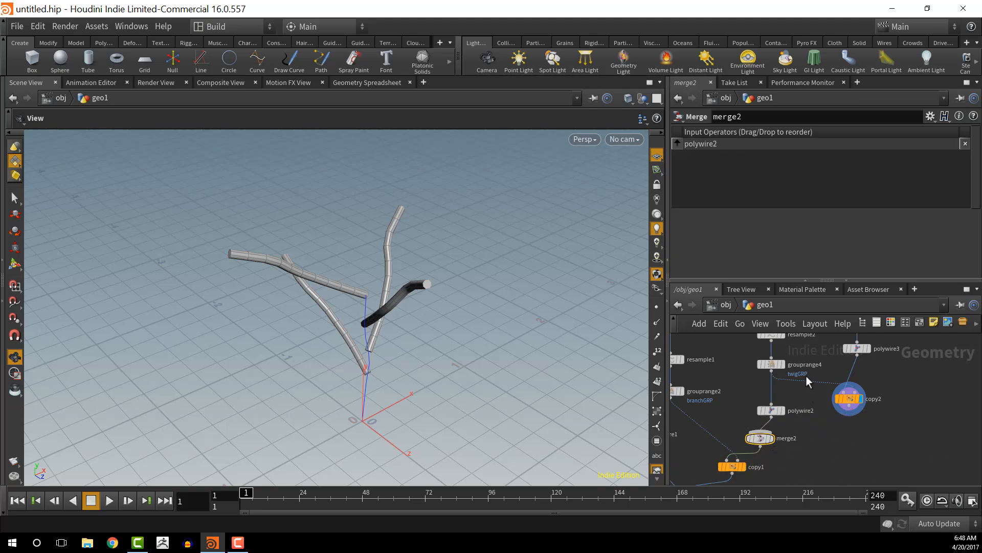
Connect the output of copy2 to merge2 and display copy1 to view the combined branches and twigs
{"action": "left_click", "coordinate": [850, 414]}
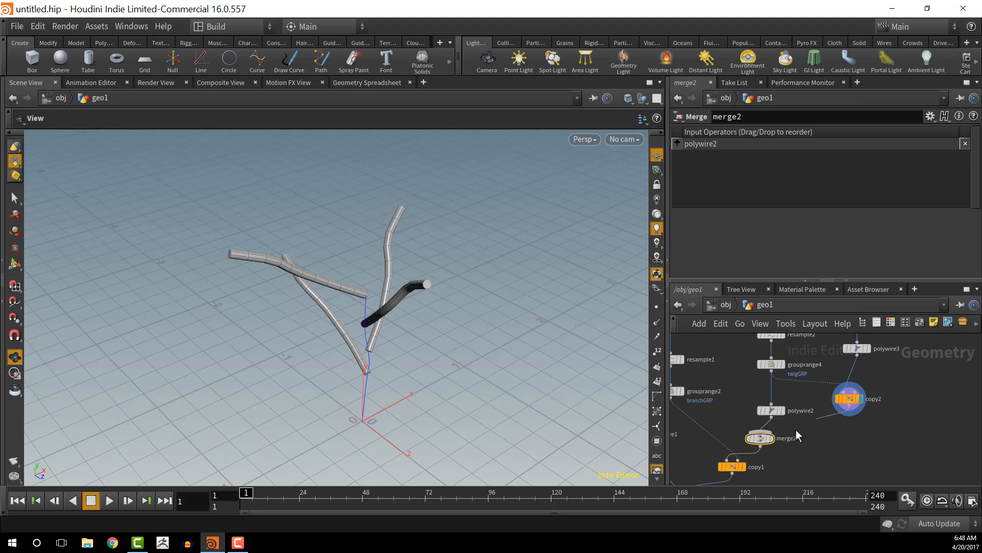
{"action": "left_click", "coordinate": [761, 435]}
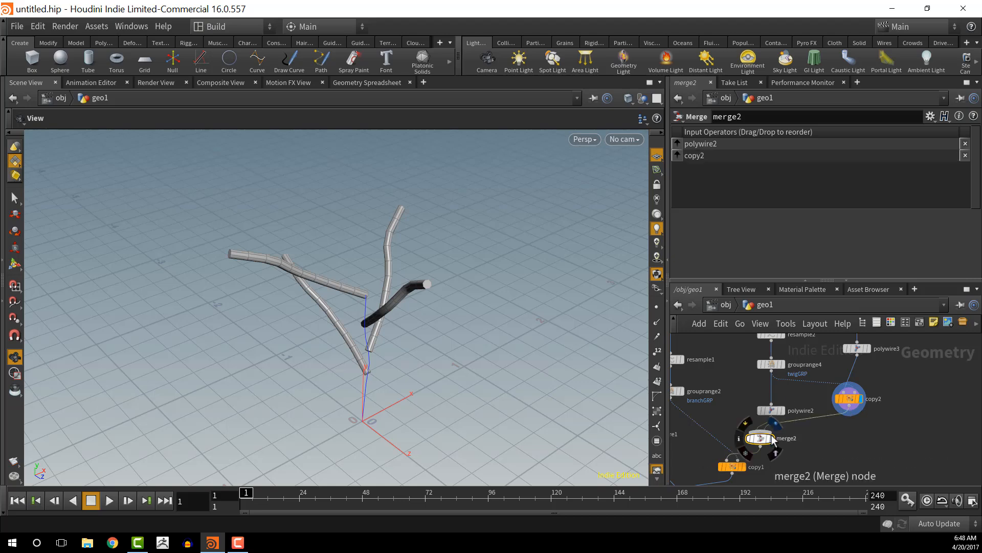
{"action": "left_click", "coordinate": [745, 466]}
{"action": "left_click_drag", "start_coordinate": [519, 309], "coordinate": [570, 310]}
Display the merge1 node and examine how the twigs sit on the branches of the whole tree
{"action": "middle_click_drag", "start_coordinate": [777, 410], "coordinate": [812, 365]}
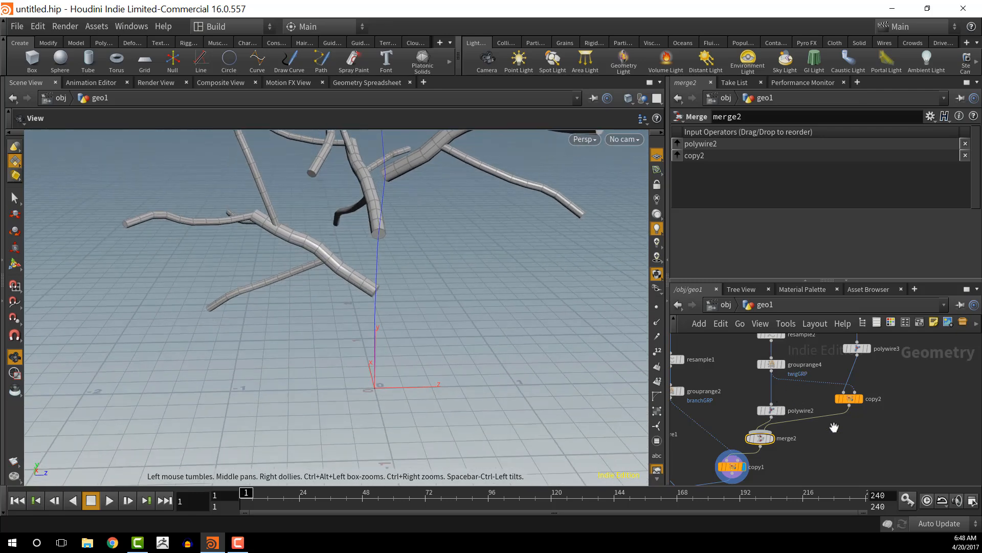
{"action": "middle_click_drag", "start_coordinate": [856, 430], "coordinate": [971, 381]}
{"action": "scroll", "coordinate": [972, 381], "scroll_direction": "down", "scroll_amount": 2}
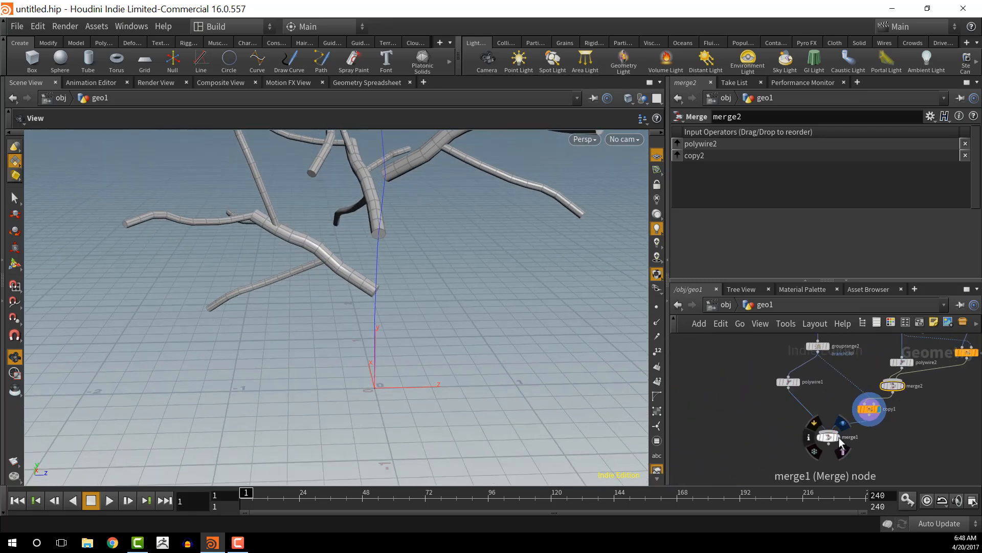
{"action": "left_click", "coordinate": [840, 437]}
{"action": "mouse_move", "coordinate": [503, 325]}
{"action": "left_mouse_down"}
{"action": "mouse_move", "coordinate": [477, 397]}
{"action": "mouse_move", "coordinate": [415, 358]}
{"action": "mouse_move", "coordinate": [529, 408]}
{"action": "mouse_move", "coordinate": [512, 325]}
{"action": "left_mouse_up"}
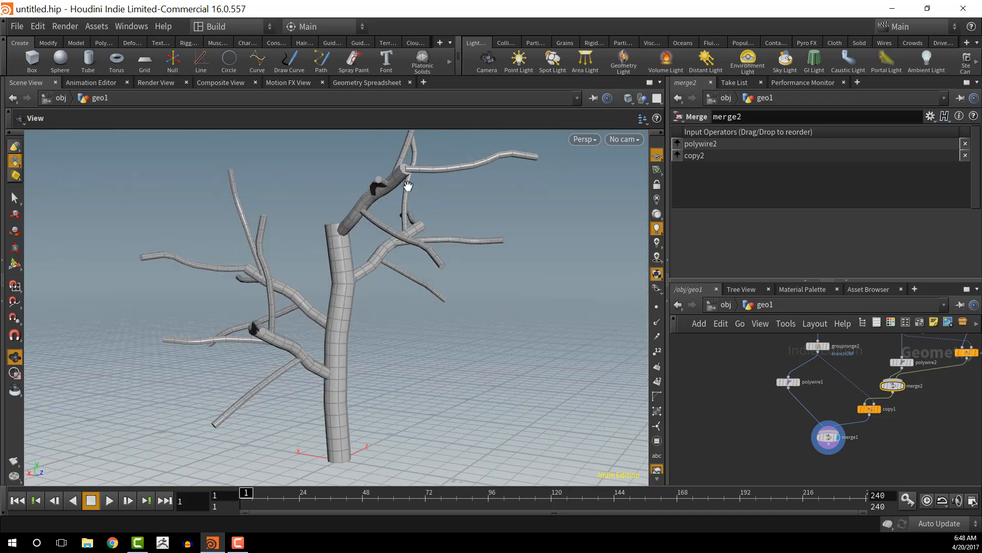
{"action": "left_click_drag", "start_coordinate": [438, 268], "coordinate": [518, 303]}
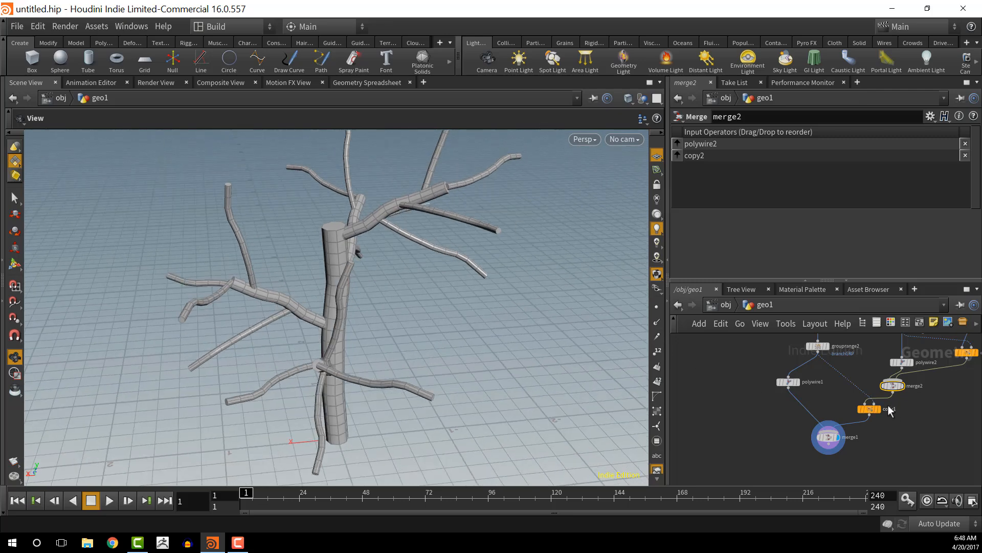
Add a Grid node in the empty network space beside the third line branch and display it
{"action": "middle_click_drag", "start_coordinate": [889, 404], "coordinate": [711, 467]}
{"action": "middle_click_drag", "start_coordinate": [850, 405], "coordinate": [849, 437]}
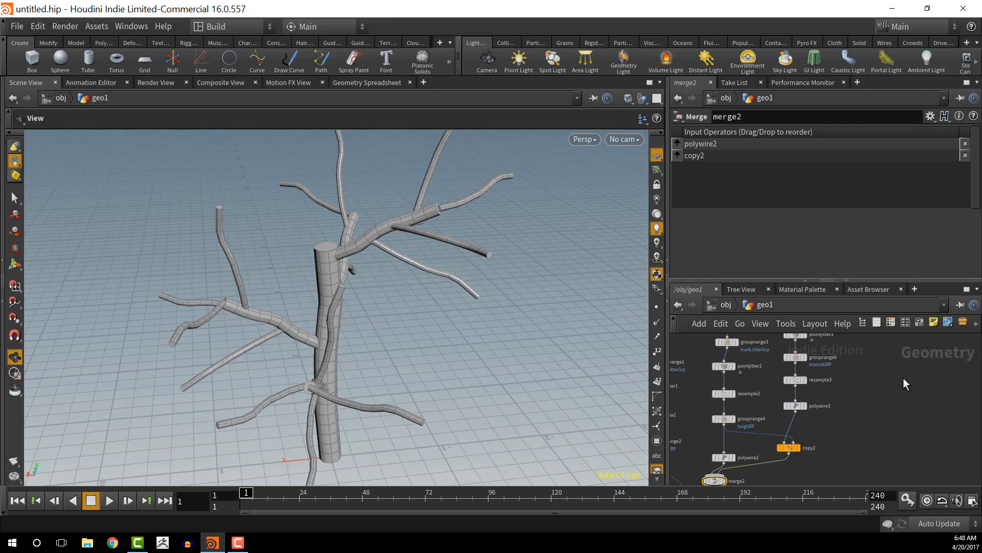
{"action": "scroll", "coordinate": [901, 404], "scroll_direction": "down", "scroll_amount": 3}
{"action": "middle_click_drag", "start_coordinate": [900, 413], "coordinate": [901, 394]}
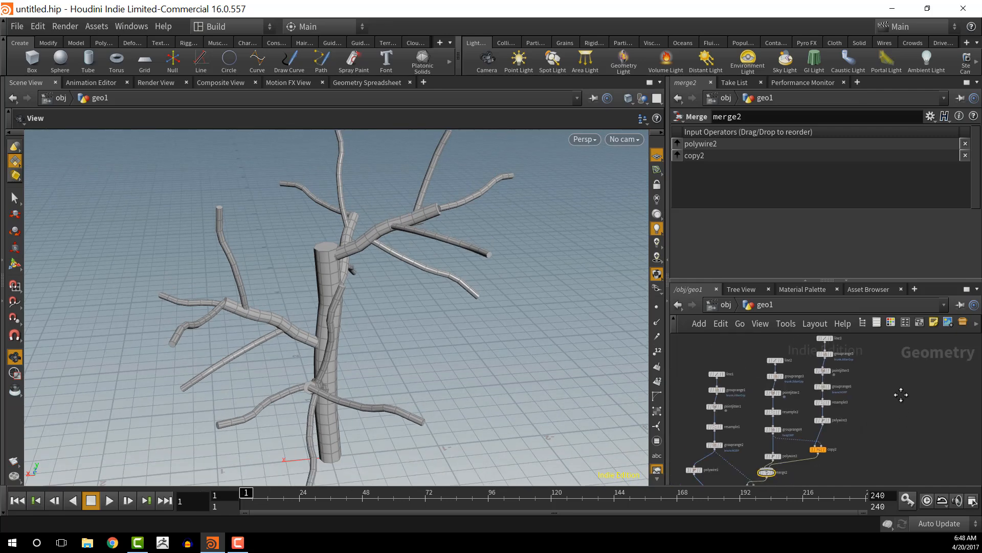
{"action": "key", "text": "Tab"}
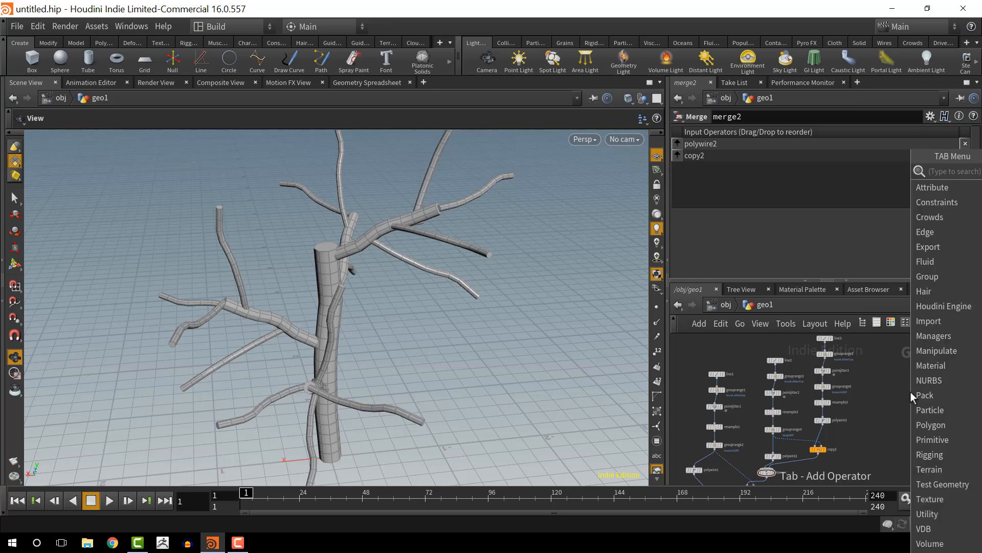
{"action": "type", "text": "gri"}
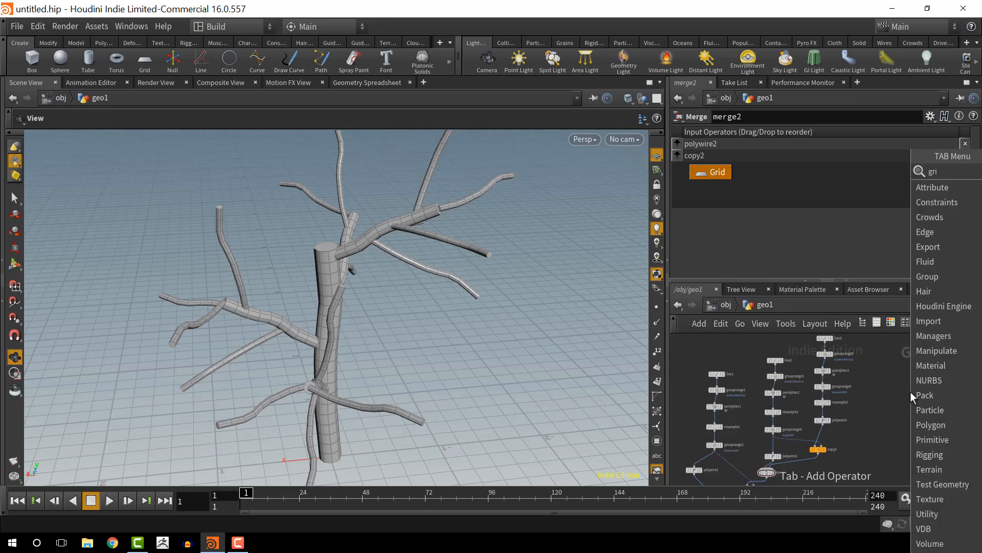
{"action": "key", "text": "Return"}
{"action": "left_click", "coordinate": [890, 385]}
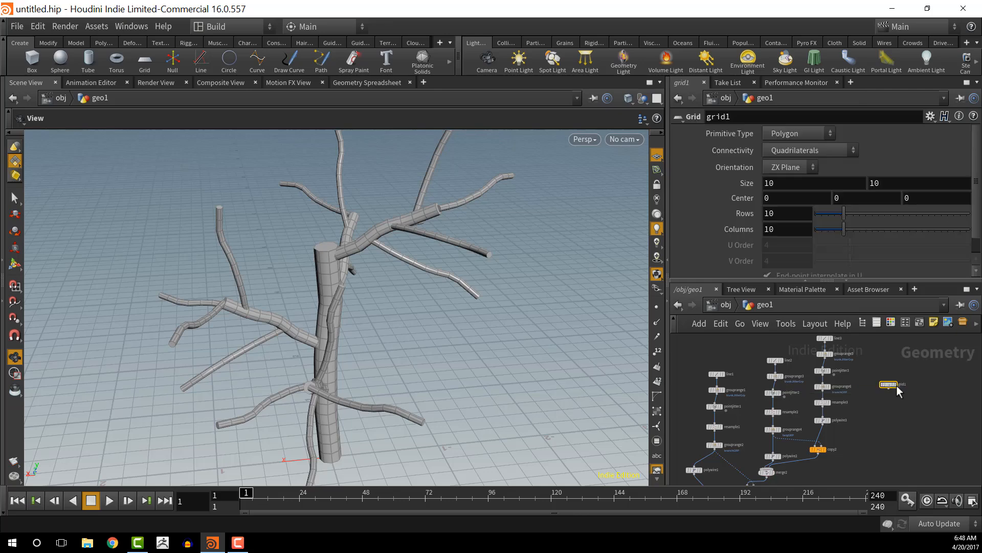
{"action": "left_click", "coordinate": [897, 385]}
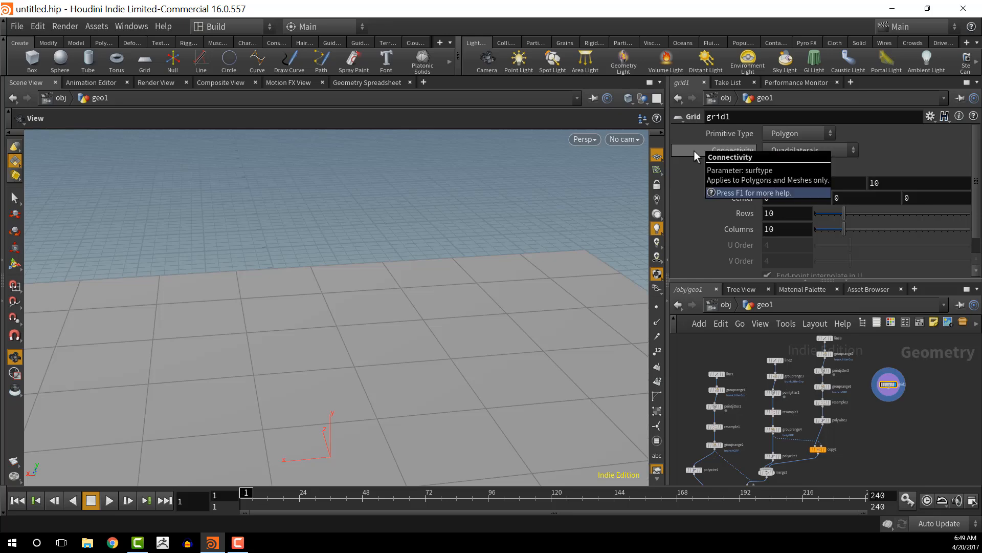
Set the grid's size to 1 by 1
{"action": "type", "text": "1"}
{"action": "key", "text": "Tab"}
{"action": "type", "text": "1"}
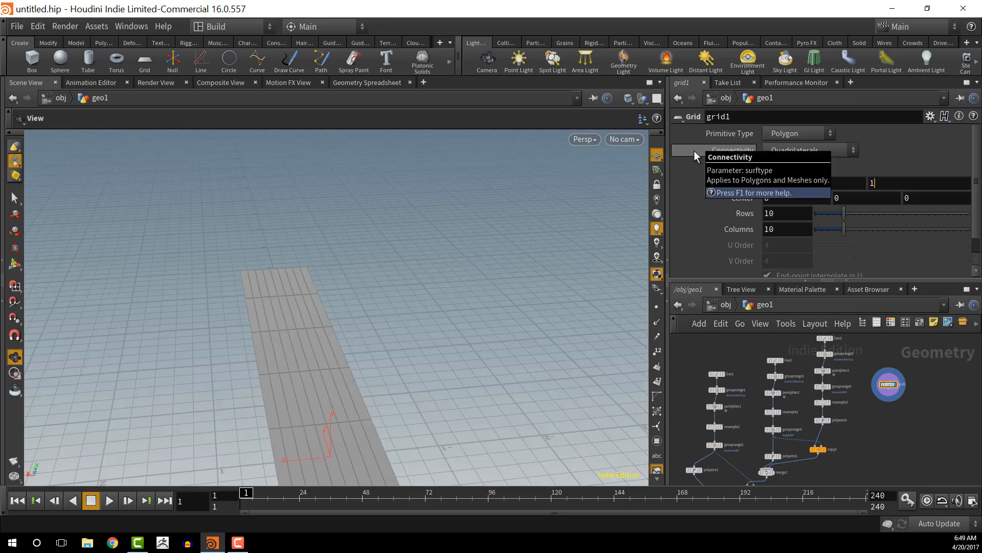
{"action": "key", "text": "Tab"}
{"action": "middle_click_drag", "start_coordinate": [472, 307], "coordinate": [475, 242]}
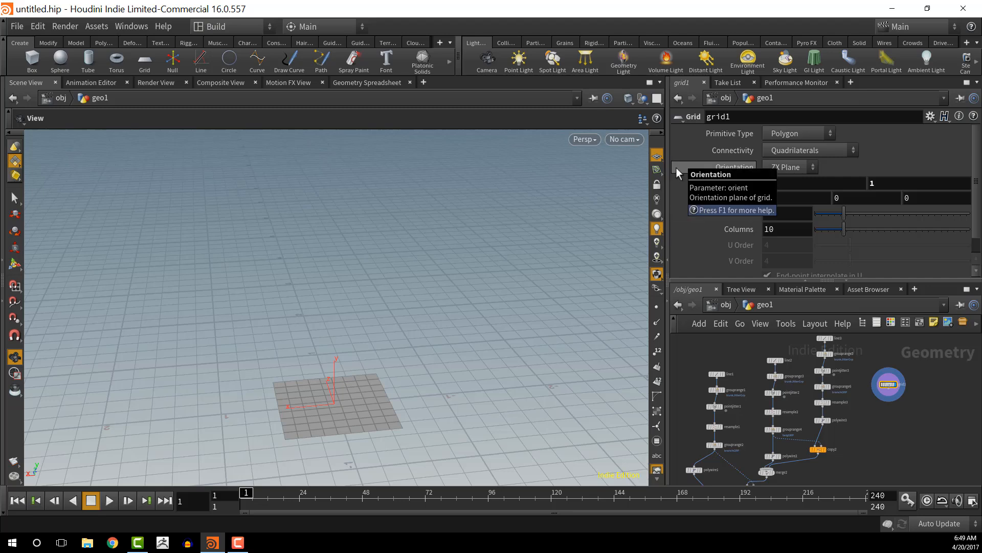
Set the grid's size to .5 by .5 and its rows to 3
{"action": "type", "text": ".5"}
{"action": "key", "text": "Tab"}
{"action": "type", "text": ".5"}
{"action": "key", "text": "Tab"}
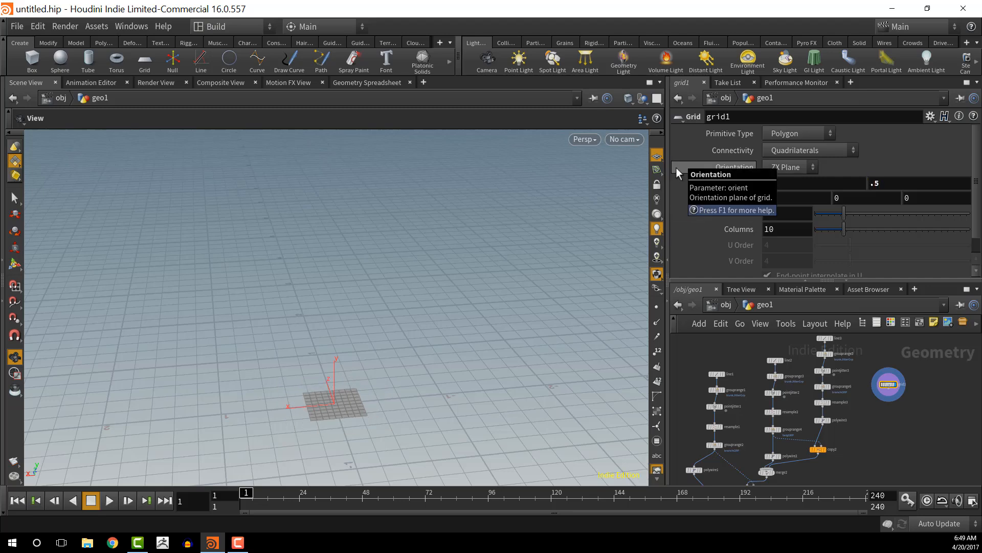
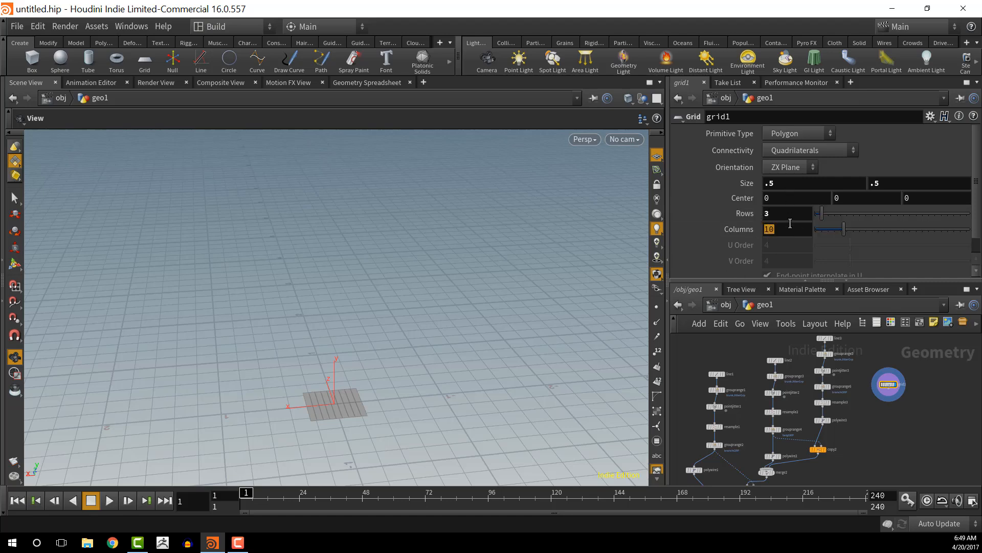
Set the grid's columns to 5
{"action": "left_click_drag", "start_coordinate": [753, 232], "coordinate": [726, 226]}
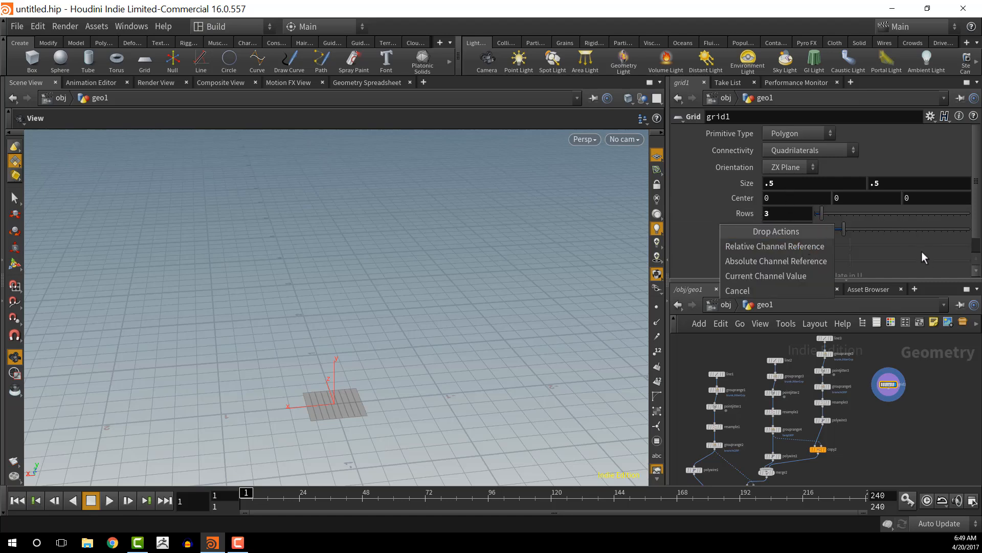
{"action": "key", "text": "Escape"}
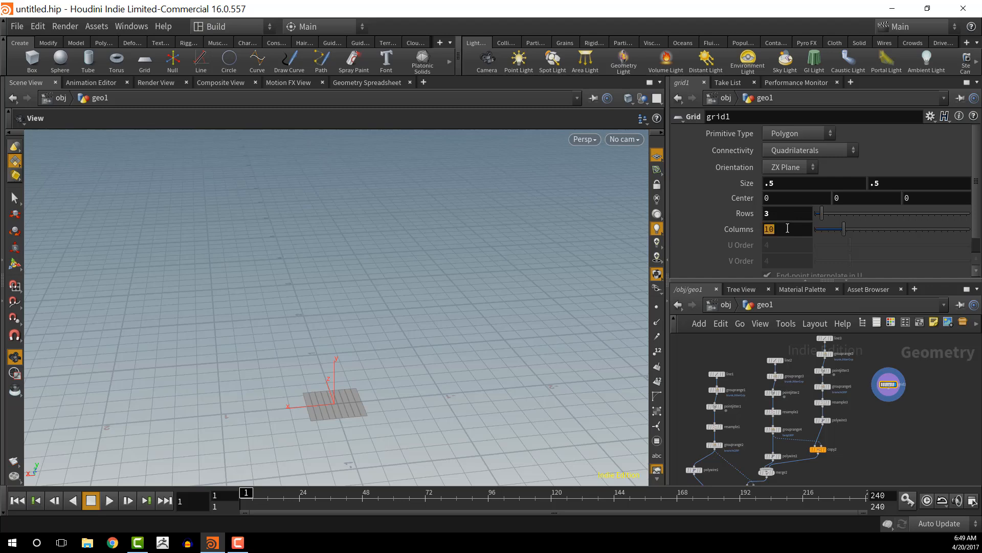
{"action": "key", "text": "Tab"}
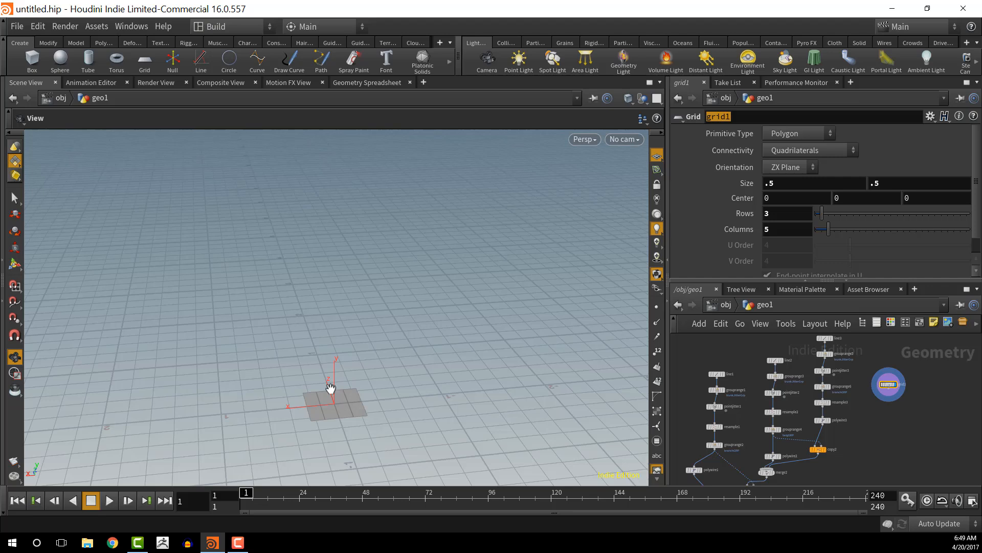
Scale the points of the grid's last two columns at the positive X end to about 0.33 in Z
{"action": "left_click", "coordinate": [14, 198]}
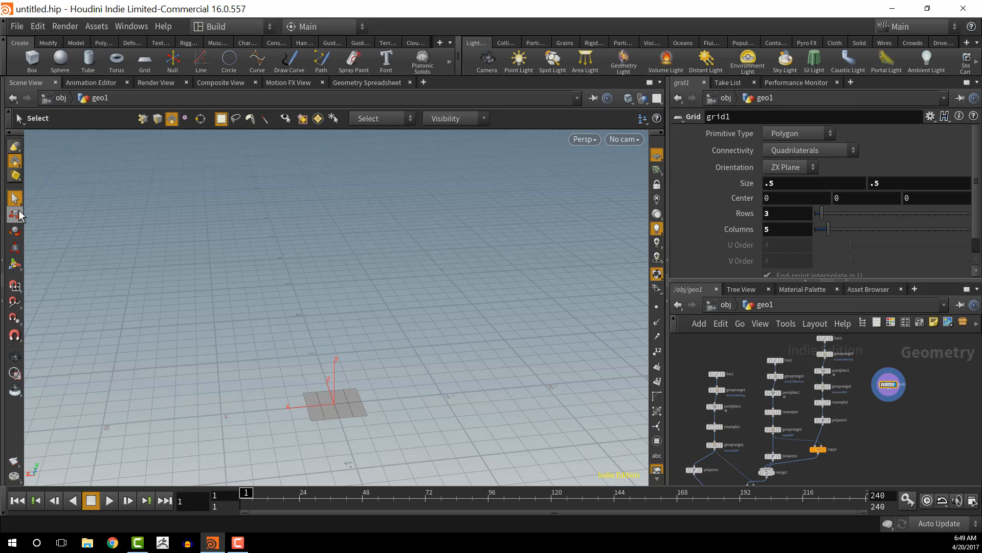
{"action": "left_click", "coordinate": [17, 160]}
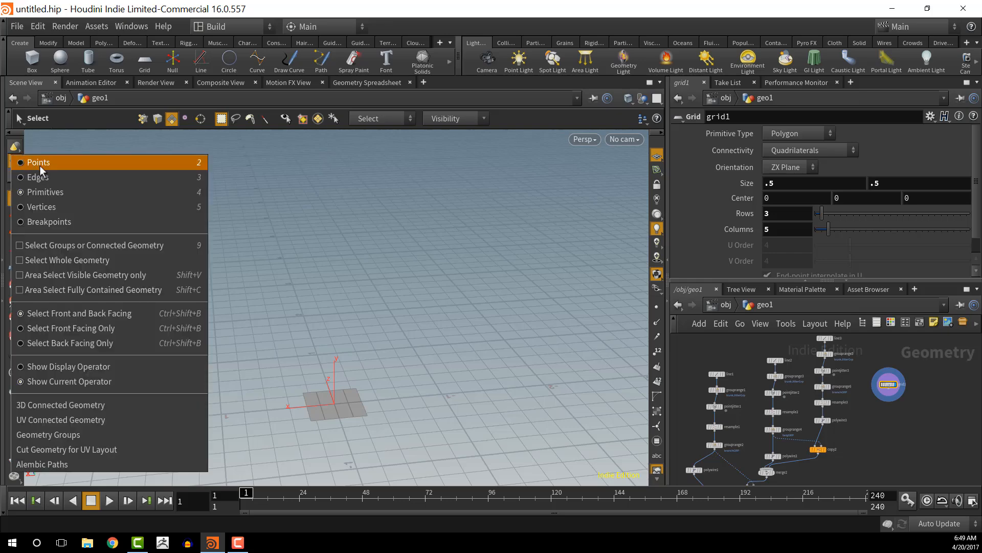
{"action": "left_click", "coordinate": [35, 161]}
{"action": "left_click_drag", "start_coordinate": [290, 378], "coordinate": [327, 439]}
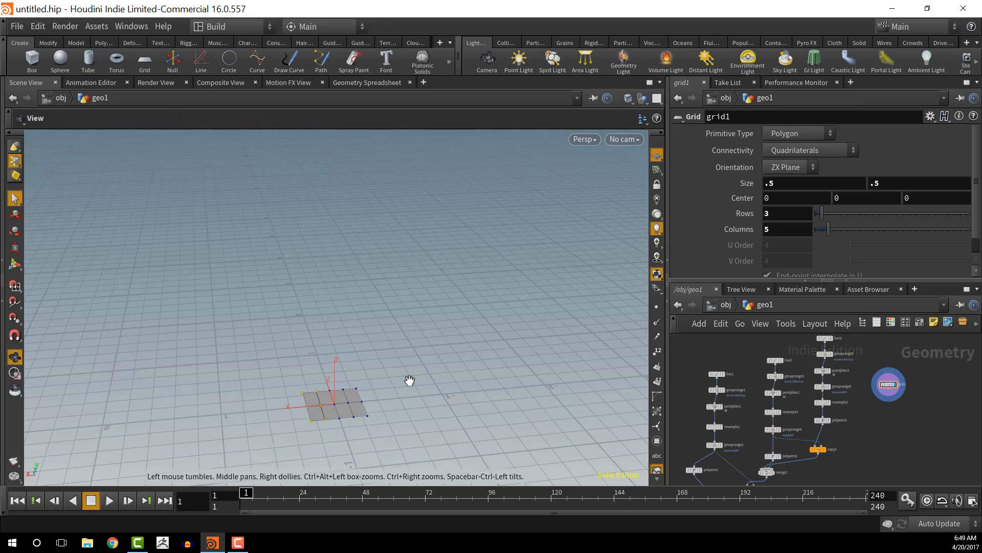
{"action": "middle_click_drag", "start_coordinate": [408, 379], "coordinate": [470, 349]}
{"action": "key", "text": "e"}
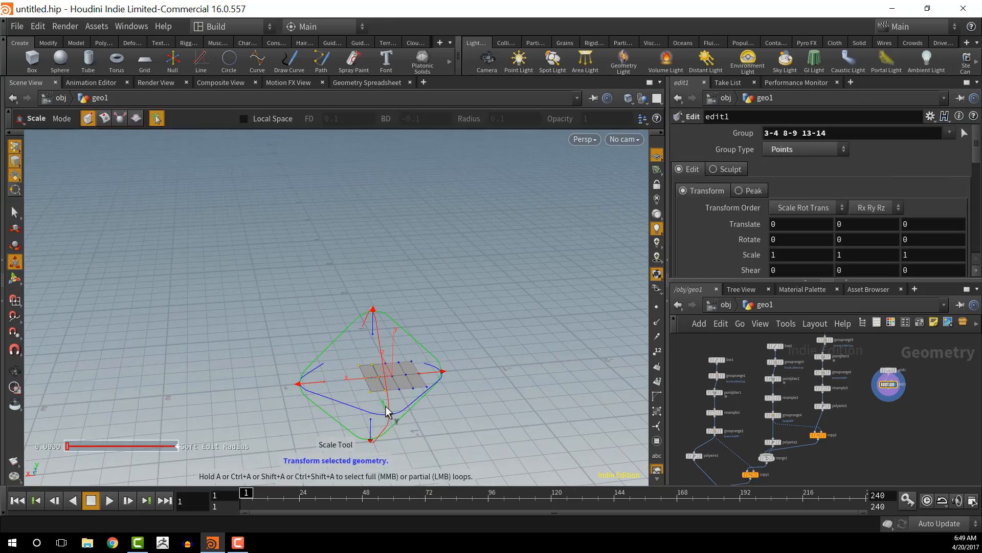
{"action": "left_click_drag", "start_coordinate": [387, 412], "coordinate": [383, 384]}
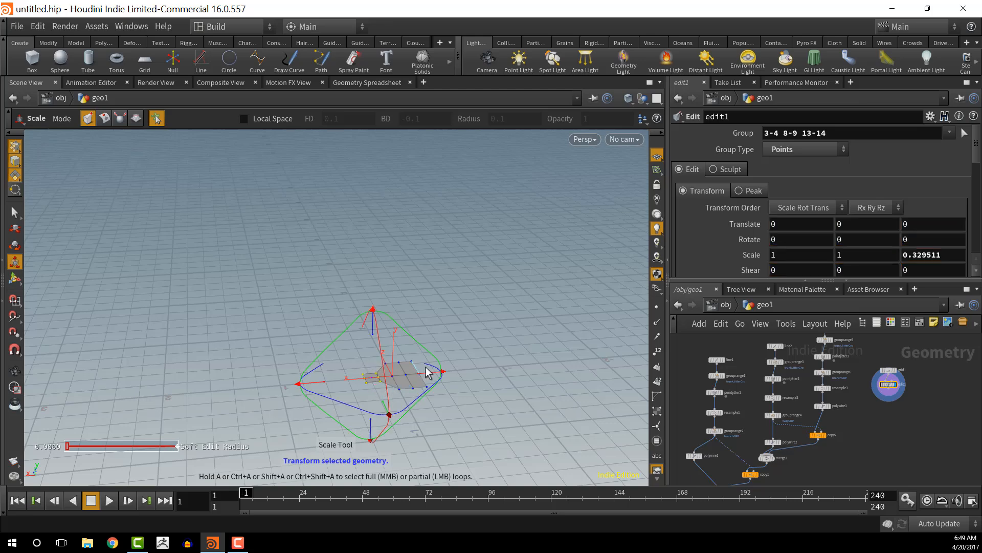
Move the middle point of the grid's wide end outward by about -0.22 in X to form the leaf tip
{"action": "left_click_drag", "start_coordinate": [494, 385], "coordinate": [456, 432], "text": "alt"}
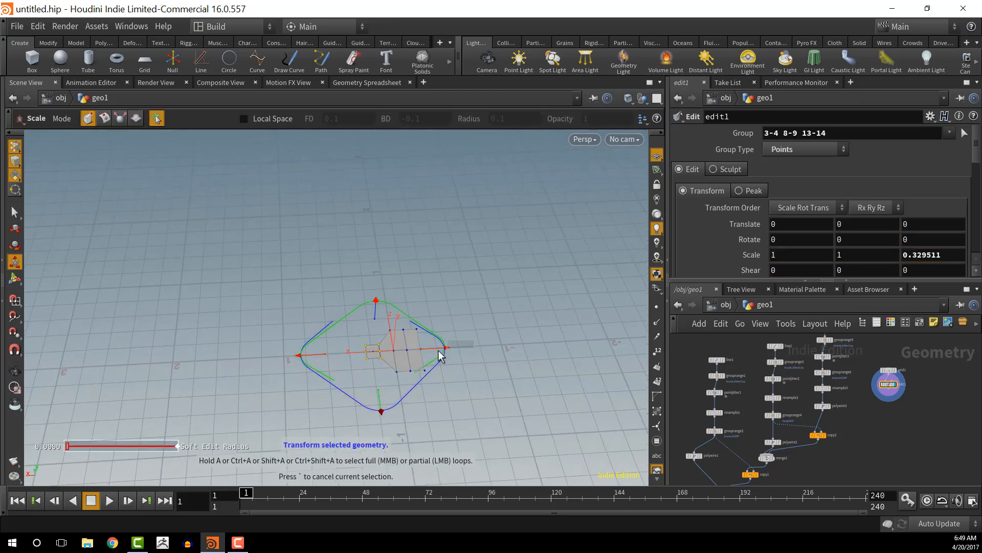
{"action": "left_click", "coordinate": [421, 350]}
{"action": "key", "text": "t"}
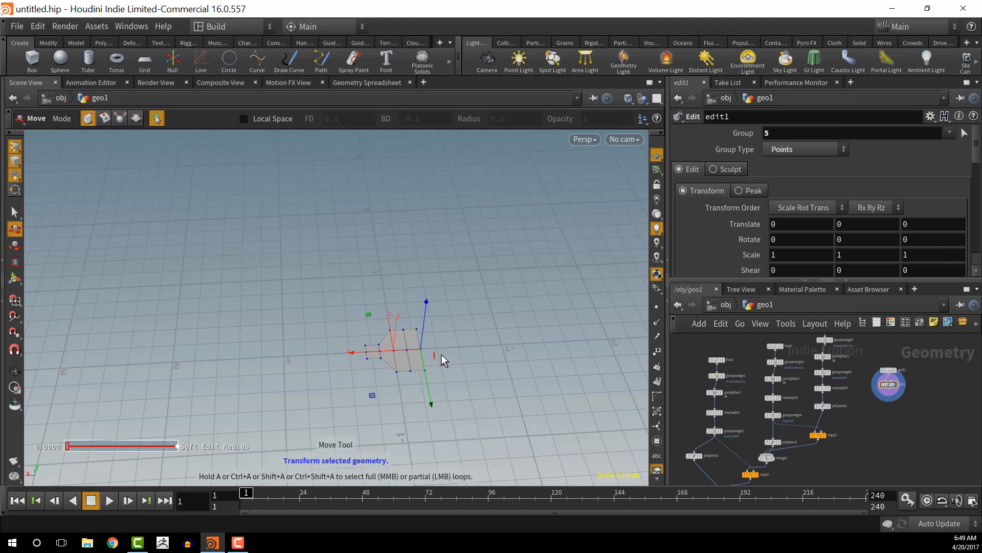
{"action": "left_click_drag", "start_coordinate": [378, 353], "coordinate": [402, 355]}
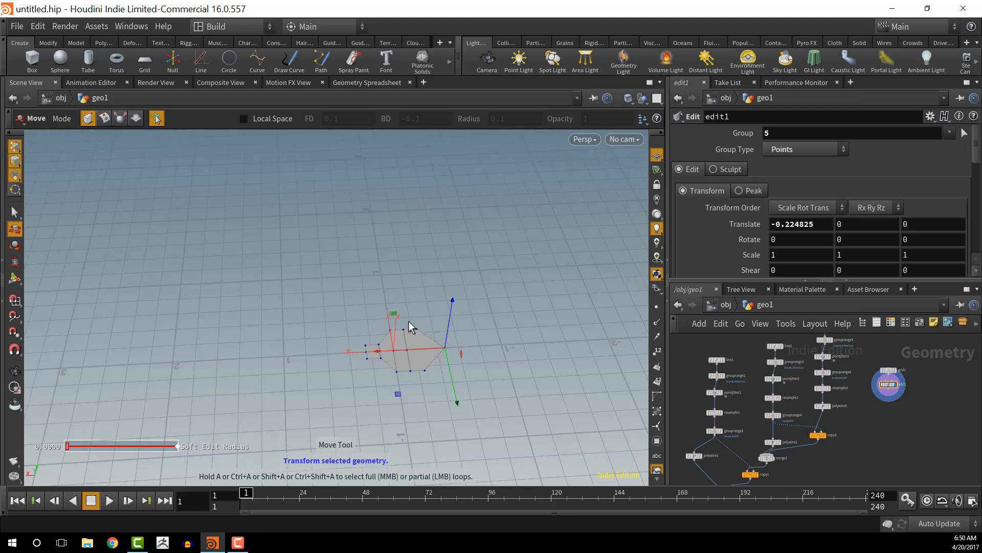
{"action": "left_click", "coordinate": [406, 331]}
{"action": "left_click_drag", "start_coordinate": [409, 369], "coordinate": [412, 377]}
{"action": "left_click", "coordinate": [415, 376], "text": "shift"}
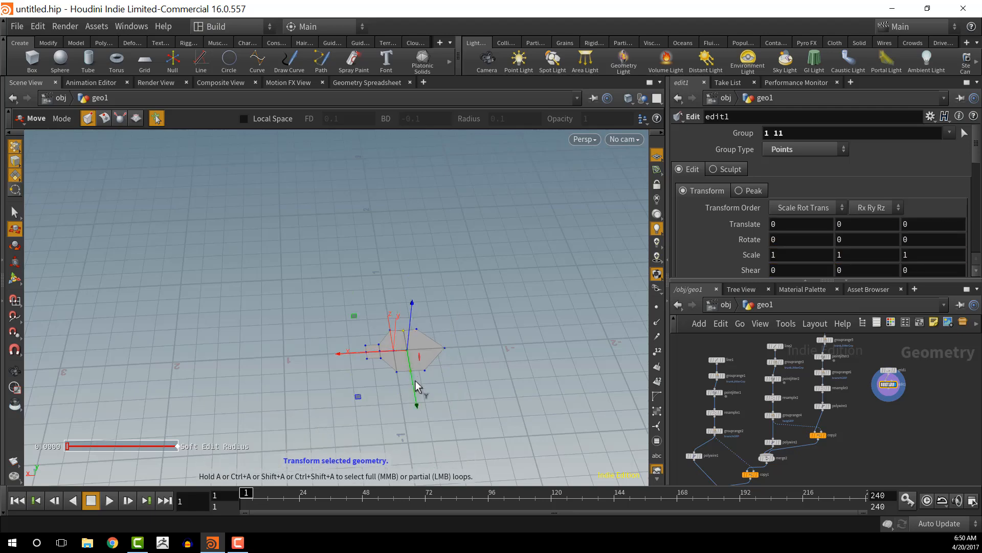
{"action": "left_click", "coordinate": [415, 384]}
{"action": "key", "text": "e"}
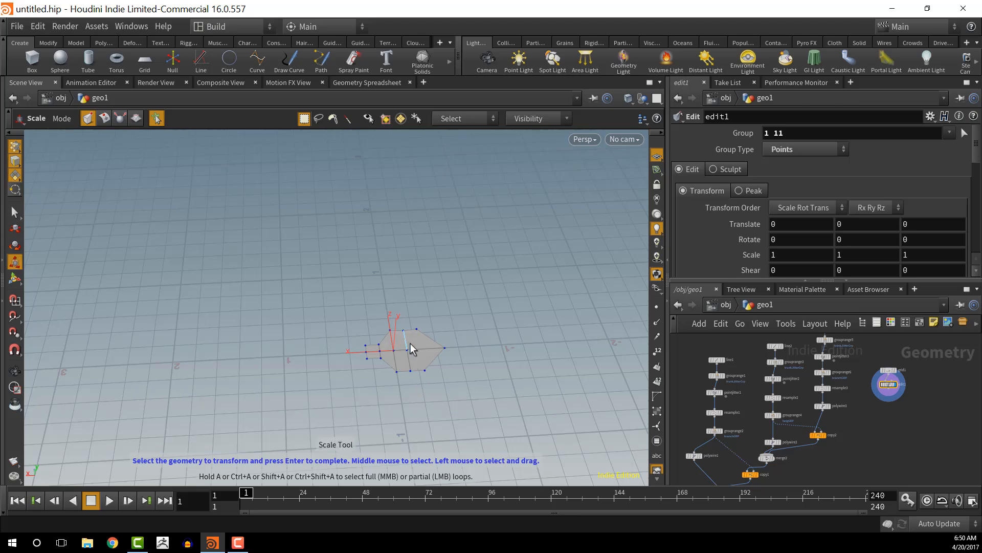
{"action": "key", "text": "Return"}
{"action": "key", "text": "ctrl+z"}
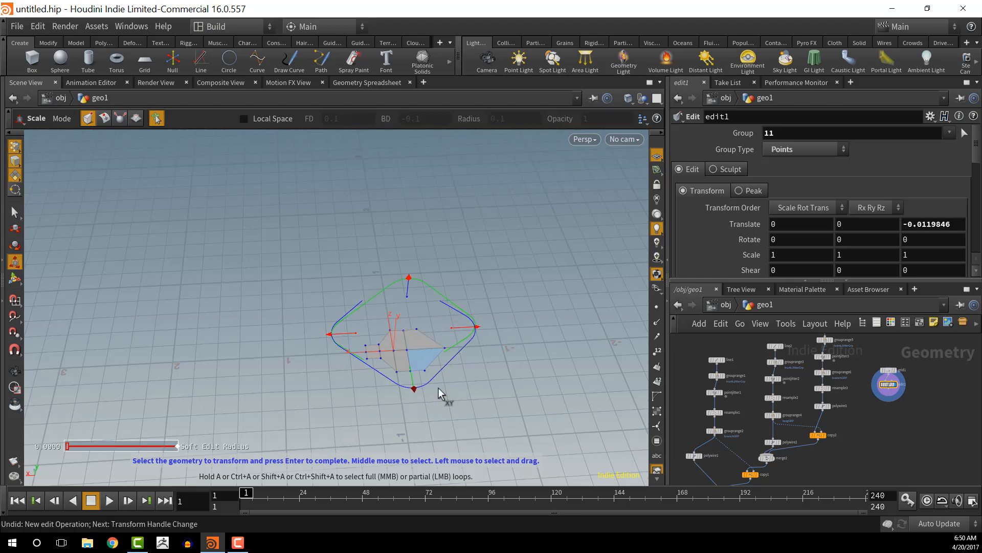
{"action": "left_click_drag", "start_coordinate": [399, 321], "coordinate": [412, 338]}
{"action": "left_click", "coordinate": [490, 382]}
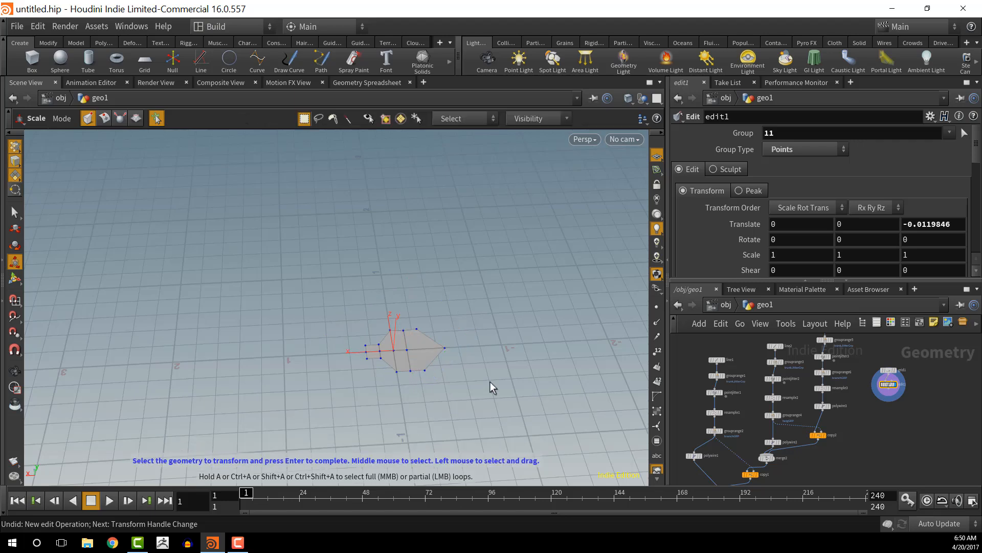
Scale the pair of outer edge points at the widest part of the leaf to about 1.26 in Z
{"action": "left_click", "coordinate": [15, 213]}
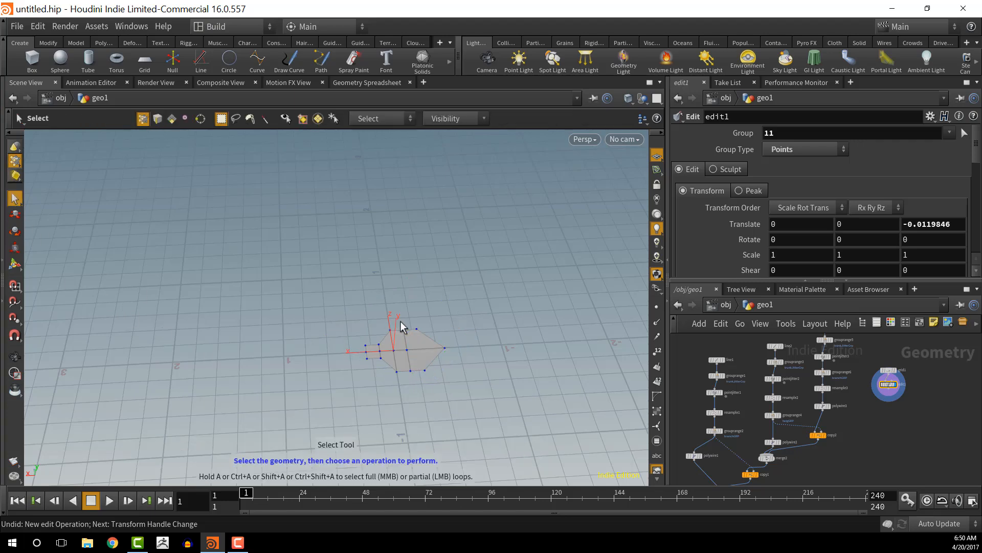
{"action": "left_click_drag", "start_coordinate": [401, 326], "coordinate": [419, 379]}
{"action": "key", "text": "e"}
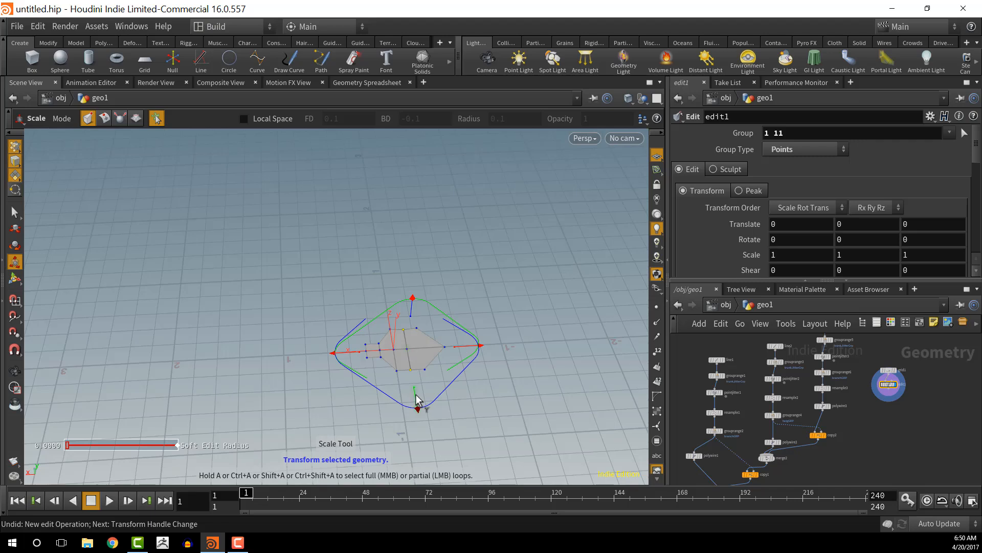
{"action": "left_click_drag", "start_coordinate": [417, 401], "coordinate": [418, 410]}
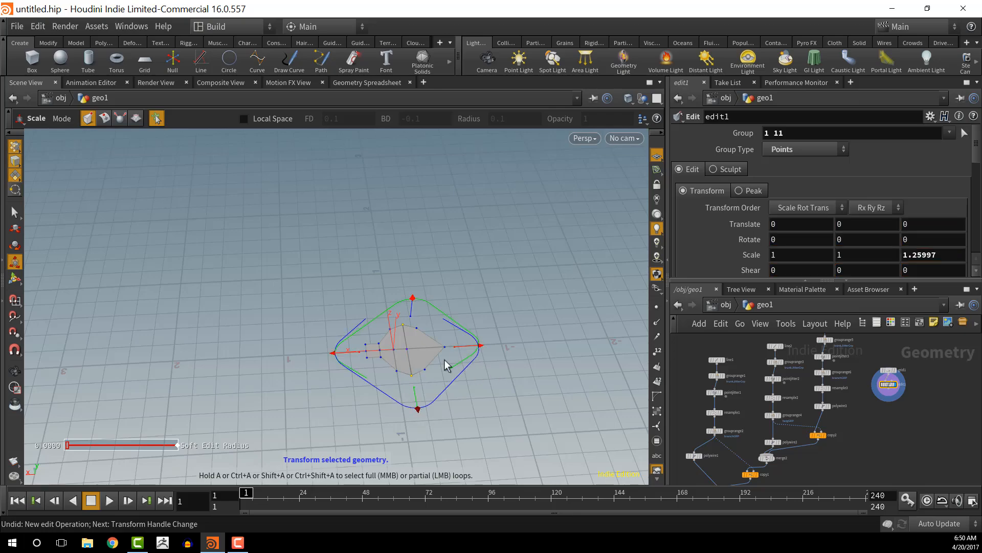
Raise the three edge points on each side of the leaf blade by about 0.067 in Y
{"action": "key", "text": "Escape"}
{"action": "left_click_drag", "start_coordinate": [456, 423], "coordinate": [350, 346]}
{"action": "key", "text": "e"}
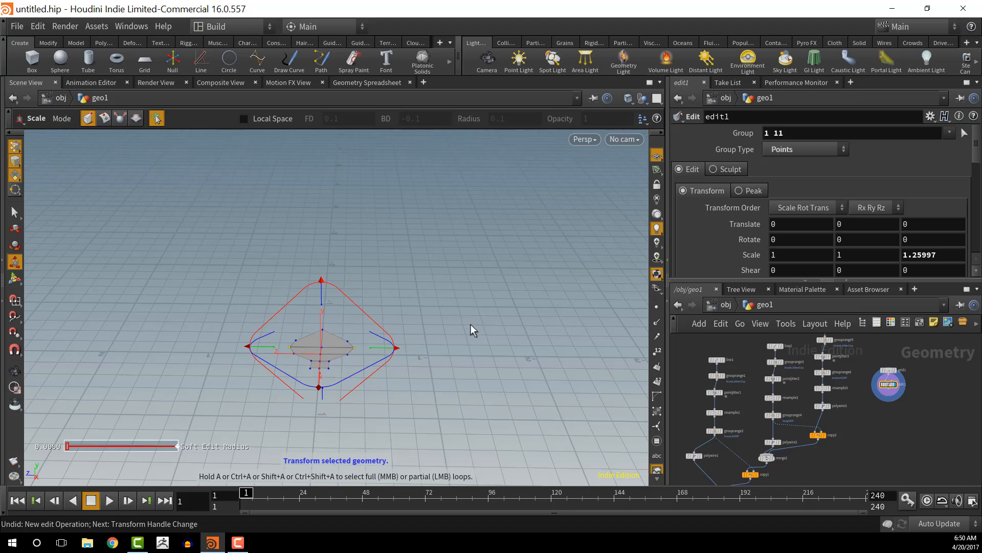
{"action": "left_click_drag", "start_coordinate": [473, 330], "coordinate": [343, 374]}
{"action": "left_click_drag", "start_coordinate": [222, 313], "coordinate": [306, 371]}
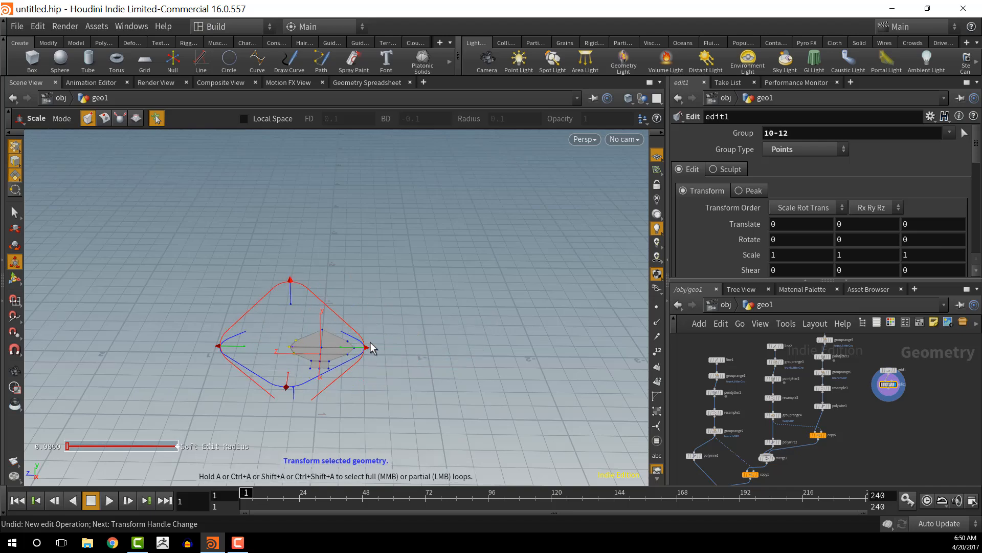
{"action": "left_click_drag", "start_coordinate": [388, 331], "coordinate": [338, 383], "text": "shift"}
{"action": "key", "text": "t"}
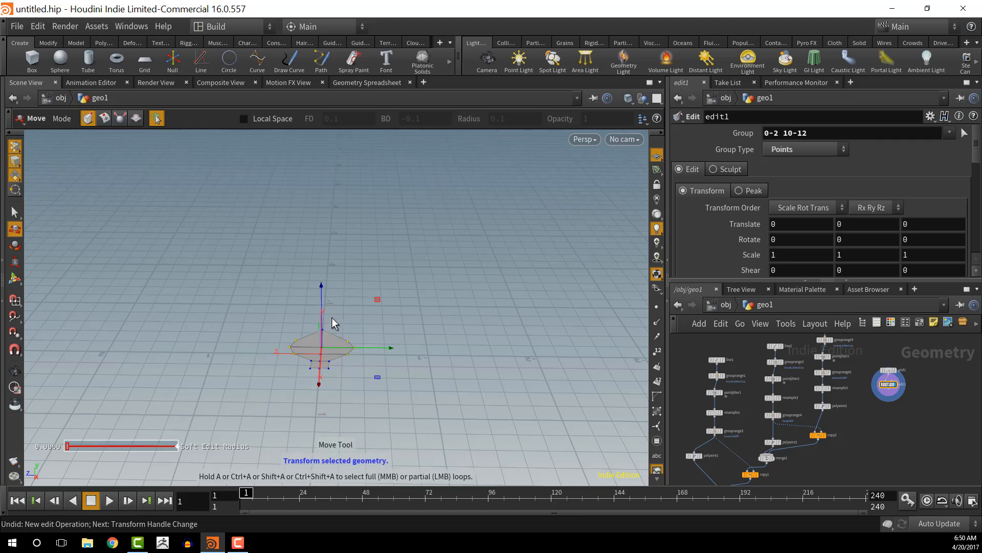
{"action": "left_click_drag", "start_coordinate": [323, 298], "coordinate": [321, 282]}
Narrow the leaf's stem by scaling its six points to about 0.42 in Z
{"action": "left_click_drag", "start_coordinate": [422, 348], "coordinate": [299, 371], "text": "alt"}
{"action": "middle_click_drag", "start_coordinate": [373, 351], "coordinate": [380, 354], "text": "alt"}
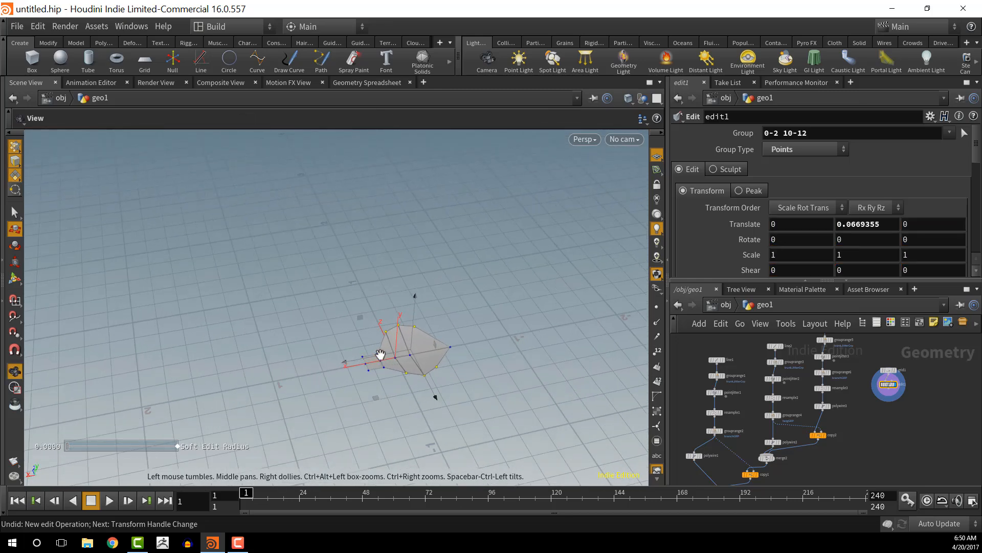
{"action": "scroll", "coordinate": [380, 354], "scroll_direction": "up", "scroll_amount": 2, "text": "alt"}
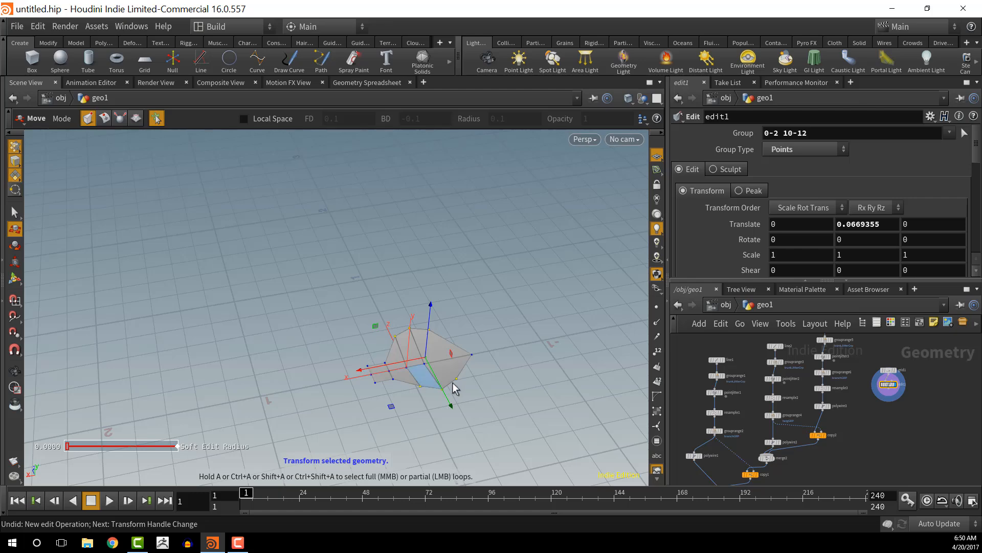
{"action": "mouse_move", "coordinate": [500, 377]}
{"action": "left_mouse_down", "text": "alt"}
{"action": "mouse_move", "coordinate": [456, 351]}
{"action": "mouse_move", "coordinate": [496, 412]}
{"action": "mouse_move", "coordinate": [505, 360]}
{"action": "left_mouse_up", "text": "alt"}
{"action": "left_click", "coordinate": [501, 421]}
{"action": "left_click_drag", "start_coordinate": [516, 461], "coordinate": [524, 504], "text": "alt"}
{"action": "left_click_drag", "start_coordinate": [351, 410], "coordinate": [379, 401], "text": "alt"}
{"action": "left_click_drag", "start_coordinate": [349, 319], "coordinate": [393, 383]}
{"action": "key", "text": "e"}
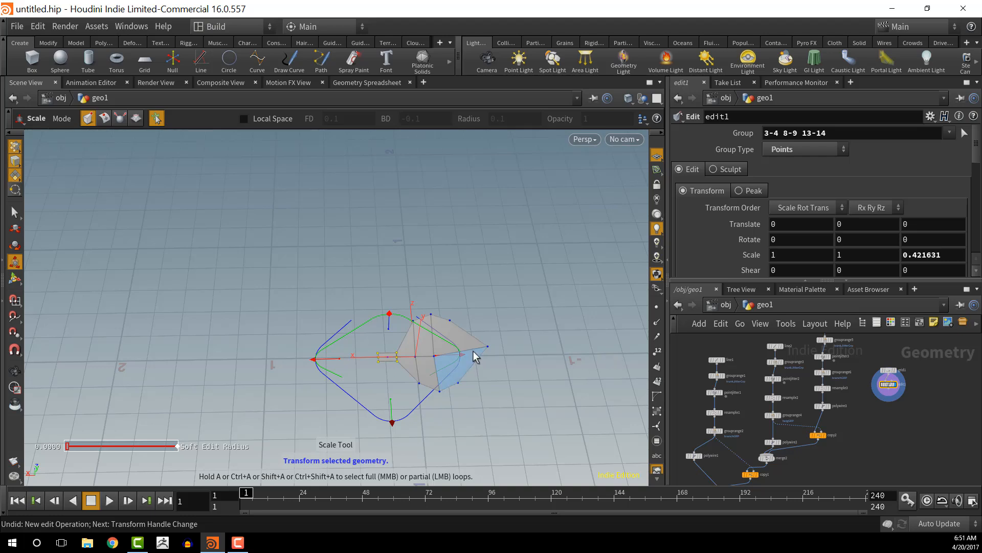
Move all the leaf's points about -0.25 in X so the stem starts at the origin
{"action": "mouse_move", "coordinate": [296, 295]}
{"action": "left_mouse_down"}
{"action": "mouse_move", "coordinate": [487, 420]}
{"action": "mouse_move", "coordinate": [521, 427]}
{"action": "left_mouse_up"}
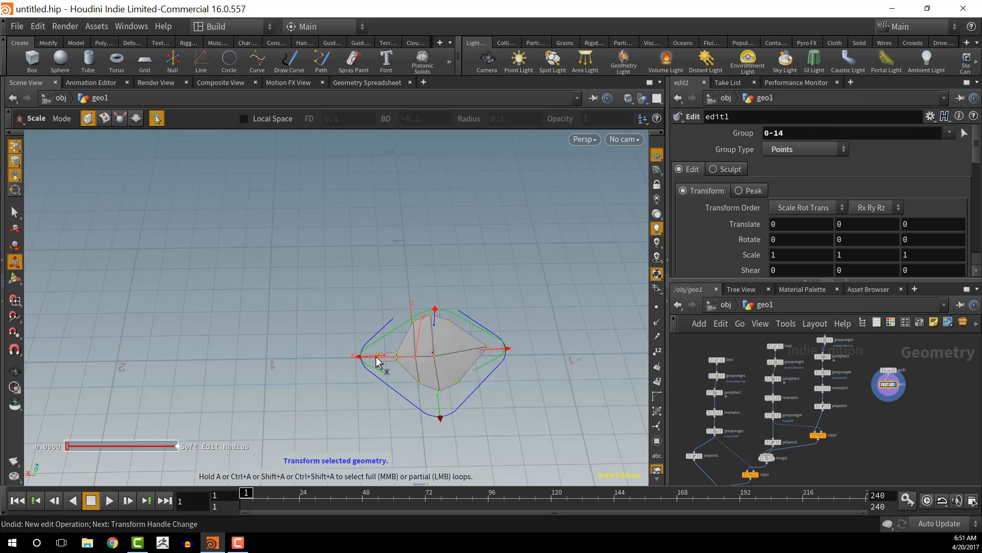
{"action": "key", "text": "t"}
{"action": "left_click_drag", "start_coordinate": [370, 359], "coordinate": [410, 364]}
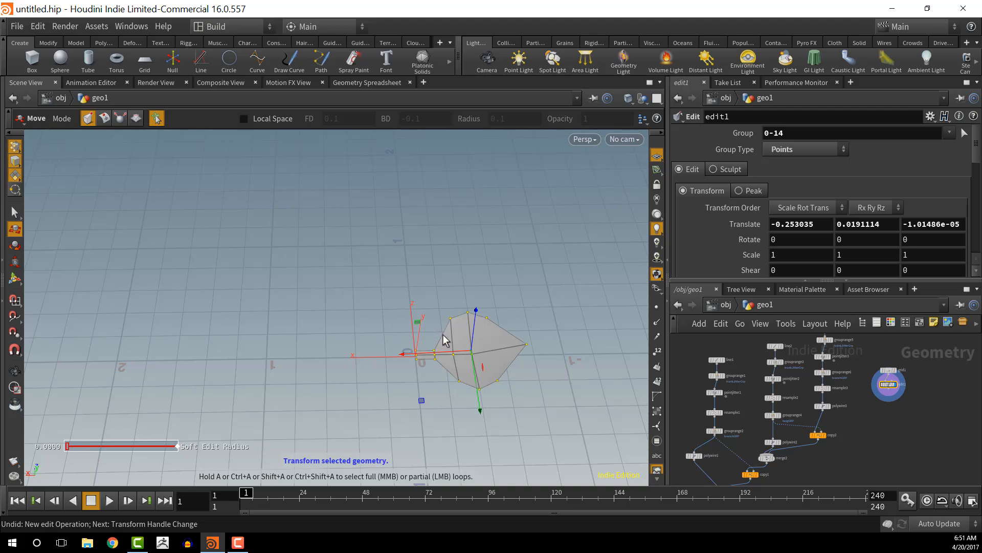
Scale the blade points, excluding the stem, to about 1.8 in length and 0.81 in width
{"action": "left_click_drag", "start_coordinate": [437, 309], "coordinate": [562, 418]}
{"action": "key", "text": "r"}
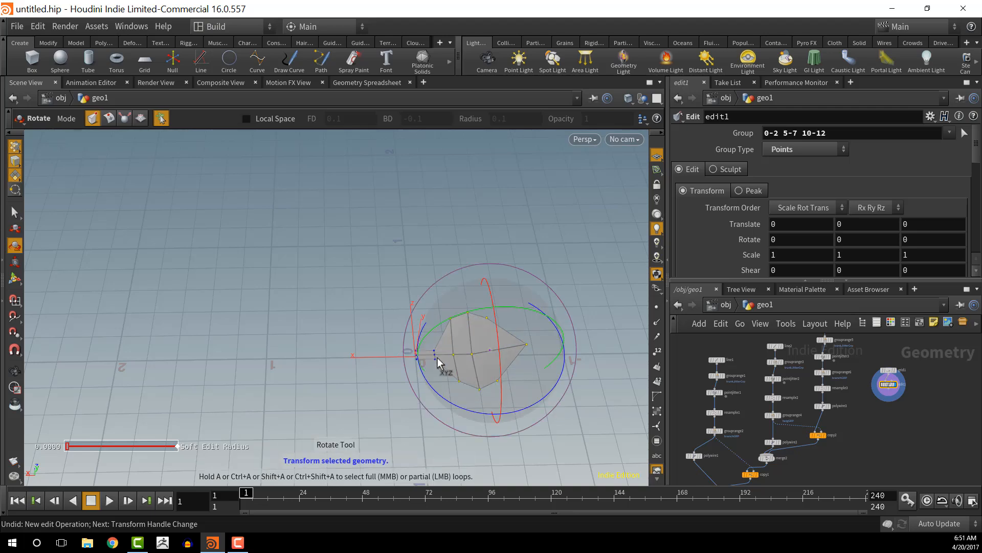
{"action": "key", "text": "e"}
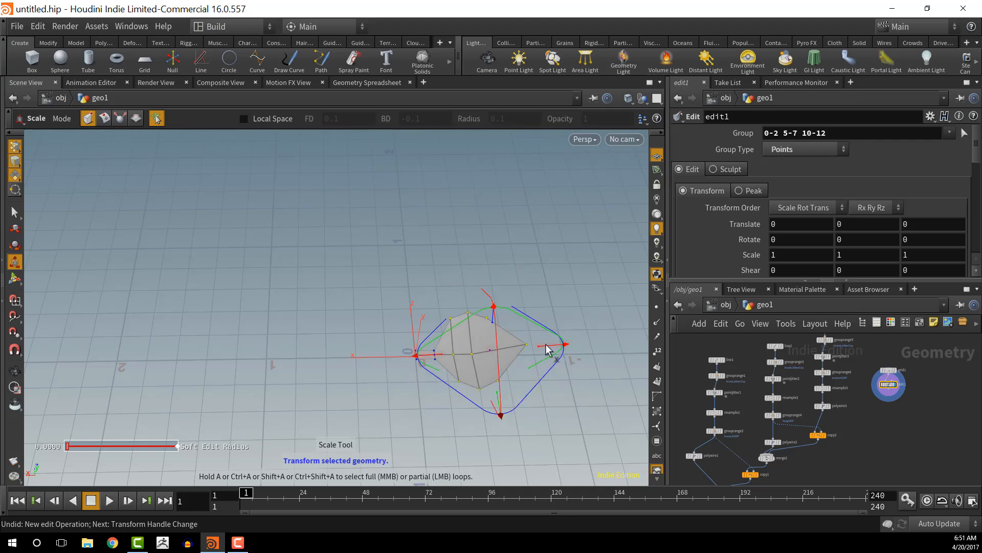
{"action": "left_click_drag", "start_coordinate": [548, 349], "coordinate": [592, 351]}
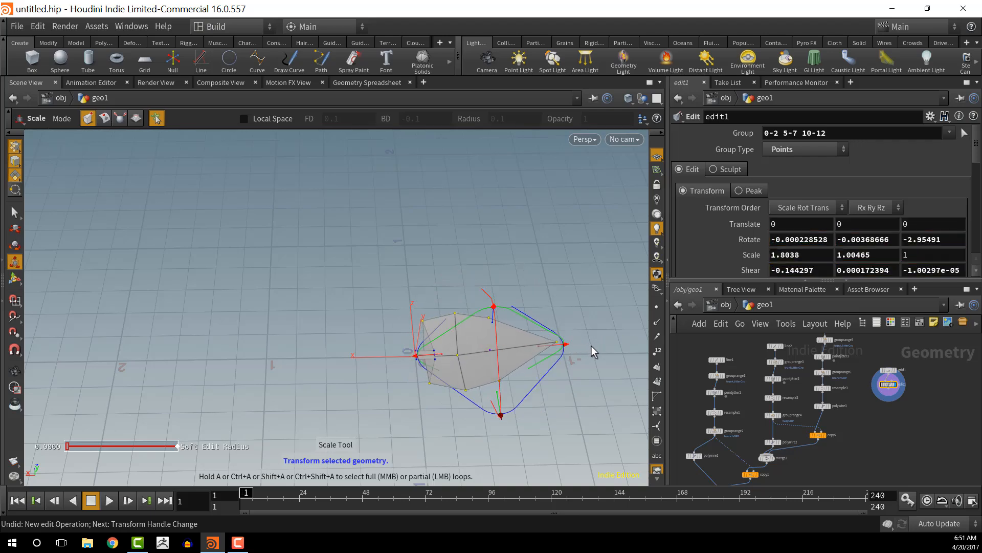
{"action": "left_click_drag", "start_coordinate": [500, 405], "coordinate": [502, 401]}
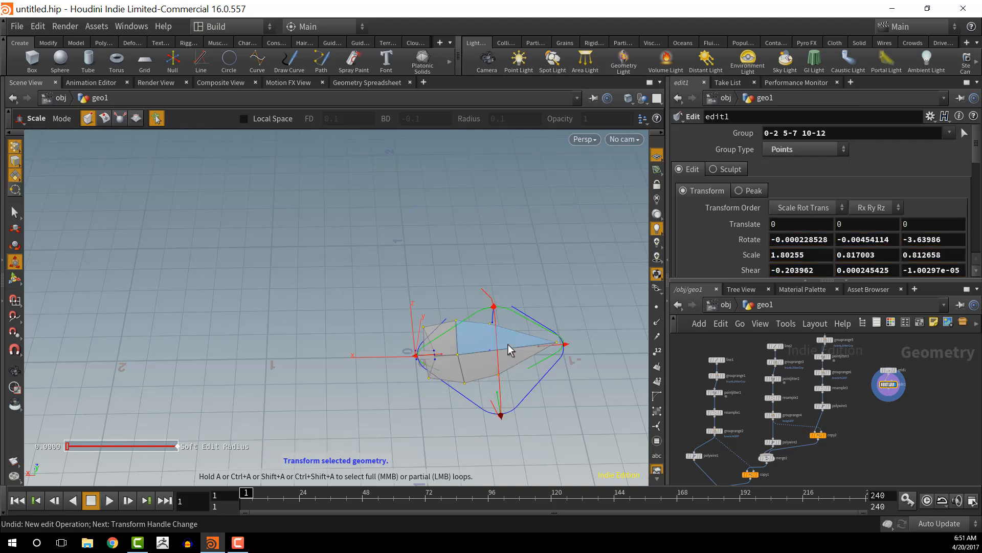
Move the blade points about -0.22 in X away from the stem and clear the point selection
{"action": "key", "text": "t"}
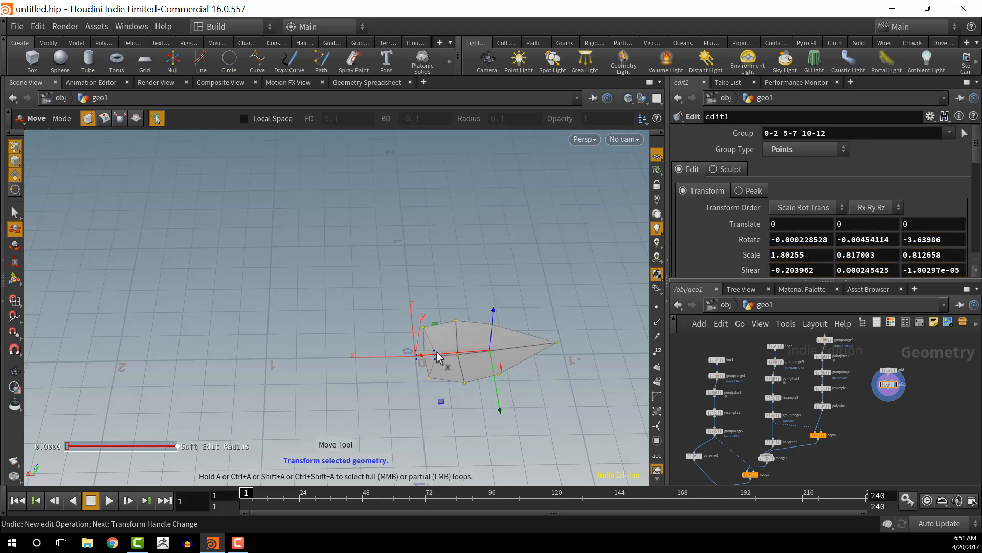
{"action": "left_click_drag", "start_coordinate": [437, 357], "coordinate": [472, 358]}
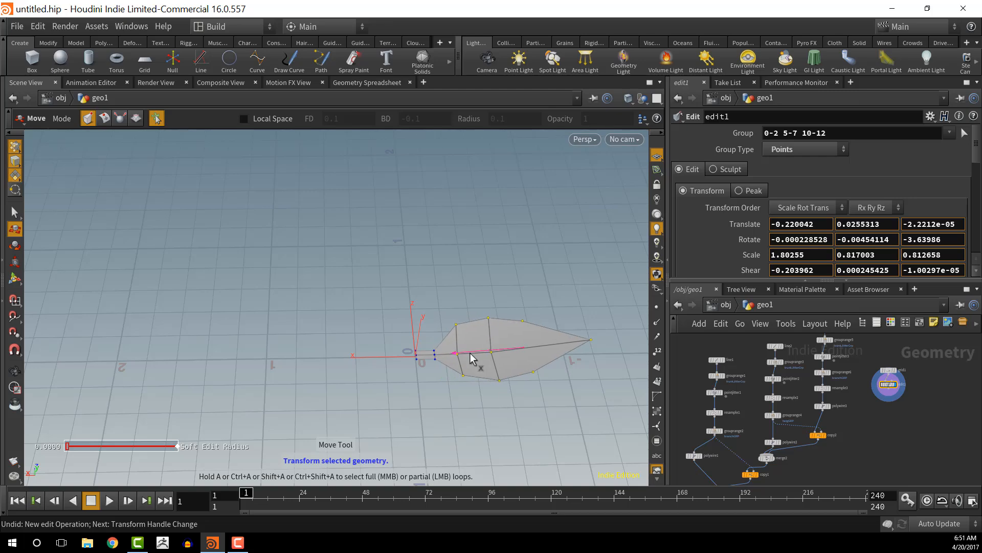
{"action": "left_click", "coordinate": [555, 258]}
{"action": "key", "text": "Escape"}
{"action": "mouse_move", "coordinate": [561, 362]}
{"action": "left_mouse_down"}
{"action": "mouse_move", "coordinate": [529, 379]}
{"action": "mouse_move", "coordinate": [532, 323]}
{"action": "mouse_move", "coordinate": [566, 361]}
{"action": "left_mouse_up"}
{"action": "key", "text": "t"}
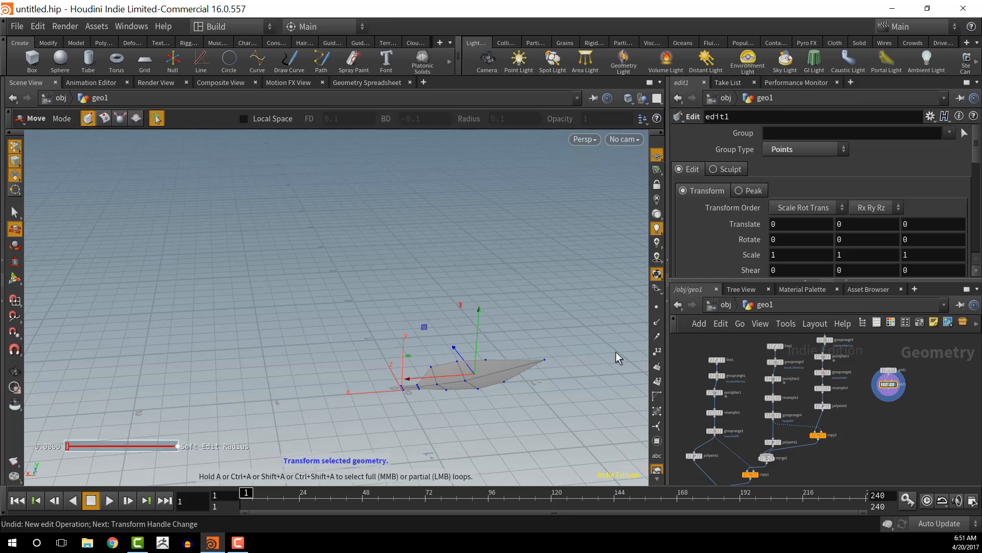
{"action": "right_click", "coordinate": [509, 367]}
{"action": "left_click", "coordinate": [463, 388]}
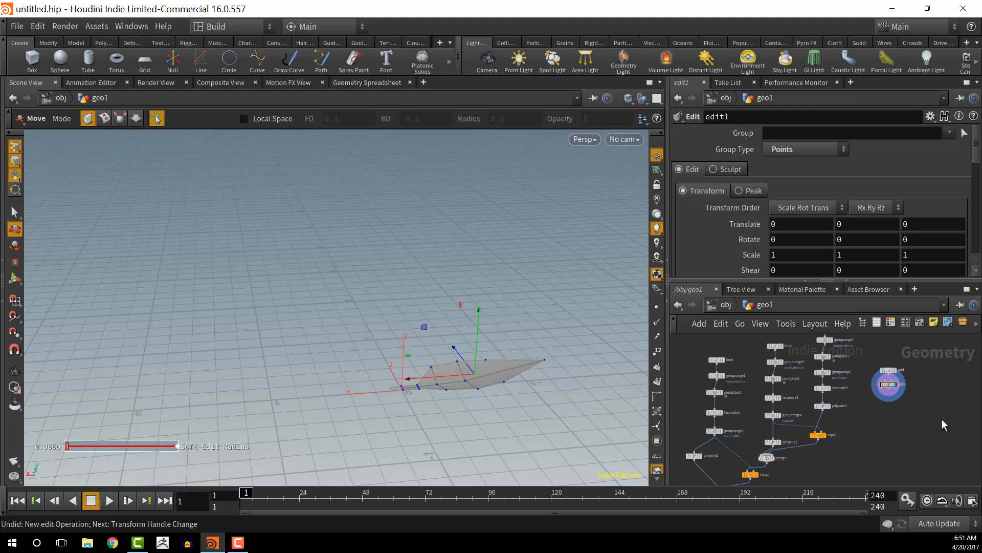
Add a Color node under edit1 in the leaf's node chain
{"action": "scroll", "coordinate": [868, 413], "scroll_direction": "up", "scroll_amount": 5}
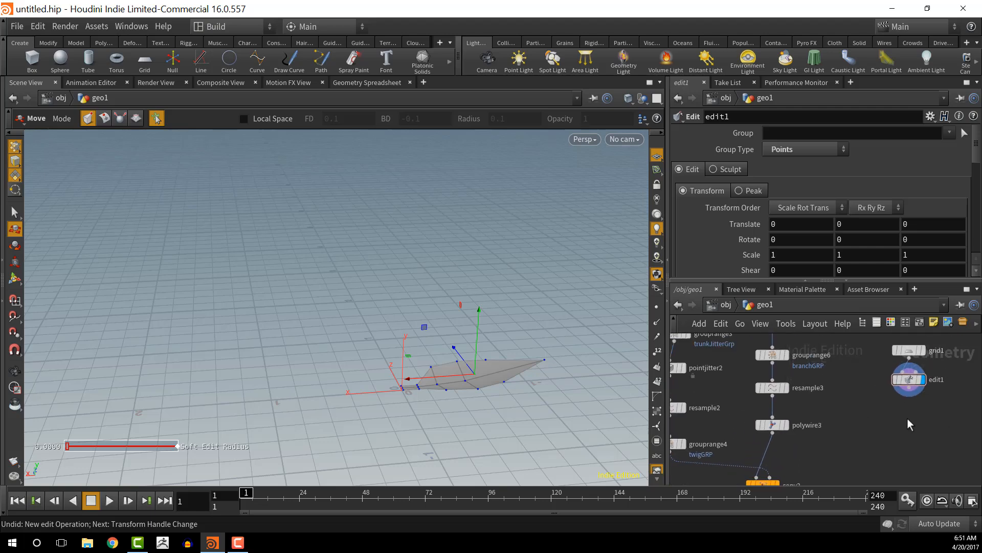
{"action": "key", "text": "Tab"}
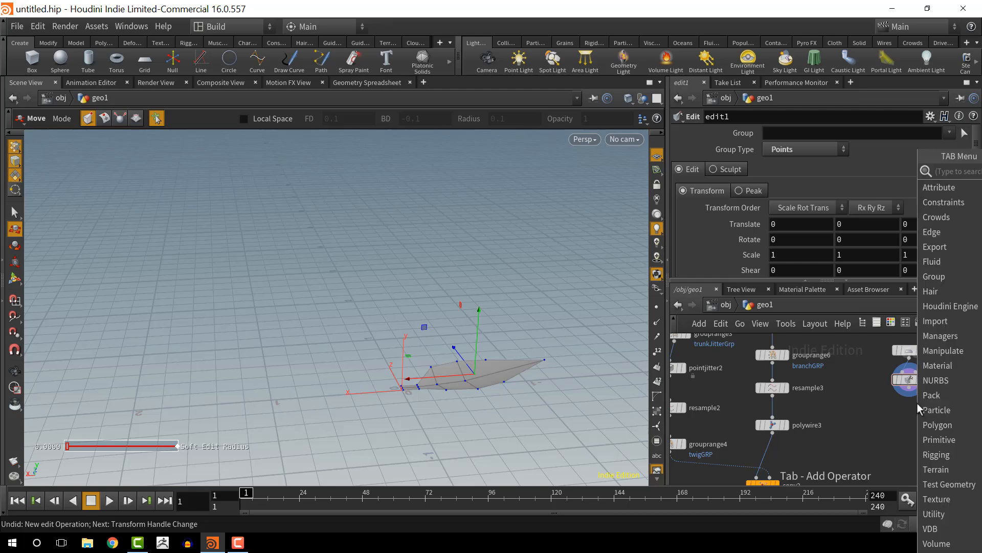
{"action": "type", "text": "COLO"}
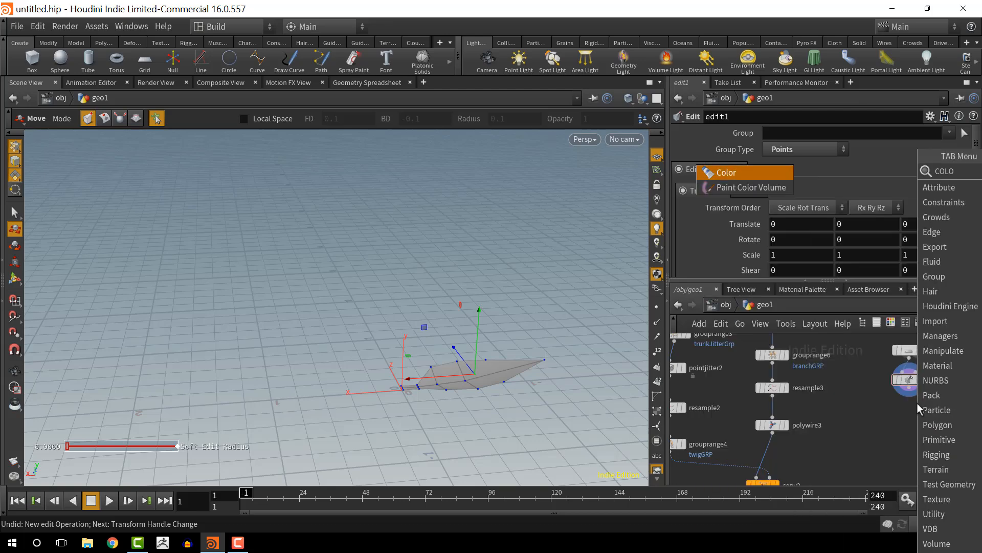
{"action": "key", "text": "Return"}
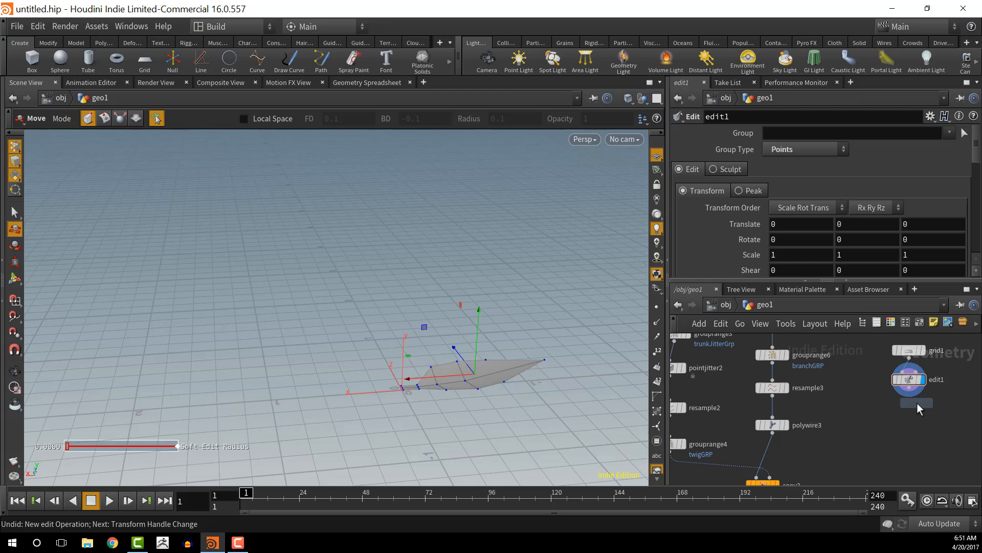
{"action": "left_click", "coordinate": [902, 406]}
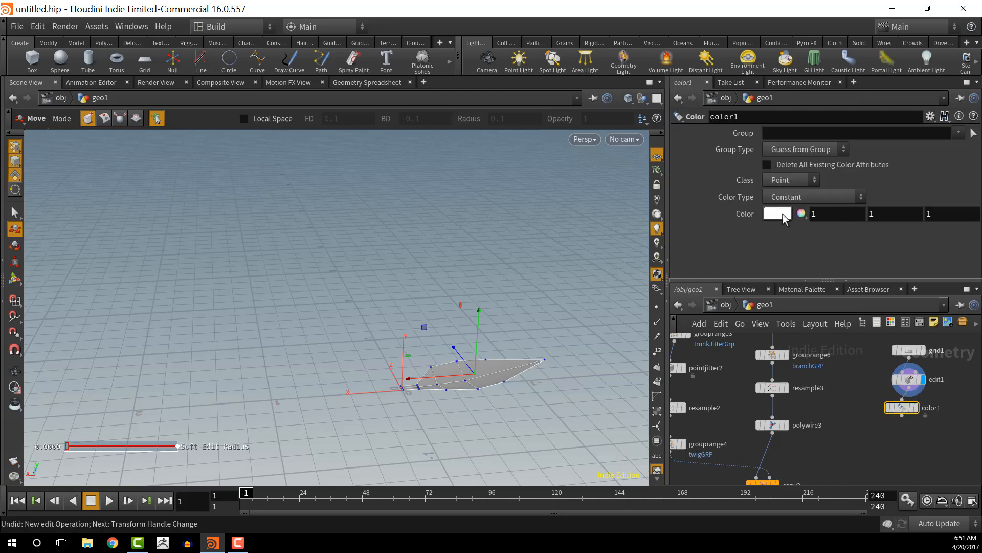
Set the Color node to olive green (0.25, 0.5, 0) and display its result
{"action": "left_click", "coordinate": [783, 216]}
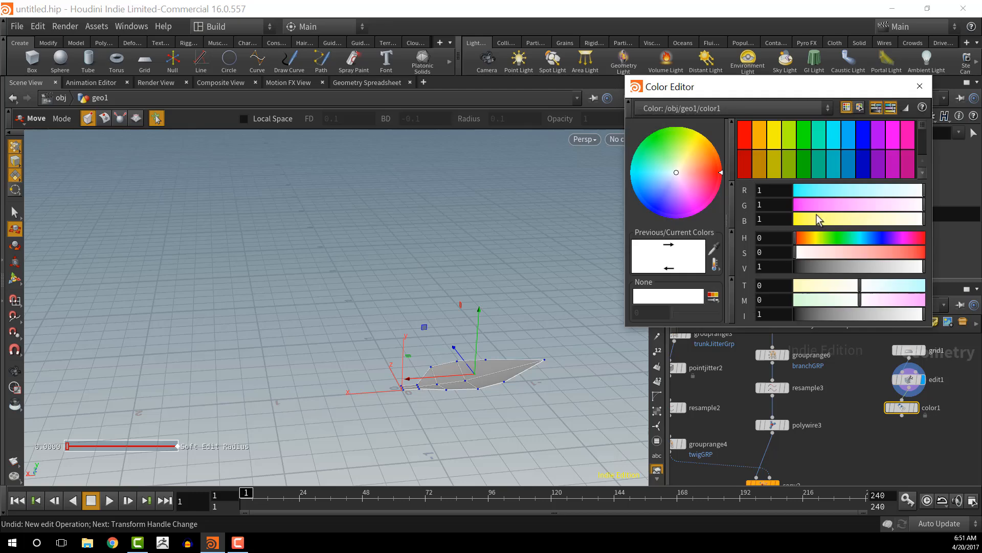
{"action": "left_click", "coordinate": [790, 162]}
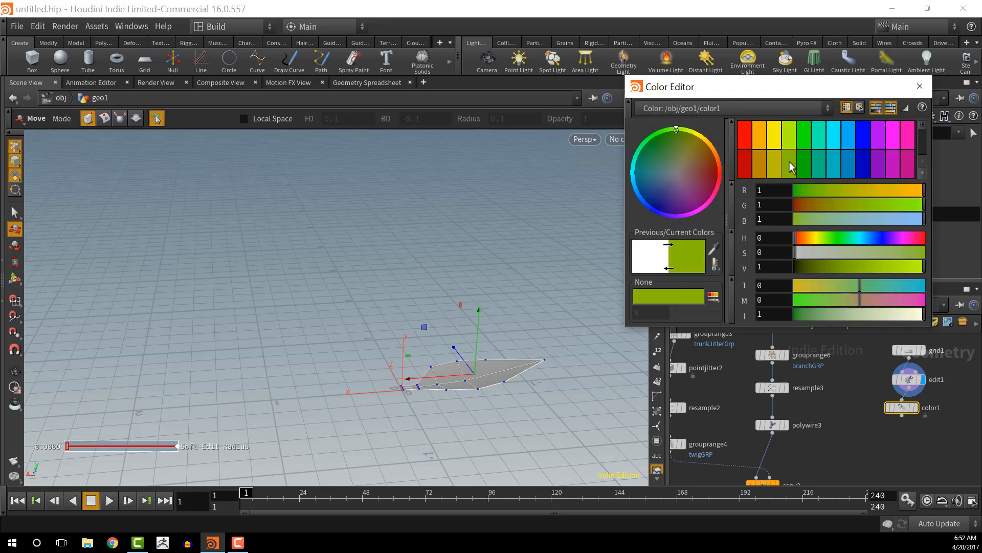
{"action": "left_click", "coordinate": [920, 86]}
{"action": "left_click", "coordinate": [919, 407]}
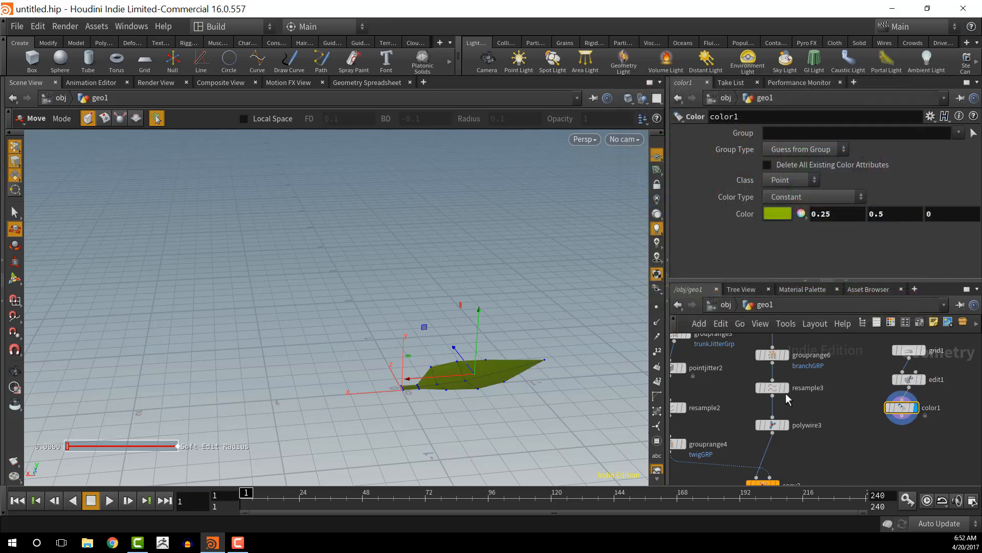
Try reordering the branch chain so resample3 comes after polywire3 and feeds copy2
{"action": "left_click_drag", "start_coordinate": [773, 391], "coordinate": [772, 459]}
{"action": "left_click_drag", "start_coordinate": [773, 424], "coordinate": [774, 394]}
{"action": "left_click_drag", "start_coordinate": [773, 458], "coordinate": [774, 438]}
{"action": "middle_click_drag", "start_coordinate": [833, 453], "coordinate": [828, 357]}
{"action": "left_click_drag", "start_coordinate": [763, 415], "coordinate": [761, 406]}
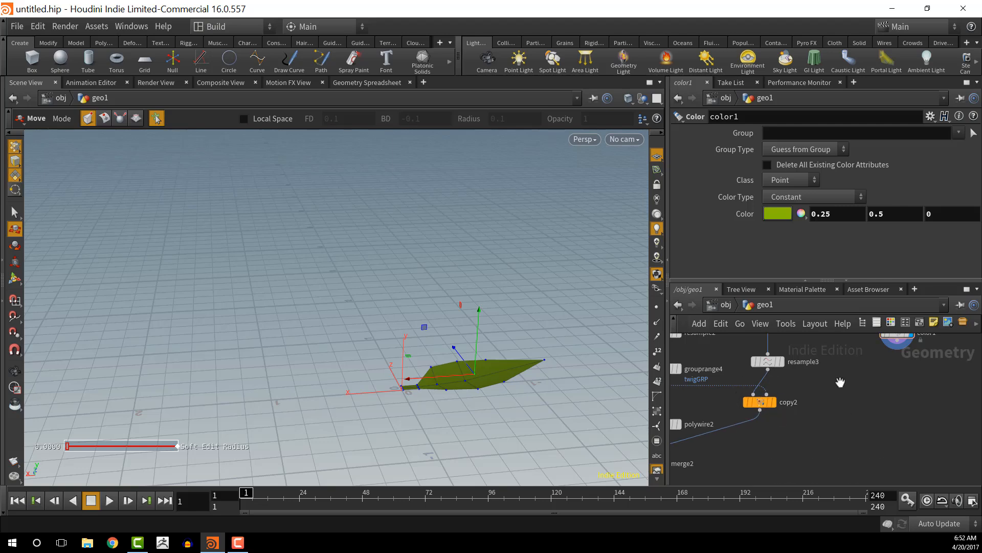
{"action": "middle_click_drag", "start_coordinate": [840, 382], "coordinate": [842, 450]}
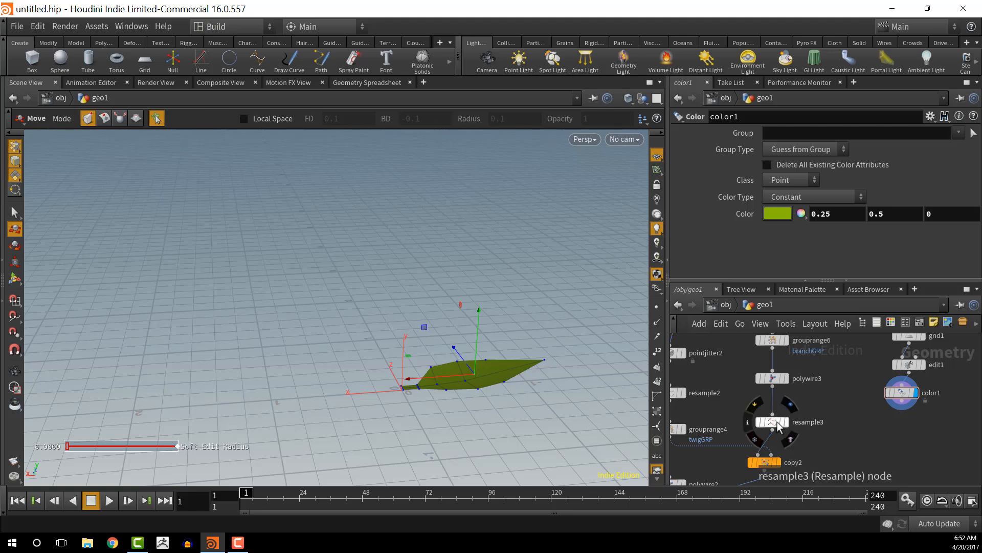
{"action": "left_click_drag", "start_coordinate": [777, 426], "coordinate": [774, 368]}
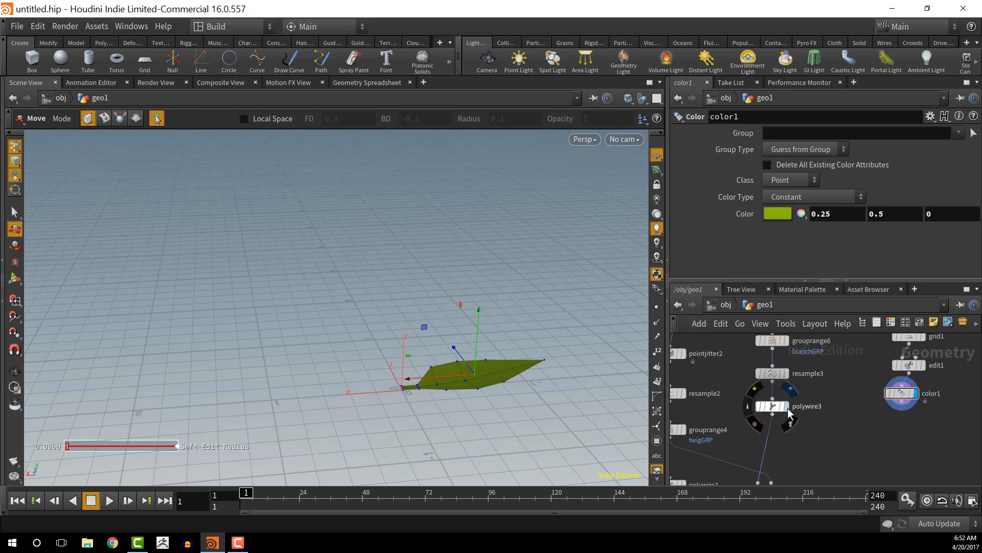
Turn on point numbers and examine the branch's points at the polywire3, resample3 and grouprange6 nodes
{"action": "left_click", "coordinate": [785, 406]}
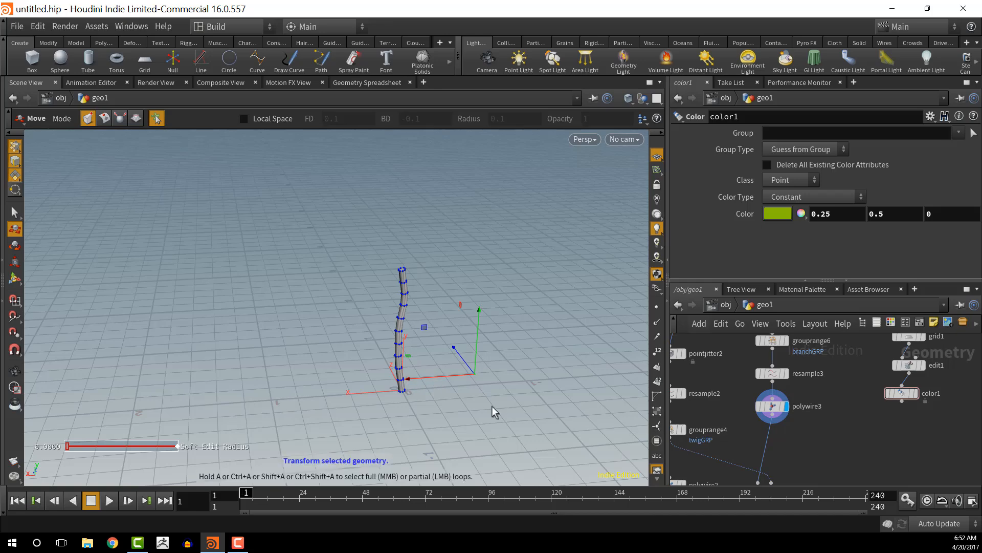
{"action": "key", "text": "Escape"}
{"action": "left_click_drag", "start_coordinate": [486, 347], "coordinate": [487, 350]}
{"action": "key", "text": "t"}
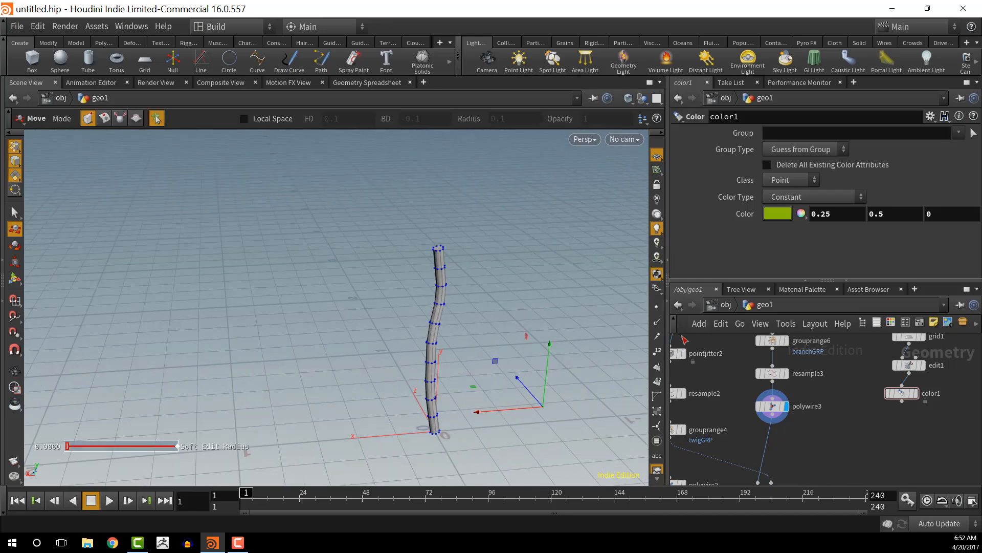
{"action": "left_click", "coordinate": [657, 352]}
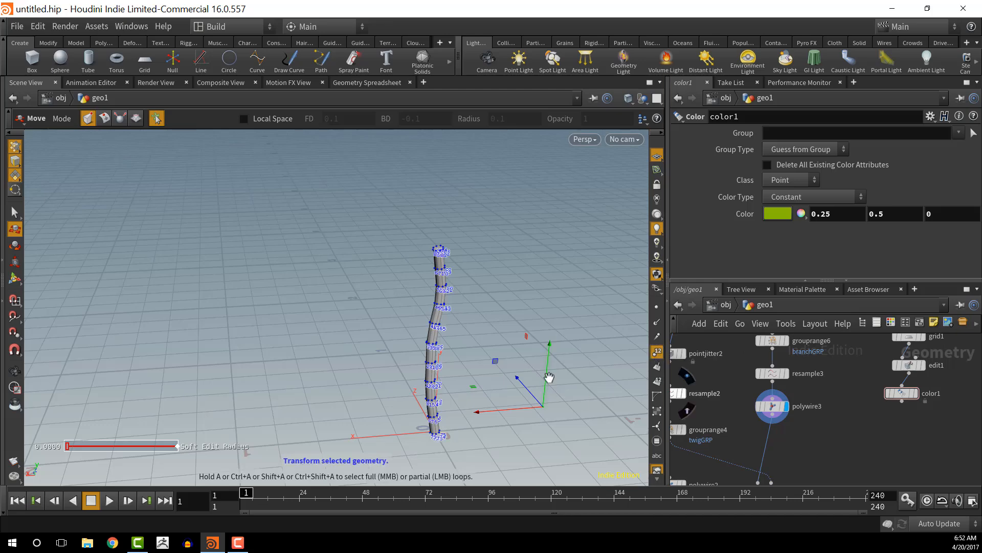
{"action": "key", "text": "Escape"}
{"action": "left_click_drag", "start_coordinate": [487, 382], "coordinate": [383, 325]}
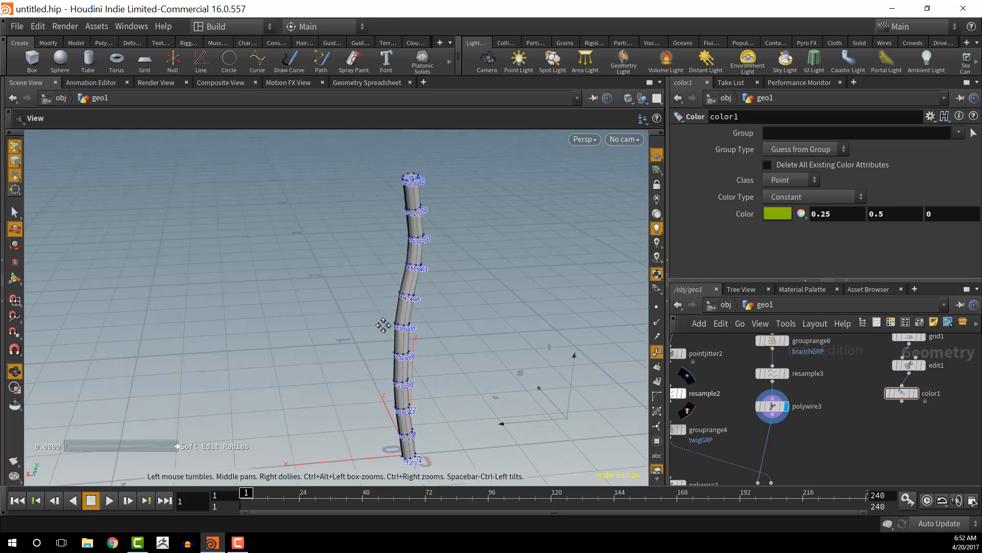
{"action": "key", "text": "t"}
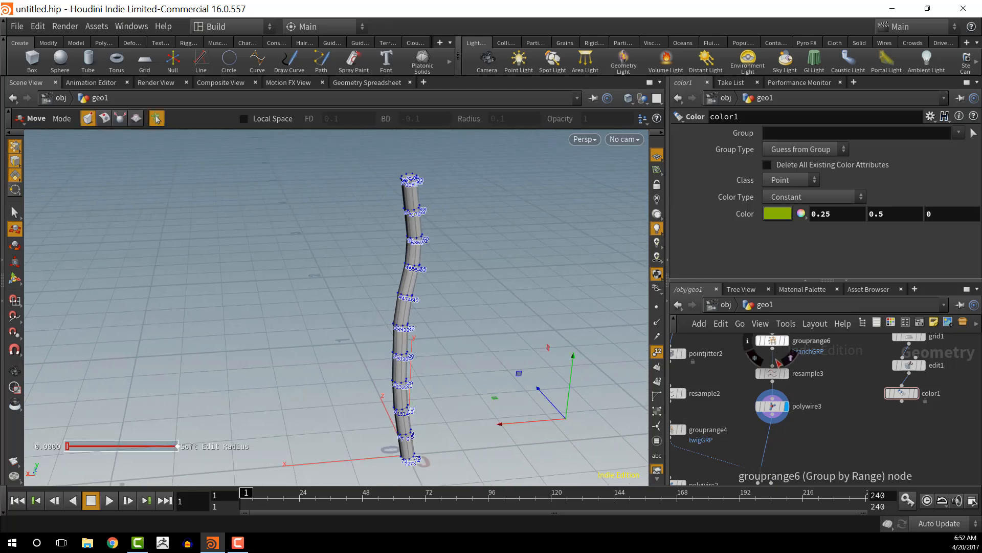
{"action": "left_click", "coordinate": [786, 374]}
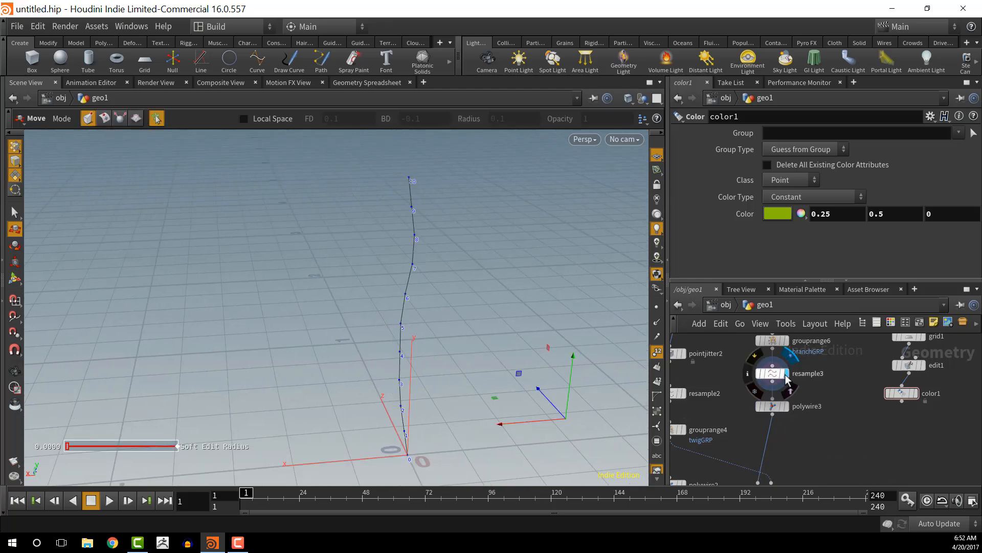
{"action": "left_click", "coordinate": [786, 341]}
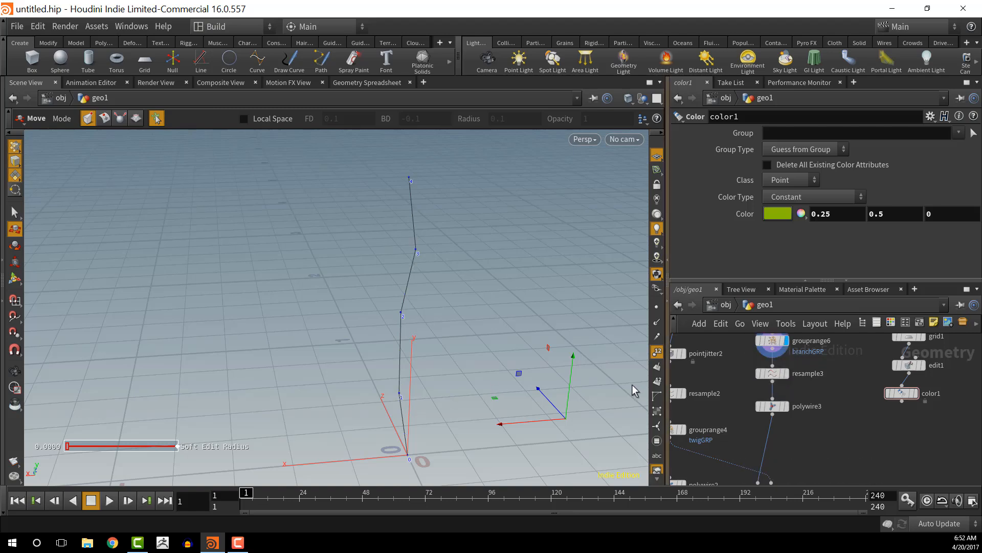
Delete the grouprange6 node holding branchGRP and close the gap above resample3 and polywire3
{"action": "middle_click_drag", "start_coordinate": [843, 378], "coordinate": [850, 422]}
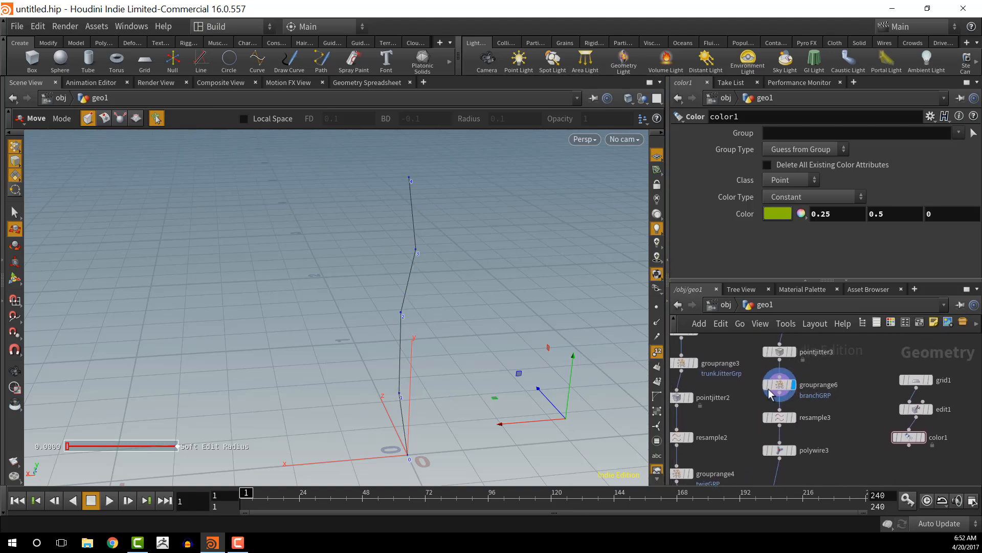
{"action": "left_click", "coordinate": [770, 391]}
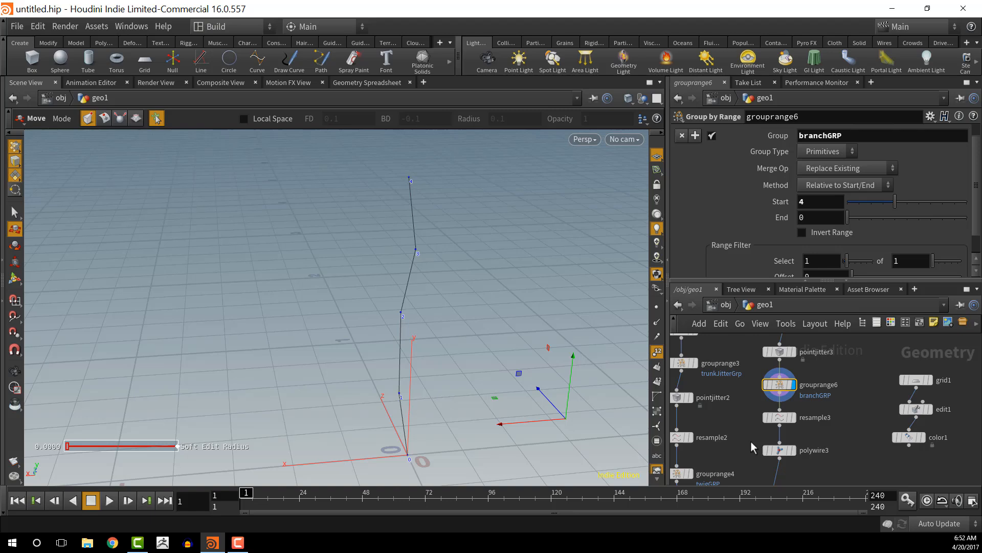
{"action": "key", "text": "Delete"}
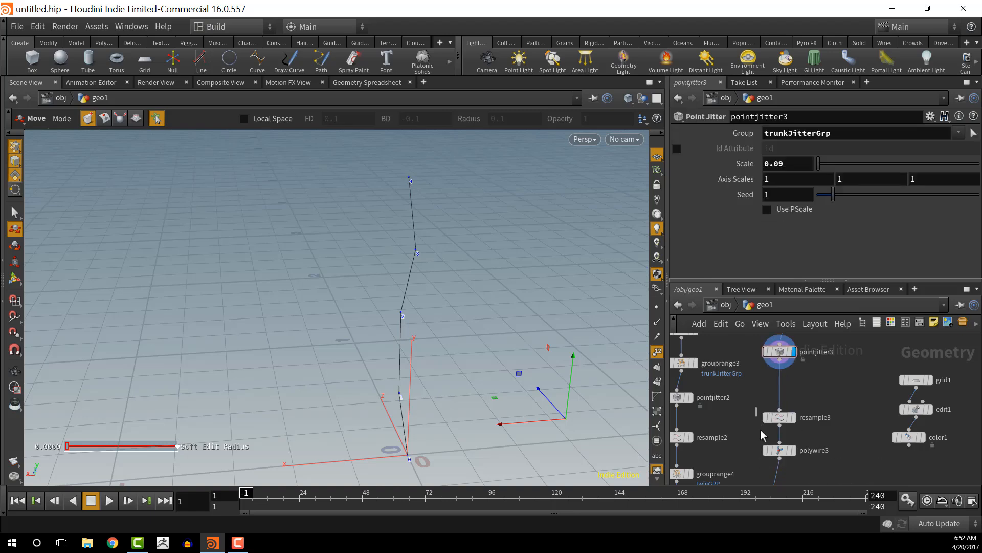
{"action": "left_click_drag", "start_coordinate": [757, 407], "coordinate": [782, 428]}
{"action": "left_click", "coordinate": [806, 460]}
{"action": "middle_click_drag", "start_coordinate": [806, 458], "coordinate": [805, 439]}
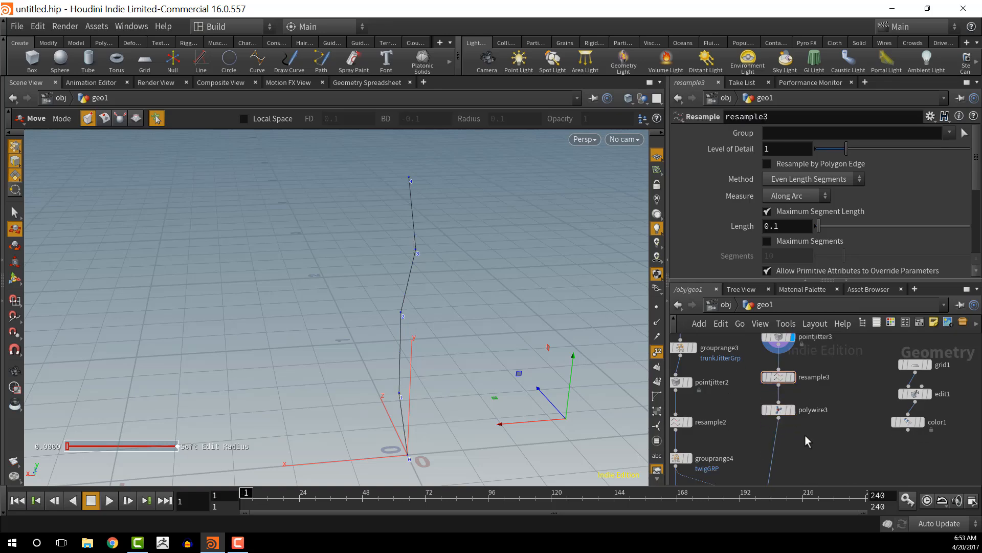
Insert a Group node after polywire3 in the branch chain and display its result
{"action": "key", "text": "Tab"}
{"action": "type", "text": "gr"}
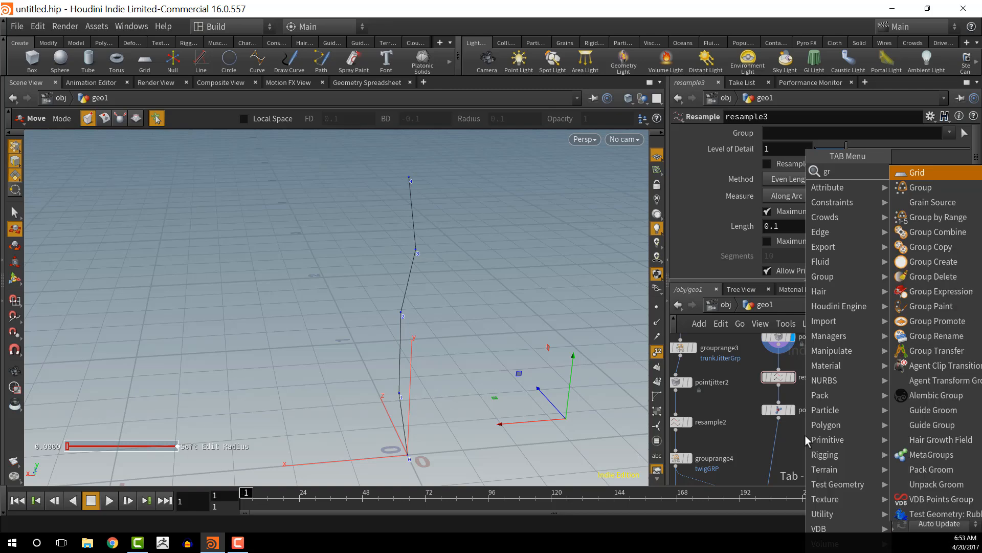
{"action": "key", "text": "Return"}
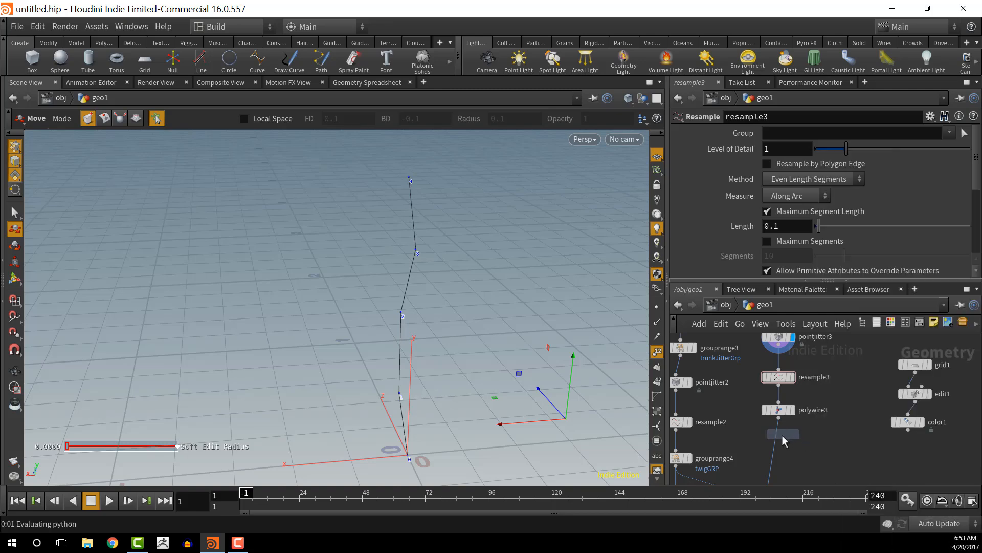
{"action": "left_click", "coordinate": [772, 441]}
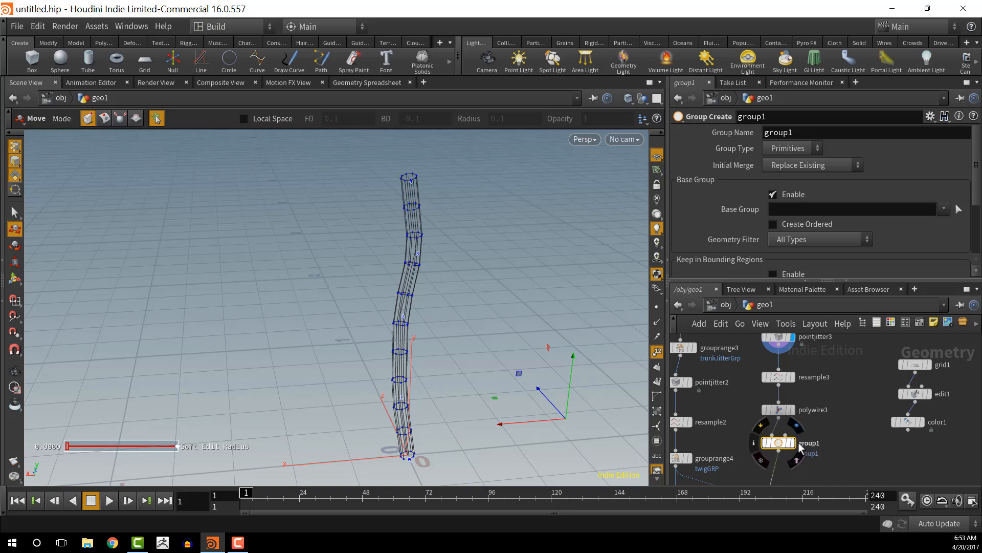
{"action": "left_click", "coordinate": [793, 443]}
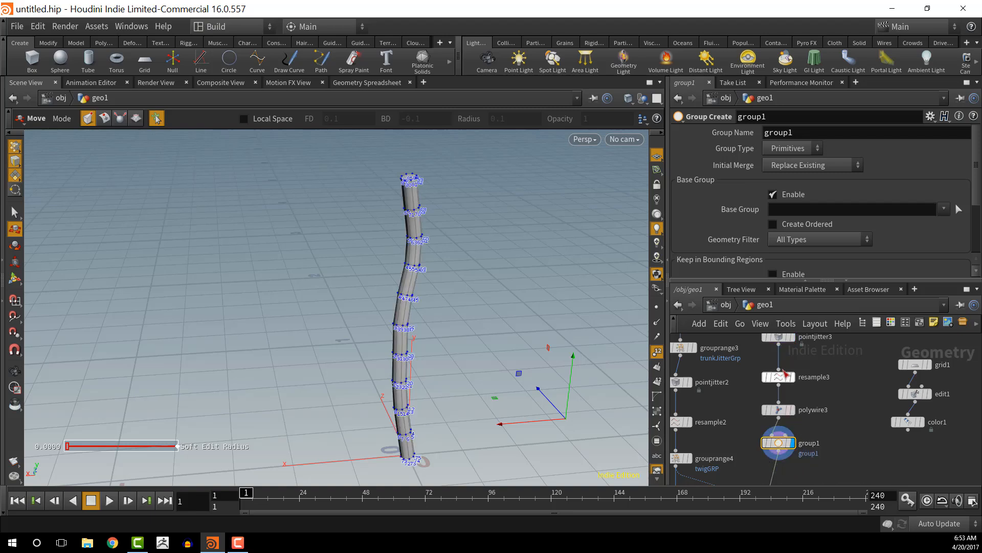
Set the group's type to Points, disable its Base Group and enable Keep in Bounding Regions
{"action": "left_click", "coordinate": [817, 149]}
{"action": "left_click", "coordinate": [781, 178]}
{"action": "scroll", "coordinate": [837, 198], "scroll_direction": "down", "scroll_amount": 2}
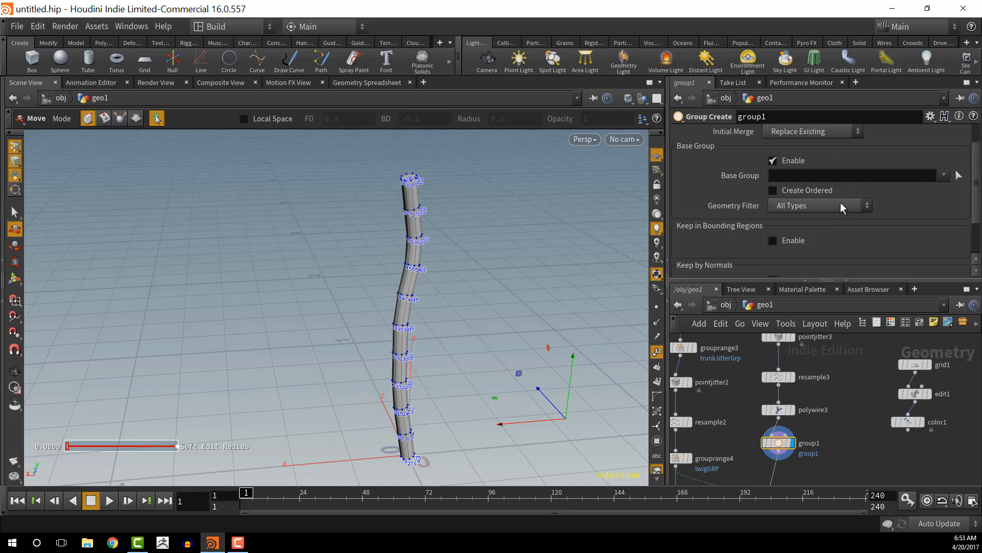
{"action": "left_click", "coordinate": [773, 161]}
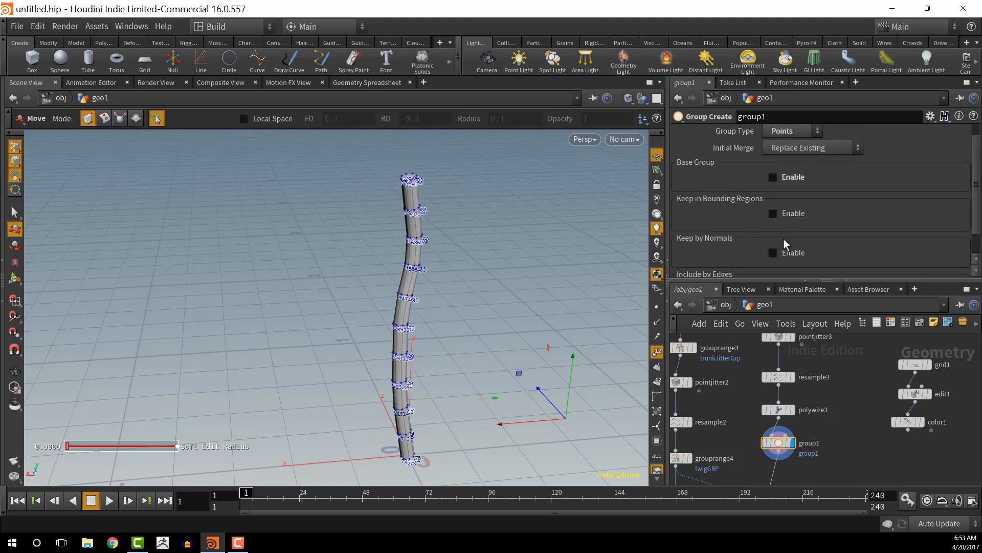
{"action": "left_click", "coordinate": [773, 213]}
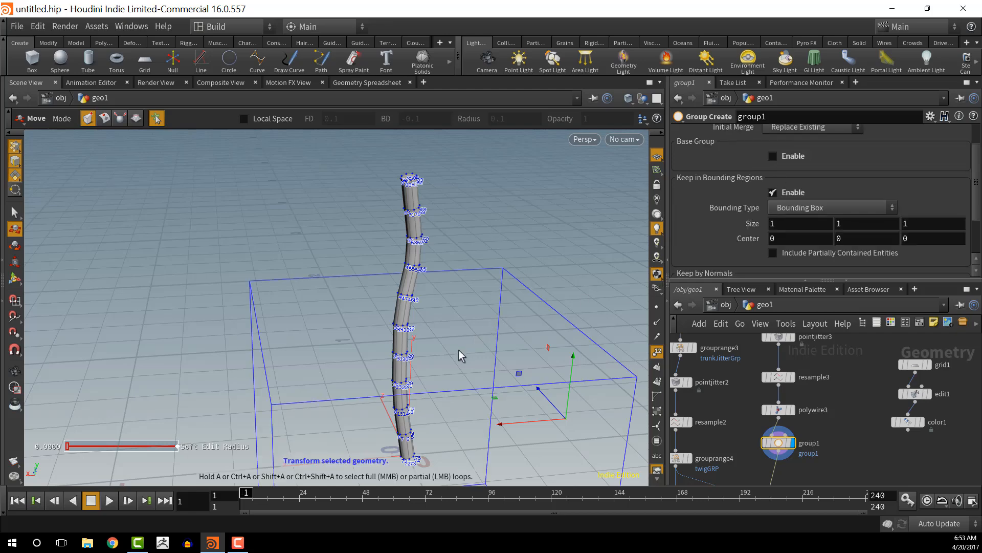
Raise the group's bounding box to a Y center of 0.75 so it encloses the branch's upper points
{"action": "key", "text": "space"}
{"action": "left_click_drag", "start_coordinate": [495, 333], "coordinate": [465, 311]}
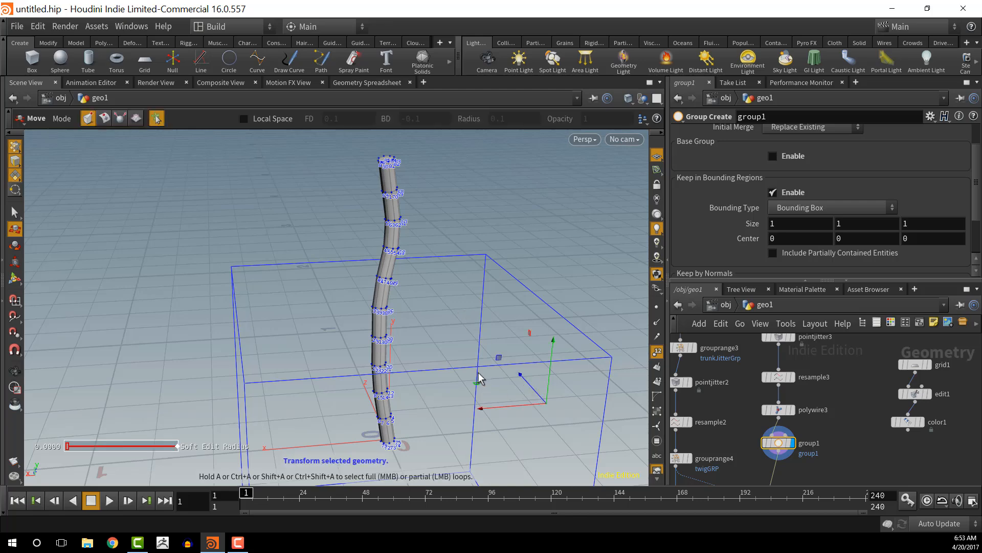
{"action": "key", "text": "space"}
{"action": "left_click_drag", "start_coordinate": [480, 373], "coordinate": [501, 251]}
{"action": "key", "text": "ctrl+z"}
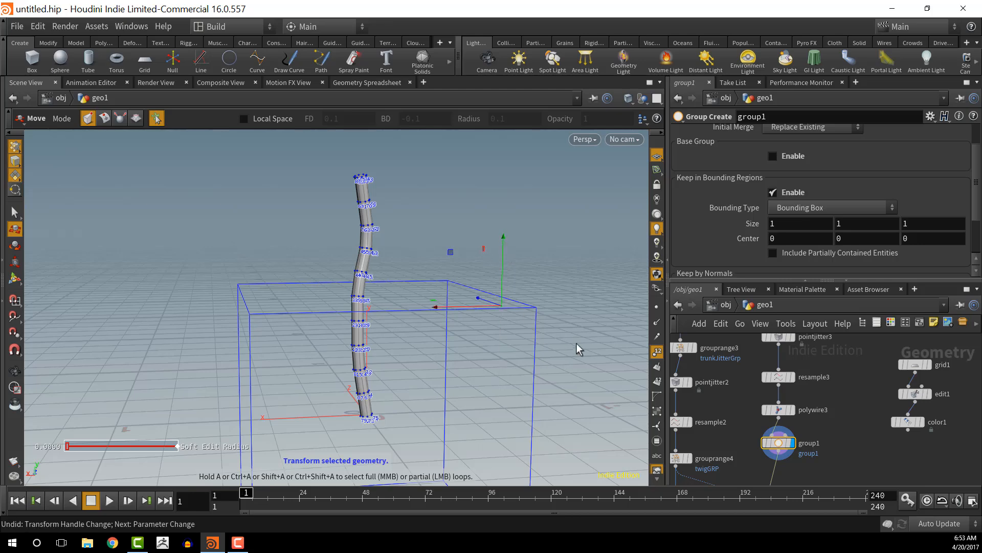
{"action": "middle_click_drag", "start_coordinate": [533, 307], "coordinate": [521, 293]}
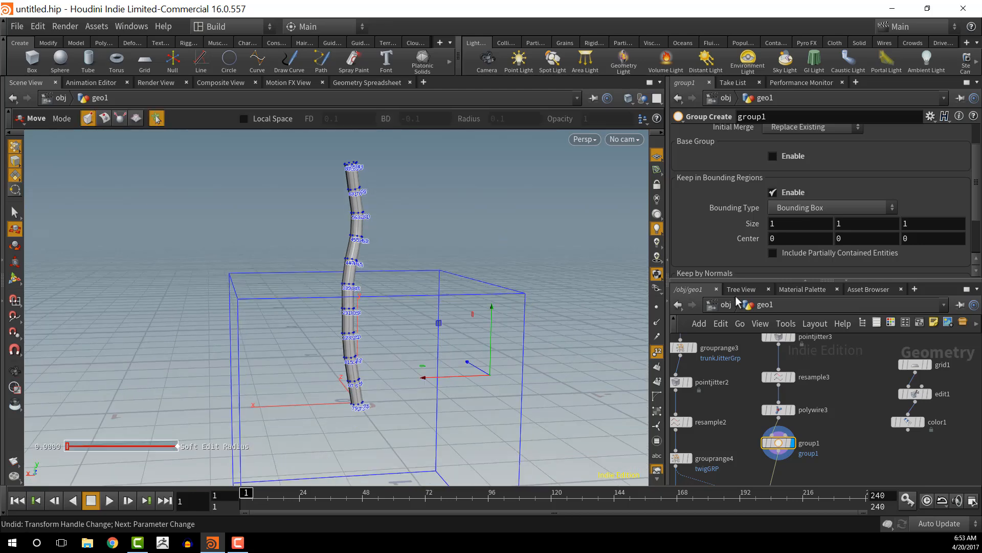
{"action": "middle_click_drag", "start_coordinate": [860, 240], "coordinate": [910, 263]}
{"action": "key", "text": "space"}
{"action": "left_click_drag", "start_coordinate": [426, 346], "coordinate": [538, 403]}
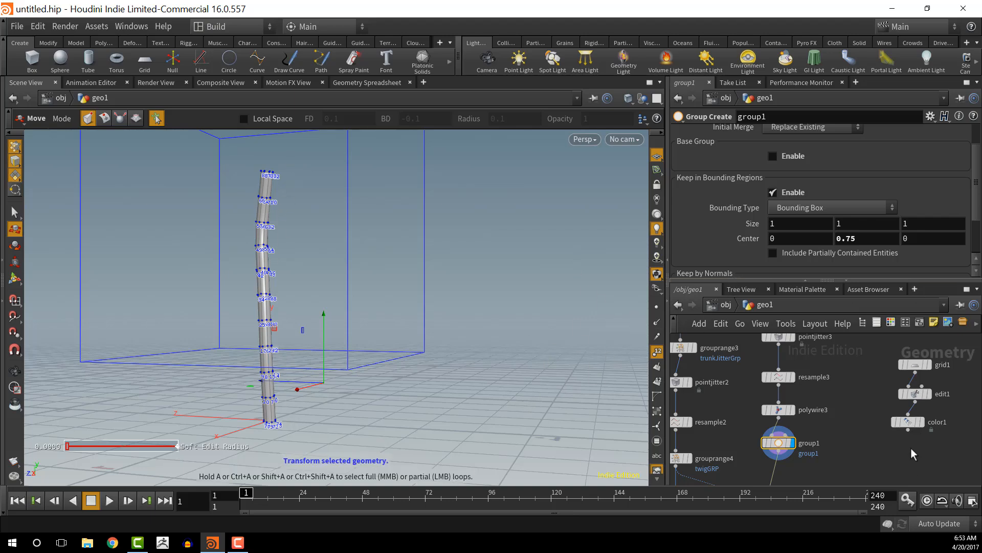
Add a Copy Stamp node that takes the leaf from color1 as source and the branch from group1 as template
{"action": "middle_click_drag", "start_coordinate": [903, 456], "coordinate": [884, 433]}
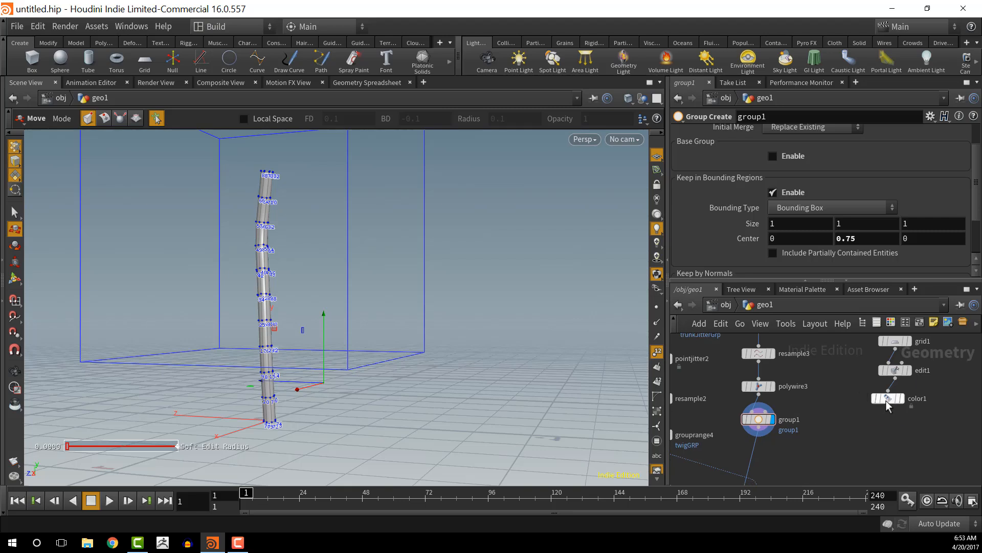
{"action": "mouse_move", "coordinate": [892, 410]}
{"action": "key", "text": "Tab"}
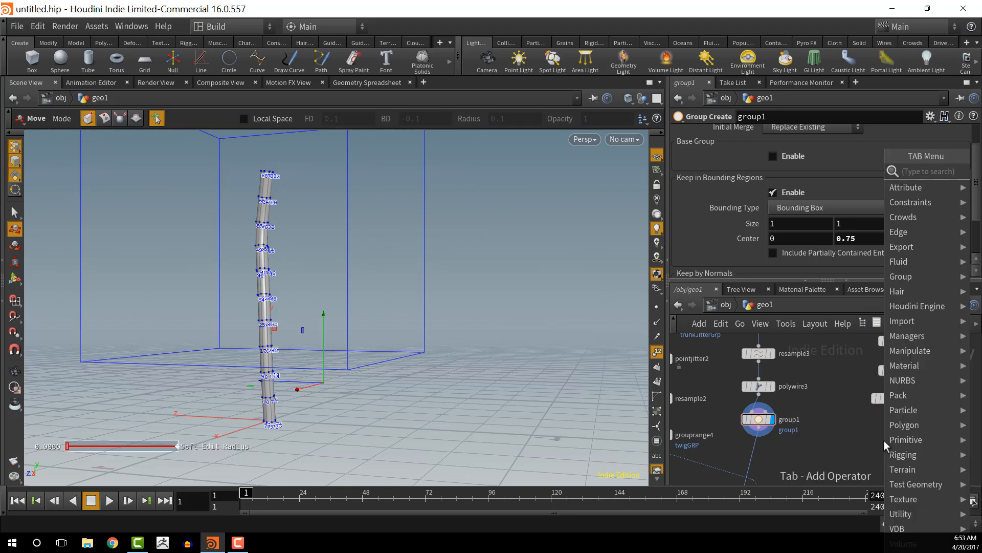
{"action": "type", "text": "copys"}
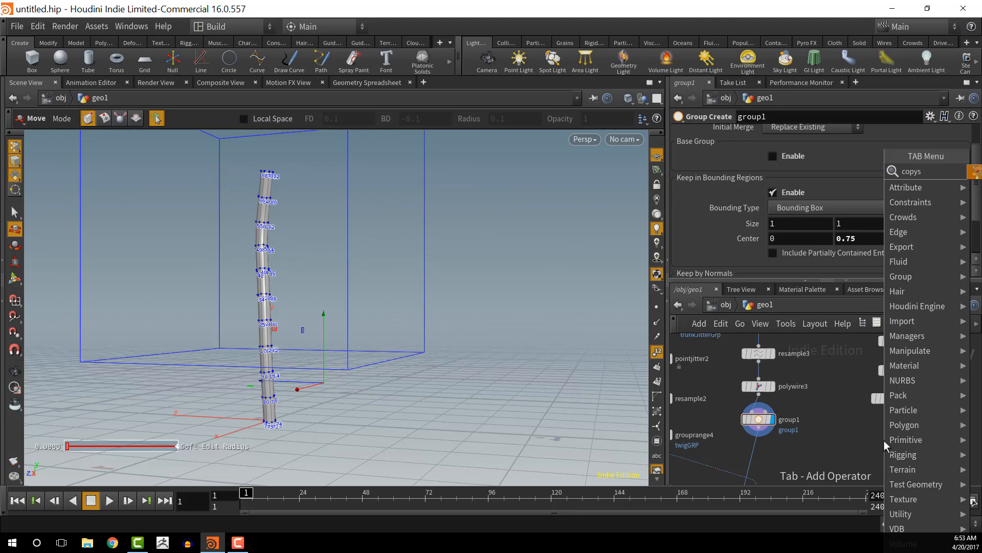
{"action": "key", "text": "Return"}
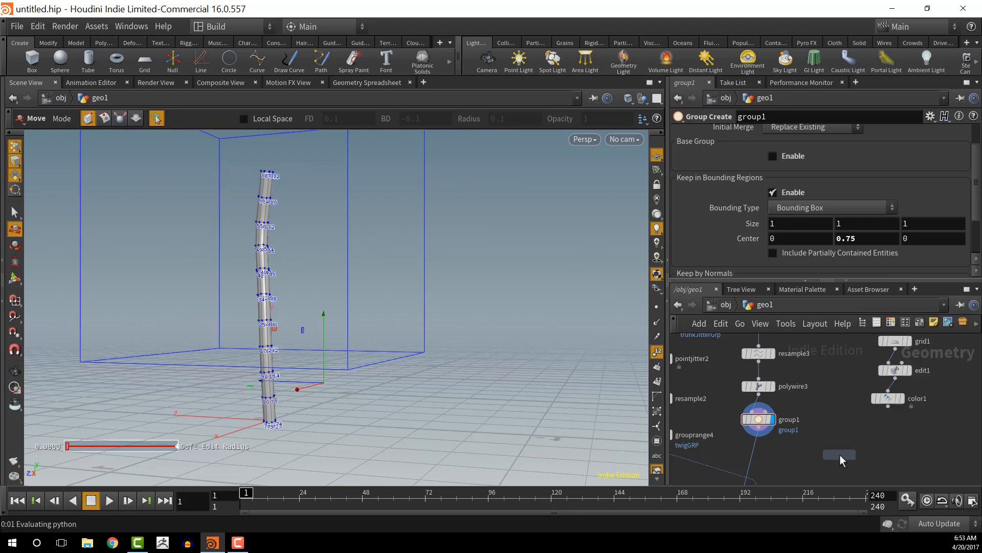
{"action": "left_click", "coordinate": [840, 454]}
{"action": "left_click", "coordinate": [846, 447]}
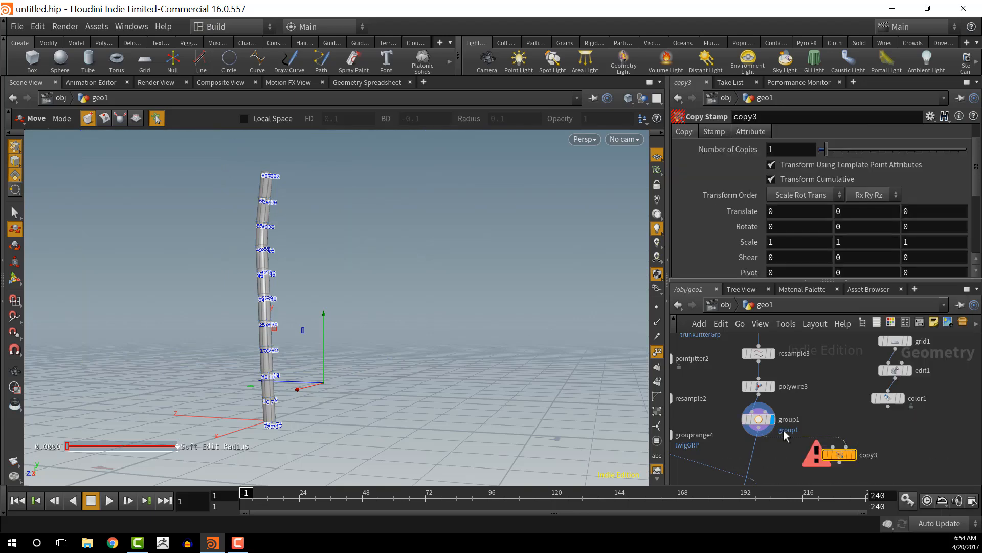
{"action": "left_click", "coordinate": [834, 447]}
{"action": "left_click", "coordinate": [880, 420]}
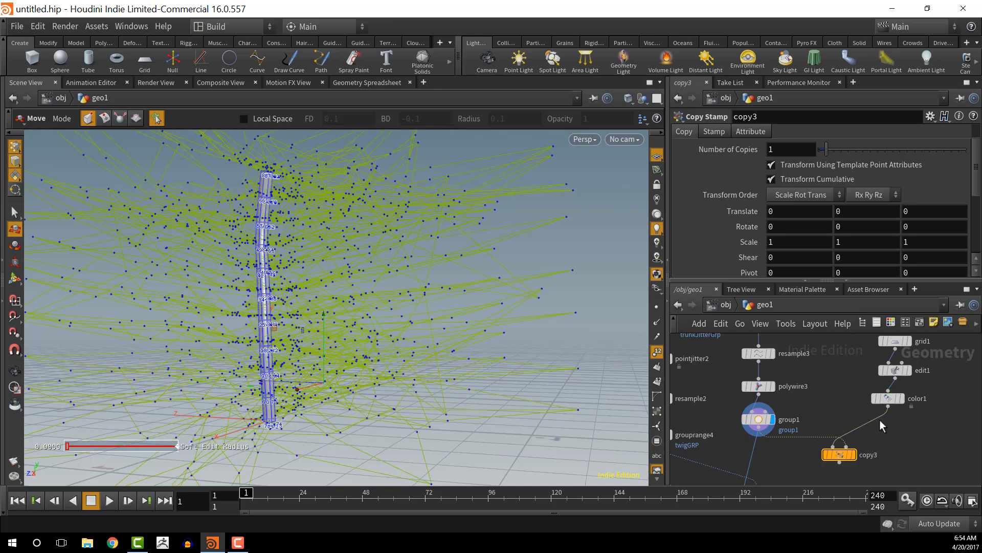
Display the result of copy3 and turn off point numbers to inspect the copied leaves
{"action": "left_click", "coordinate": [853, 454]}
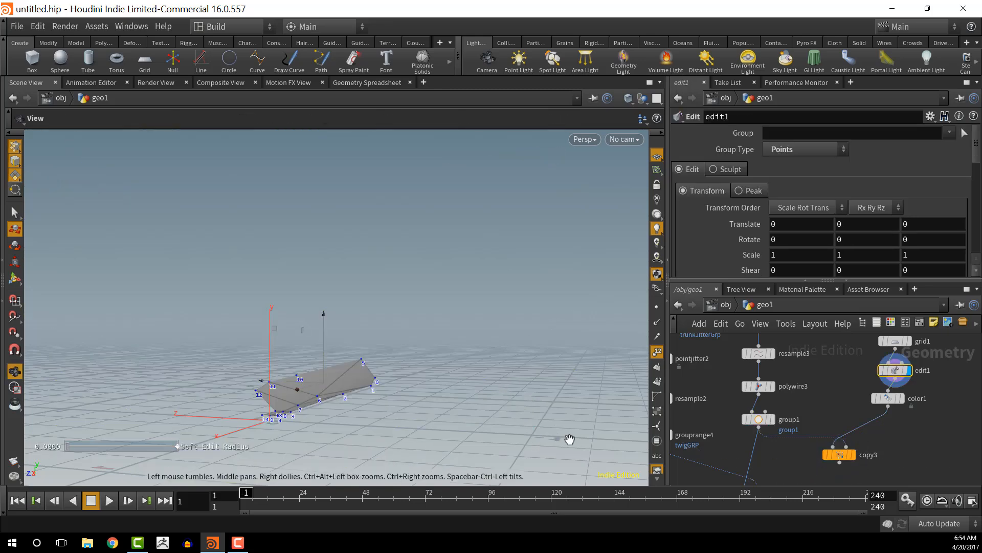
{"action": "left_click", "coordinate": [853, 454]}
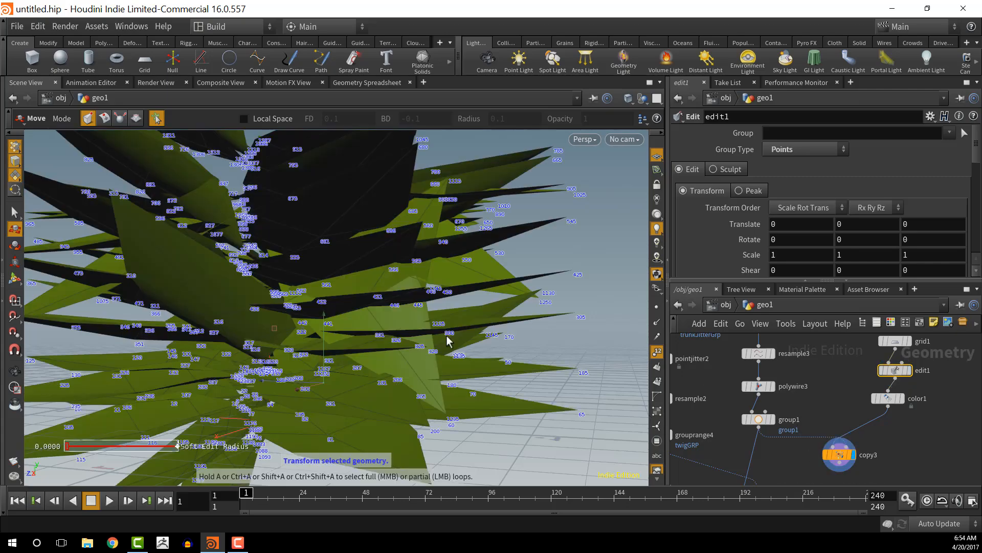
{"action": "left_click", "coordinate": [657, 351]}
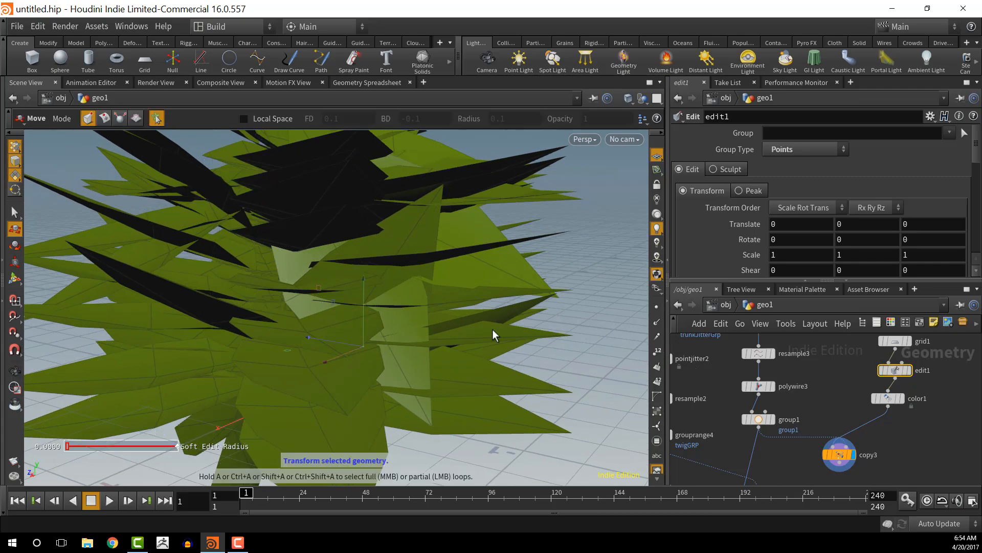
{"action": "scroll", "coordinate": [486, 343], "scroll_direction": "up", "scroll_amount": 4}
{"action": "scroll", "coordinate": [474, 351], "scroll_direction": "down", "scroll_amount": 5}
{"action": "left_click_drag", "start_coordinate": [460, 302], "coordinate": [535, 283]}
{"action": "key", "text": "Return"}
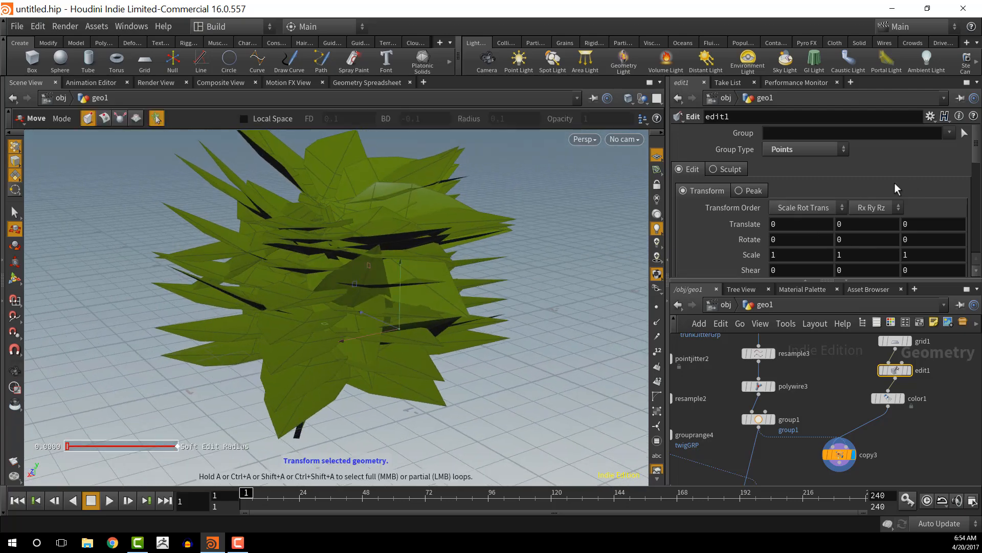
{"action": "scroll", "coordinate": [890, 241], "scroll_direction": "down", "scroll_amount": 2}
{"action": "scroll", "coordinate": [889, 244], "scroll_direction": "up", "scroll_amount": 2}
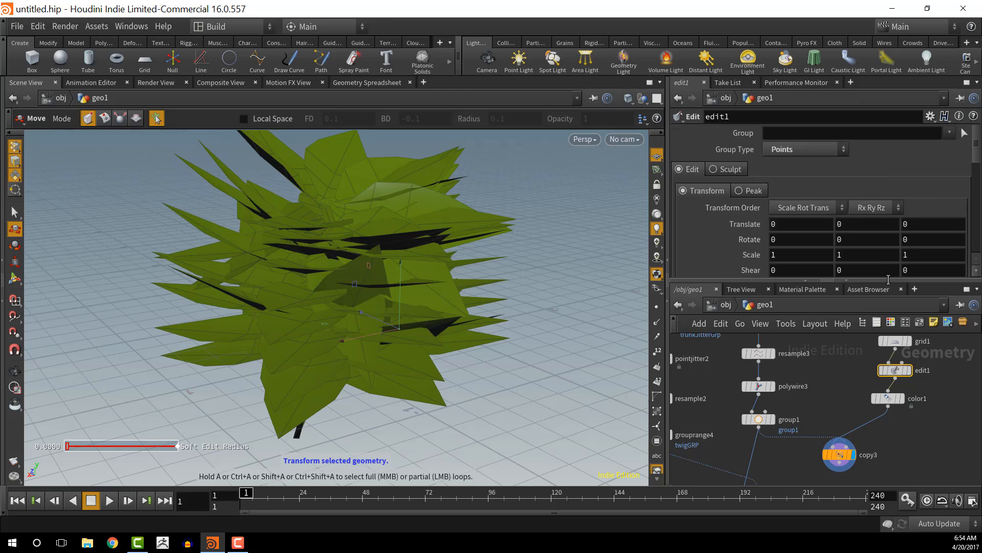
Set the Group Name in the group1 node to leafGRP
{"action": "left_click", "coordinate": [843, 460]}
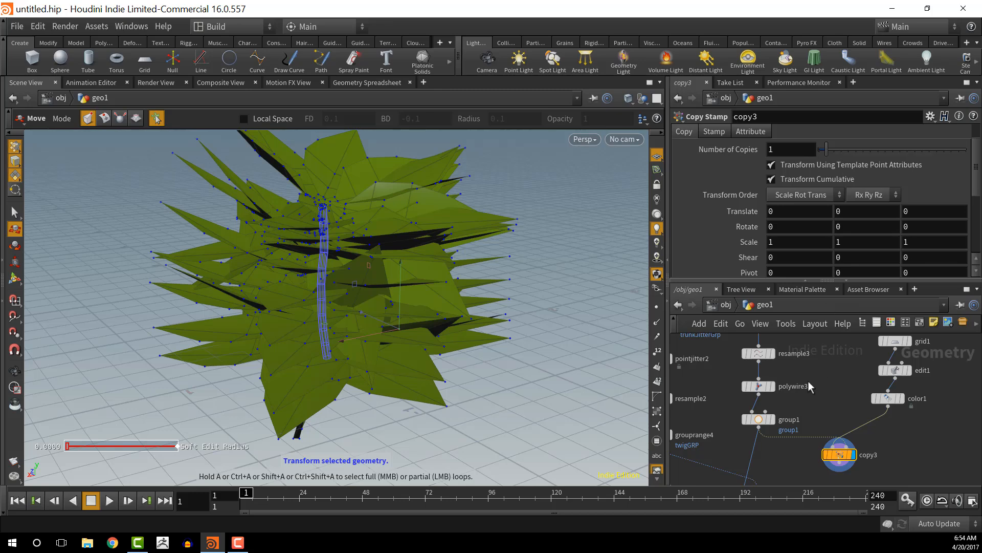
{"action": "left_click", "coordinate": [765, 420]}
{"action": "scroll", "coordinate": [860, 155], "scroll_direction": "up", "scroll_amount": 1}
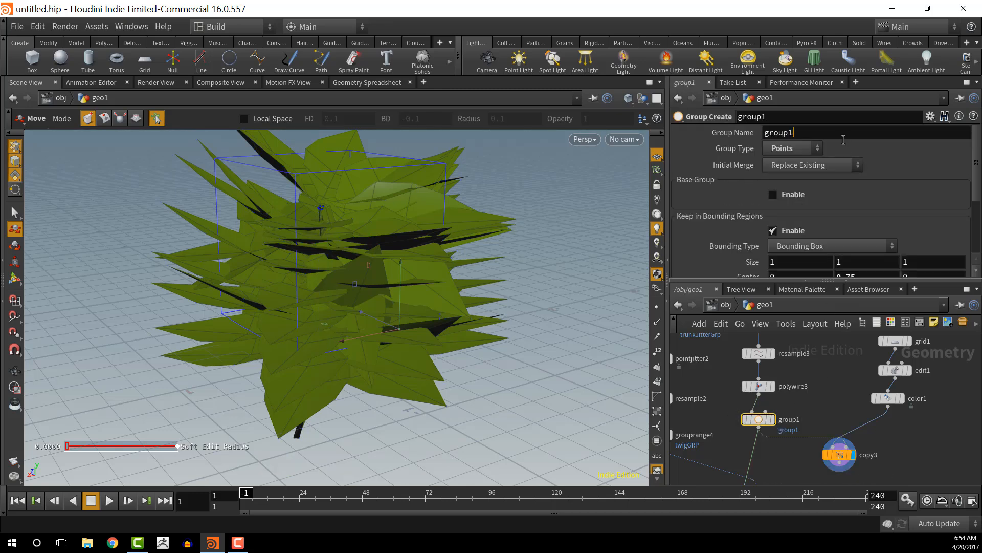
{"action": "double_click", "coordinate": [843, 139]}
{"action": "type", "text": "leafGRP"}
{"action": "key", "text": "Return"}
Set the Template Group of copy3 to leafGRP and disable Transform Cumulative
{"action": "left_click", "coordinate": [837, 456]}
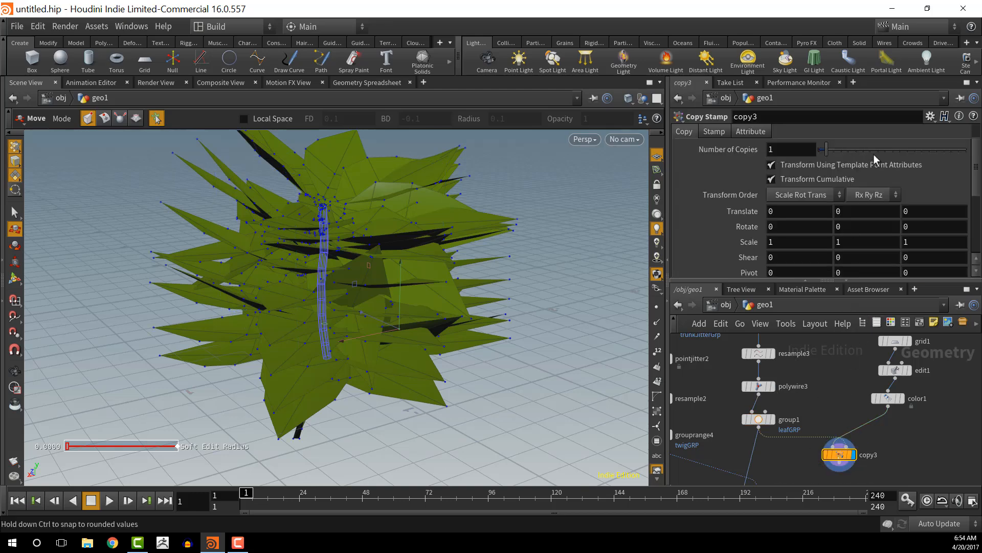
{"action": "scroll", "coordinate": [873, 132], "scroll_direction": "up", "scroll_amount": 2}
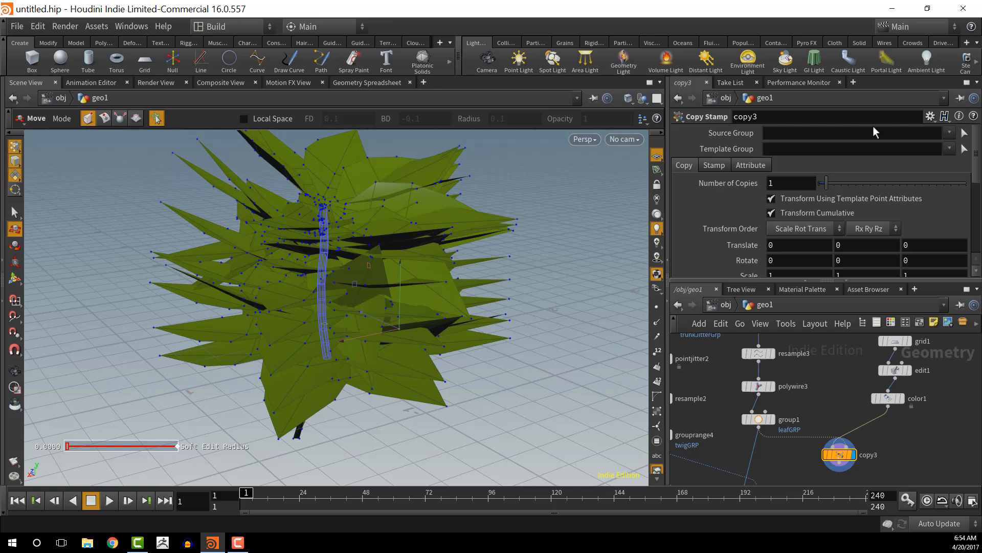
{"action": "left_click", "coordinate": [950, 149]}
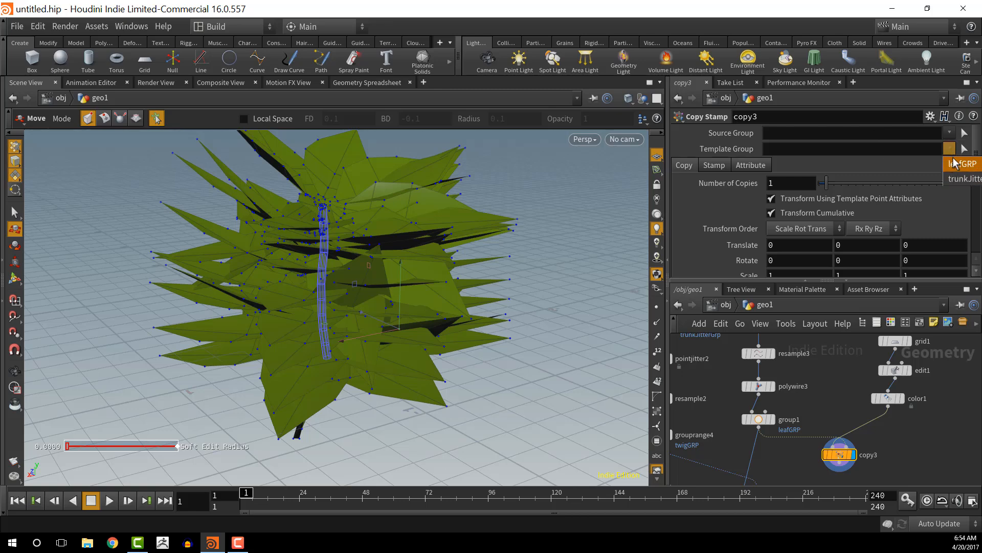
{"action": "left_click", "coordinate": [953, 163]}
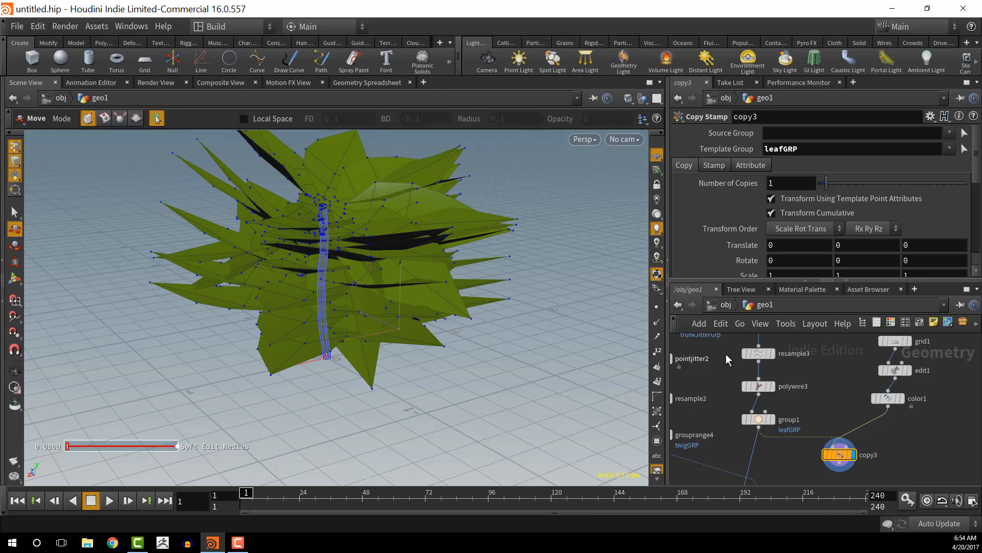
{"action": "scroll", "coordinate": [807, 263], "scroll_direction": "down", "scroll_amount": 1}
{"action": "left_click", "coordinate": [808, 179]}
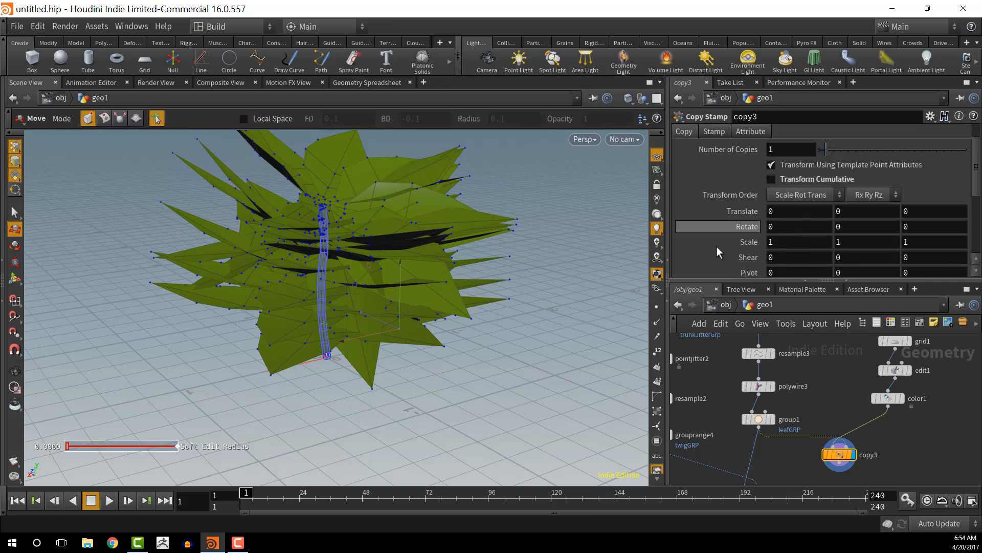
Reduce the Uniform Scale of copy3 to 0.28, redisplay the node and inspect the leaves from several angles
{"action": "scroll", "coordinate": [716, 236], "scroll_direction": "down", "scroll_amount": 1}
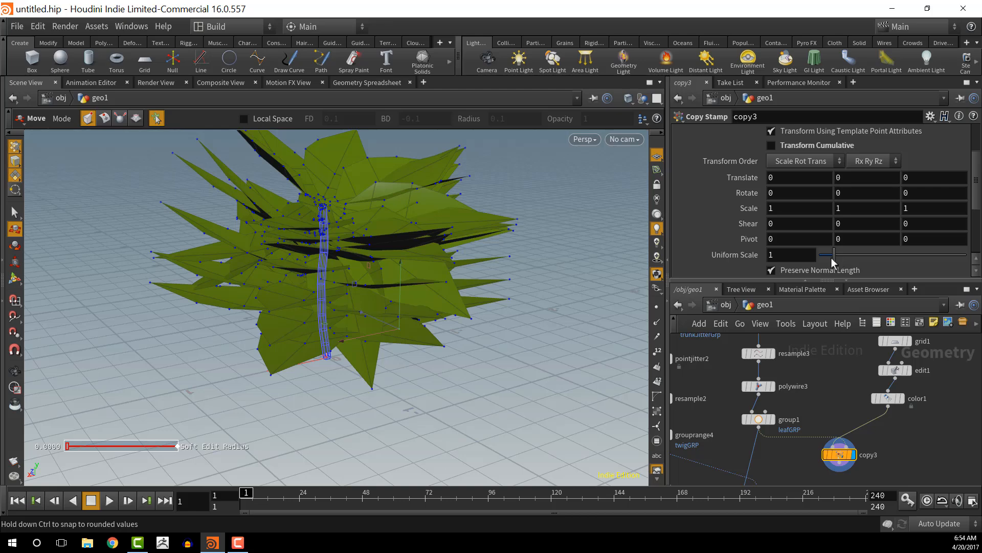
{"action": "left_click_drag", "start_coordinate": [831, 257], "coordinate": [824, 256]}
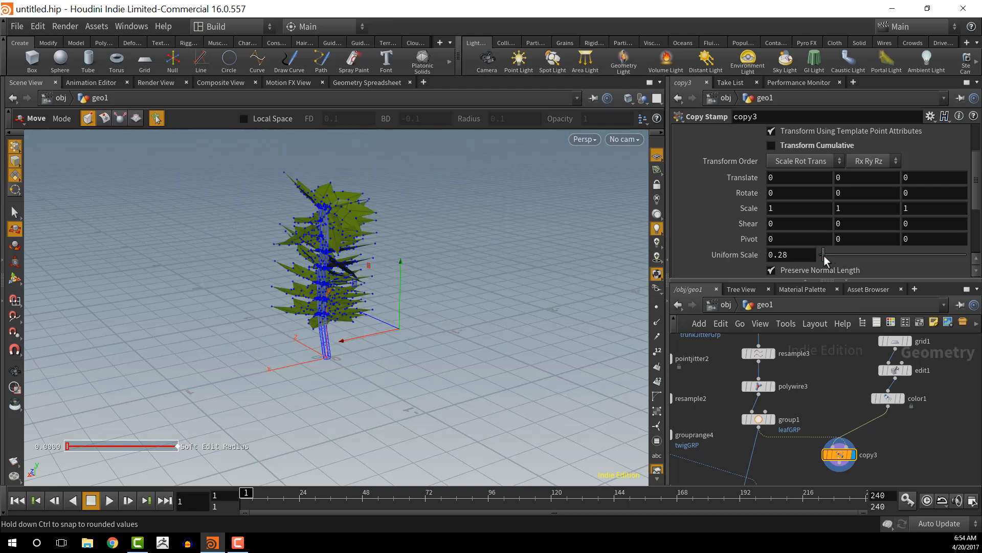
{"action": "left_click", "coordinate": [571, 312]}
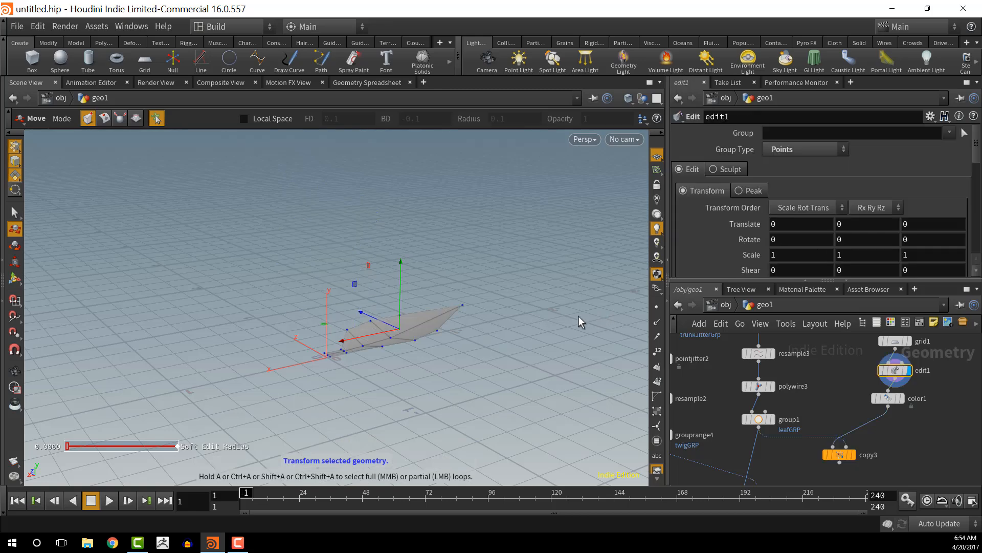
{"action": "left_click", "coordinate": [851, 455]}
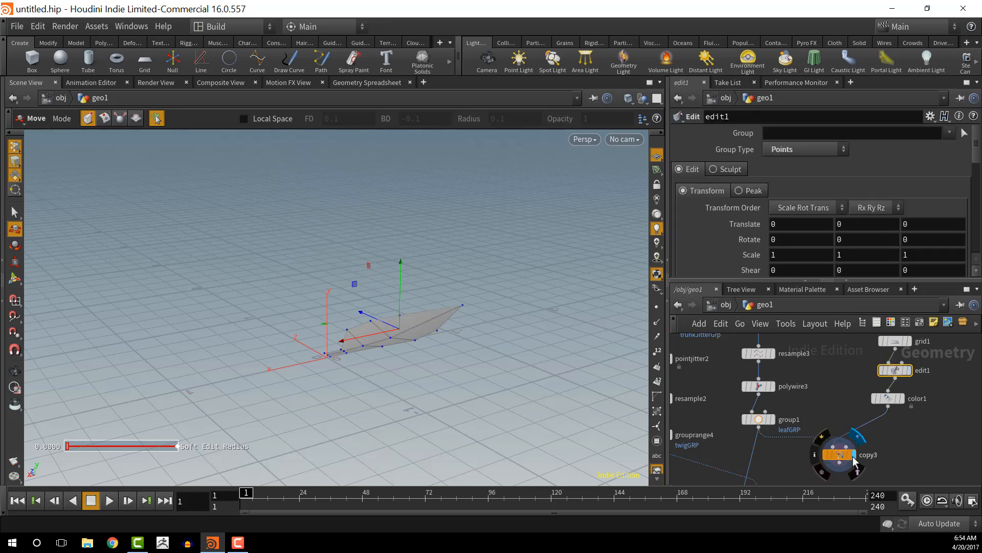
{"action": "key", "text": "Escape"}
{"action": "left_click_drag", "start_coordinate": [493, 355], "coordinate": [598, 367]}
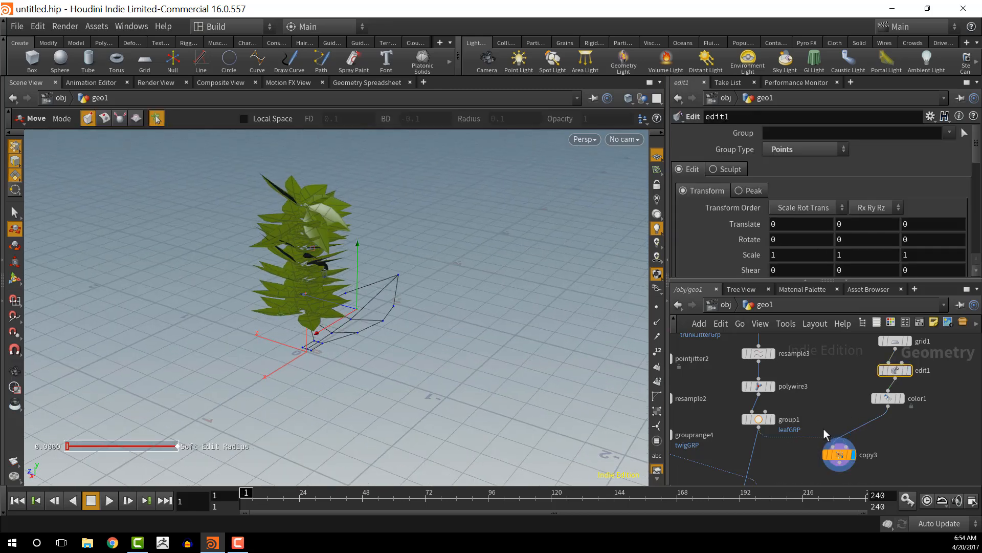
{"action": "left_click", "coordinate": [839, 454]}
{"action": "left_click_drag", "start_coordinate": [395, 344], "coordinate": [583, 372]}
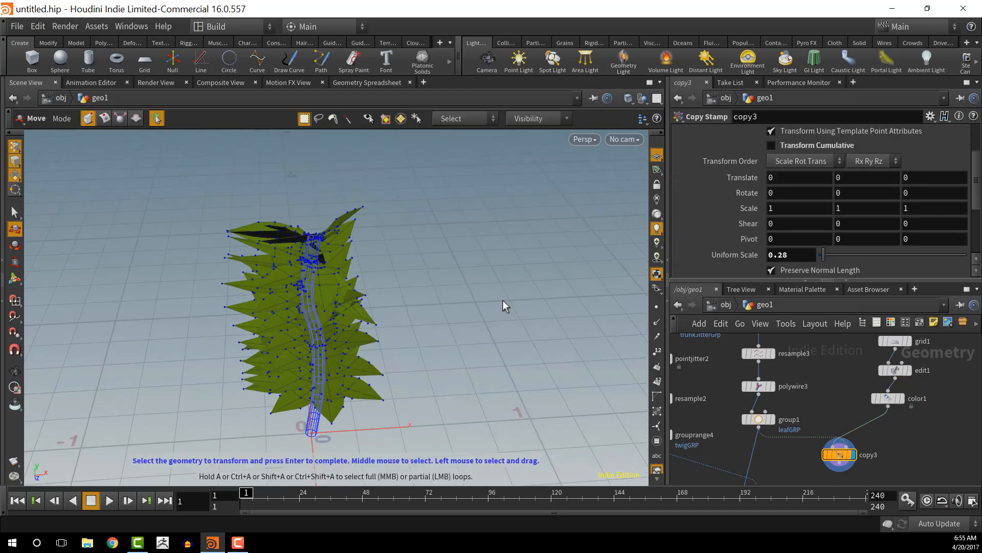
{"action": "left_click_drag", "start_coordinate": [487, 292], "coordinate": [328, 332]}
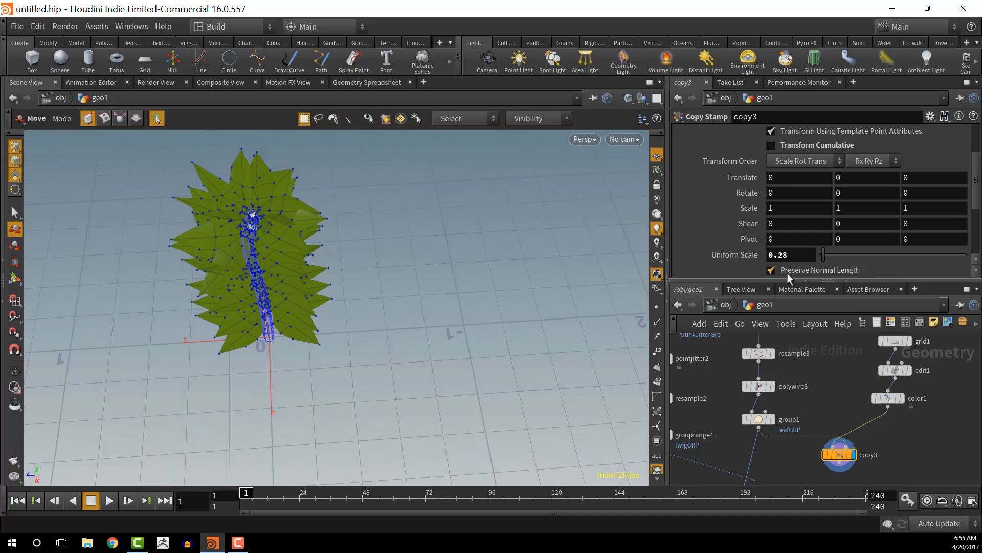
Try out rotation values on the leaf copies in copy3 and undo the changes
{"action": "middle_click_drag", "start_coordinate": [846, 206], "coordinate": [941, 168]}
{"action": "key", "text": "ctrl+z"}
{"action": "key", "text": "ctrl+z"}
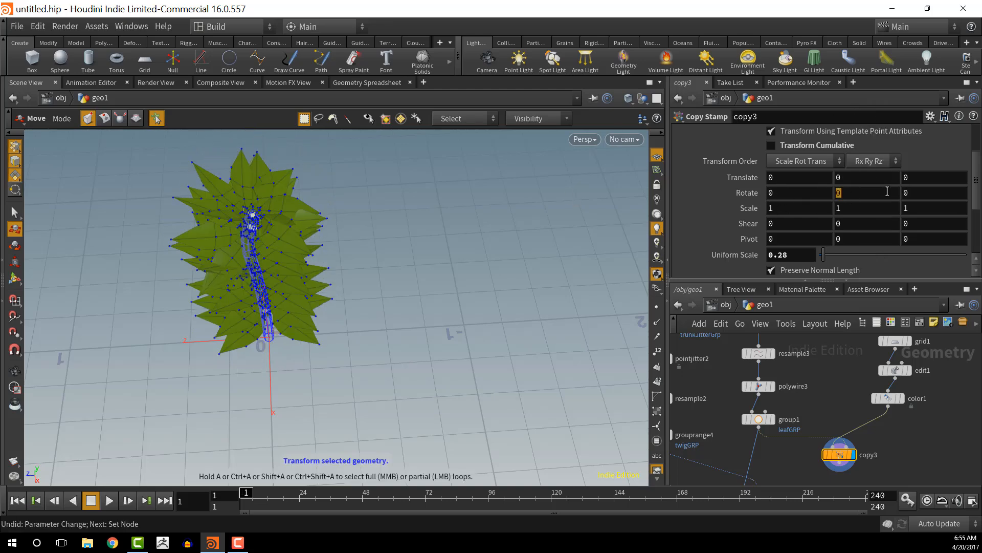
Enter the expression fit01(Rand($PT), 0,360) as the Y rotation of copy3
{"action": "type", "text": "fi"}
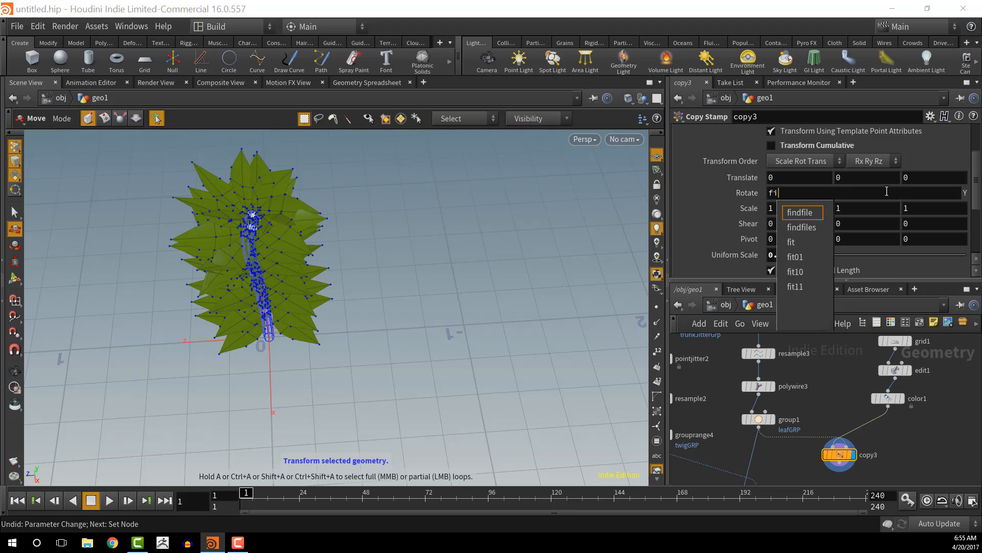
{"action": "type", "text": "t01"}
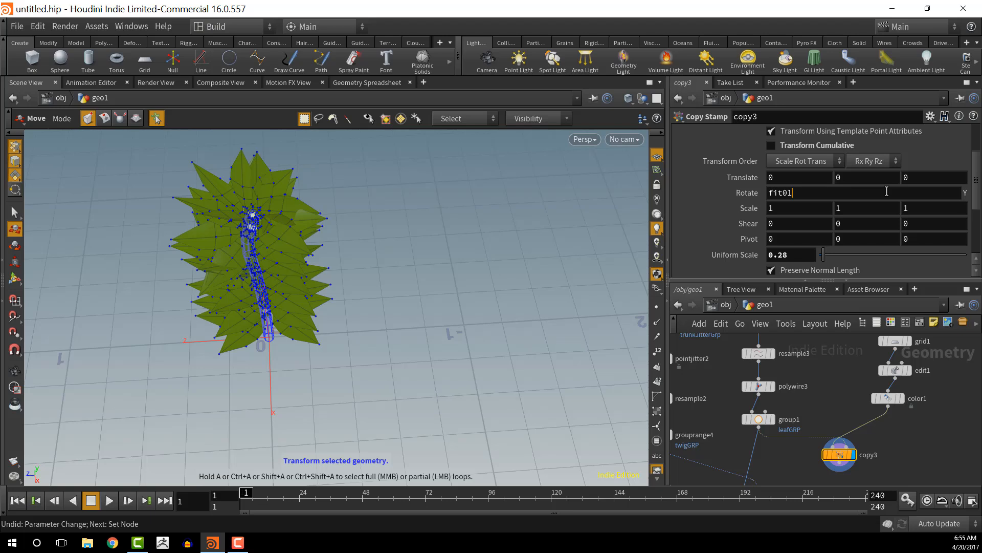
{"action": "type", "text": "(Rand($PT"}
{"action": "key", "text": "Return"}
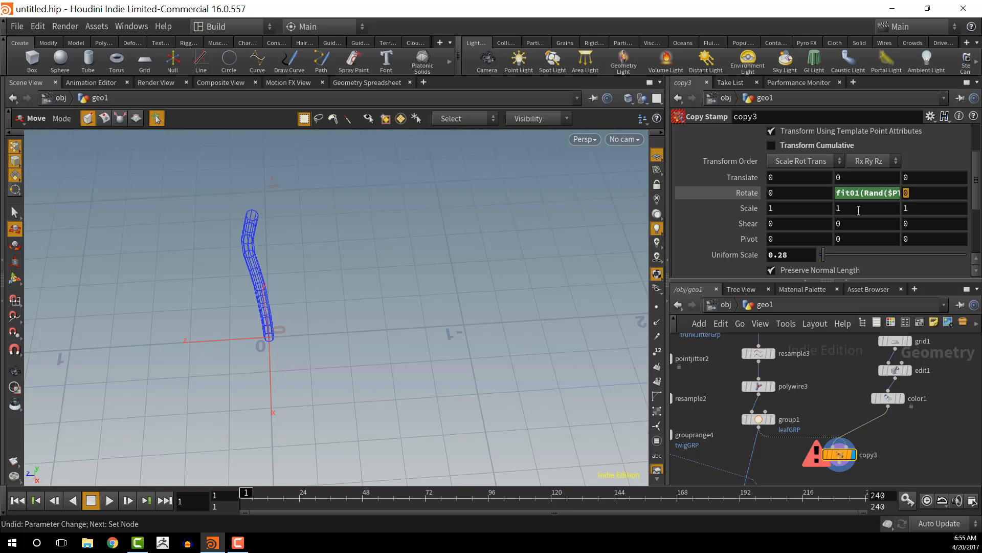
Check the error on copy3 and correct its Y rotation expression to fit01(rand($PT), 0,360)
{"action": "left_click", "coordinate": [887, 193]}
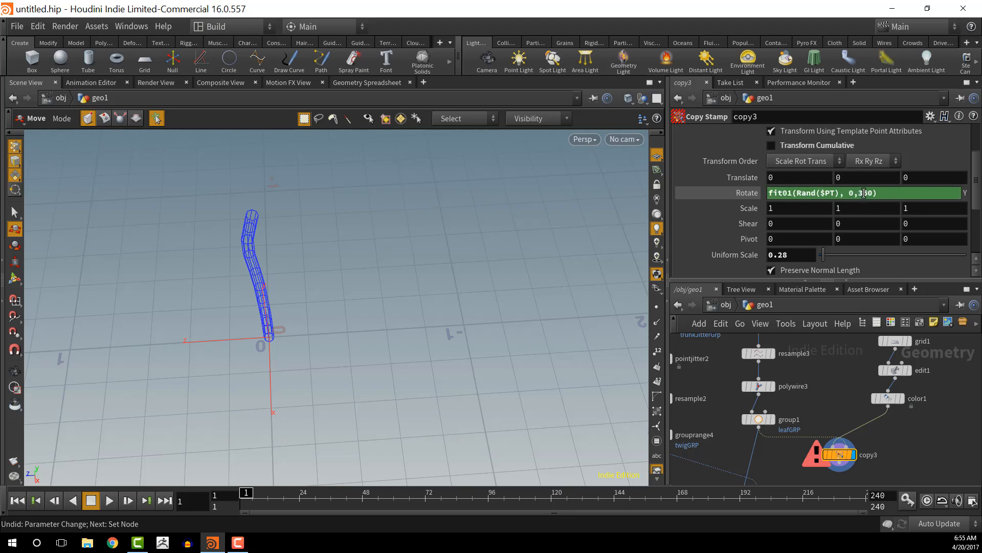
{"action": "mouse_move", "coordinate": [849, 452]}
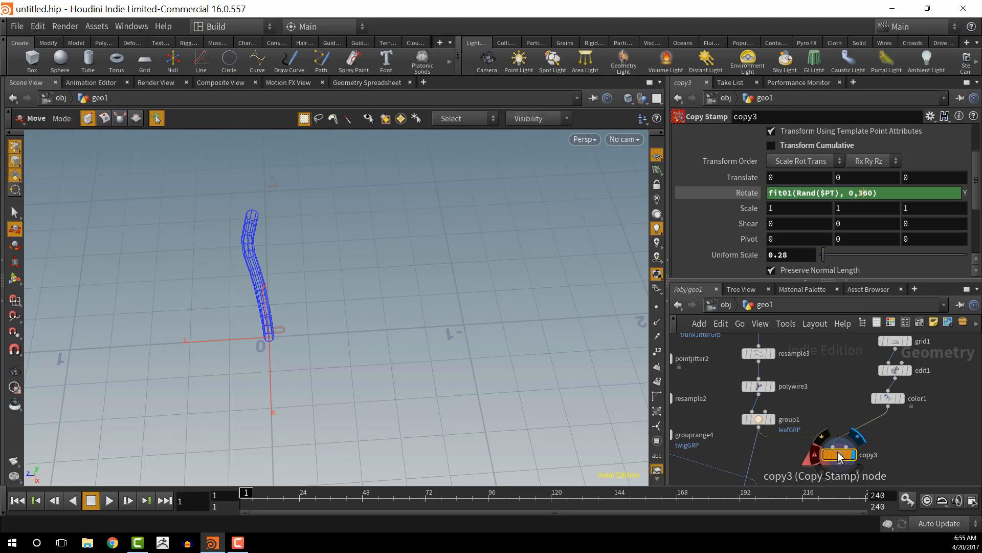
{"action": "middle_click", "coordinate": [839, 453]}
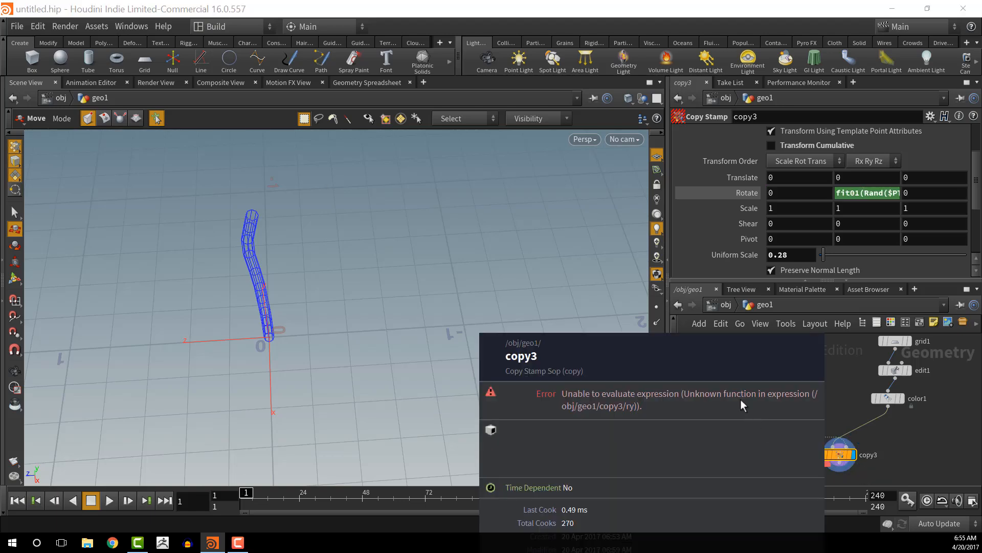
{"action": "left_click", "coordinate": [866, 193]}
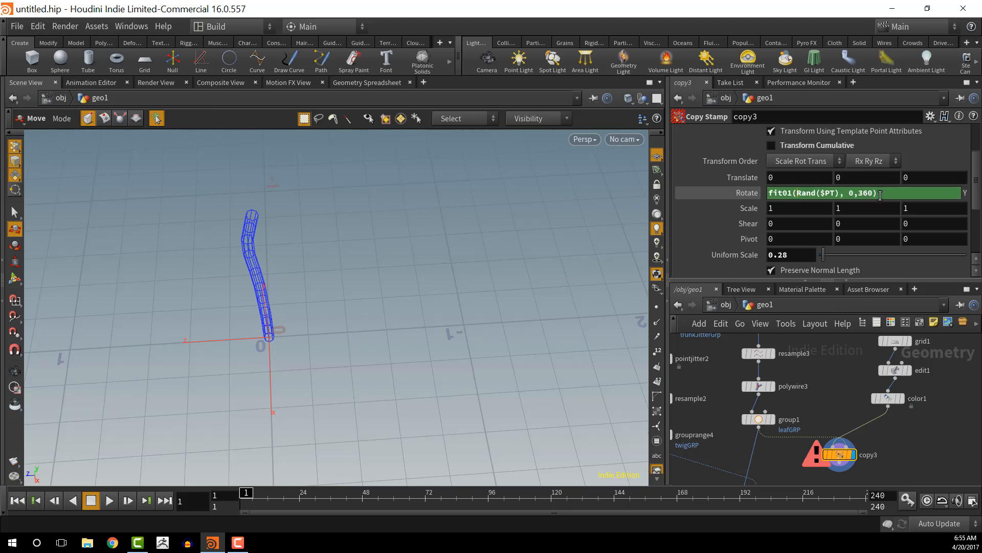
{"action": "left_click_drag", "start_coordinate": [880, 195], "coordinate": [769, 194]}
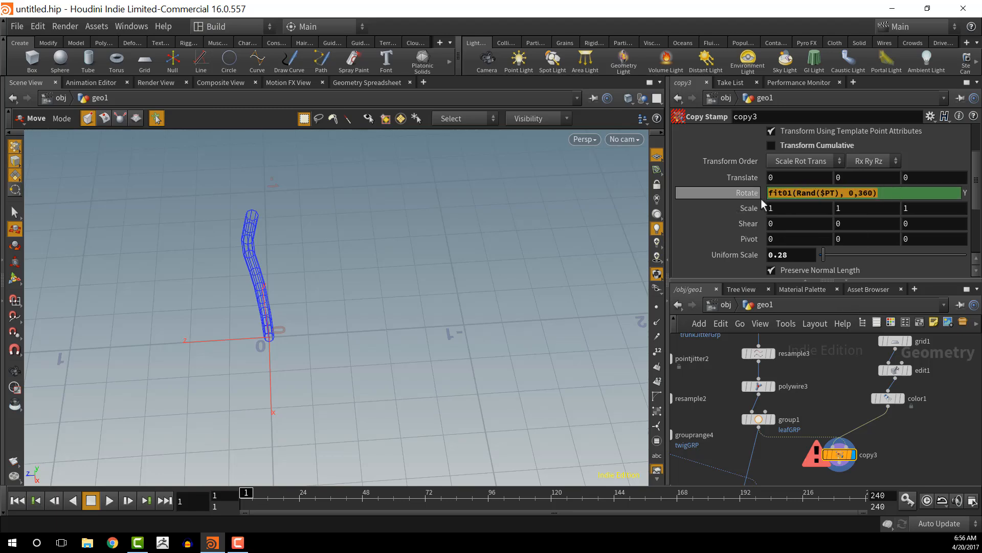
{"action": "left_click", "coordinate": [802, 195]}
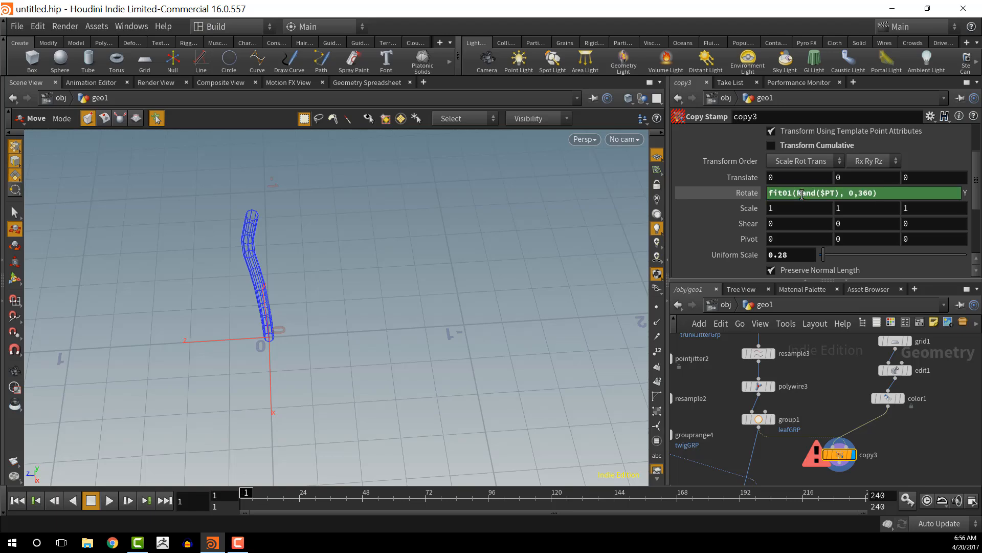
{"action": "key", "text": "Delete"}
{"action": "type", "text": "r"}
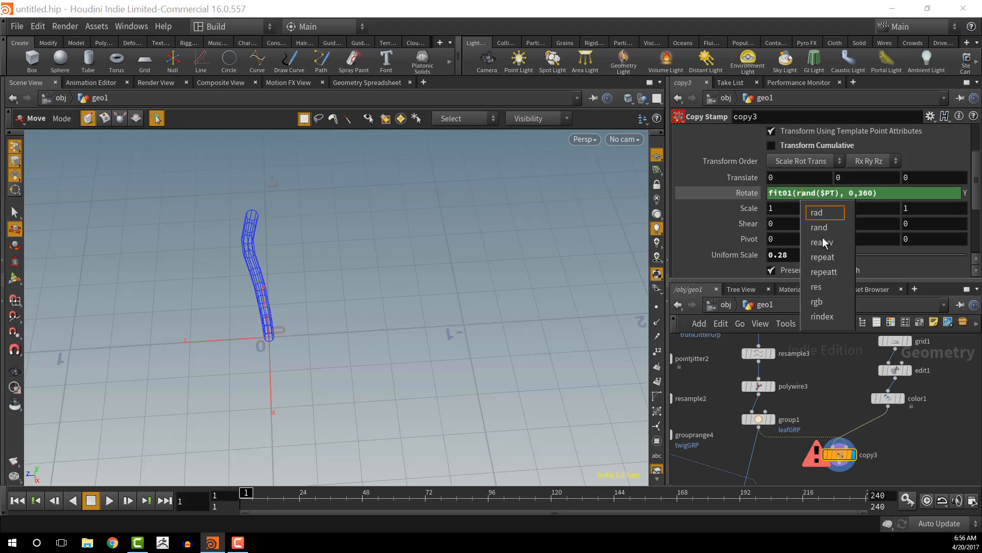
{"action": "key", "text": "Tab"}
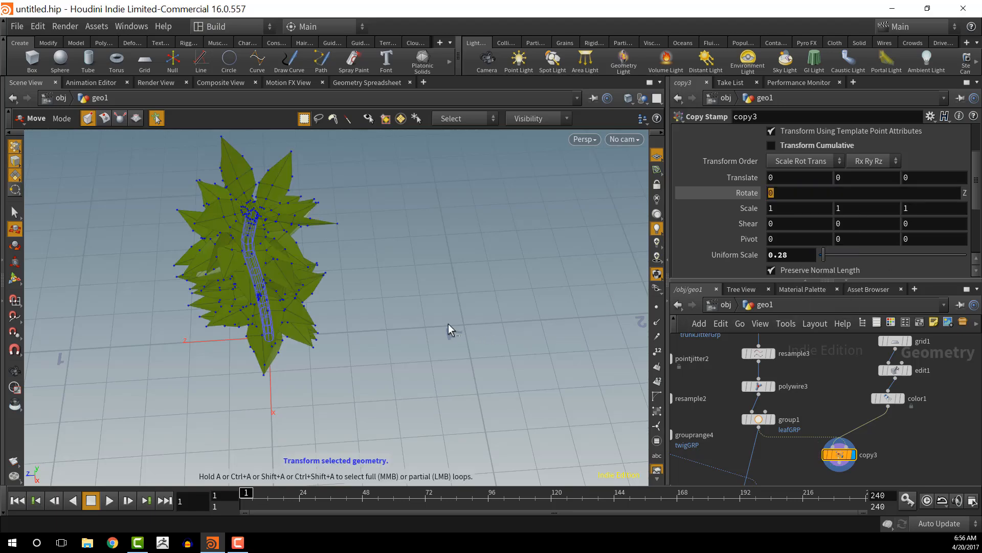
Set the X rotation of copy3 to 30 and its Z rotation to 20
{"action": "left_click", "coordinate": [448, 324]}
{"action": "left_click_drag", "start_coordinate": [439, 287], "coordinate": [392, 282], "text": "alt"}
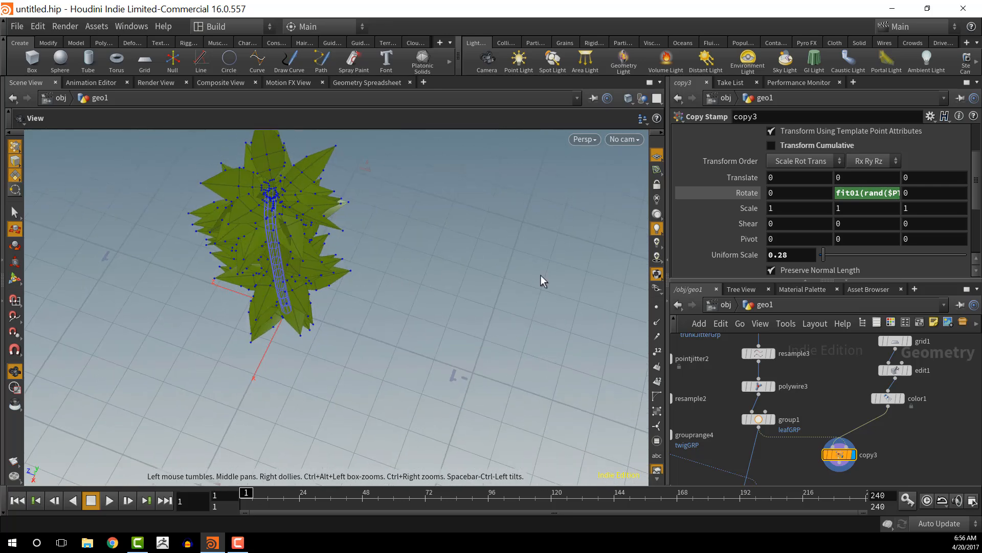
{"action": "middle_click_drag", "start_coordinate": [778, 196], "coordinate": [801, 148]}
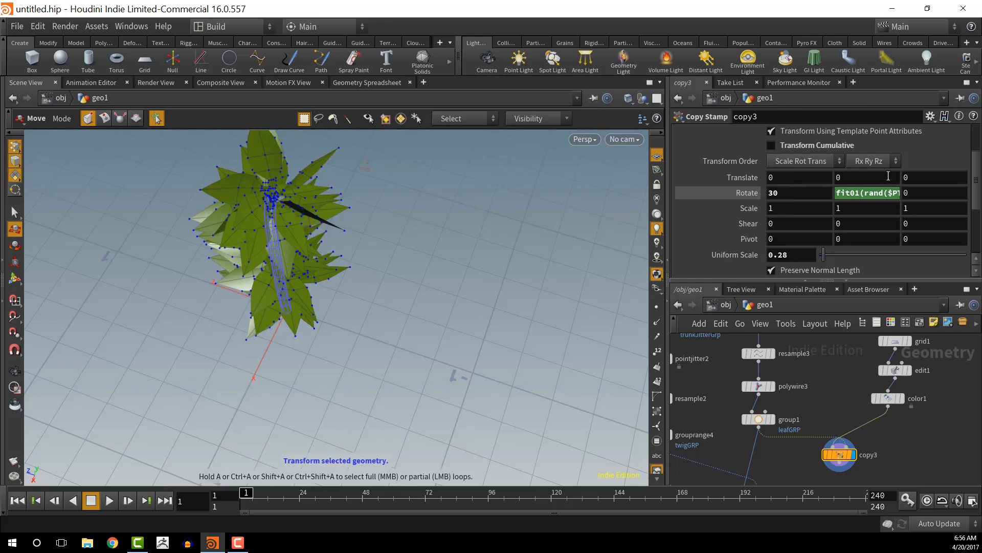
{"action": "middle_click_drag", "start_coordinate": [923, 193], "coordinate": [945, 141]}
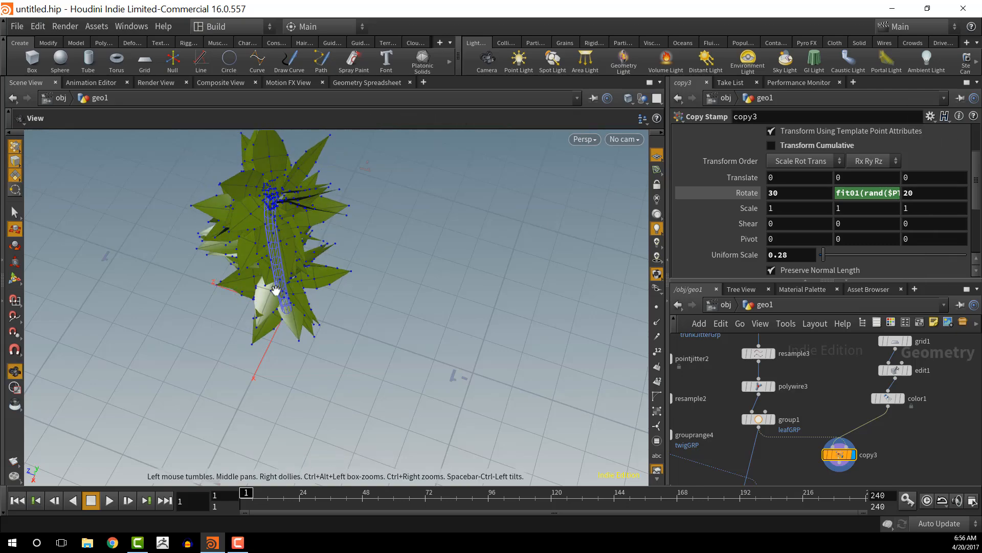
{"action": "left_click_drag", "start_coordinate": [377, 274], "coordinate": [603, 244], "text": "alt"}
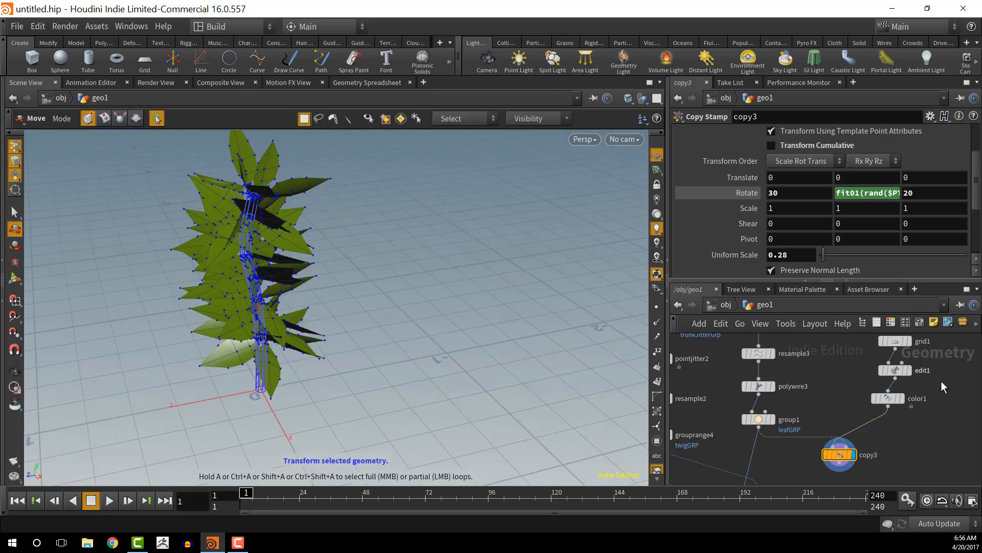
Insert a Merge node on the connection between group1 and copy2
{"action": "middle_click_drag", "start_coordinate": [917, 455], "coordinate": [930, 393]}
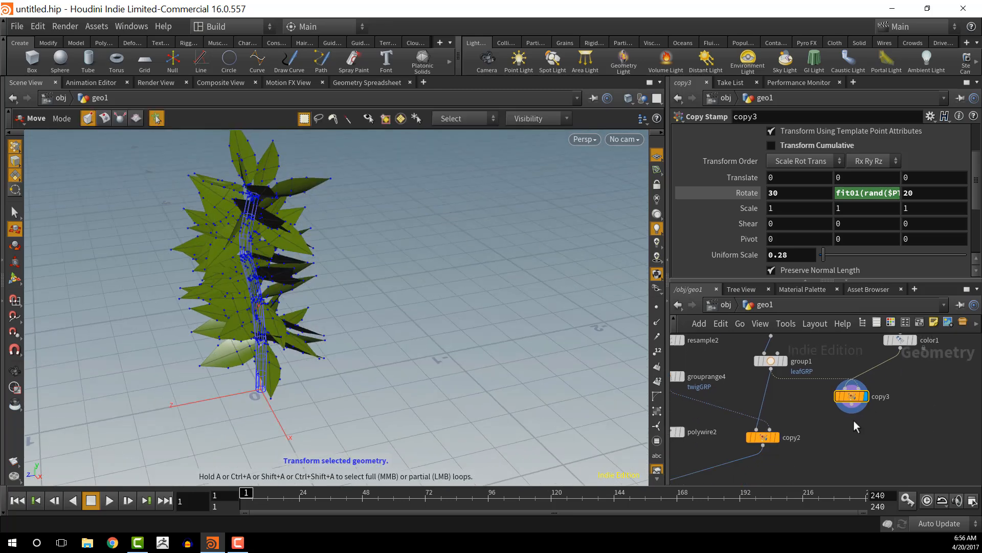
{"action": "key", "text": "Tab"}
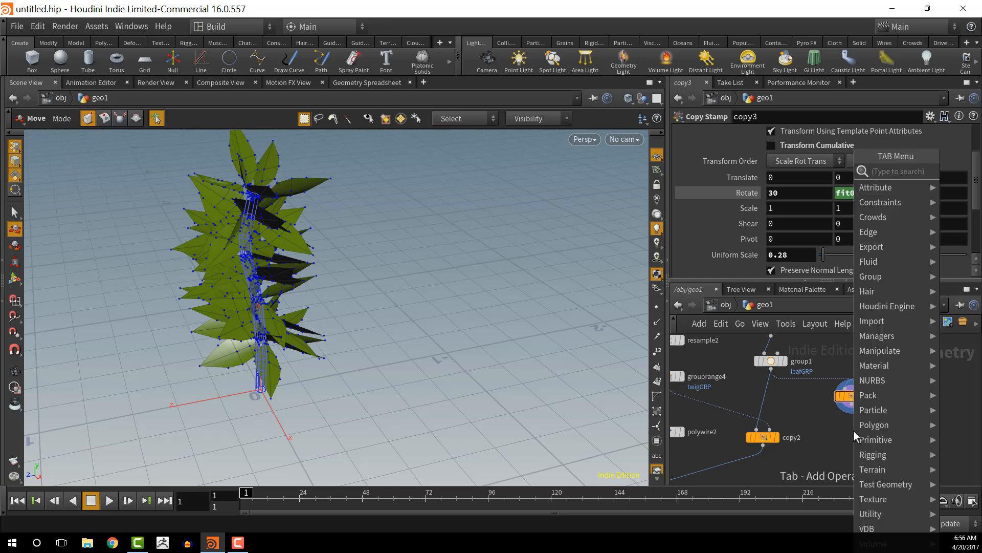
{"action": "type", "text": "mer"}
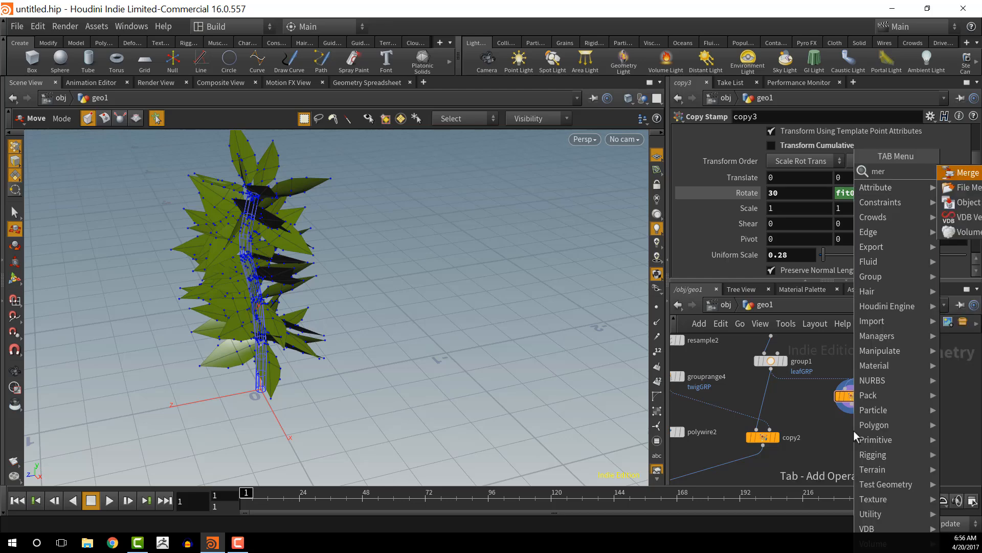
{"action": "key", "text": "Return"}
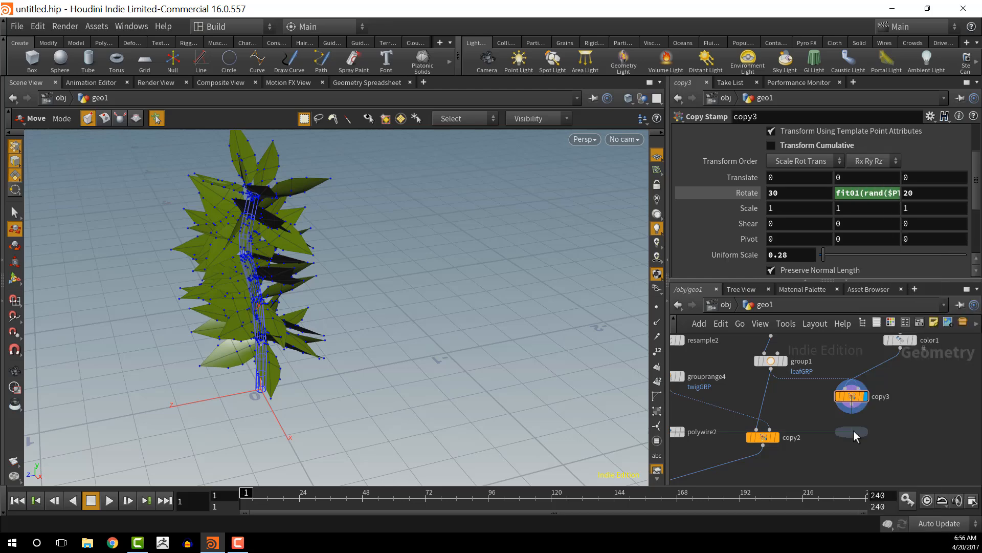
{"action": "left_click", "coordinate": [768, 405]}
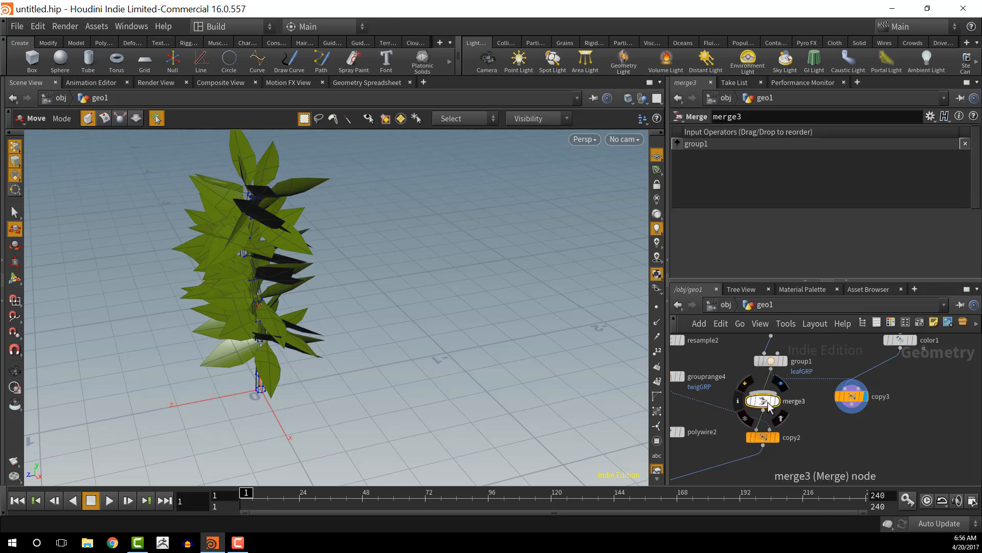
Connect copy3 as the second input of merge3 and display merge3
{"action": "left_click_drag", "start_coordinate": [853, 398], "coordinate": [842, 383]}
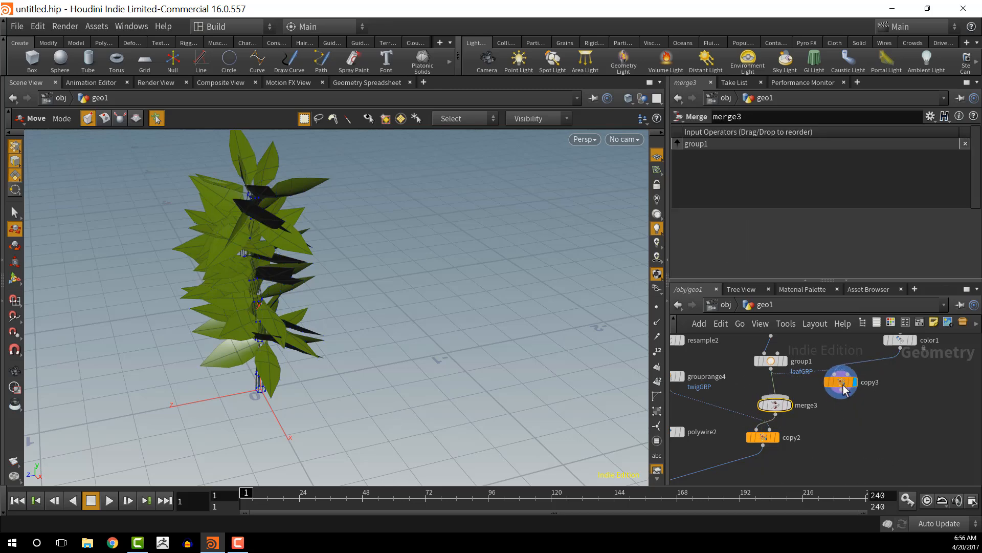
{"action": "left_click", "coordinate": [825, 398]}
{"action": "left_click", "coordinate": [808, 396]}
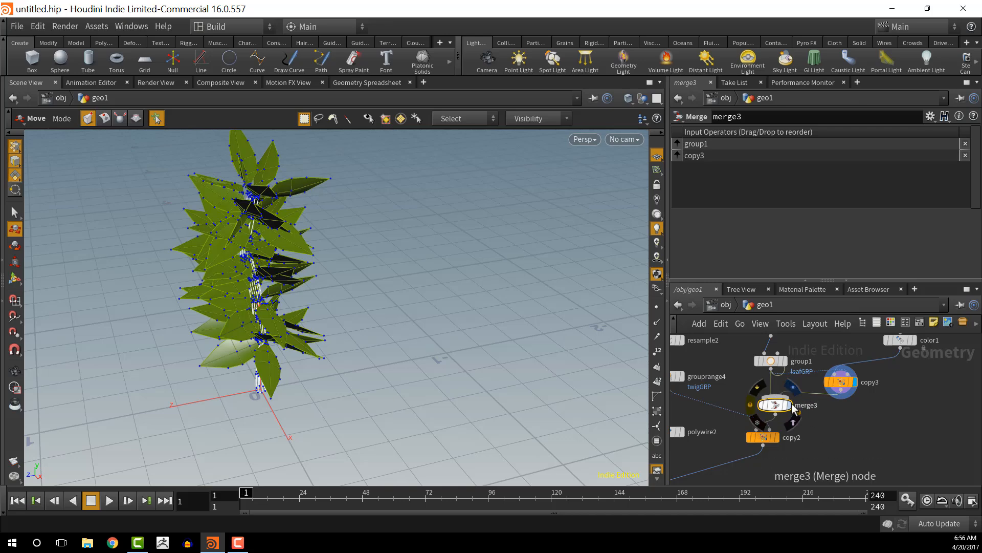
{"action": "left_click", "coordinate": [789, 405]}
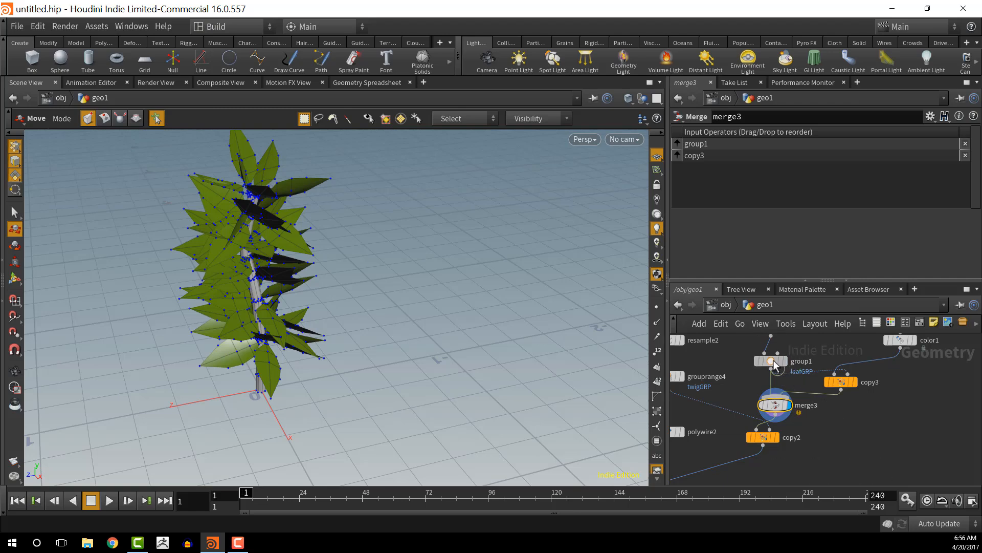
Display and select merge1, the final merge node, and inspect the leaf-covered tree from near and far
{"action": "left_click_drag", "start_coordinate": [773, 362], "coordinate": [774, 367]}
{"action": "middle_click_drag", "start_coordinate": [854, 459], "coordinate": [888, 409]}
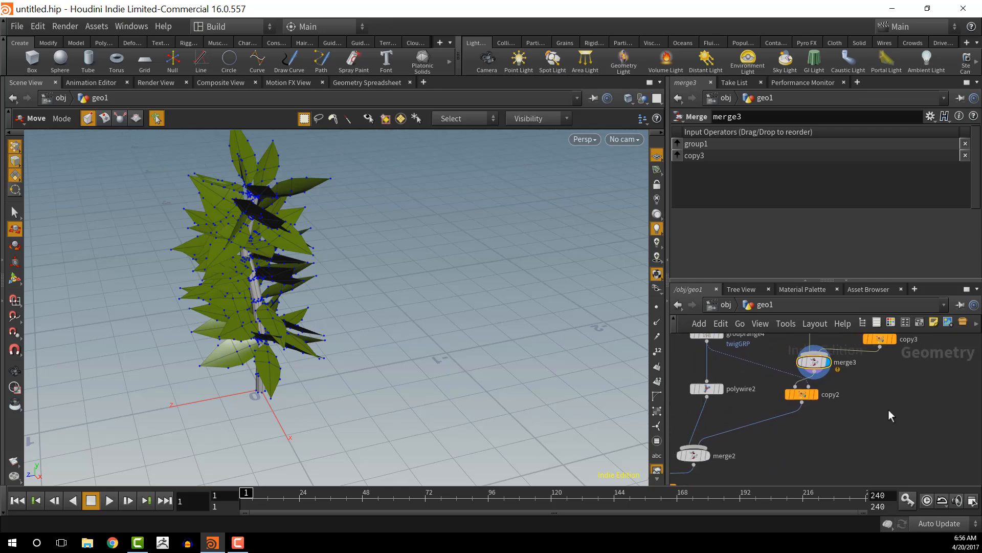
{"action": "scroll", "coordinate": [889, 410], "scroll_direction": "down", "scroll_amount": 1}
{"action": "scroll", "coordinate": [763, 454], "scroll_direction": "down", "scroll_amount": 1}
{"action": "middle_click_drag", "start_coordinate": [795, 437], "coordinate": [866, 379]}
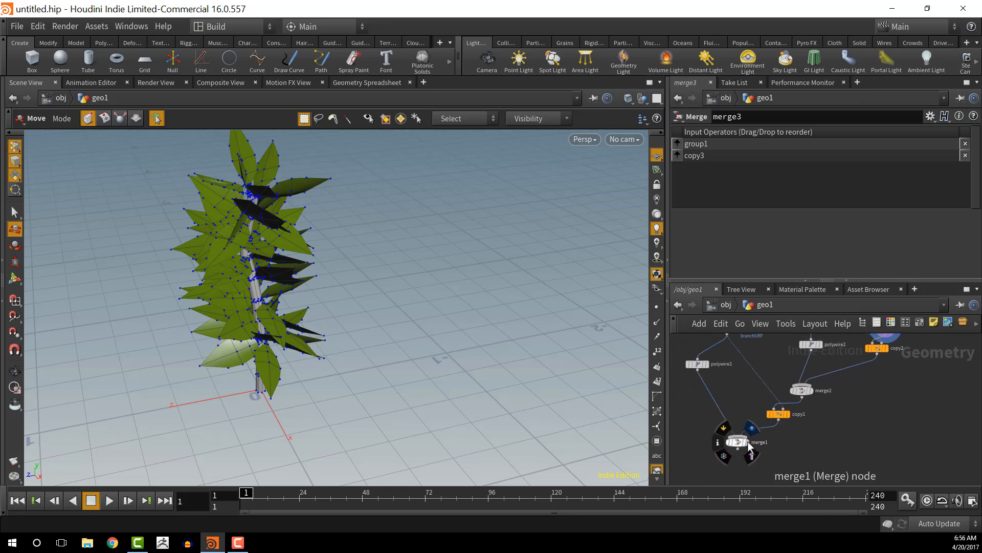
{"action": "left_click", "coordinate": [750, 449]}
{"action": "scroll", "coordinate": [517, 390], "scroll_direction": "up", "scroll_amount": 3}
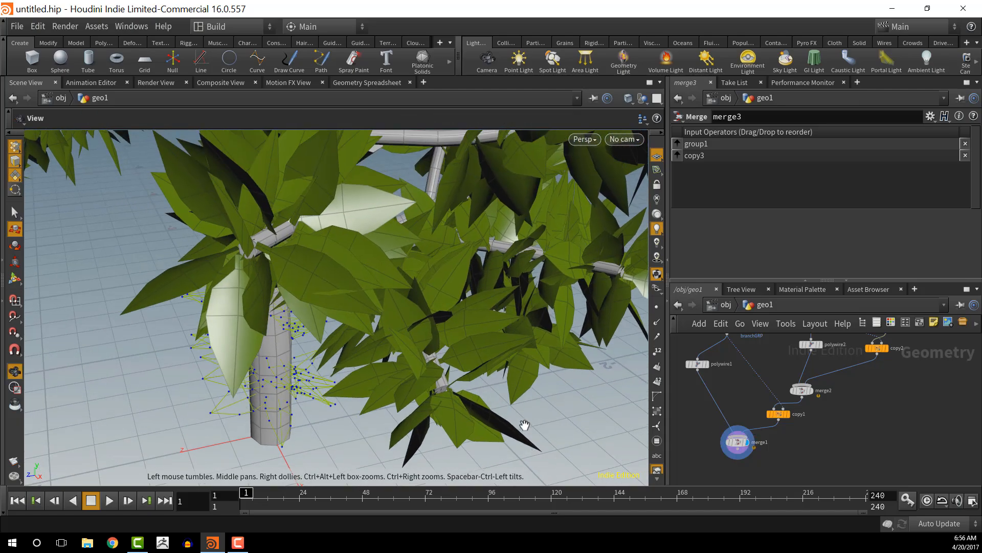
{"action": "left_click", "coordinate": [734, 444]}
{"action": "scroll", "coordinate": [466, 417], "scroll_direction": "up", "scroll_amount": 3}
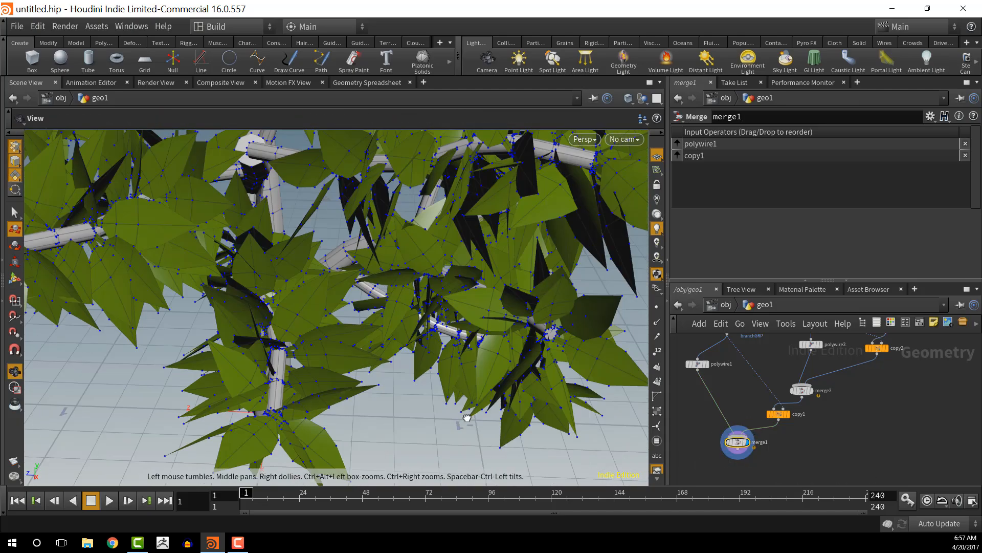
{"action": "scroll", "coordinate": [433, 417], "scroll_direction": "down", "scroll_amount": 8}
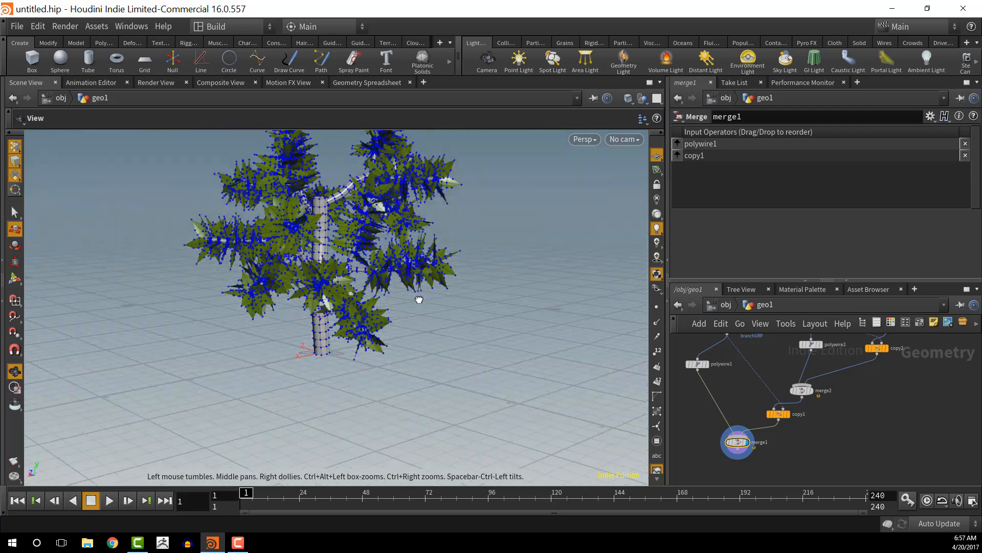
{"action": "left_click_drag", "start_coordinate": [419, 300], "coordinate": [544, 325]}
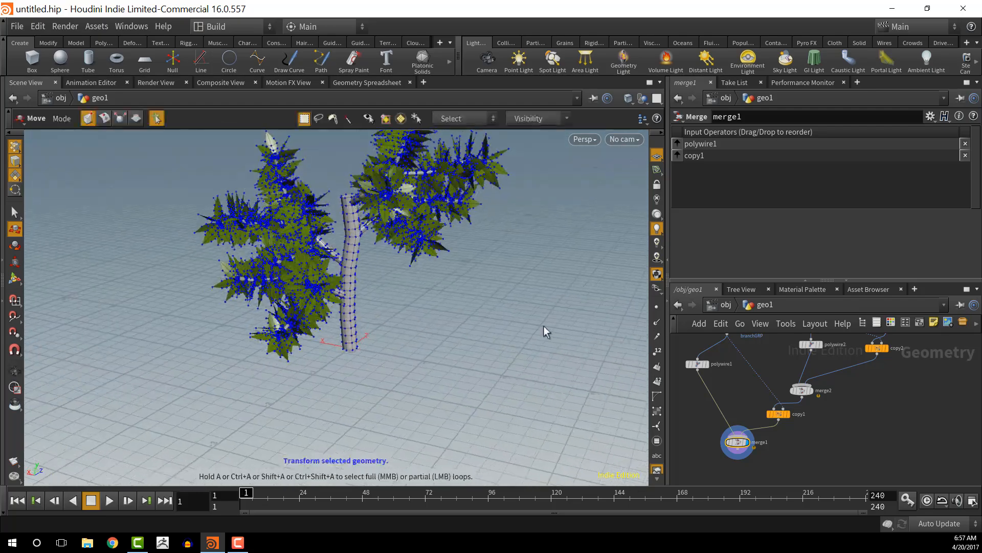
Activate the Select tool in primitive selection mode to hide the point markers on the tree
{"action": "middle_click_drag", "start_coordinate": [752, 400], "coordinate": [768, 427]}
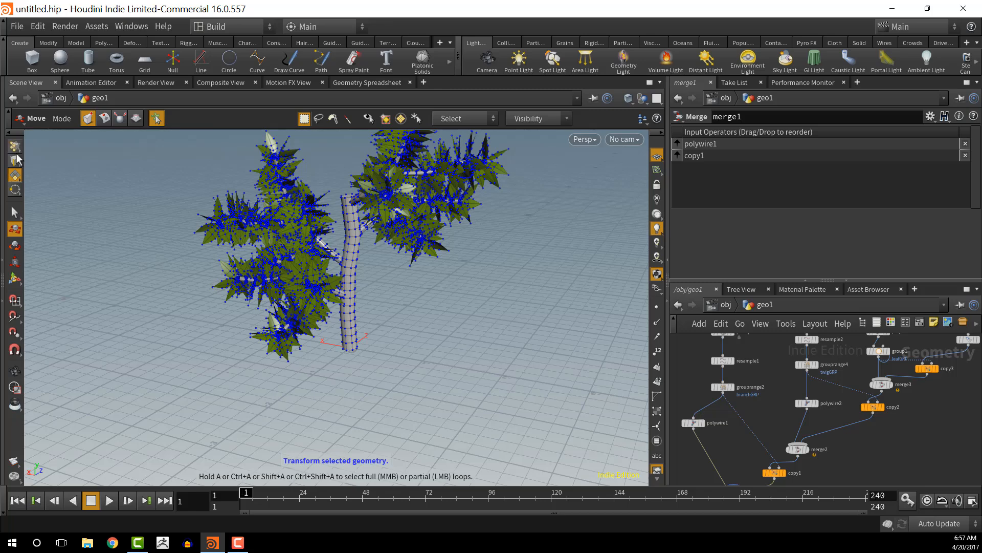
{"action": "left_click", "coordinate": [15, 211]}
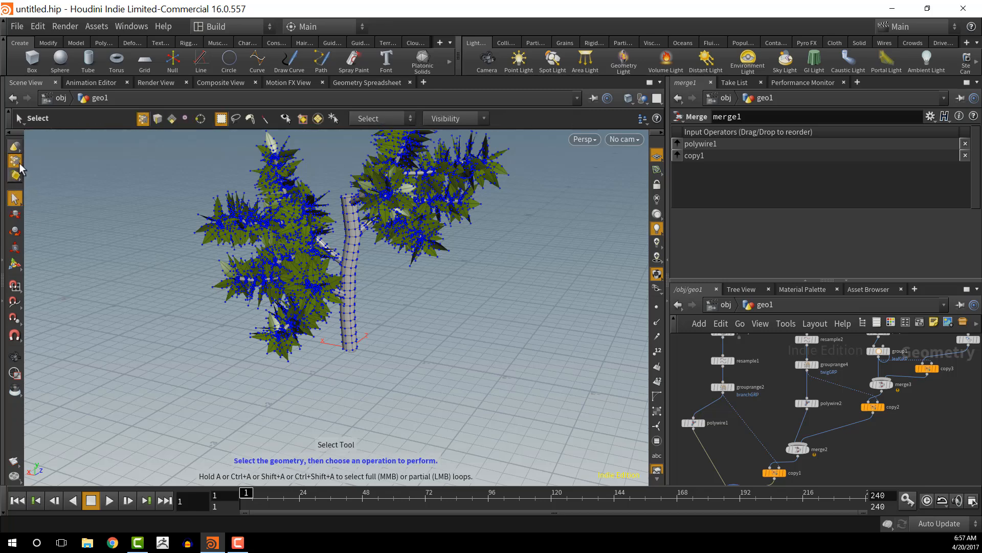
{"action": "left_click", "coordinate": [23, 176]}
{"action": "left_click", "coordinate": [41, 200]}
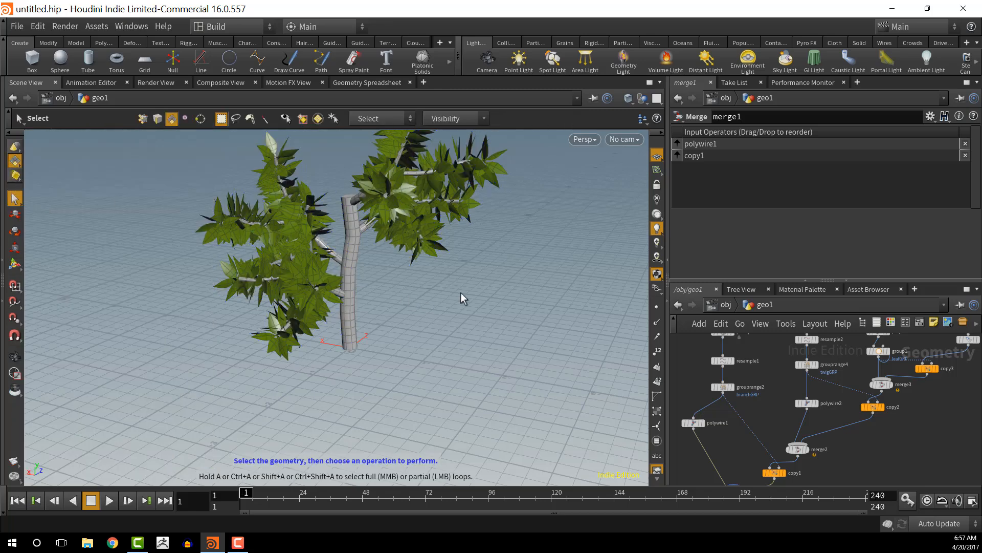
{"action": "key", "text": "Escape"}
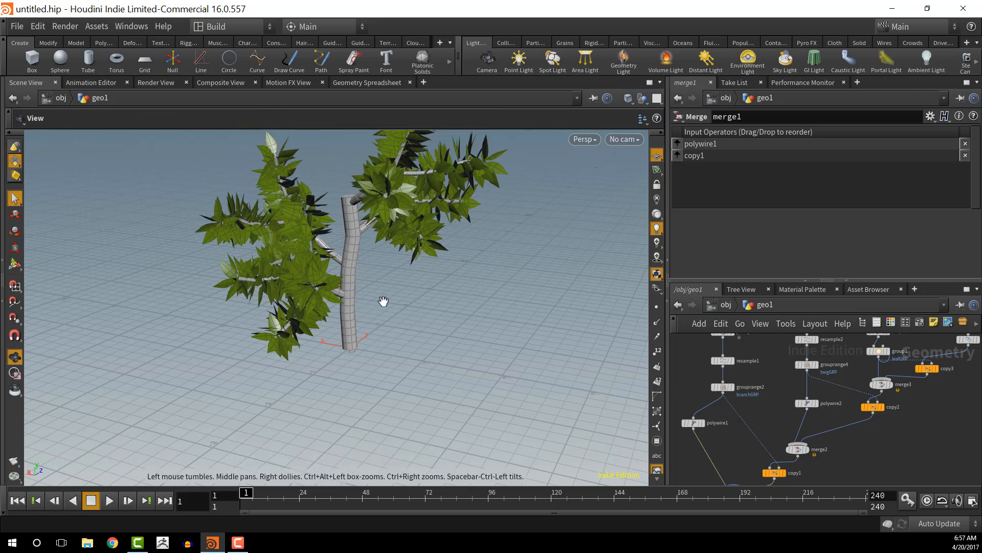
{"action": "left_click_drag", "start_coordinate": [384, 301], "coordinate": [443, 319]}
Set the Range Filter of the branchGRP group in grouprange2 to select 1 of 1, trying 1 of 2 on the way
{"action": "middle_click_drag", "start_coordinate": [794, 390], "coordinate": [779, 450]}
{"action": "mouse_move", "coordinate": [793, 427]}
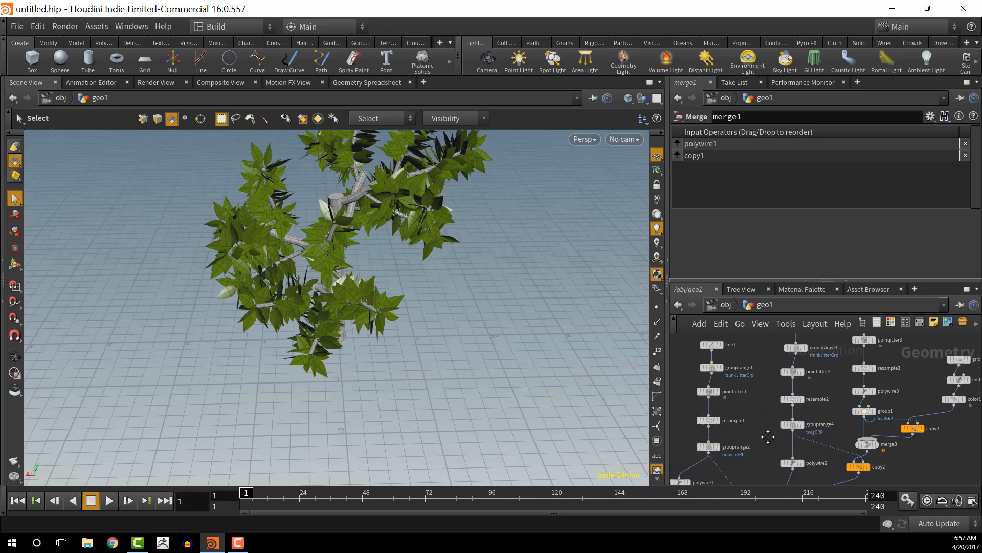
{"action": "middle_click_drag", "start_coordinate": [767, 435], "coordinate": [756, 390]}
{"action": "left_click", "coordinate": [705, 393]}
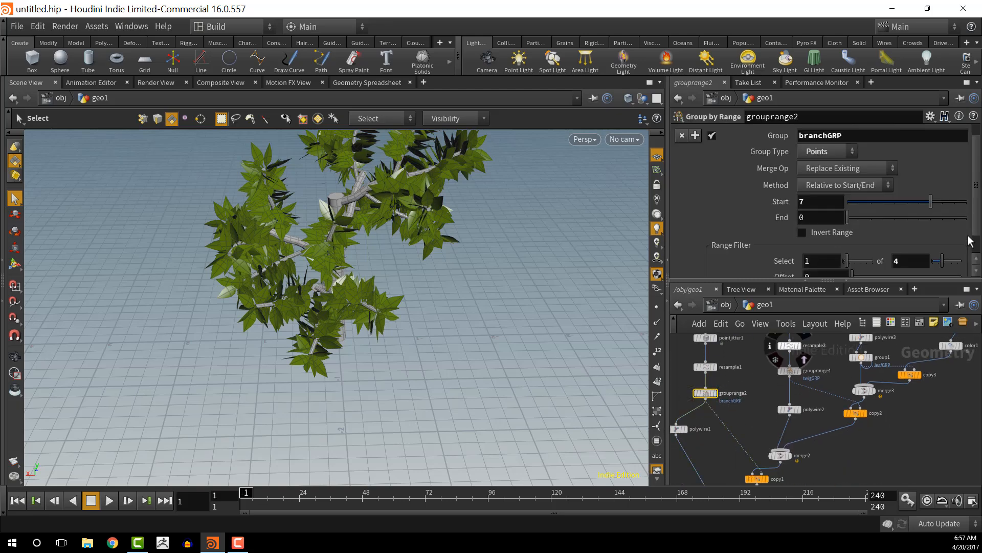
{"action": "left_click_drag", "start_coordinate": [942, 261], "coordinate": [936, 261]}
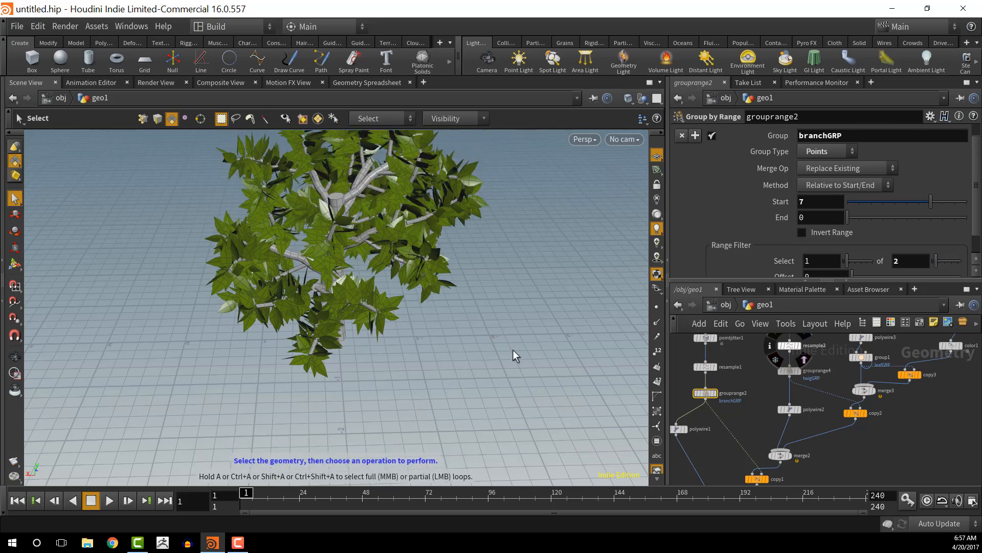
{"action": "key", "text": "Escape"}
{"action": "left_click_drag", "start_coordinate": [513, 349], "coordinate": [624, 307]}
{"action": "key", "text": "s"}
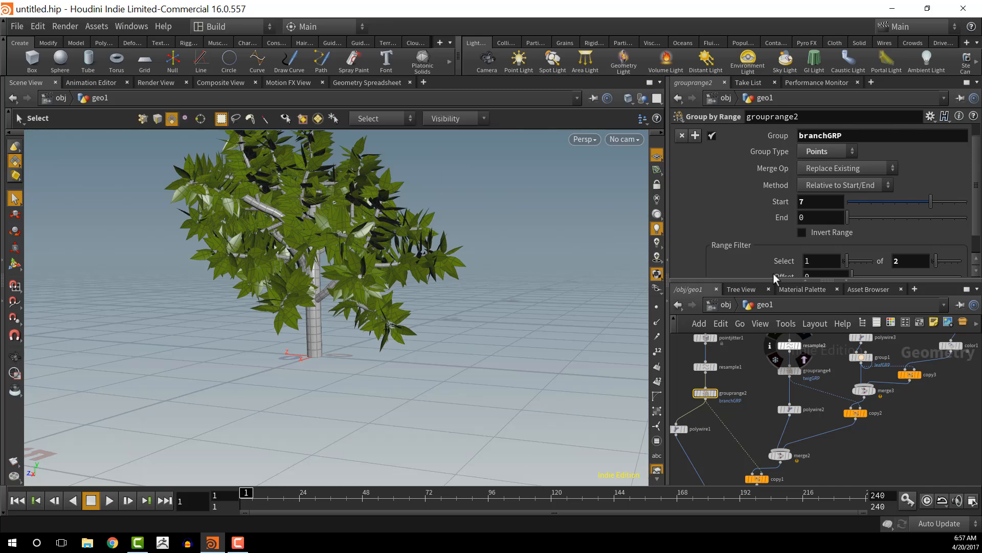
{"action": "left_click_drag", "start_coordinate": [936, 262], "coordinate": [935, 263]}
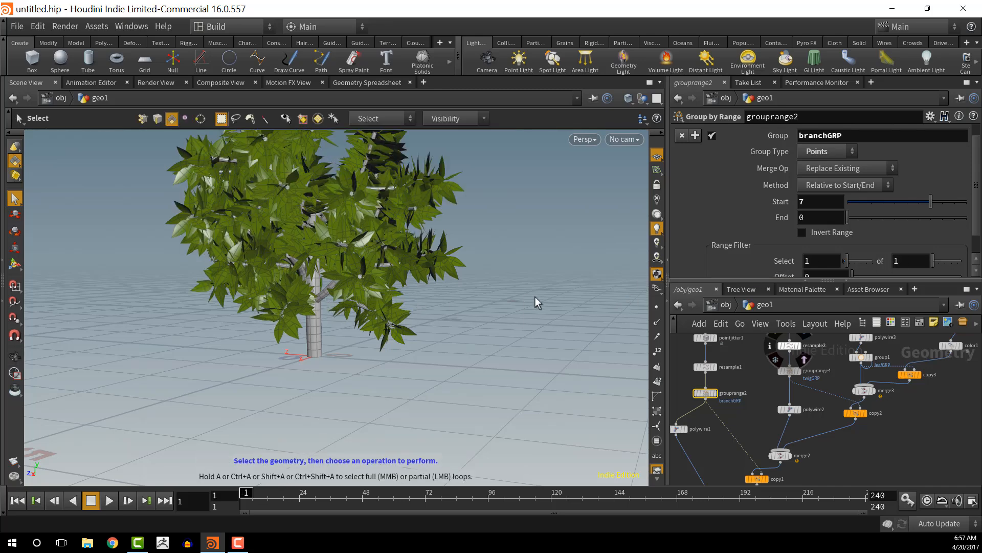
Examine the overall shape and branch density of the leafy tree from several angles and distances
{"action": "key", "text": "Escape"}
{"action": "left_click_drag", "start_coordinate": [571, 293], "coordinate": [604, 310]}
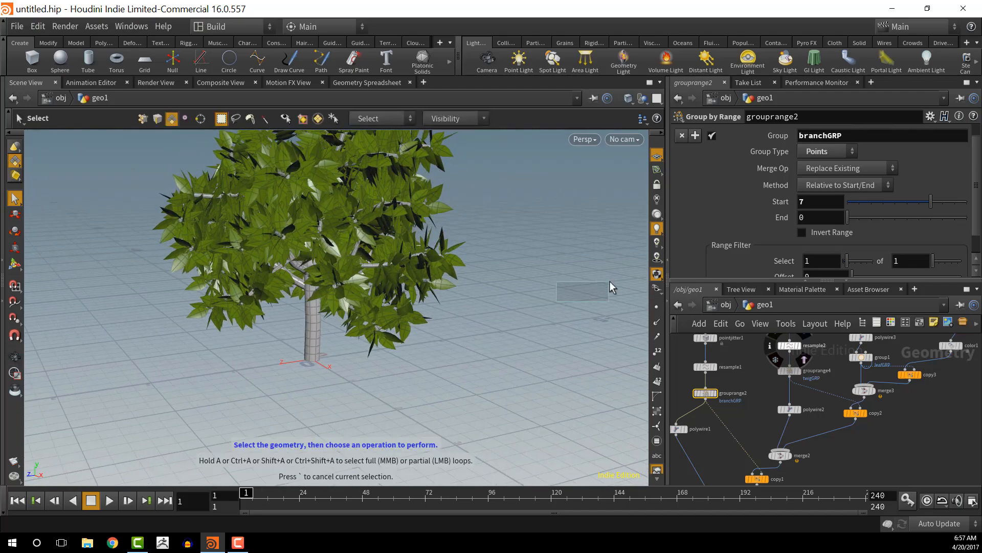
{"action": "left_click_drag", "start_coordinate": [510, 321], "coordinate": [433, 300]}
{"action": "key", "text": "s"}
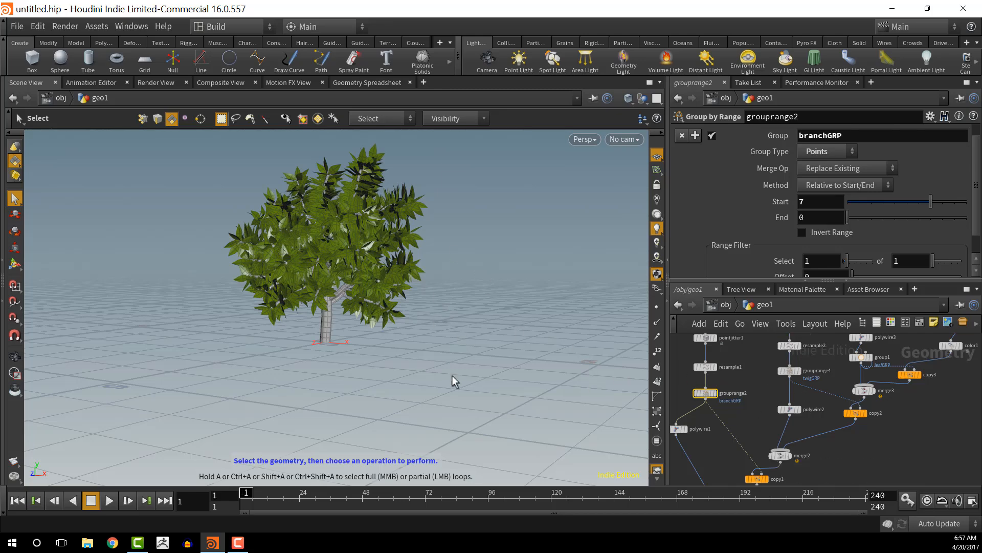
{"action": "key", "text": "Escape"}
{"action": "left_click_drag", "start_coordinate": [463, 310], "coordinate": [451, 342]}
{"action": "key", "text": "s"}
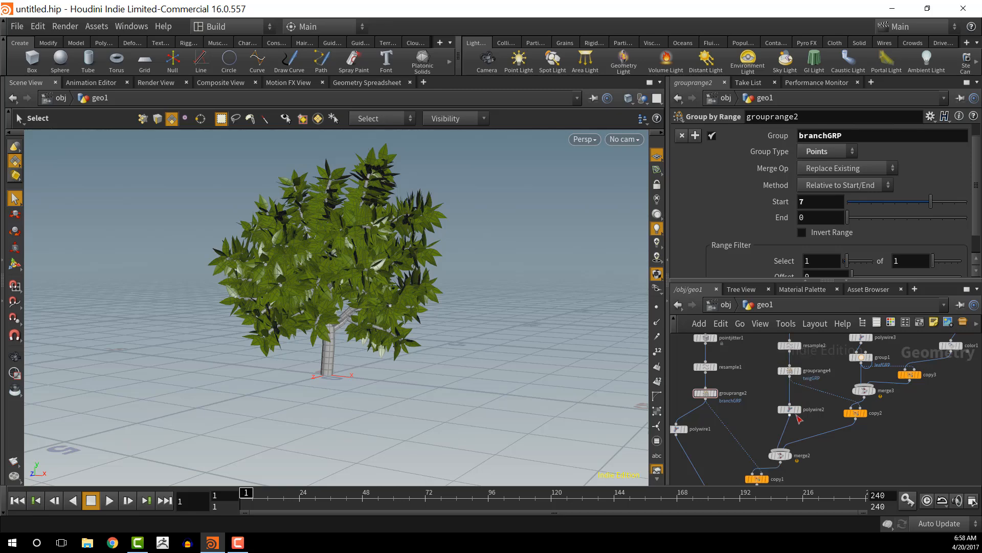
Name the first stamp variable of the copy1 Copy Stamp node bl
{"action": "middle_click_drag", "start_coordinate": [847, 463], "coordinate": [870, 427]}
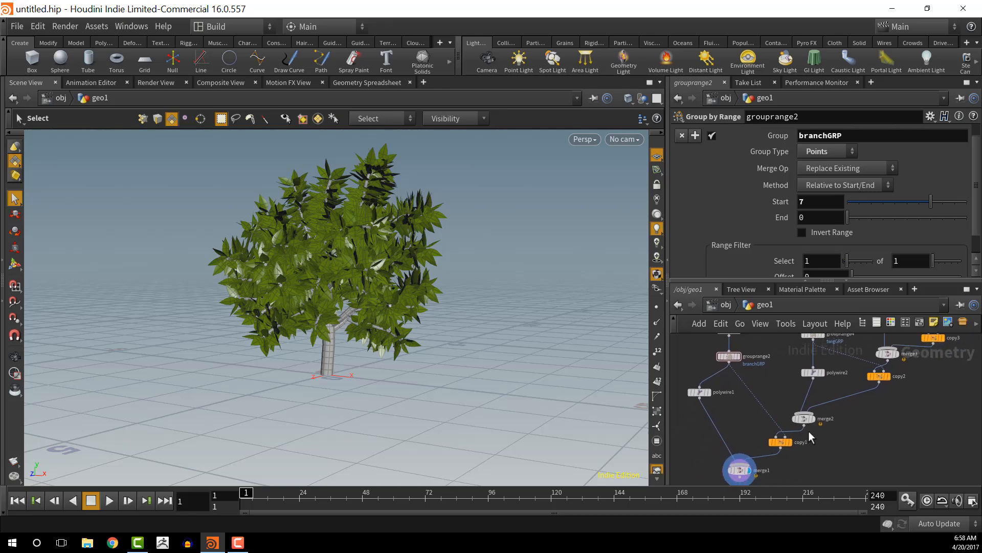
{"action": "left_click", "coordinate": [782, 443]}
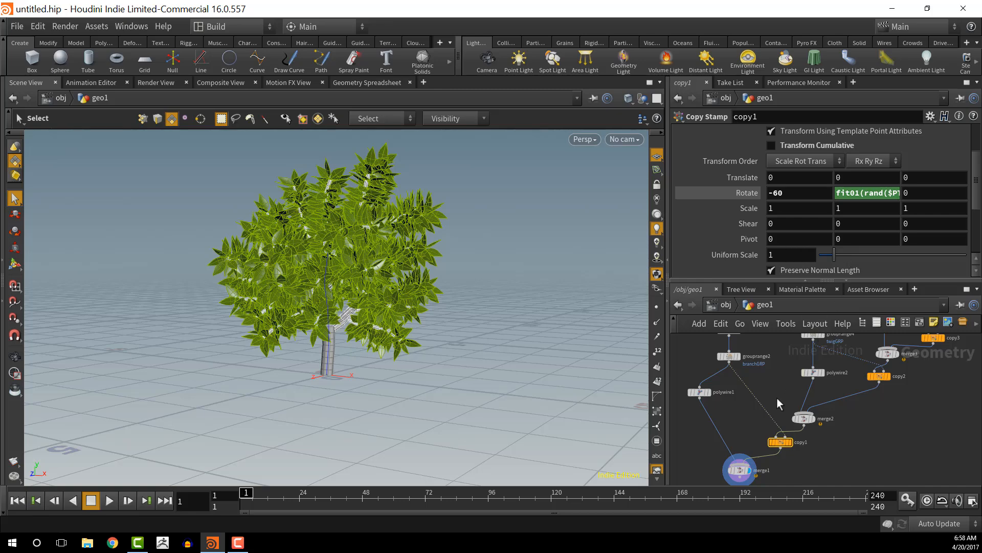
{"action": "scroll", "coordinate": [773, 375], "scroll_direction": "up", "scroll_amount": 3}
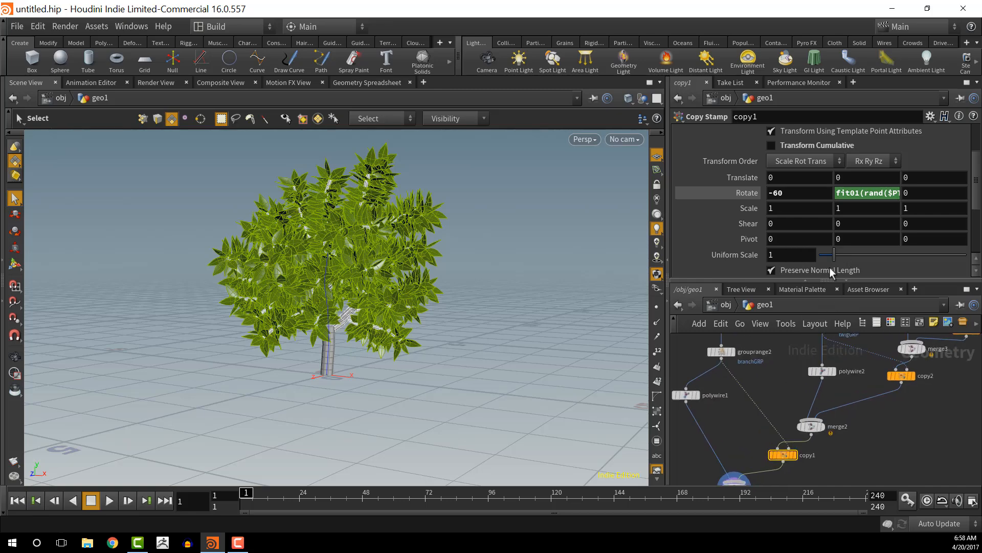
{"action": "mouse_move", "coordinate": [830, 253]}
{"action": "left_mouse_down"}
{"action": "mouse_move", "coordinate": [818, 254]}
{"action": "mouse_move", "coordinate": [830, 254]}
{"action": "left_mouse_up"}
{"action": "scroll", "coordinate": [745, 195], "scroll_direction": "up", "scroll_amount": 3}
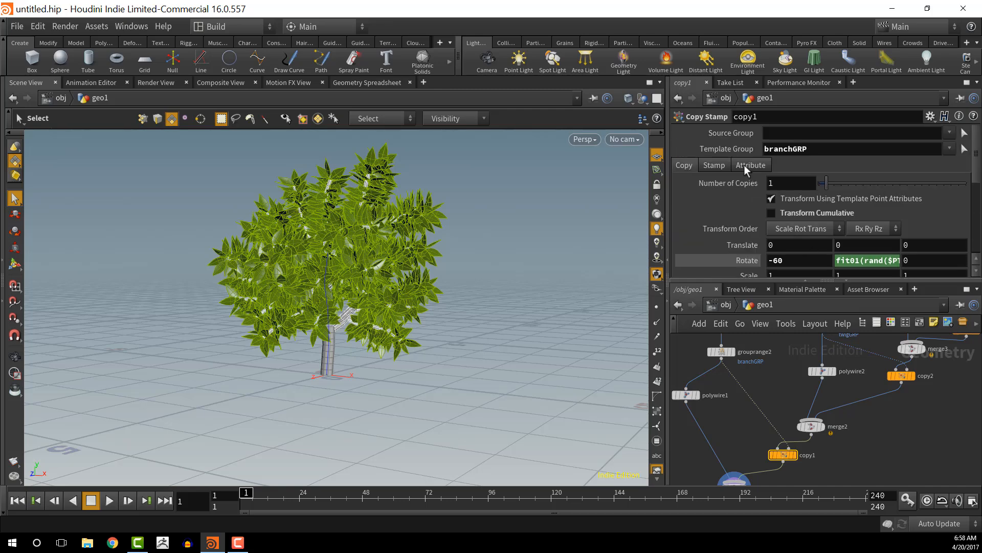
{"action": "left_click", "coordinate": [719, 166]}
{"action": "scroll", "coordinate": [828, 204], "scroll_direction": "down", "scroll_amount": 4}
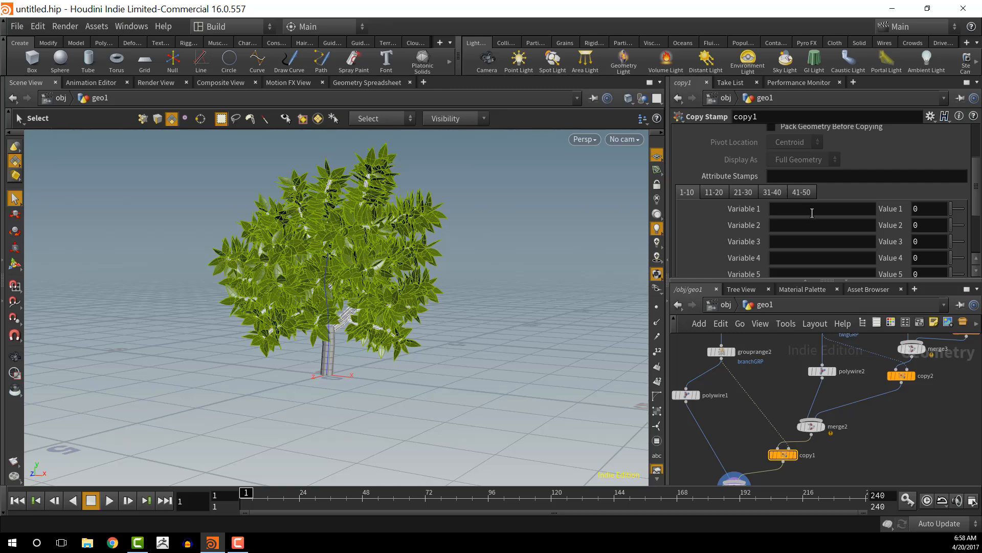
{"action": "type", "text": "bl"}
{"action": "key", "text": "Return"}
Set the value of copy1's bl stamp variable to the expression rand($PT)
{"action": "double_click", "coordinate": [919, 208]}
{"action": "type", "text": "f"}
{"action": "key", "text": "BackSpace"}
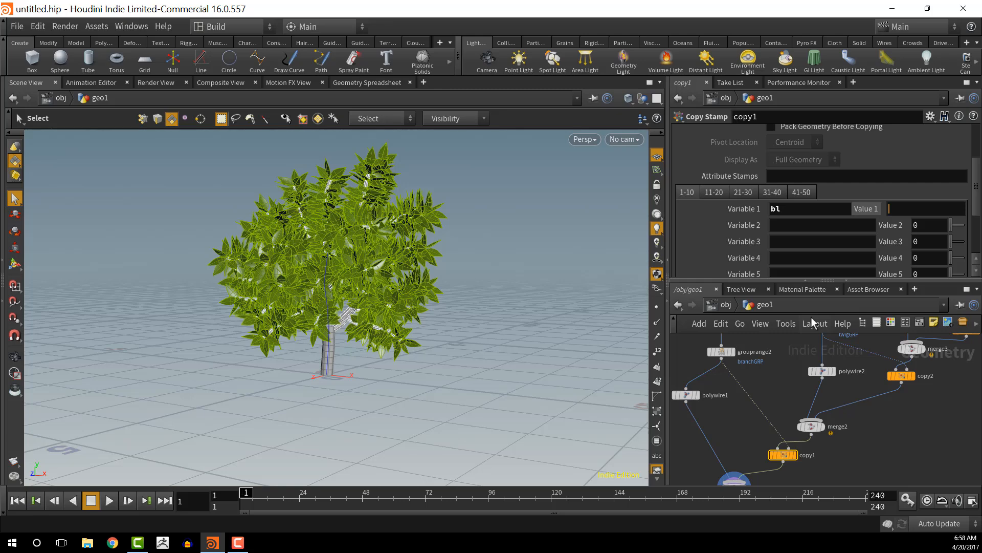
{"action": "type", "text": "rand"}
{"action": "type", "text": "($PT"}
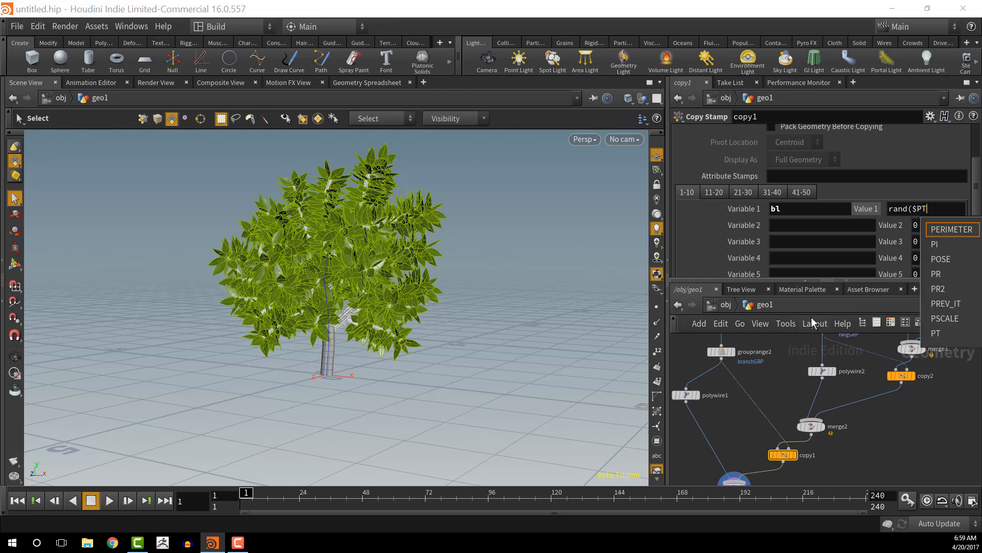
{"action": "type", "text": ")"}
{"action": "key", "text": "Tab"}
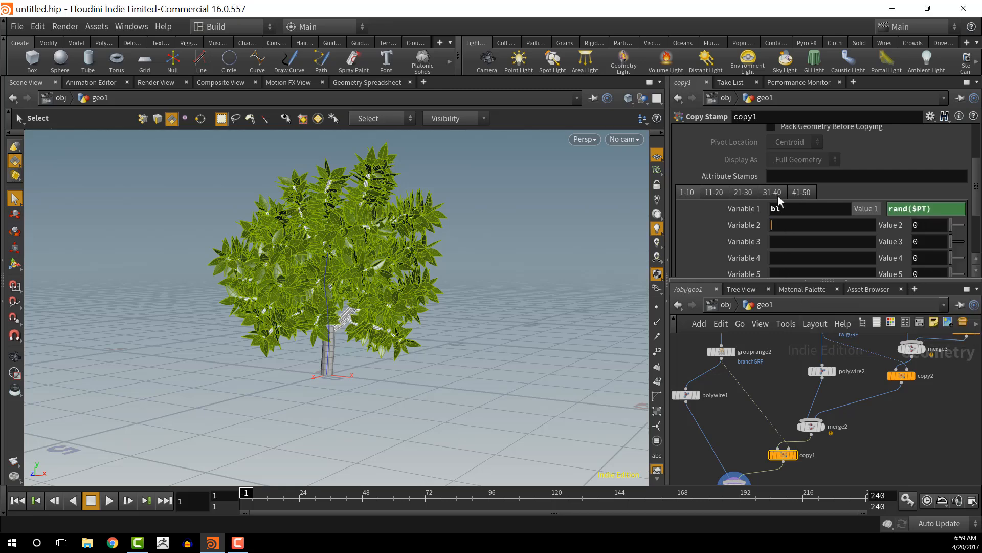
Set the Length of line2 to the expression stamp("copy1", "bl", 1)
{"action": "double_click", "coordinate": [794, 210]}
{"action": "middle_click_drag", "start_coordinate": [898, 446], "coordinate": [901, 476]}
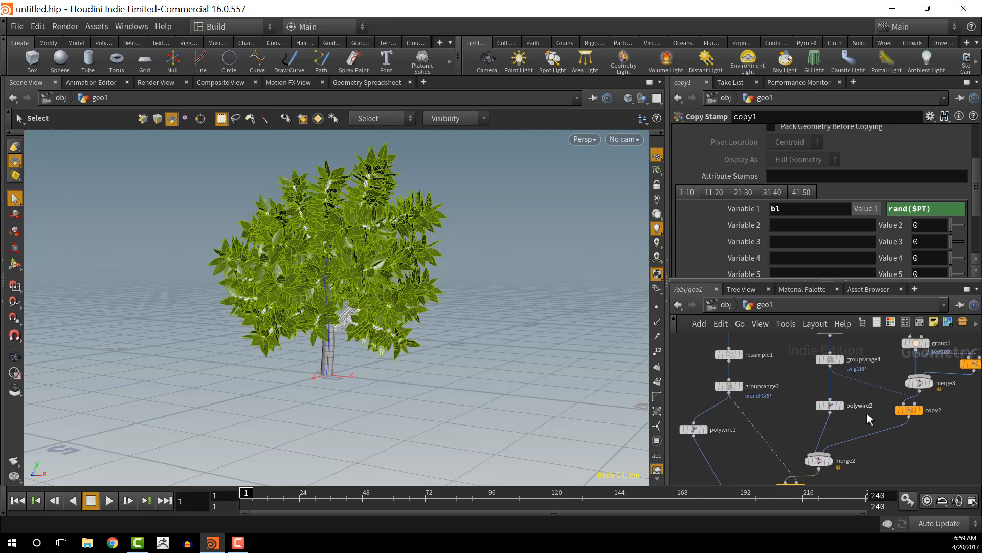
{"action": "middle_click_drag", "start_coordinate": [867, 413], "coordinate": [876, 441]}
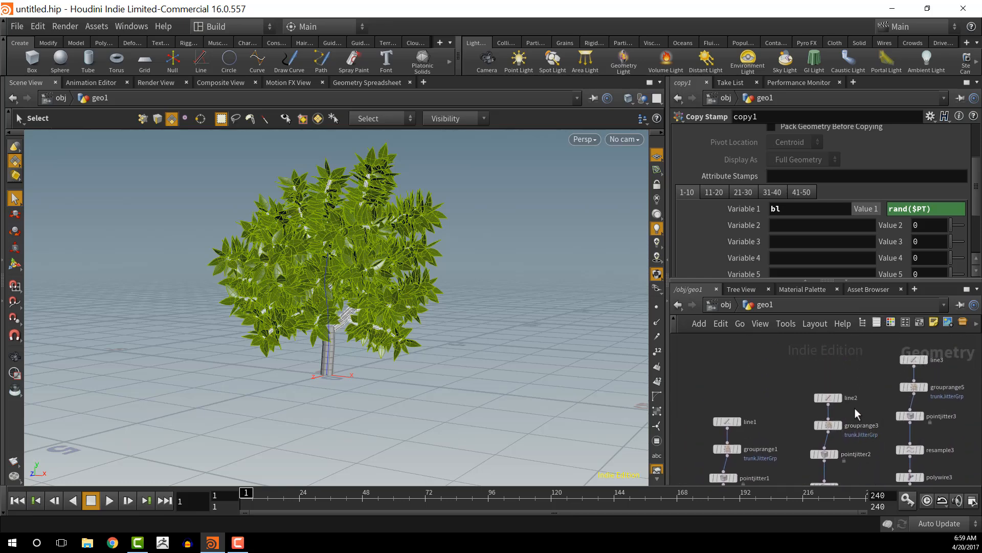
{"action": "left_click", "coordinate": [830, 399]}
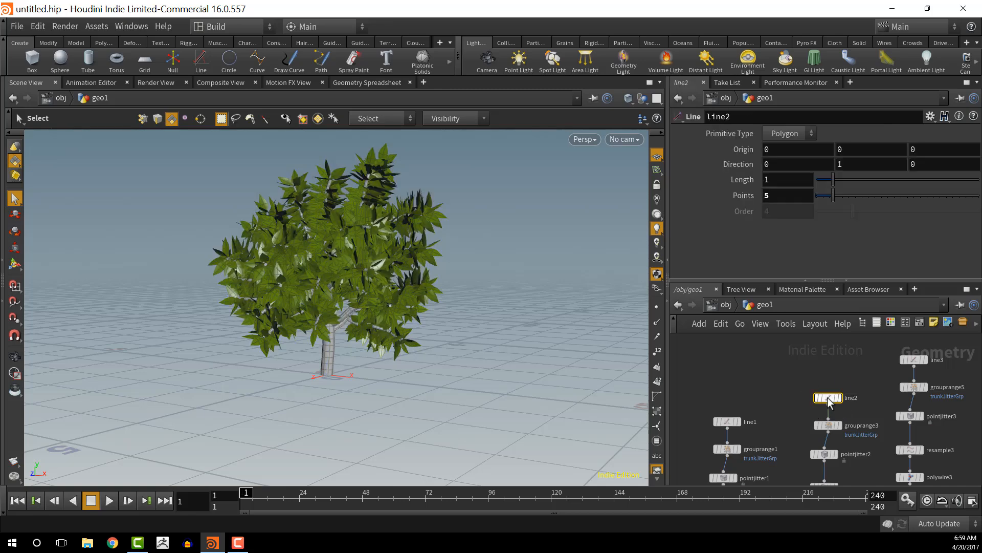
{"action": "double_click", "coordinate": [785, 180]}
{"action": "type", "text": "stam"}
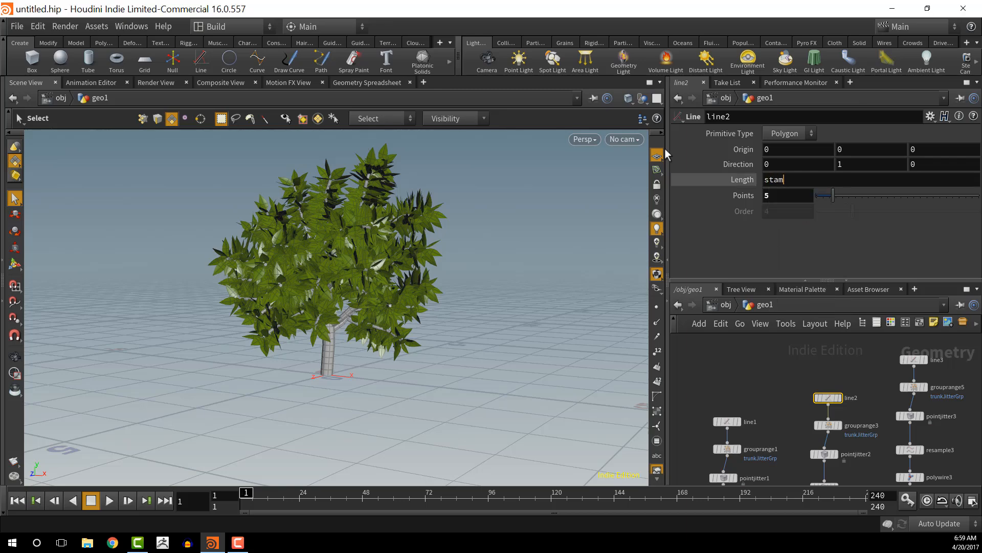
{"action": "type", "text": "p("}
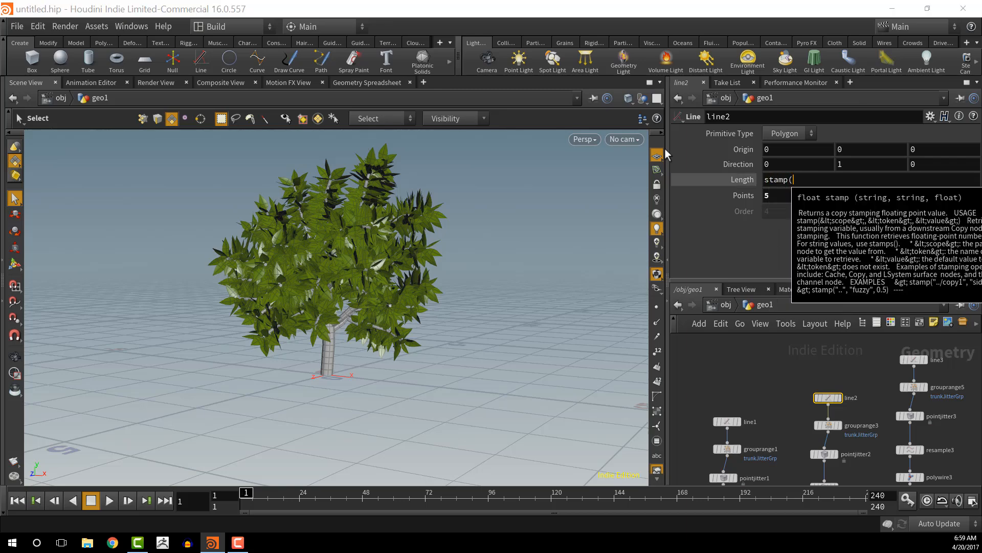
{"action": "type", "text": "\""}
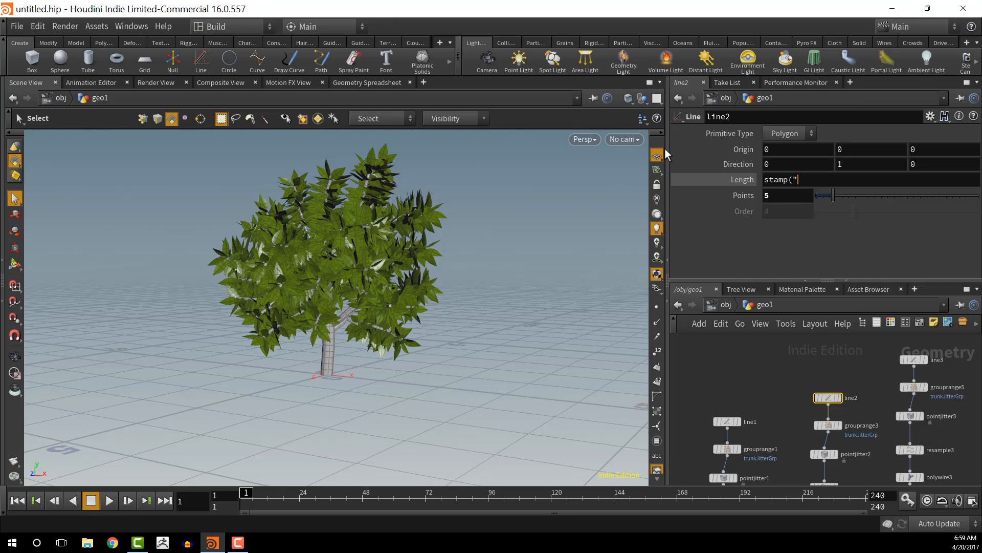
{"action": "type", "text": "copy1\""}
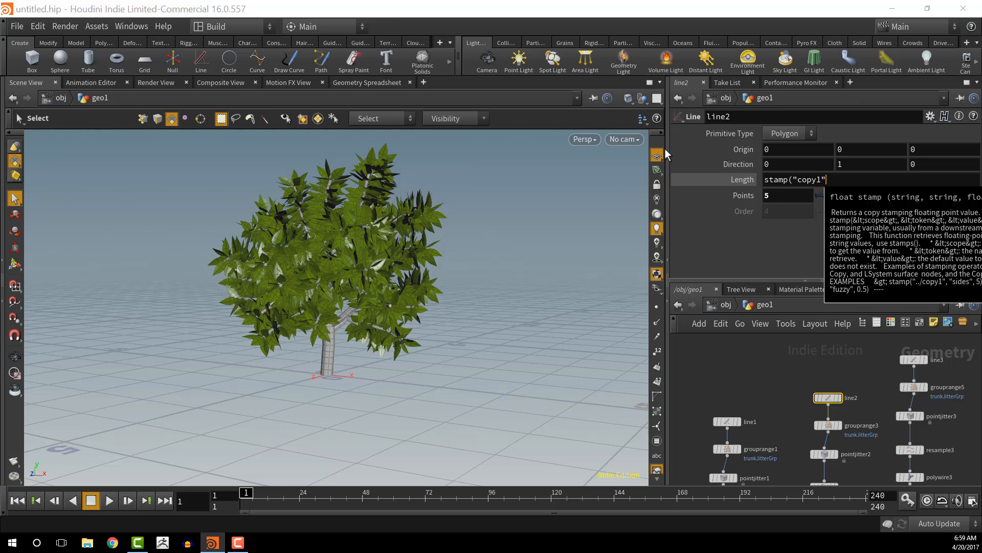
{"action": "type", "text": ", \"b"}
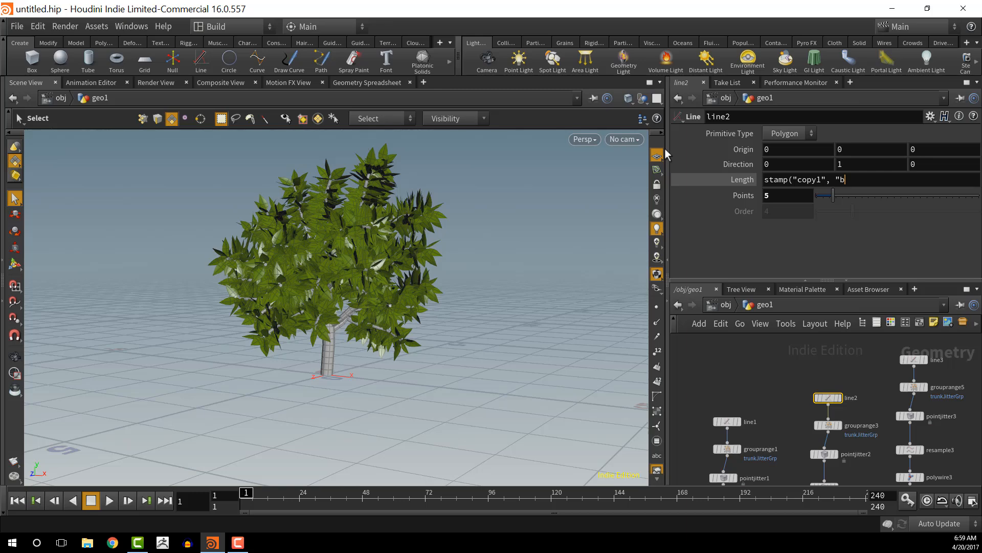
{"action": "type", "text": "l\","}
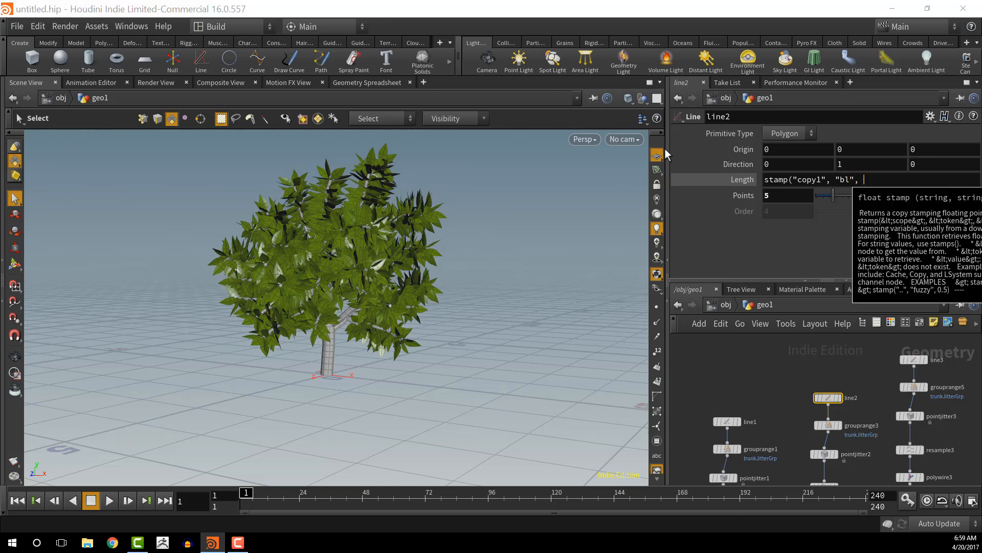
{"action": "type", "text": " 1)"}
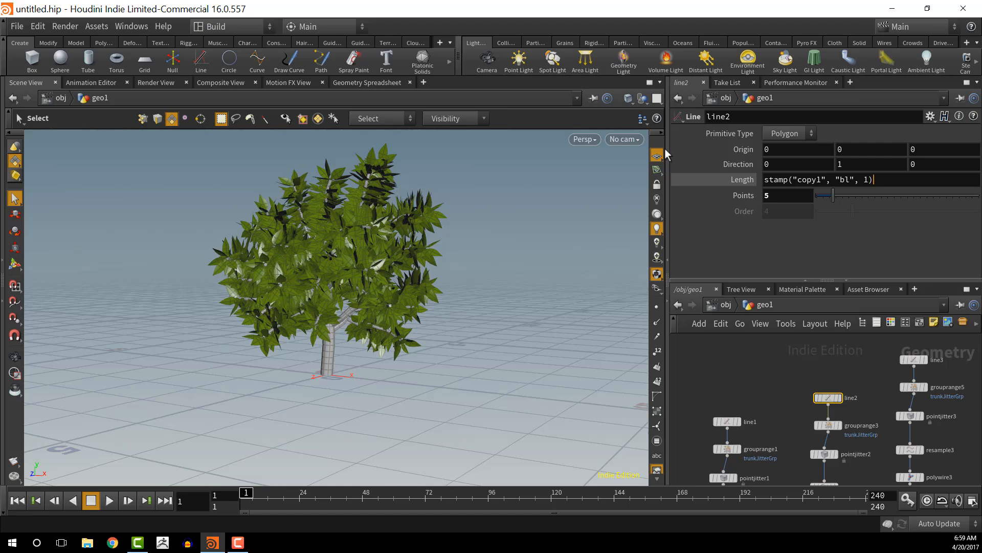
{"action": "key", "text": "Tab"}
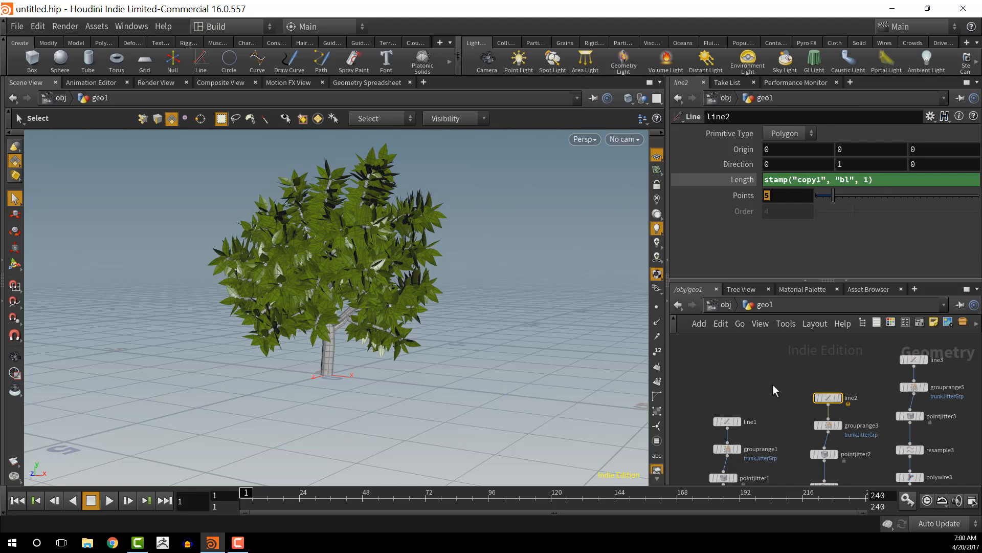
Enable Stamp Inputs on copy1 with merge1 displayed, and check the branch lengths on the tree
{"action": "middle_click_drag", "start_coordinate": [773, 385], "coordinate": [762, 280]}
{"action": "middle_click_drag", "start_coordinate": [779, 417], "coordinate": [781, 311]}
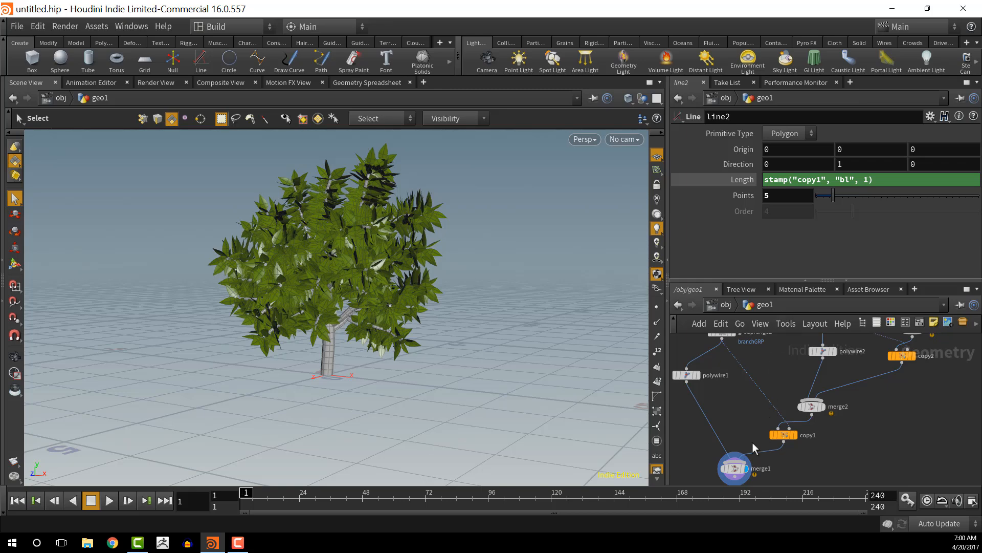
{"action": "left_click", "coordinate": [796, 436]}
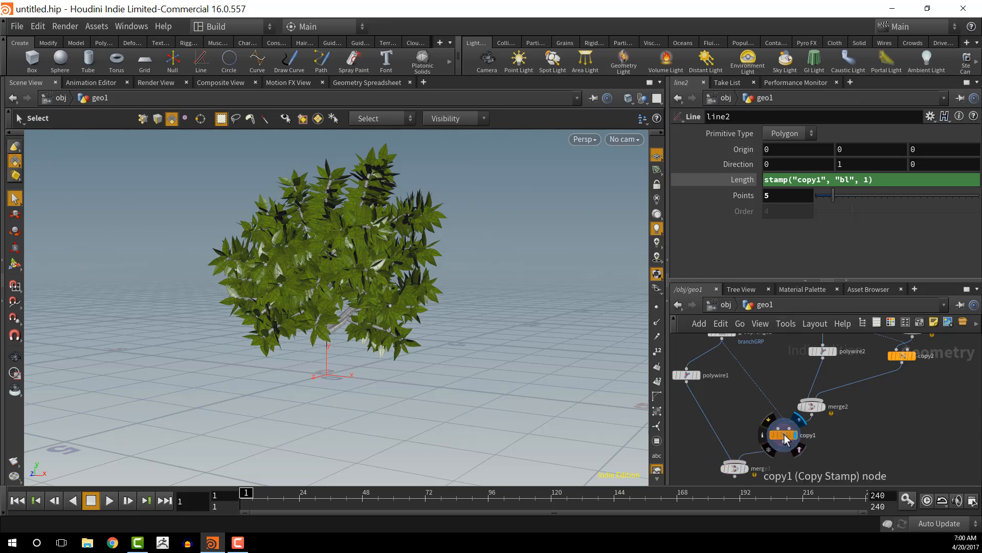
{"action": "left_click", "coordinate": [785, 438]}
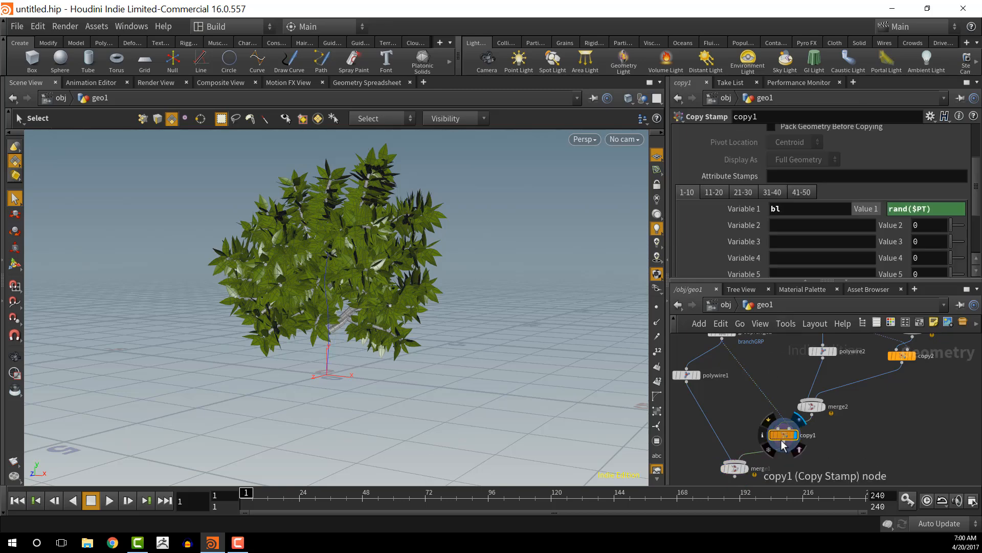
{"action": "left_click", "coordinate": [749, 470]}
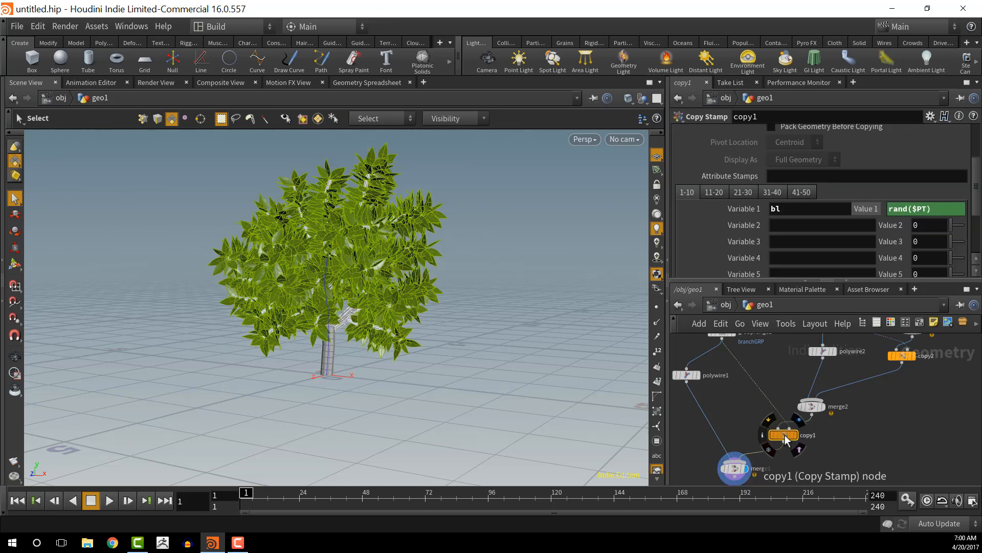
{"action": "scroll", "coordinate": [866, 185], "scroll_direction": "up", "scroll_amount": 3}
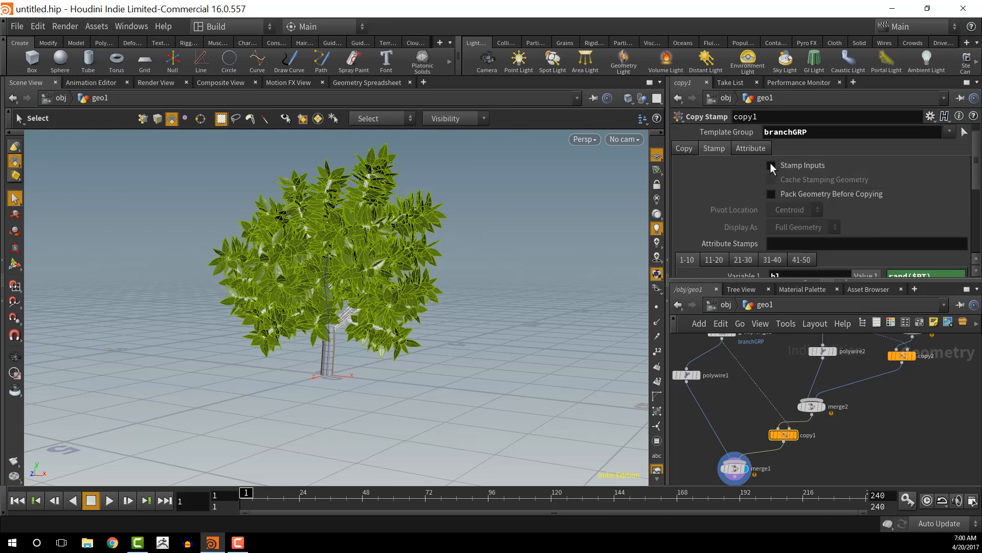
{"action": "left_click", "coordinate": [771, 166]}
{"action": "key", "text": "Escape"}
{"action": "left_click_drag", "start_coordinate": [461, 263], "coordinate": [532, 291]}
{"action": "scroll", "coordinate": [456, 293], "scroll_direction": "up", "scroll_amount": 5}
{"action": "key", "text": "s"}
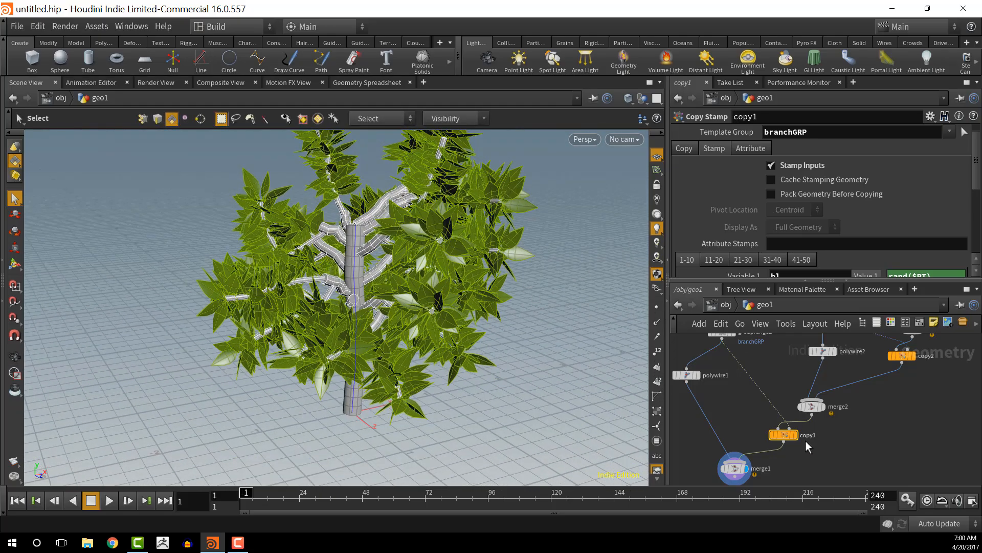
Change the value of copy1's bl variable to rand($PT*23) and check the tree
{"action": "mouse_move", "coordinate": [790, 437]}
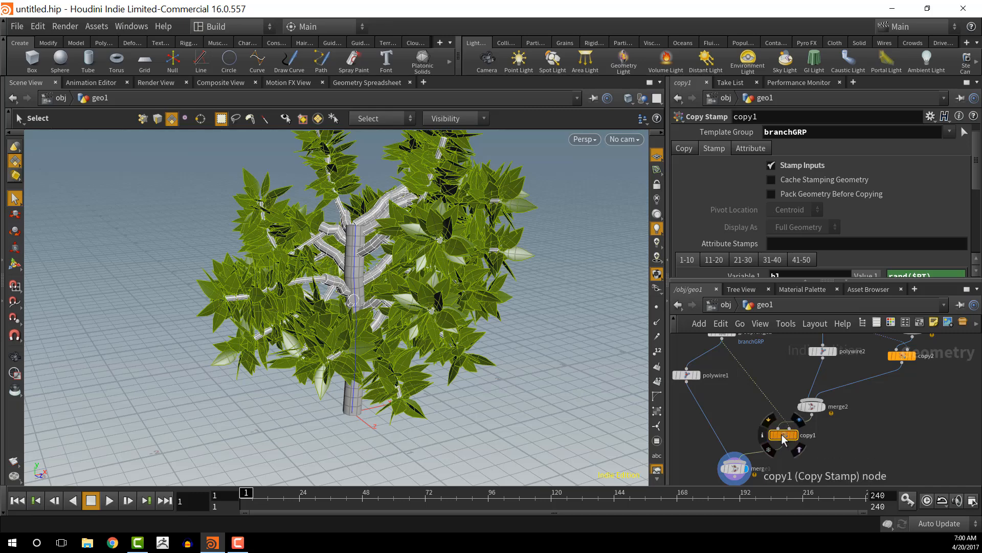
{"action": "scroll", "coordinate": [913, 224], "scroll_direction": "down", "scroll_amount": 3}
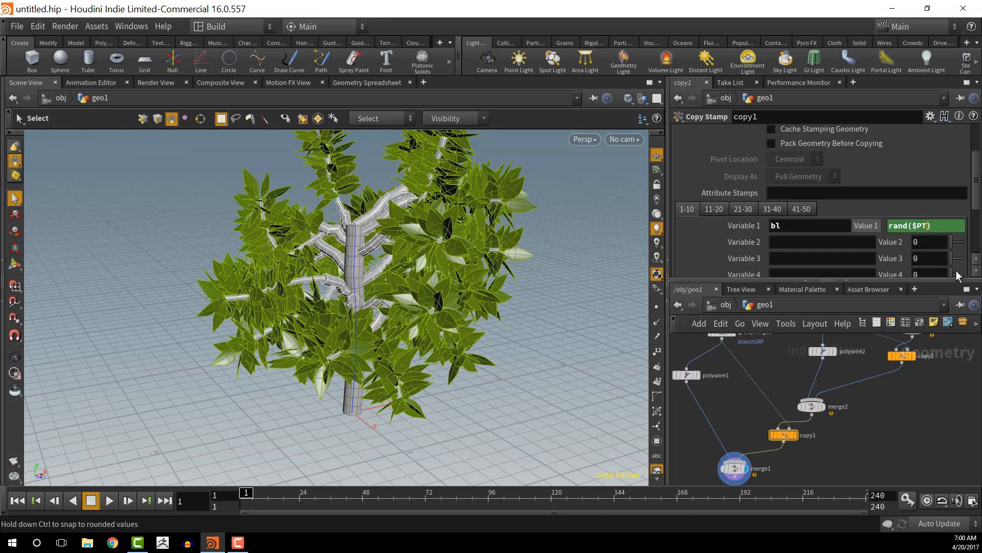
{"action": "type", "text": "*23"}
{"action": "key", "text": "Escape"}
{"action": "left_click_drag", "start_coordinate": [511, 329], "coordinate": [464, 328]}
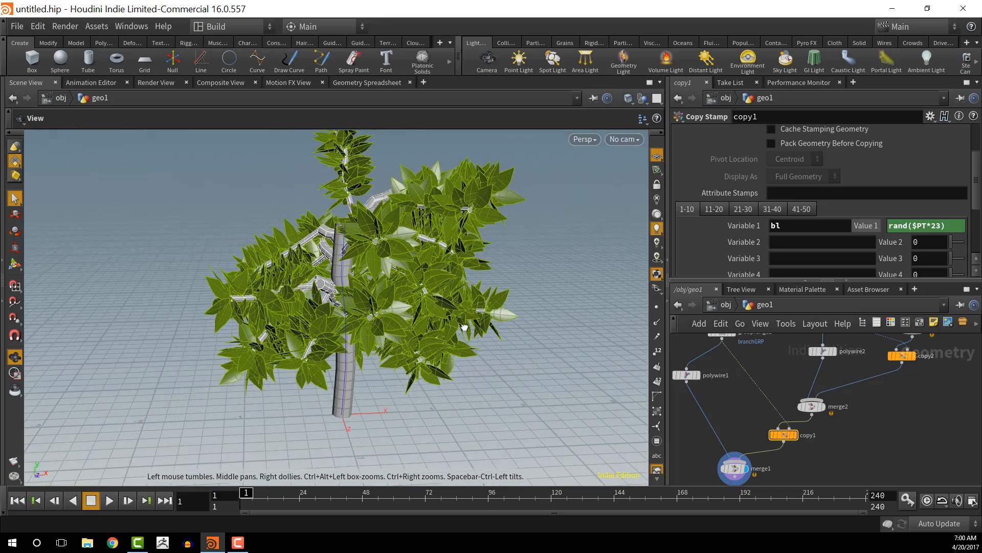
{"action": "key", "text": "s"}
Adjust the random multiplier in copy1's bl value until it reads rand($PT*+43.2), inspecting the tree between changes
{"action": "middle_click", "coordinate": [941, 224]}
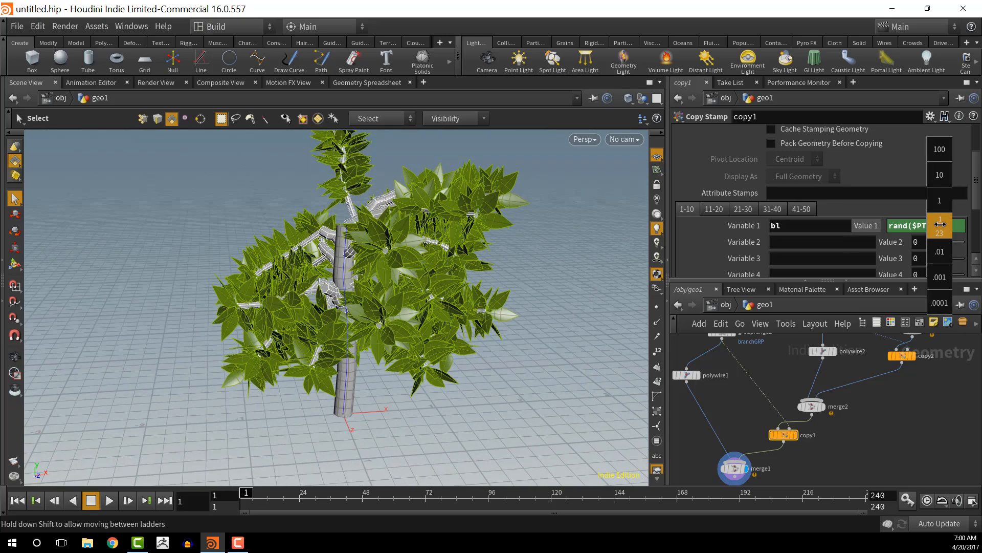
{"action": "middle_click_drag", "start_coordinate": [940, 224], "coordinate": [962, 182]}
{"action": "key", "text": "Escape"}
{"action": "left_click_drag", "start_coordinate": [459, 358], "coordinate": [291, 379]}
{"action": "key", "text": "s"}
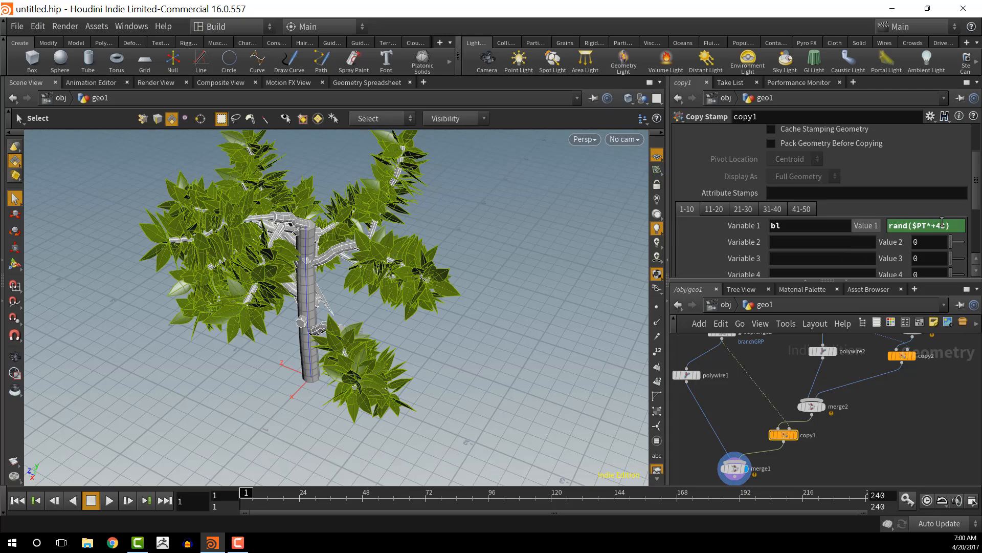
{"action": "middle_click_drag", "start_coordinate": [943, 223], "coordinate": [964, 219]}
{"action": "key", "text": "Escape"}
{"action": "left_click_drag", "start_coordinate": [501, 310], "coordinate": [523, 307]}
{"action": "key", "text": "s"}
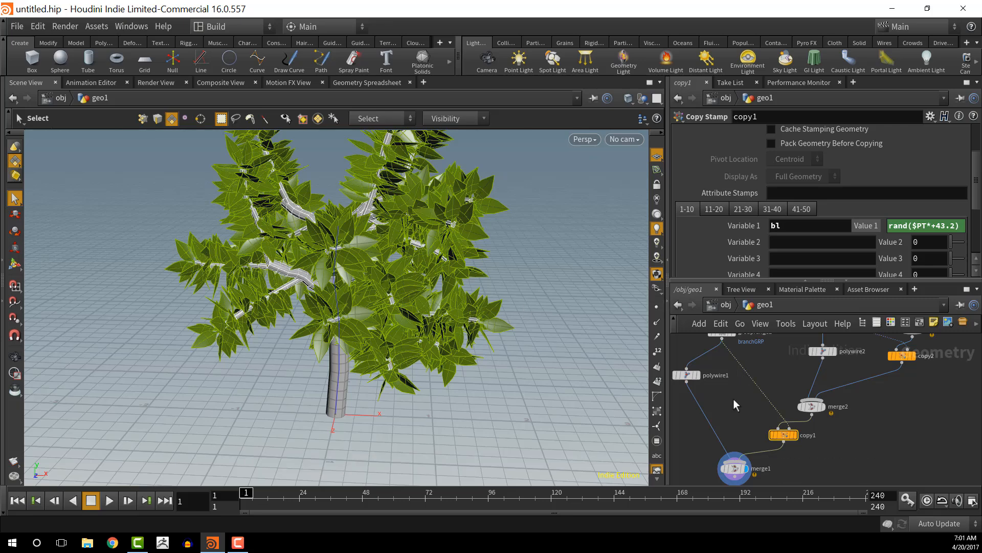
Add a Color node and insert it on the wire between polywire1 and merge1
{"action": "key", "text": "Tab"}
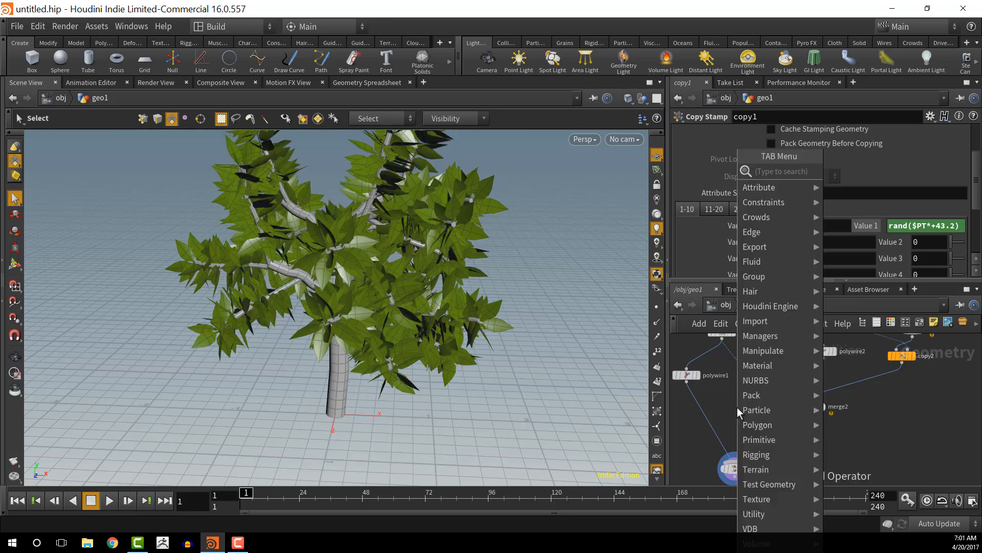
{"action": "type", "text": "co"}
{"action": "type", "text": "l"}
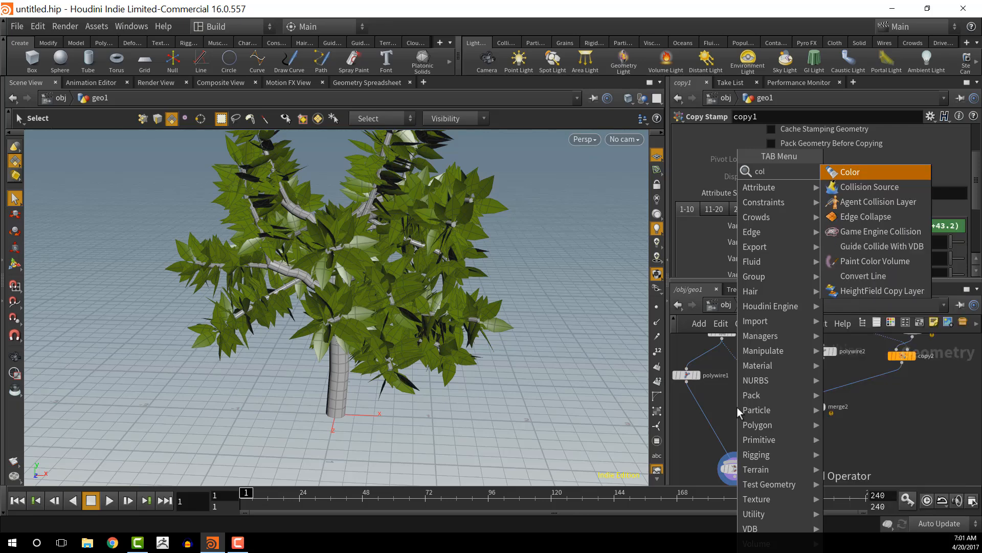
{"action": "key", "text": "Return"}
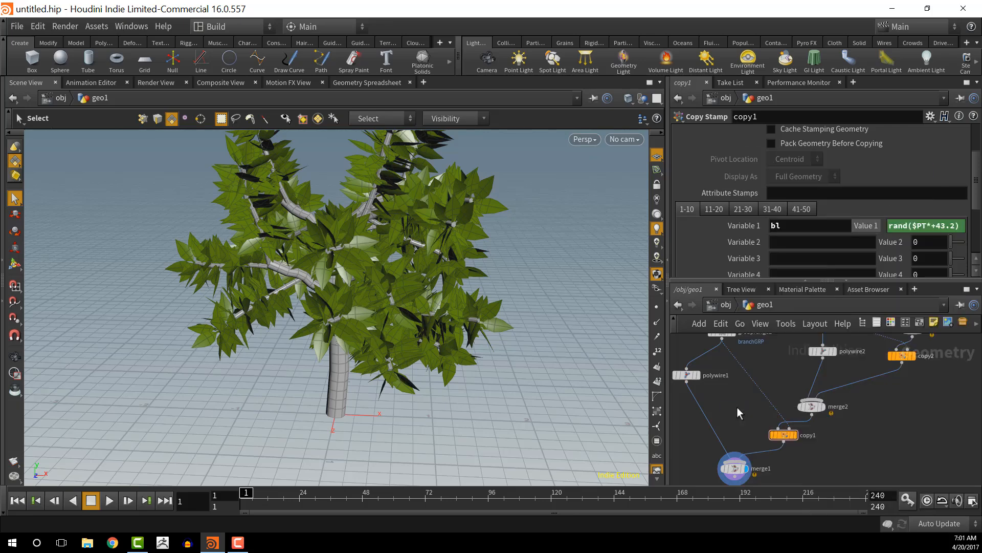
{"action": "left_click", "coordinate": [710, 420]}
Set the trunk's color2 node to a dark brown with RGB values 0.103, 0.0515, 0
{"action": "left_click", "coordinate": [778, 213]}
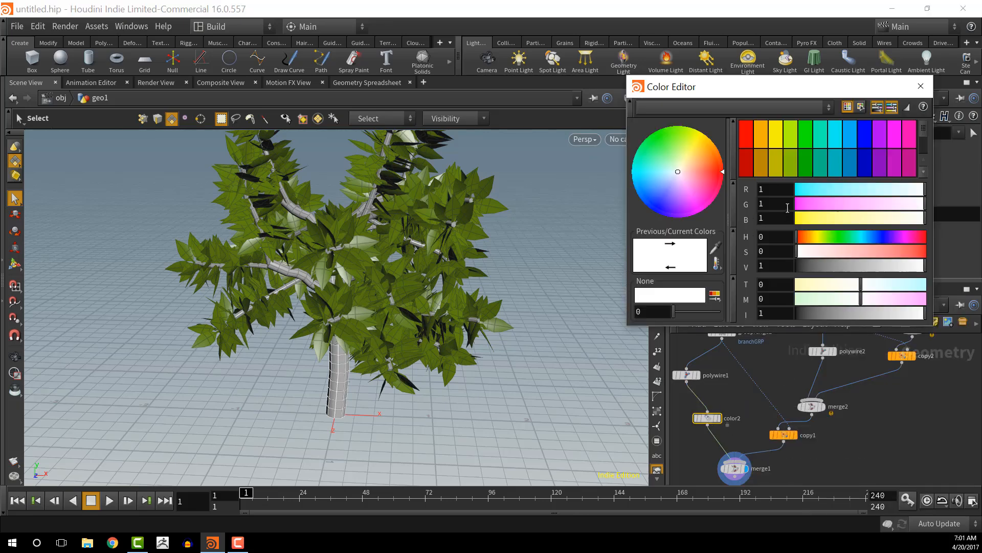
{"action": "left_click", "coordinate": [760, 169]}
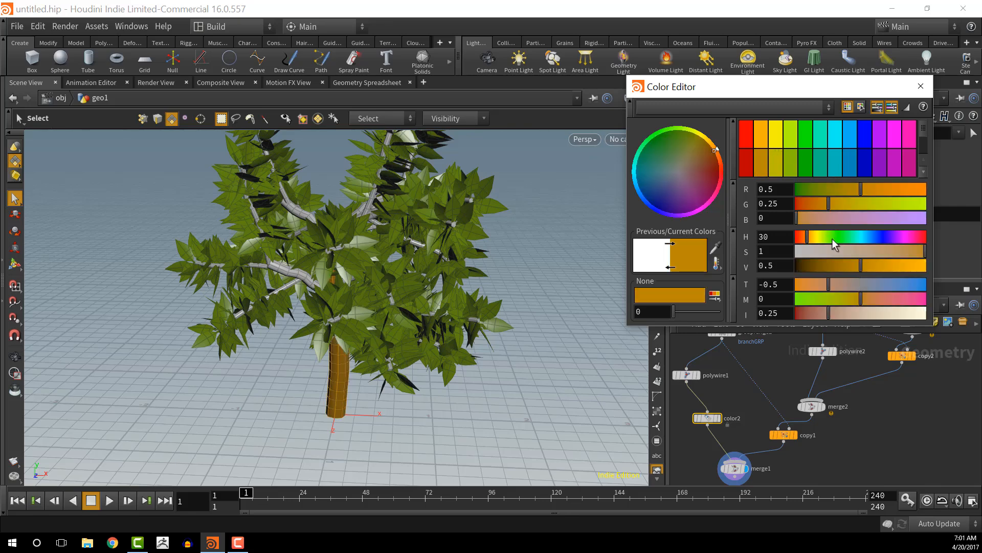
{"action": "left_click_drag", "start_coordinate": [814, 263], "coordinate": [796, 271]}
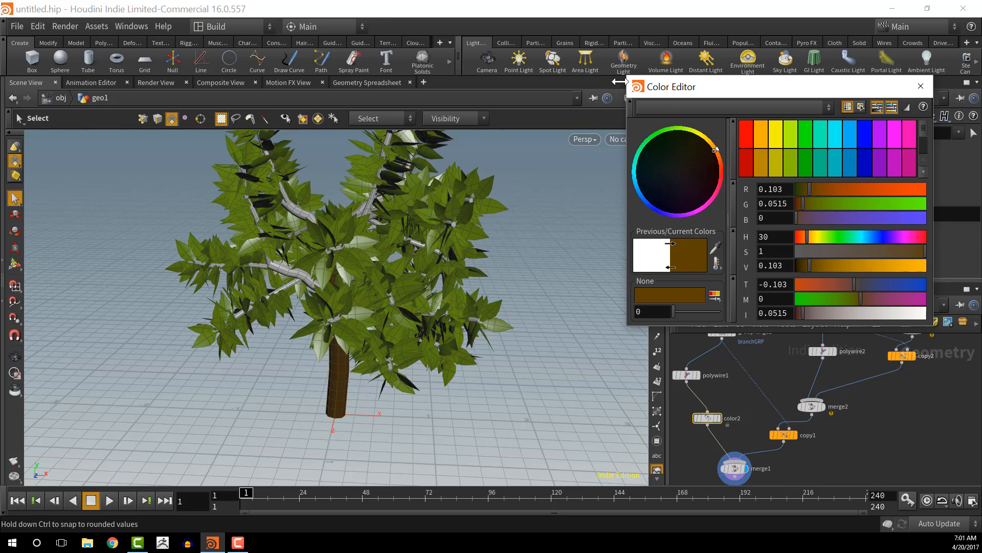
{"action": "left_click", "coordinate": [921, 87]}
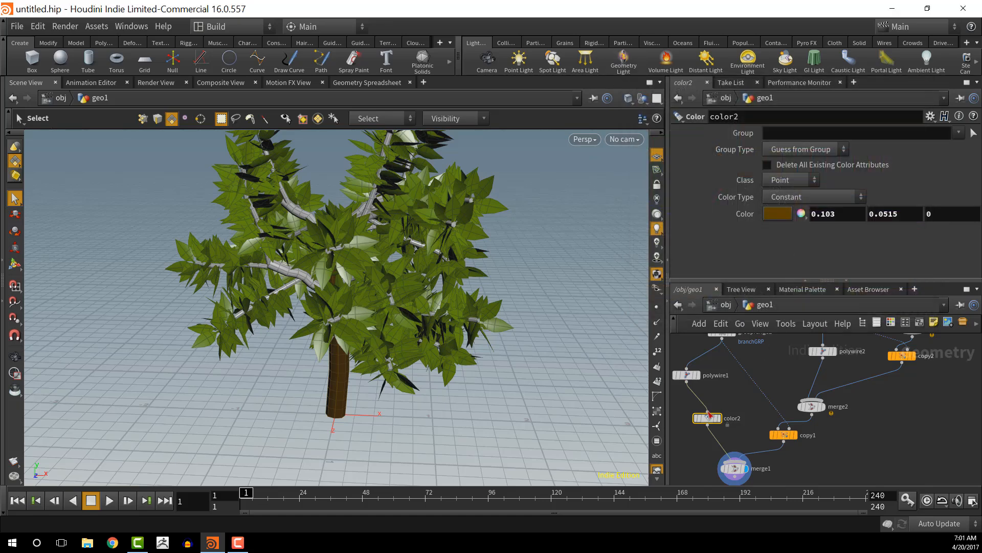
Insert copies of the brown color2 node between grouprange2 and copy1 and between polywire2 and merge2
{"action": "mouse_move", "coordinate": [707, 418]}
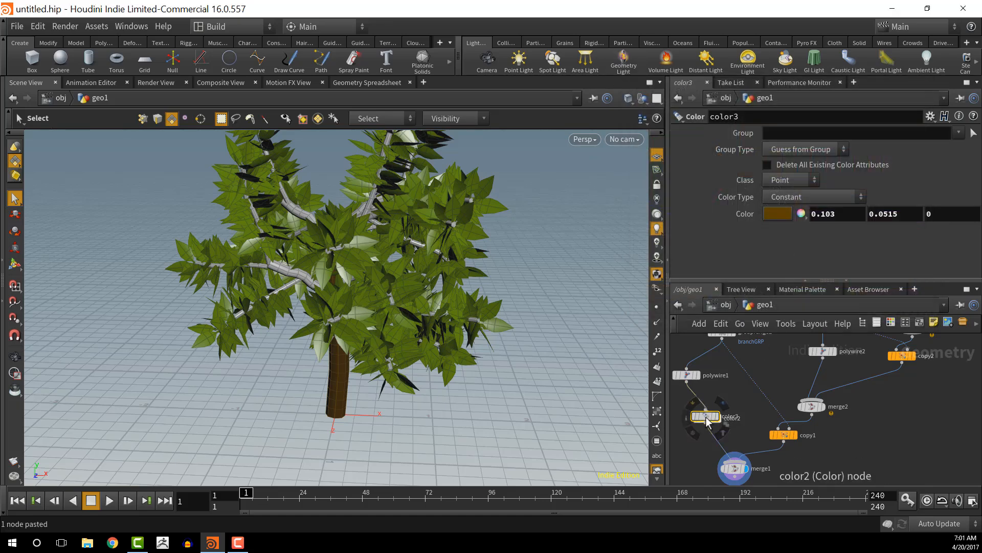
{"action": "left_click_drag", "start_coordinate": [706, 419], "coordinate": [762, 397]}
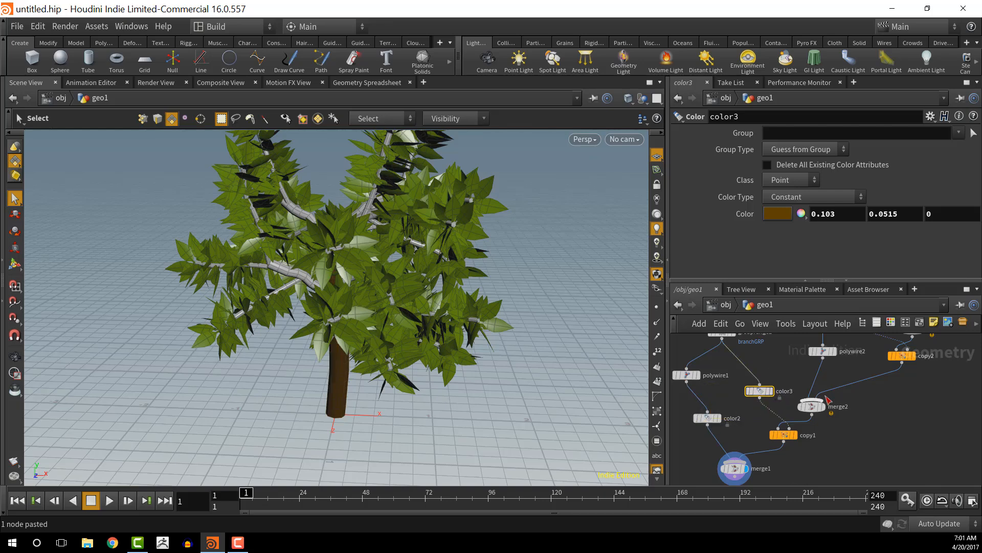
{"action": "middle_click_drag", "start_coordinate": [909, 430], "coordinate": [904, 464]}
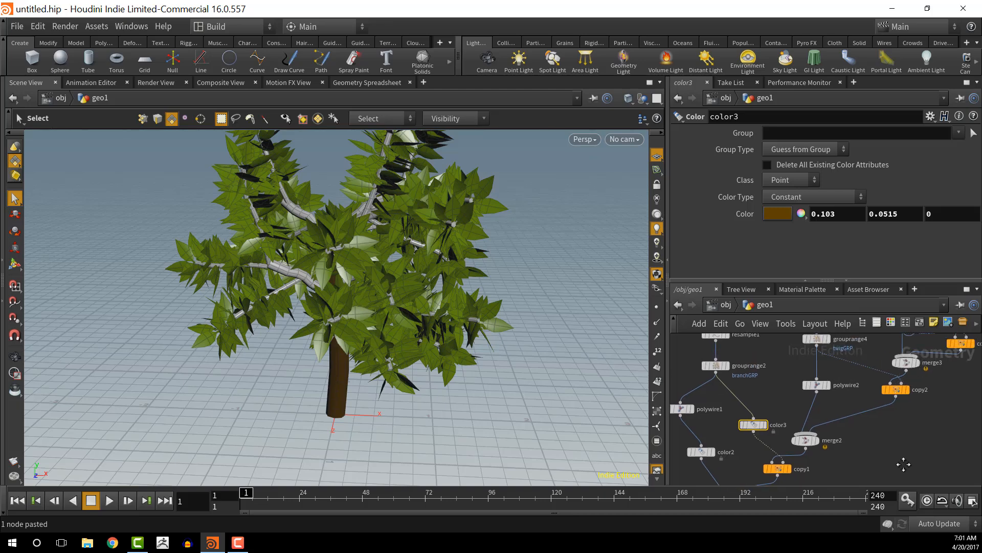
{"action": "key", "text": "ctrl+v"}
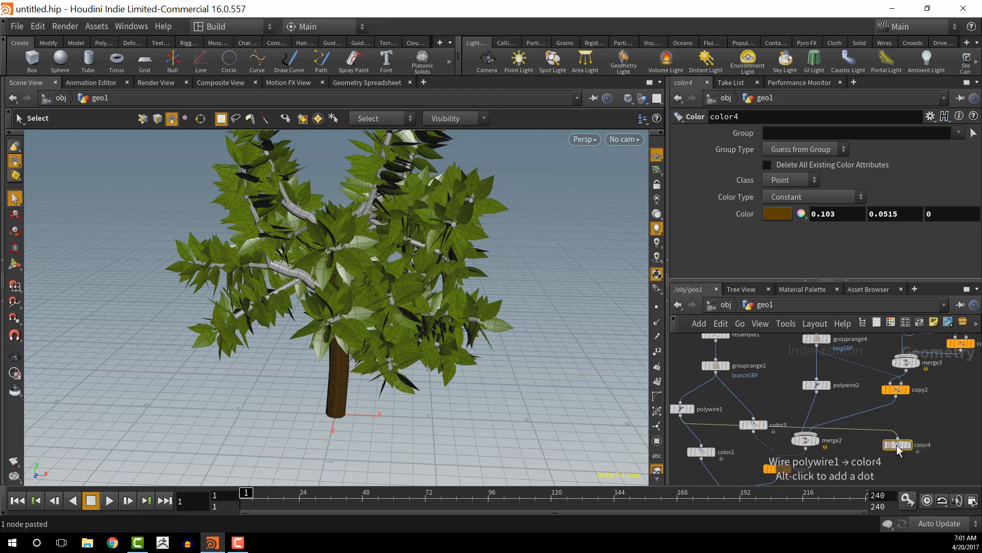
{"action": "left_click_drag", "start_coordinate": [896, 446], "coordinate": [819, 417]}
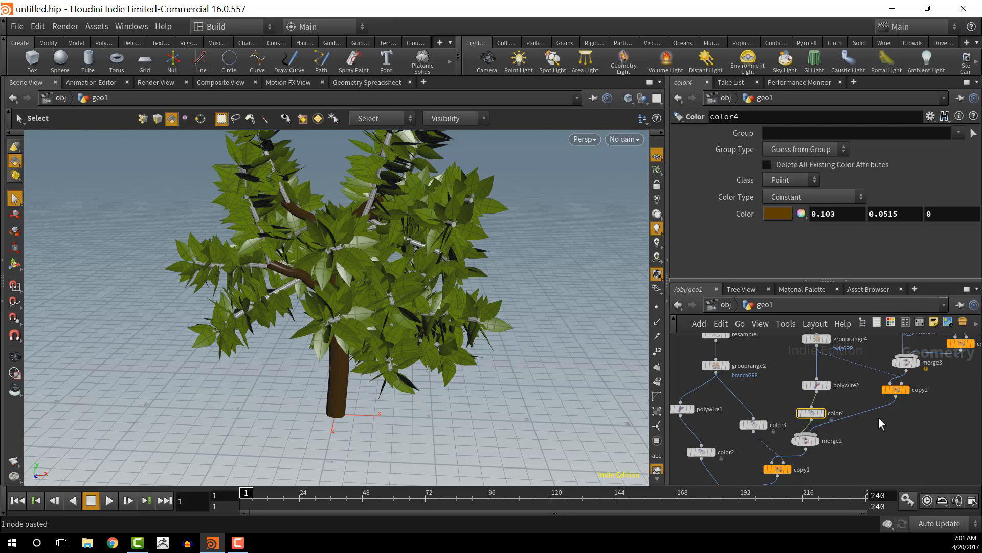
Paste another copy of the brown Color node and insert it between polywire3 and group1
{"action": "key", "text": "ctrl+v"}
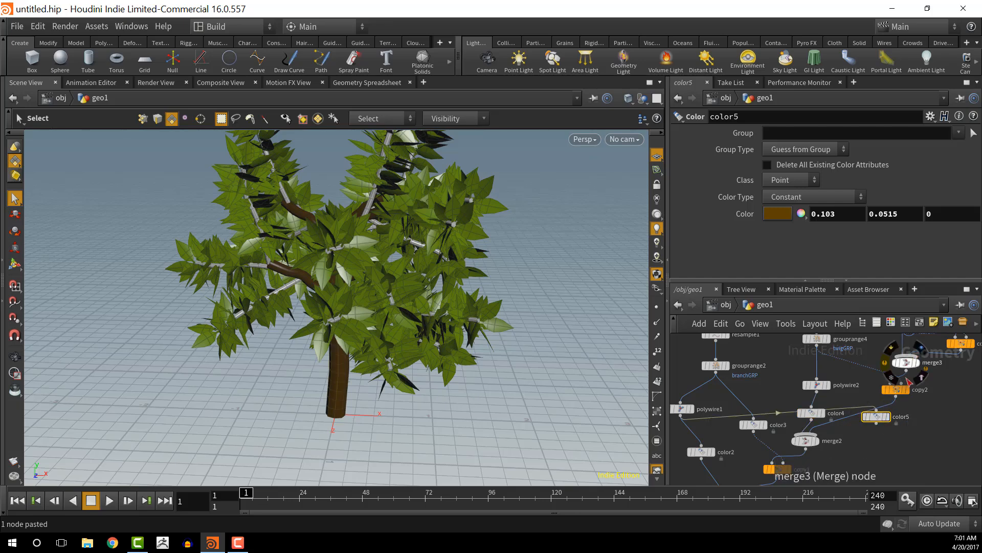
{"action": "left_click_drag", "start_coordinate": [890, 417], "coordinate": [914, 423]}
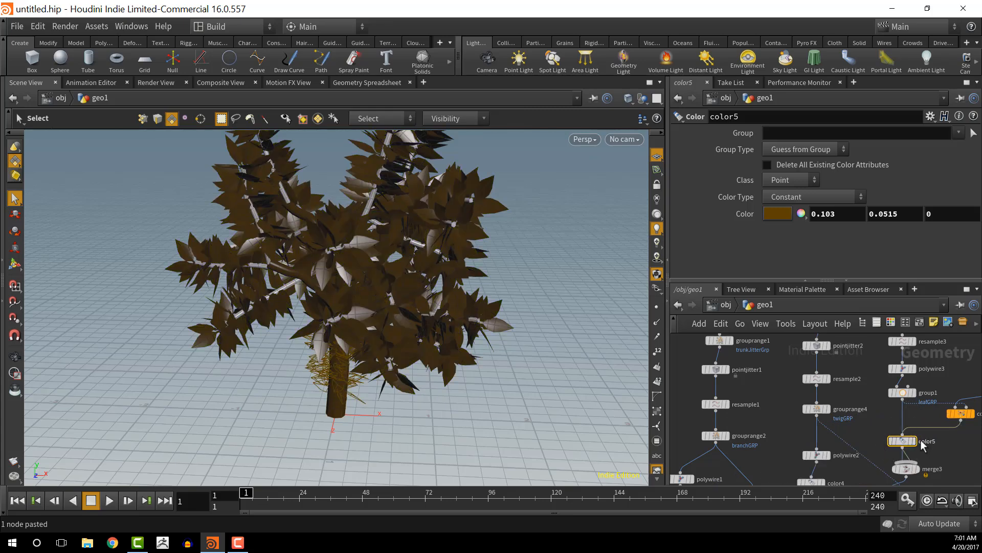
{"action": "key", "text": "ctrl+z"}
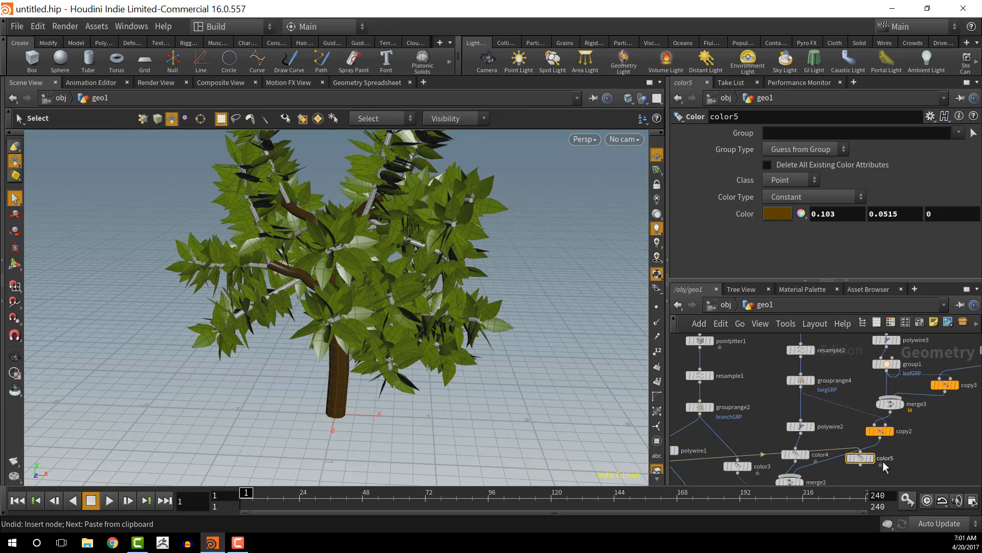
{"action": "left_click_drag", "start_coordinate": [870, 459], "coordinate": [894, 363]}
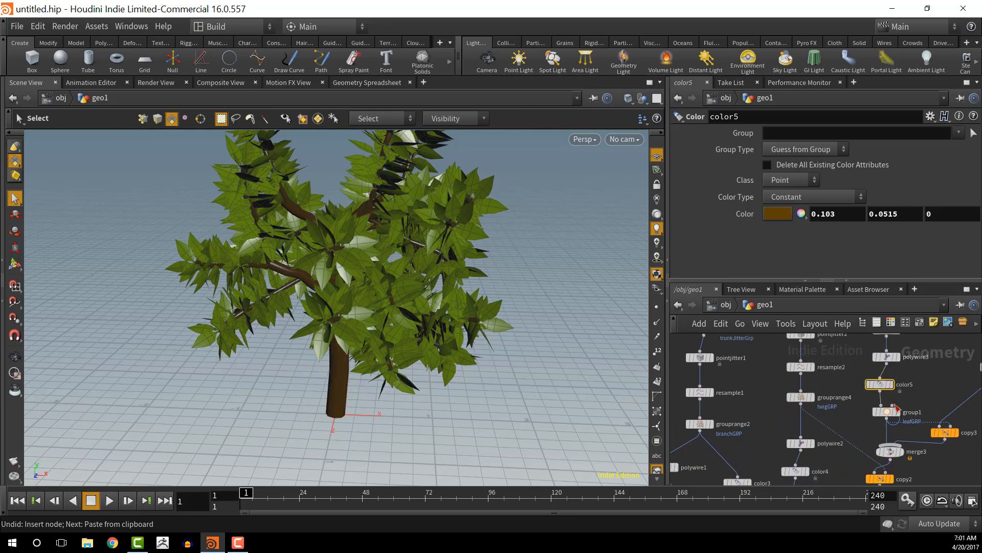
Examine the colored tree from several views and review the merge3 and copy1 nodes
{"action": "middle_click_drag", "start_coordinate": [517, 325], "coordinate": [519, 278], "text": "alt"}
{"action": "right_click_drag", "start_coordinate": [511, 284], "coordinate": [429, 333], "text": "alt"}
{"action": "left_click_drag", "start_coordinate": [429, 334], "coordinate": [408, 343], "text": "alt"}
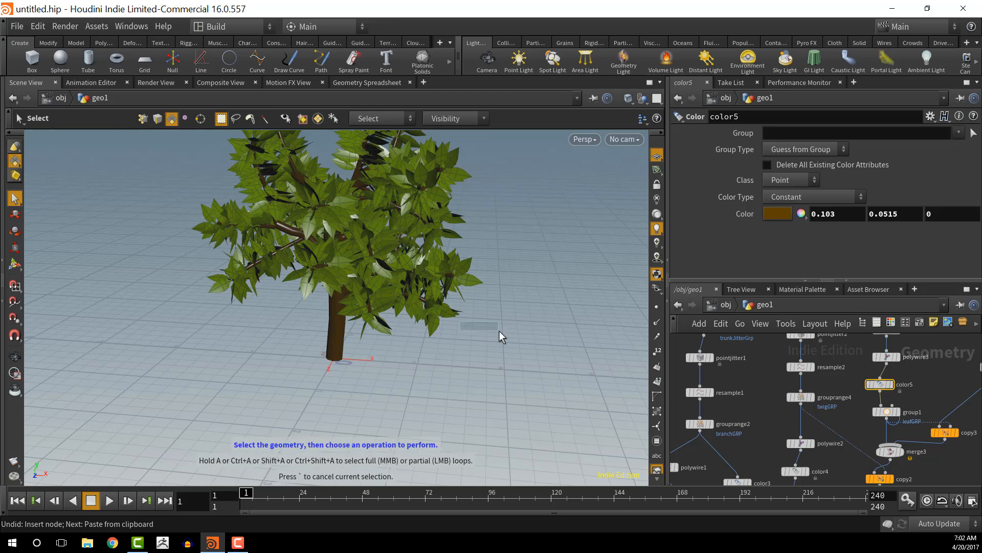
{"action": "middle_click_drag", "start_coordinate": [851, 439], "coordinate": [847, 384]}
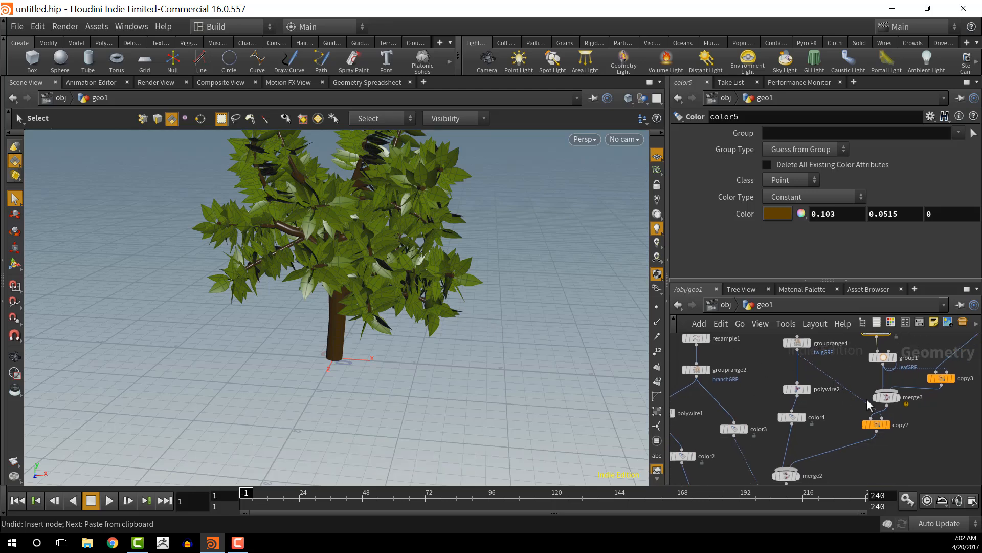
{"action": "left_click", "coordinate": [886, 399]}
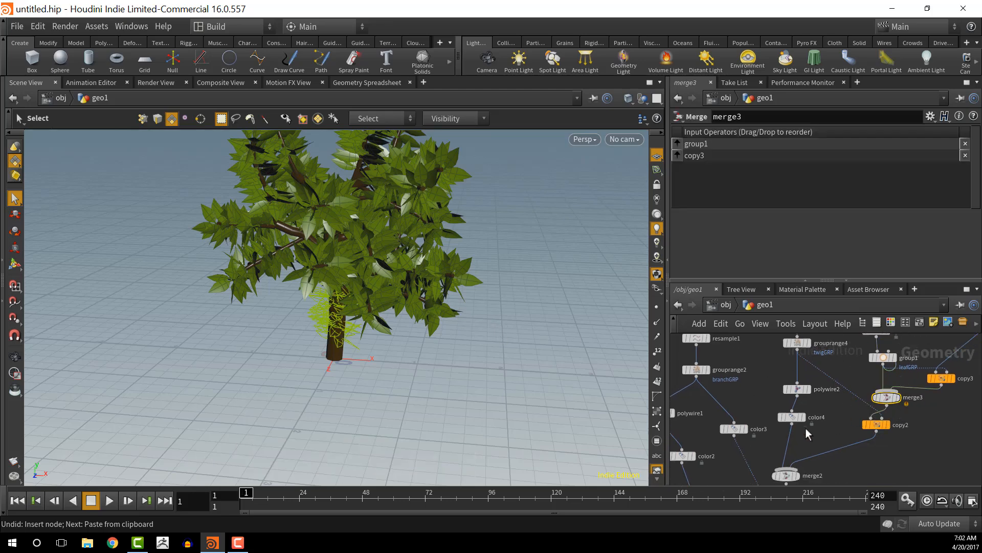
{"action": "middle_click_drag", "start_coordinate": [744, 503], "coordinate": [773, 460]}
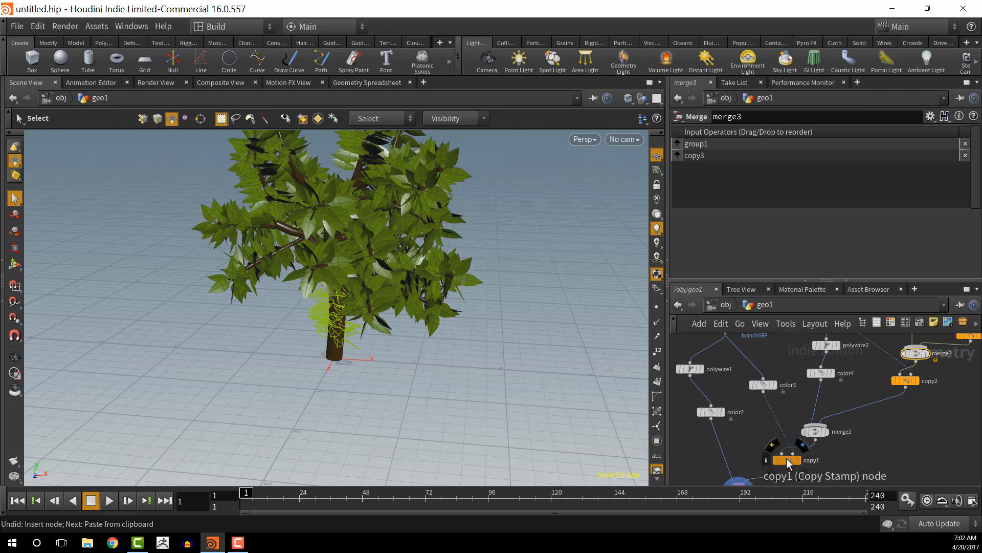
{"action": "left_click", "coordinate": [783, 459]}
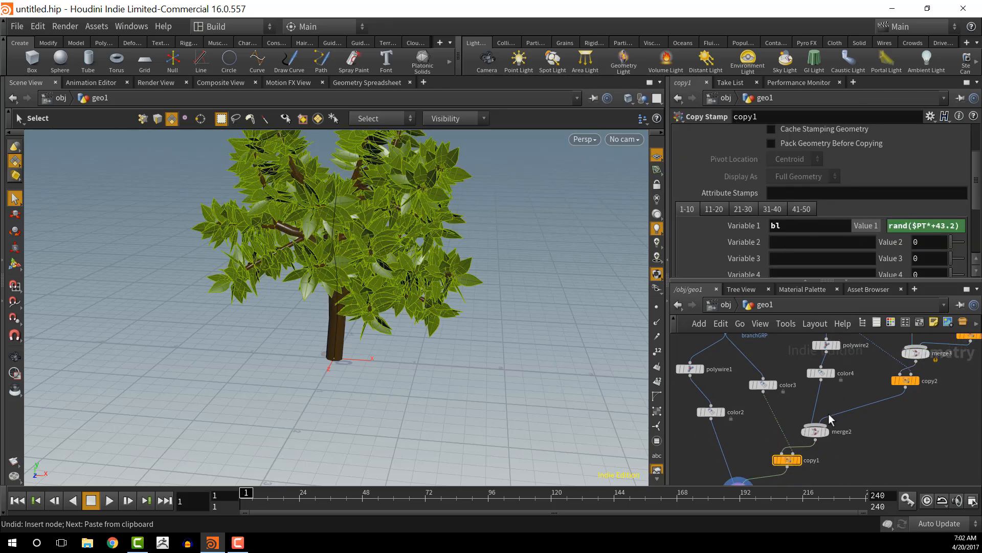
{"action": "middle_click_drag", "start_coordinate": [402, 339], "coordinate": [395, 401], "text": "alt"}
{"action": "mouse_move", "coordinate": [401, 382]}
{"action": "left_mouse_down", "text": "alt"}
{"action": "mouse_move", "coordinate": [430, 379]}
{"action": "mouse_move", "coordinate": [401, 375]}
{"action": "left_mouse_up", "text": "alt"}
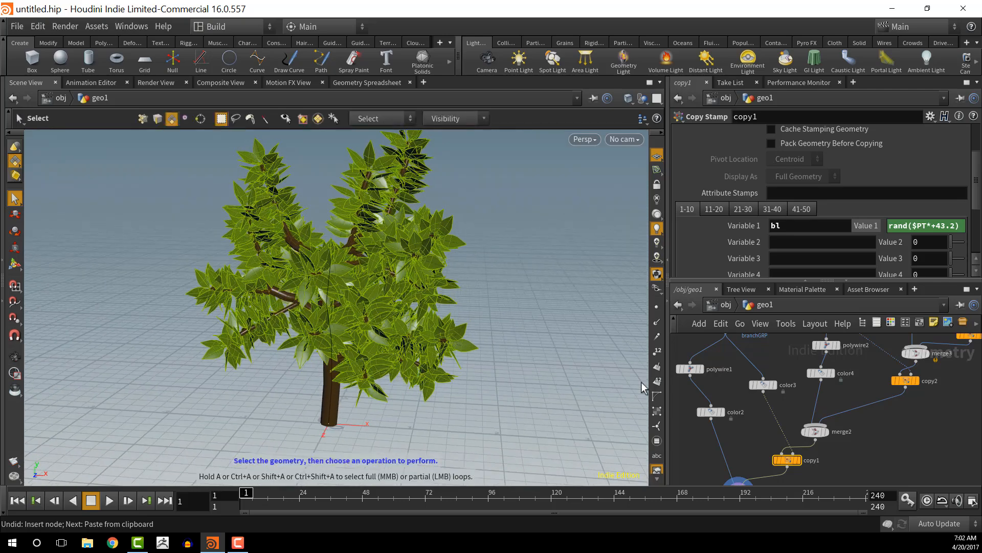
Set the range filter of grouprange4 (twigGRP) to select 1 of 1
{"action": "middle_click_drag", "start_coordinate": [881, 376], "coordinate": [828, 419]}
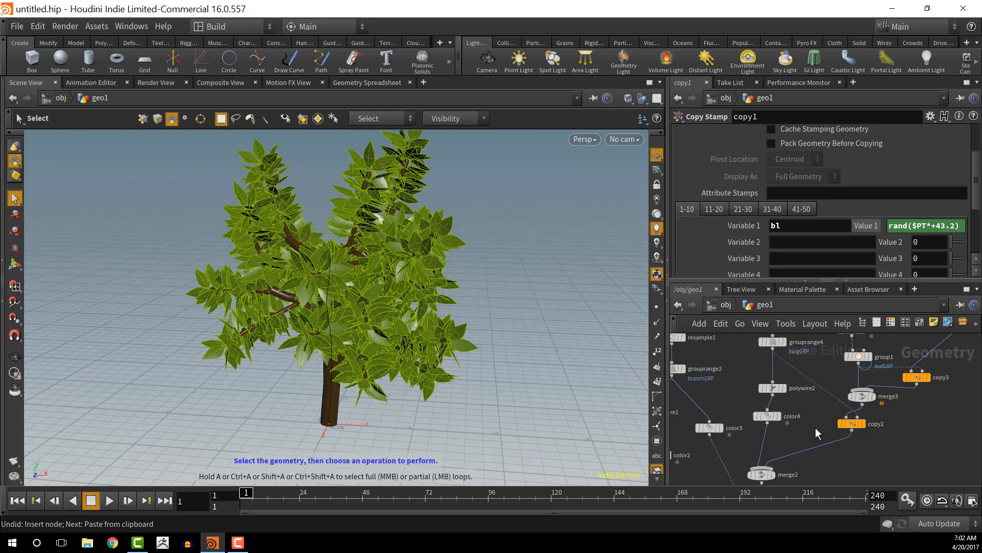
{"action": "middle_click_drag", "start_coordinate": [788, 413], "coordinate": [803, 431]}
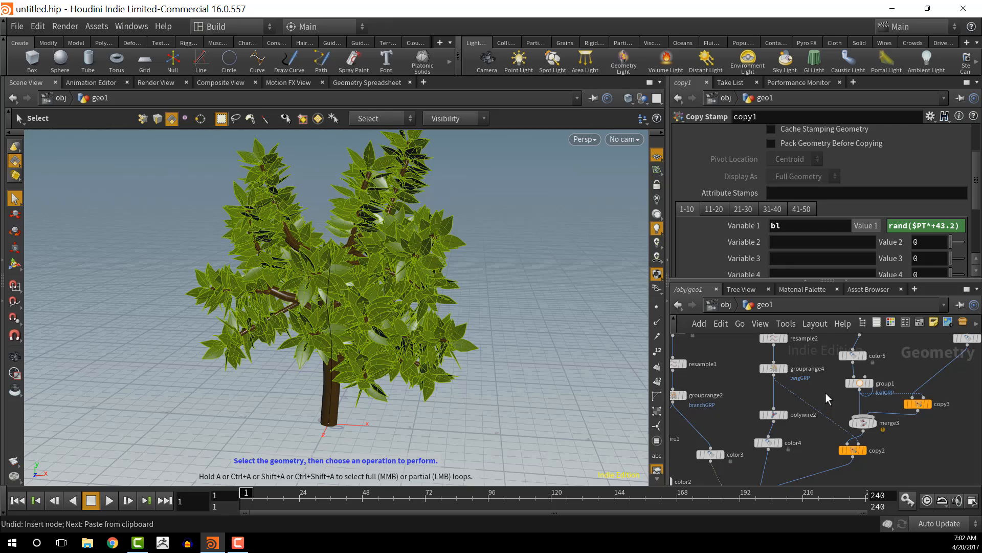
{"action": "middle_click_drag", "start_coordinate": [825, 392], "coordinate": [810, 452]}
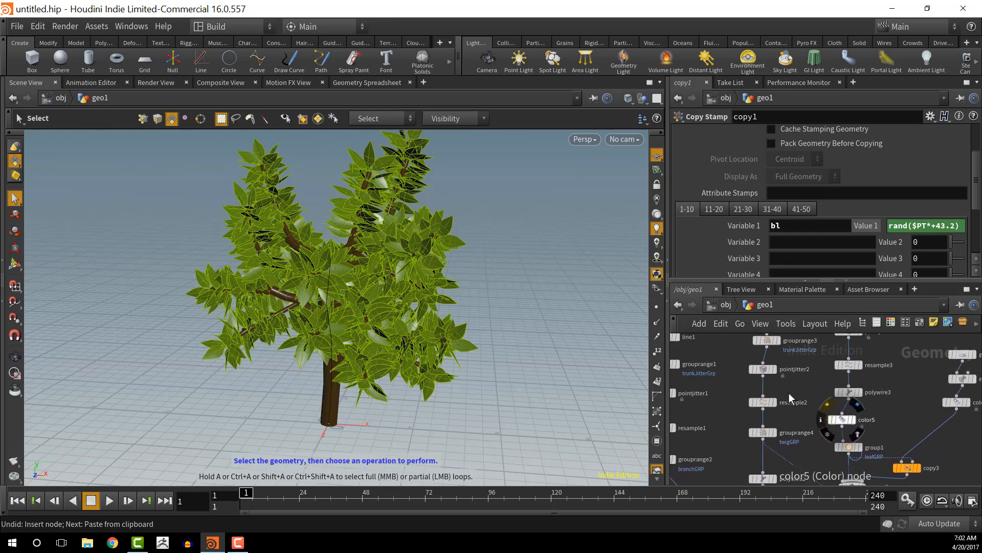
{"action": "middle_click", "coordinate": [841, 419]}
{"action": "middle_click_drag", "start_coordinate": [888, 416], "coordinate": [882, 380]}
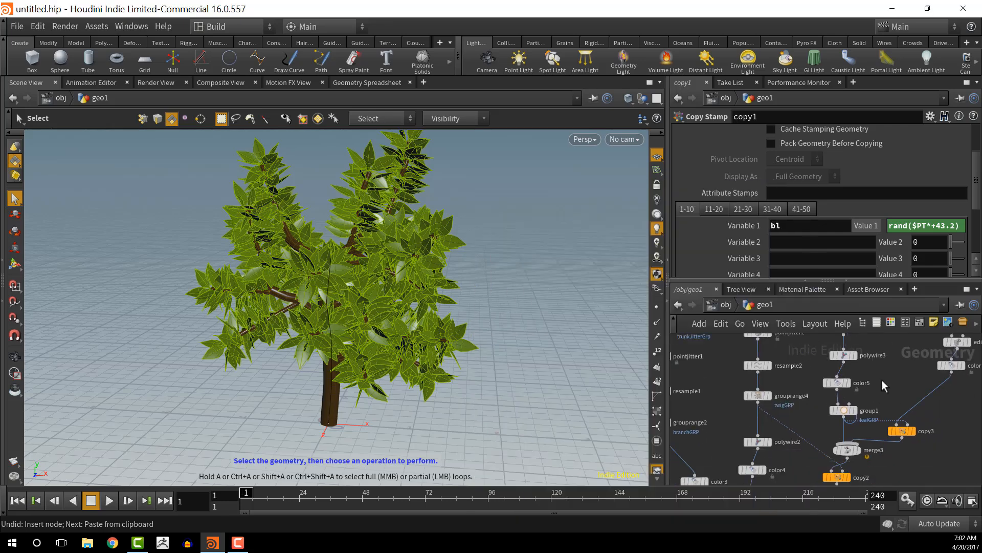
{"action": "mouse_move", "coordinate": [813, 404]}
{"action": "middle_mouse_down"}
{"action": "mouse_move", "coordinate": [831, 350]}
{"action": "mouse_move", "coordinate": [818, 407]}
{"action": "middle_mouse_up"}
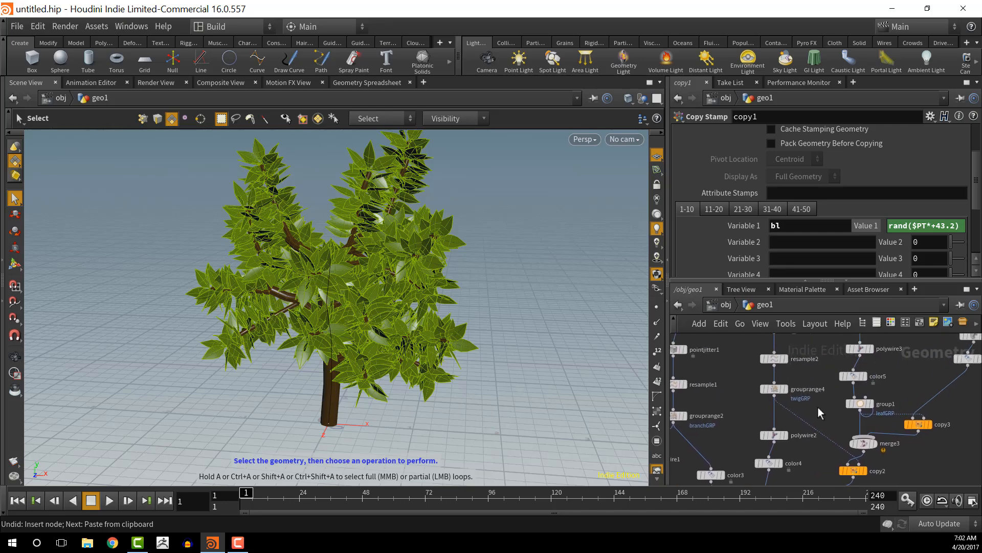
{"action": "left_click", "coordinate": [773, 390]}
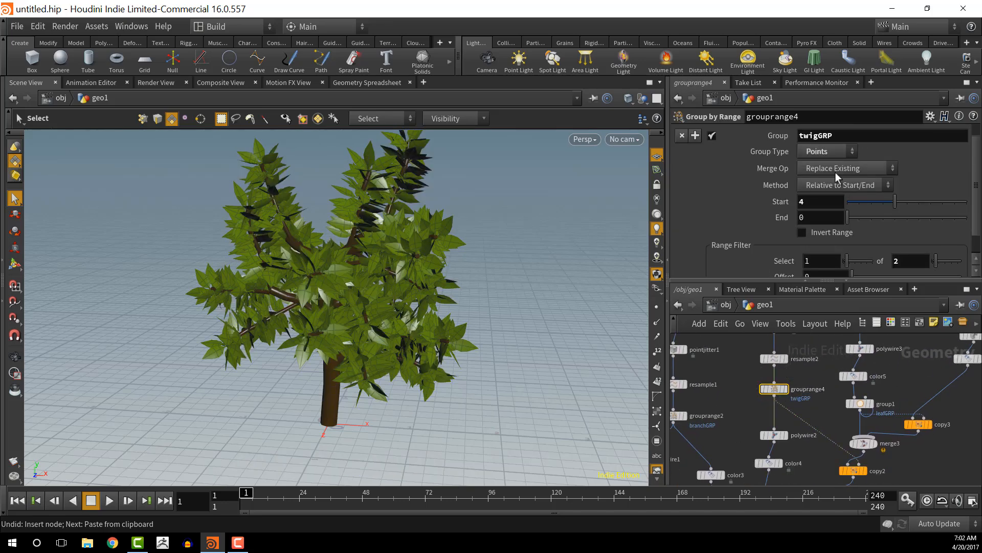
{"action": "scroll", "coordinate": [864, 245], "scroll_direction": "down", "scroll_amount": 1}
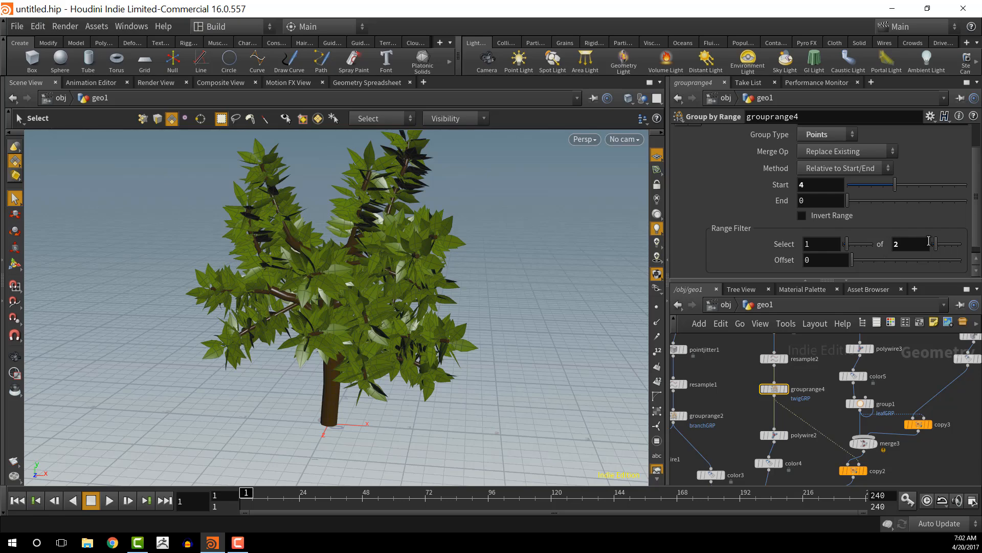
{"action": "left_click_drag", "start_coordinate": [935, 244], "coordinate": [933, 245]}
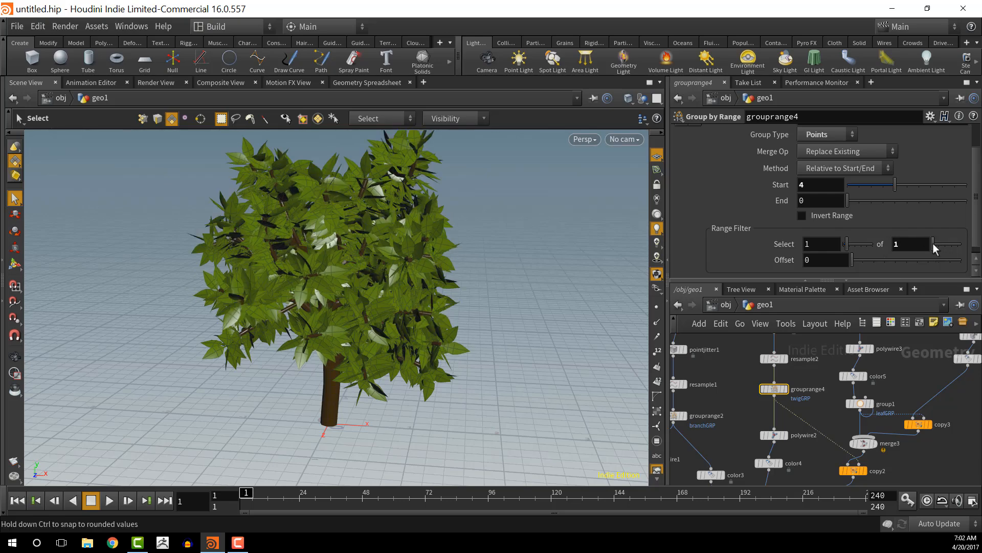
Examine the denser tree from several angles and review the range settings of grouprange2 (branchGRP)
{"action": "key", "text": "Escape"}
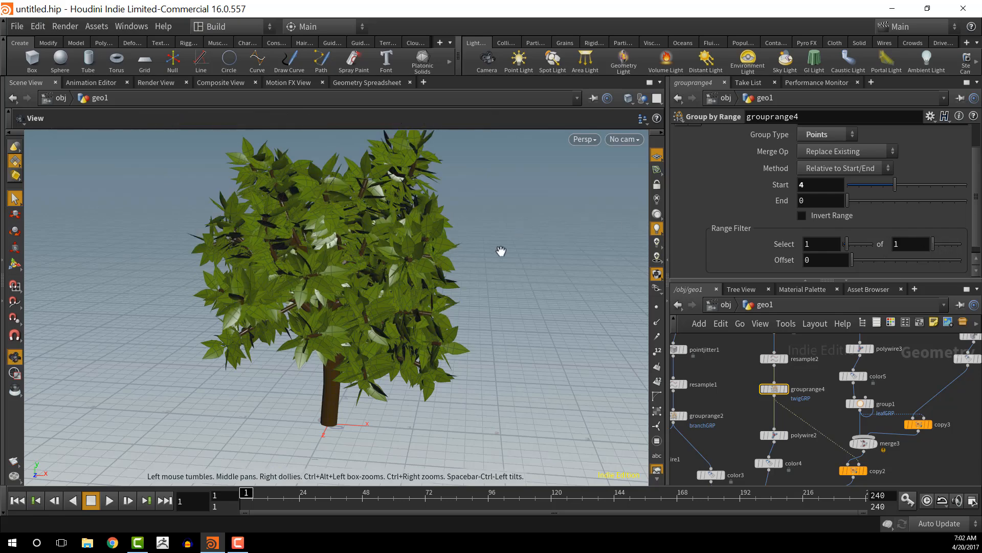
{"action": "left_click_drag", "start_coordinate": [502, 252], "coordinate": [302, 271]}
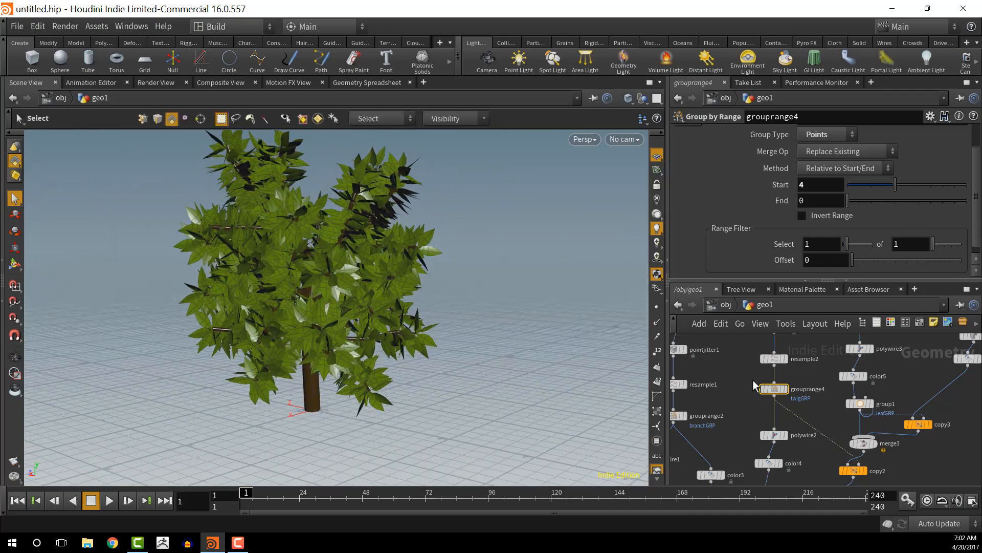
{"action": "middle_click_drag", "start_coordinate": [737, 396], "coordinate": [755, 390]}
{"action": "left_click", "coordinate": [691, 409]}
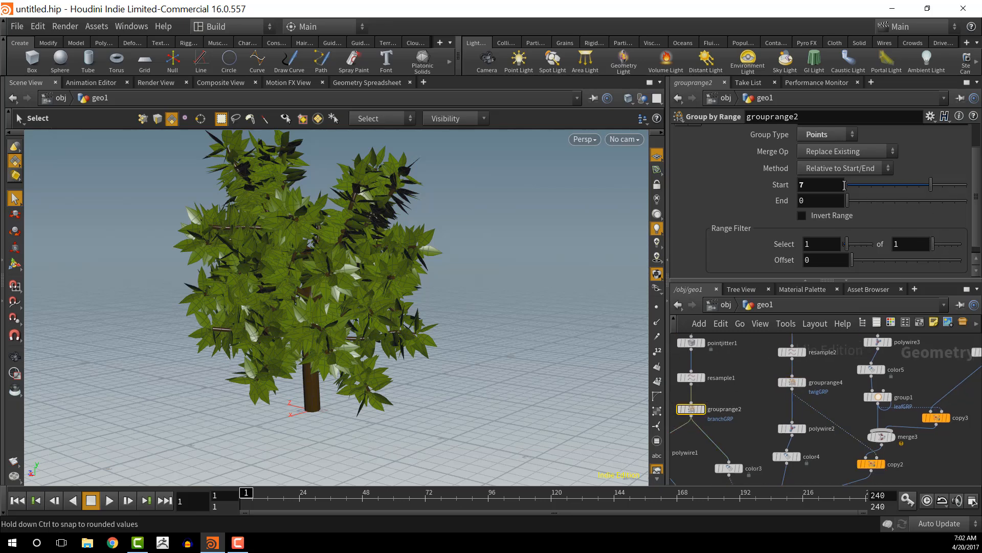
{"action": "key", "text": "space"}
{"action": "left_click_drag", "start_coordinate": [584, 297], "coordinate": [502, 312]}
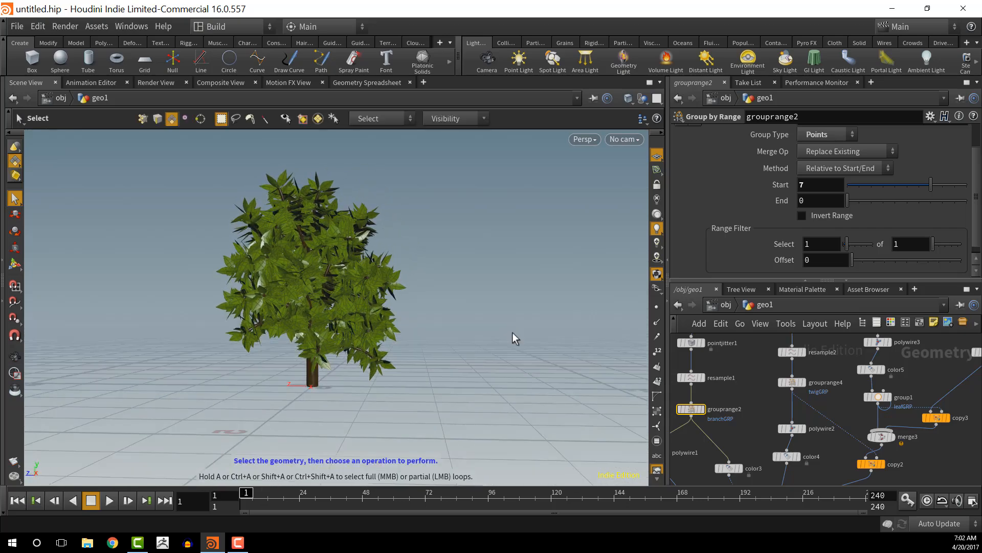
{"action": "key", "text": "space"}
{"action": "left_click_drag", "start_coordinate": [496, 318], "coordinate": [493, 293]}
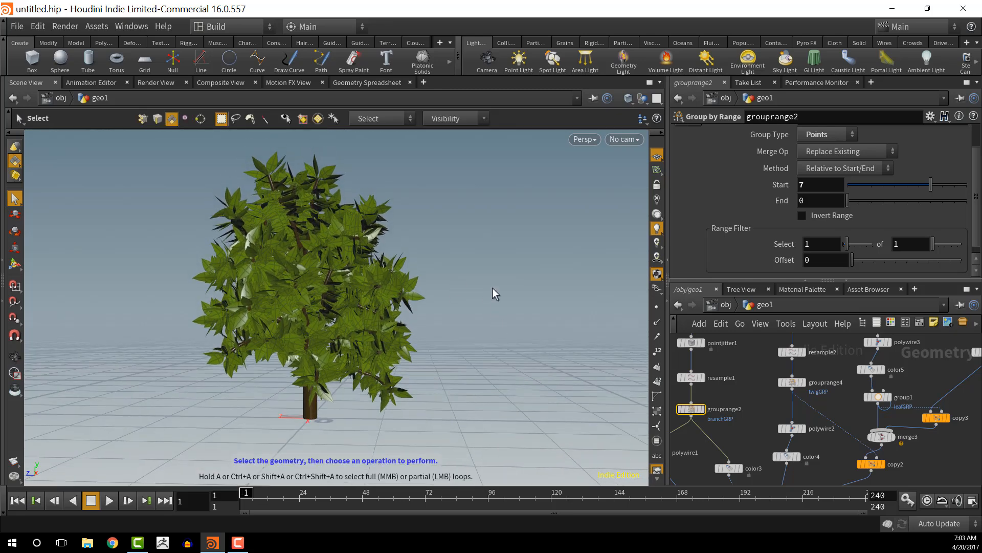